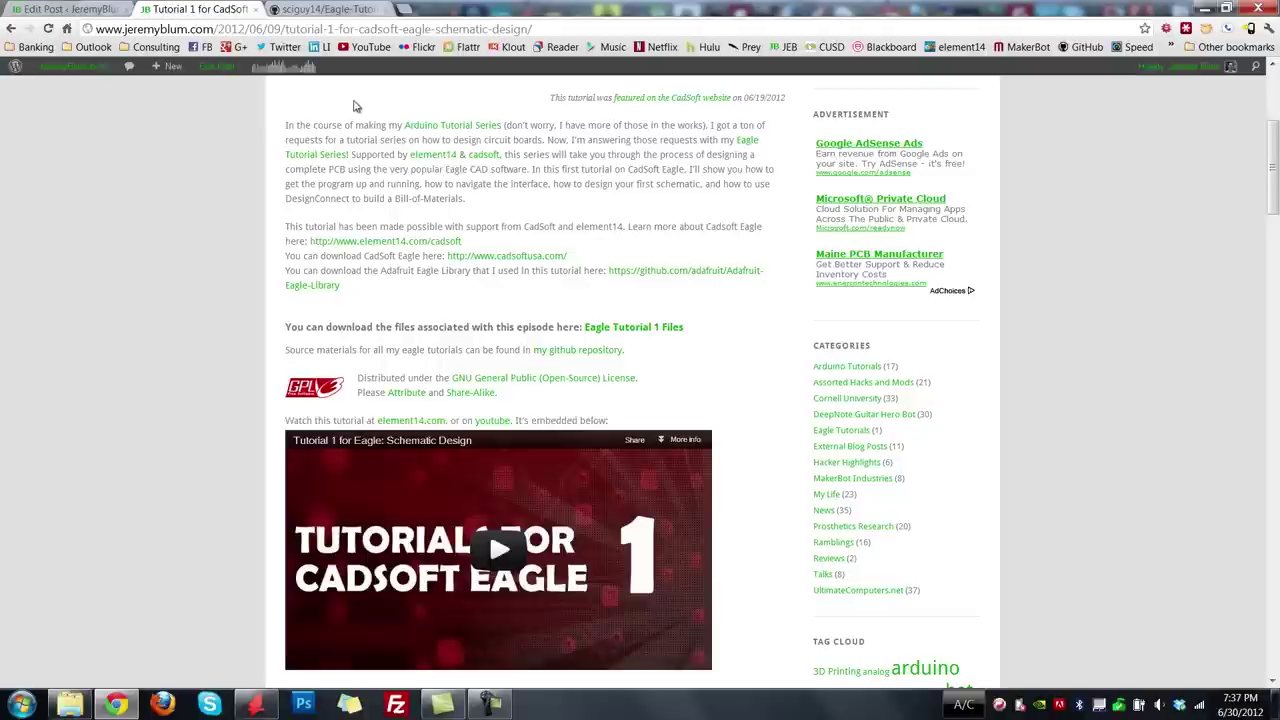
# View the Eagle-Tutorial-Series GitHub repository page and minimize the browser to return to EAGLE.
pyautogui.click(342, 9)
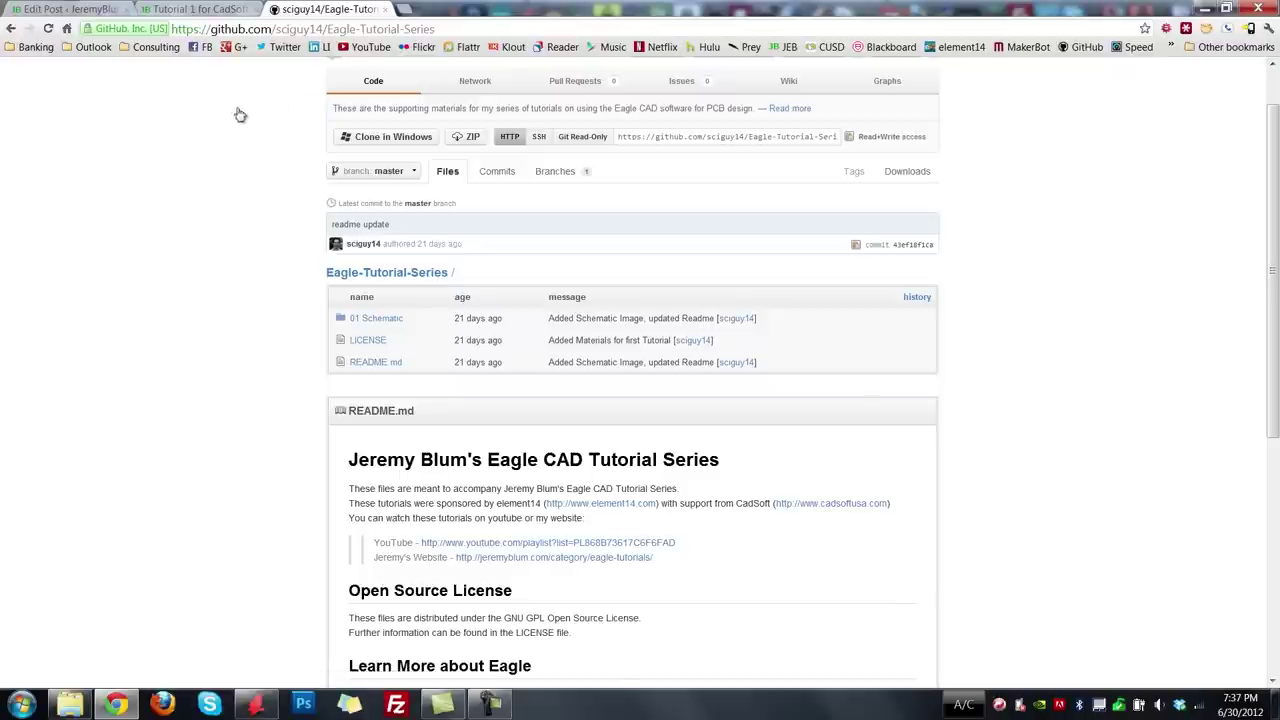
pyautogui.click(1205, 10)
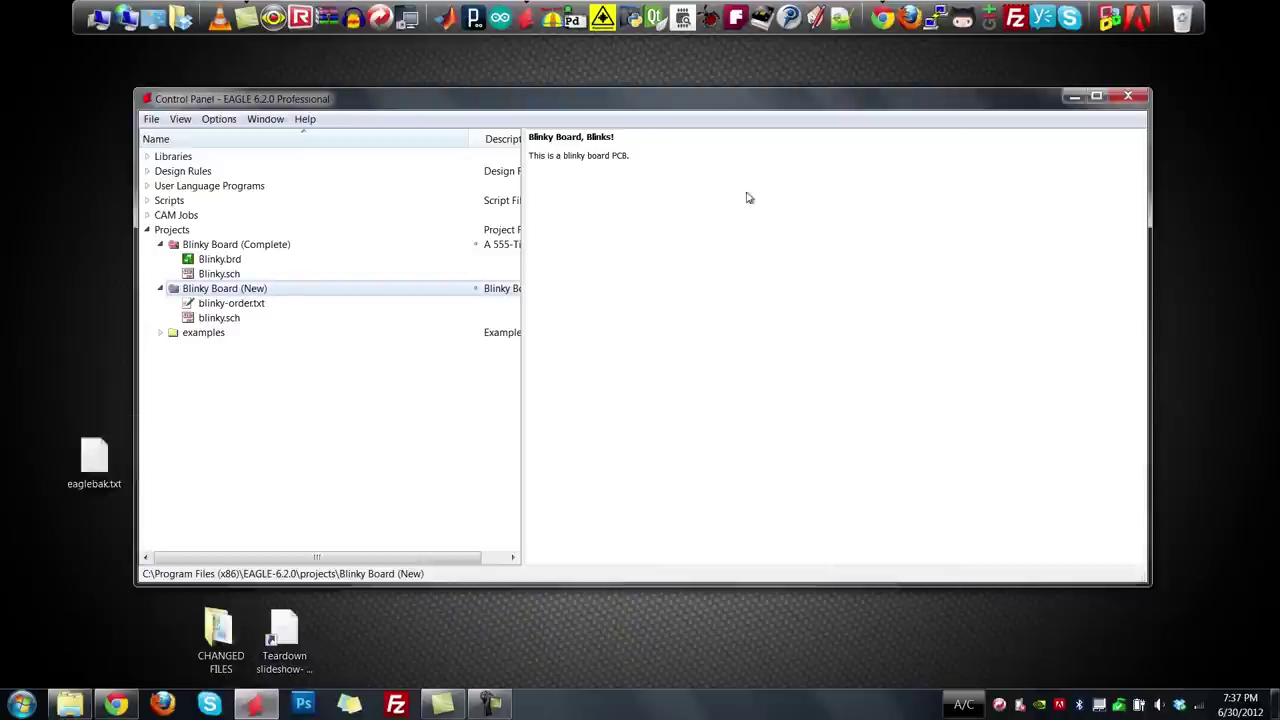
# View Blinky.brd from the Blinky Board (Complete) project, and close the board together with its schematic.
pyautogui.doubleClick(219, 260)
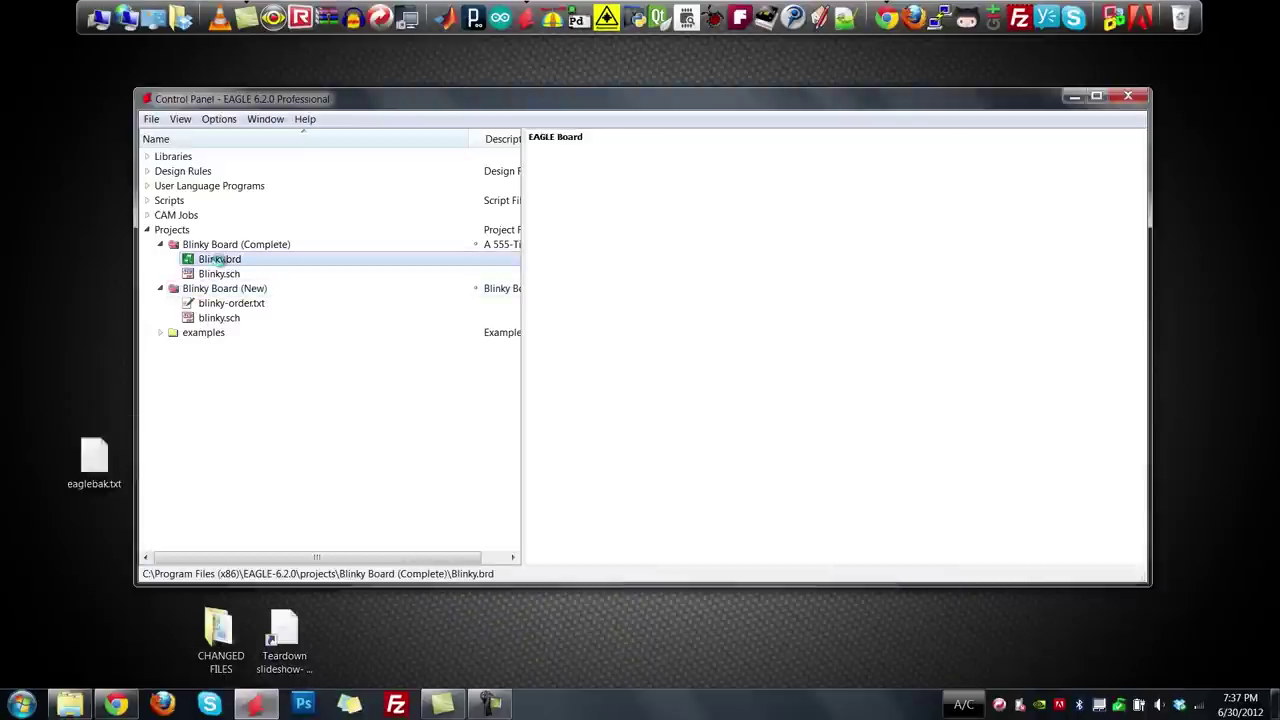
pyautogui.moveTo(320, 112); pyautogui.dragTo(640, 2)
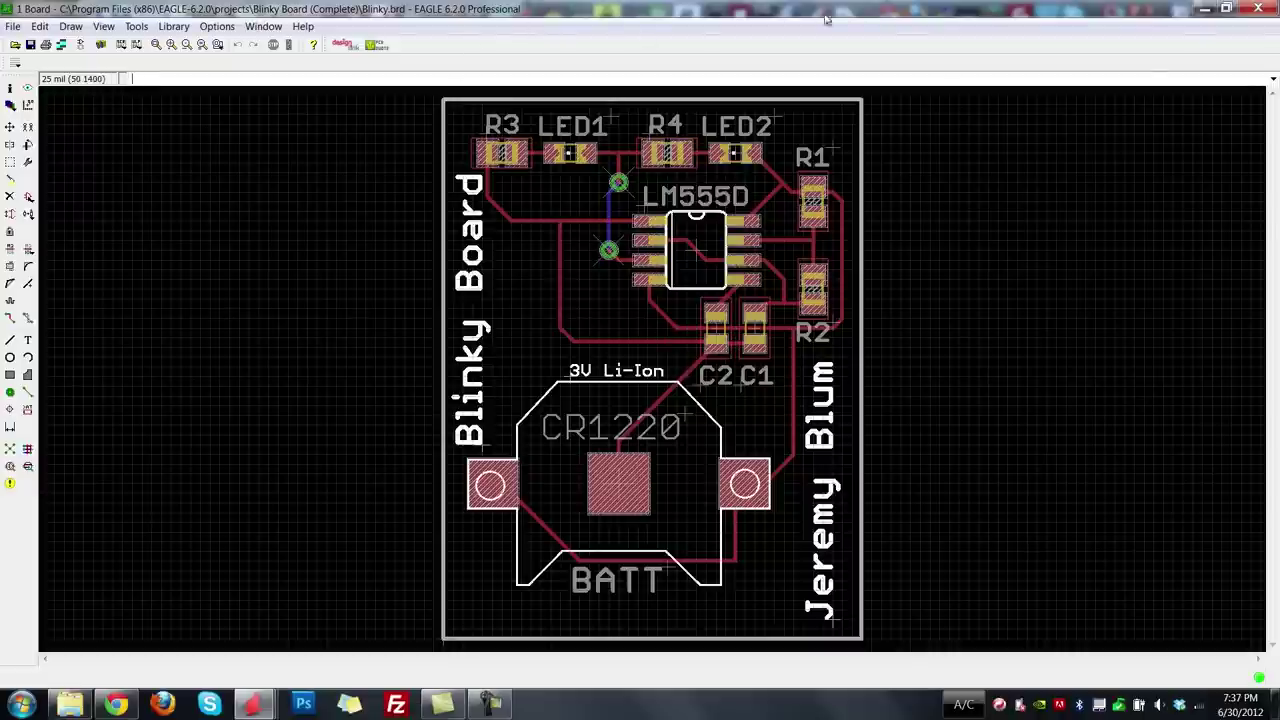
pyautogui.click(1262, 8)
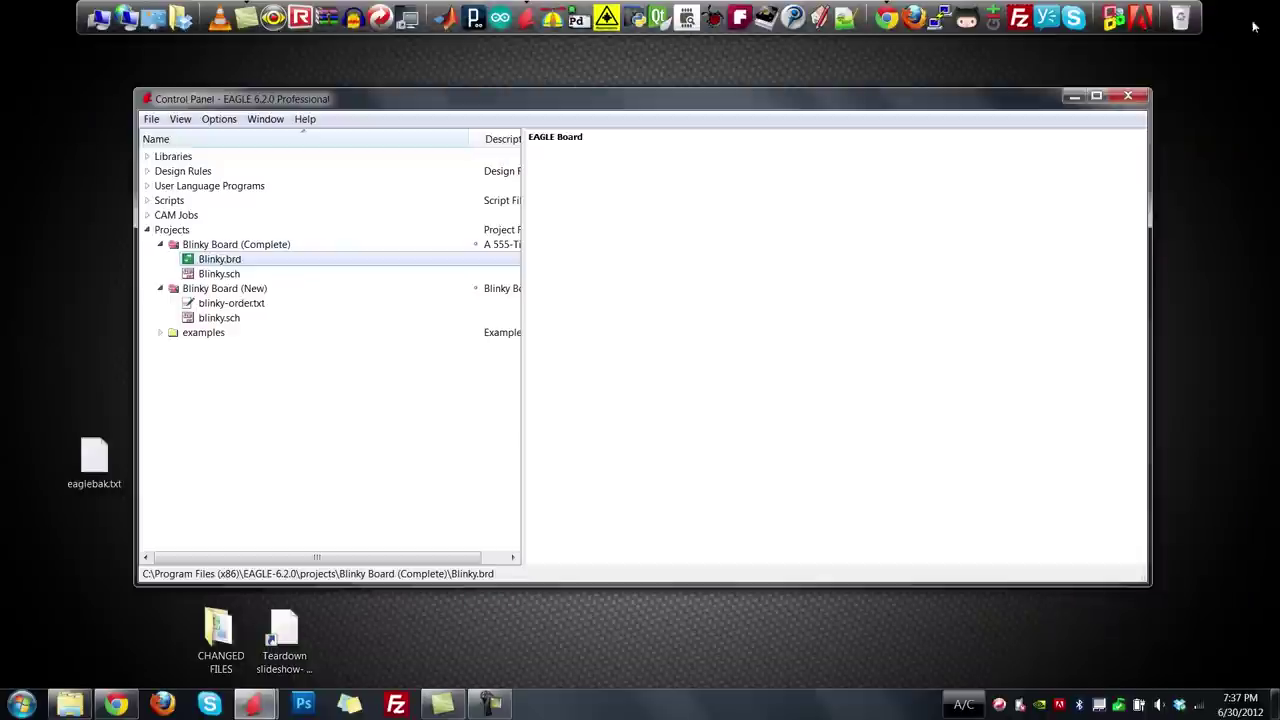
pyautogui.moveTo(255, 704)
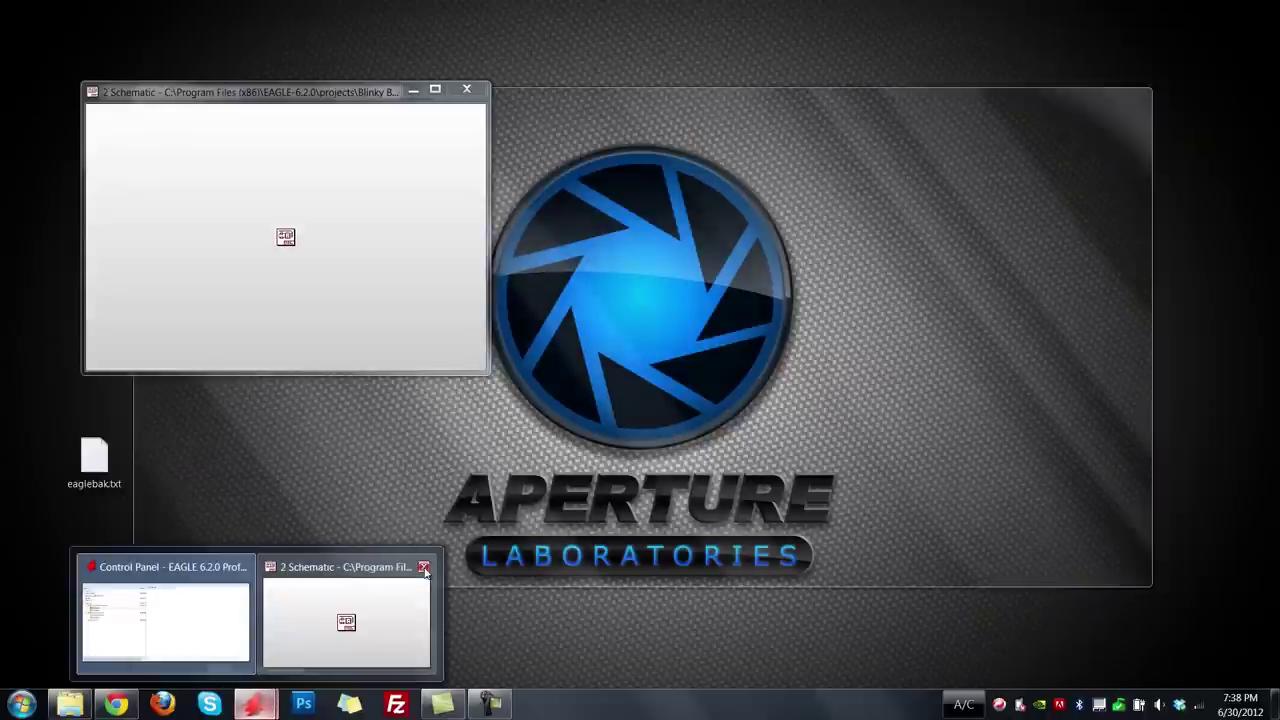
pyautogui.click(424, 569)
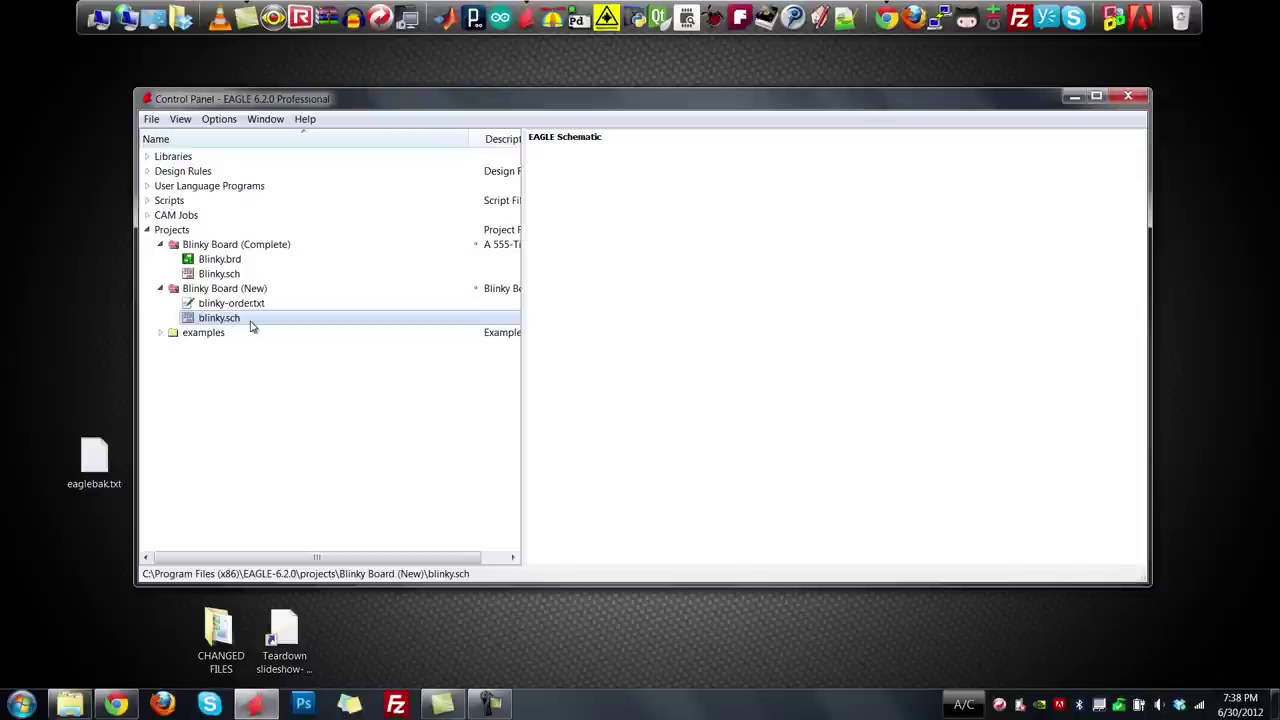
# Open blinky.sch from the Blinky Board (New) project in a maximized window.
pyautogui.doubleClick(251, 318)
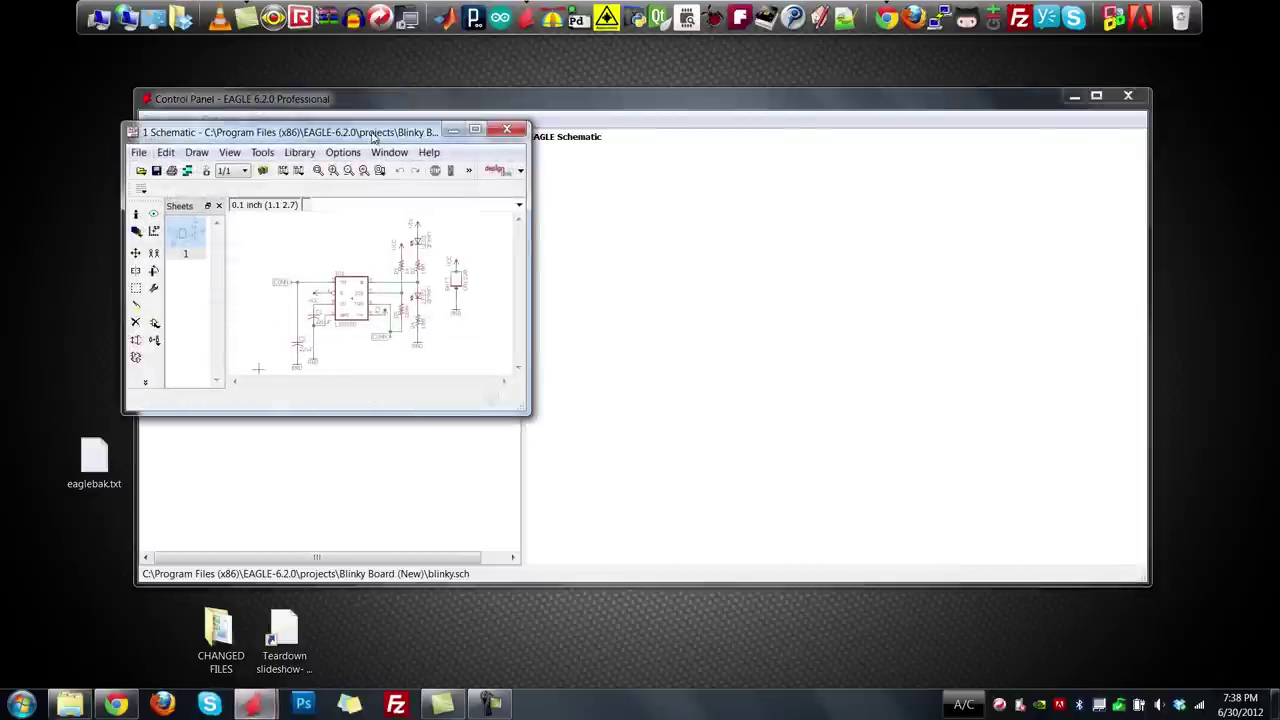
pyautogui.doubleClick(376, 133)
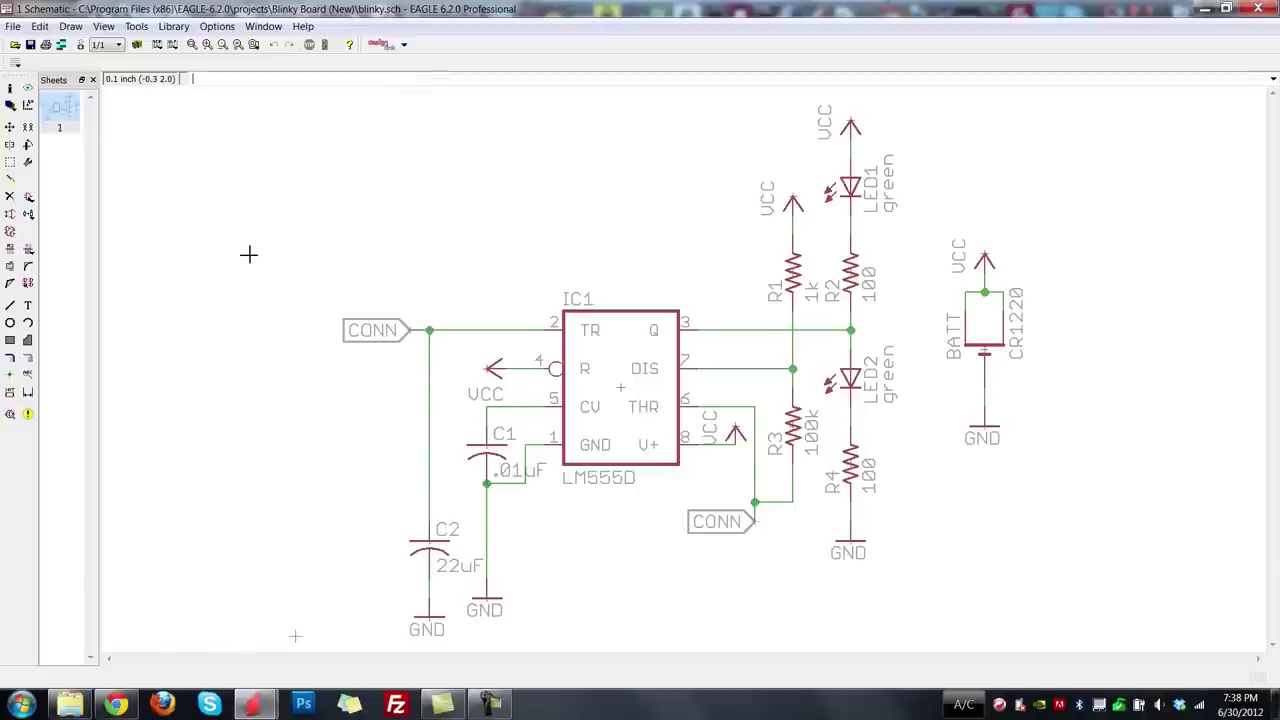
pyautogui.scroll(2, 248, 254)
pyautogui.scroll(-4, 248, 254)
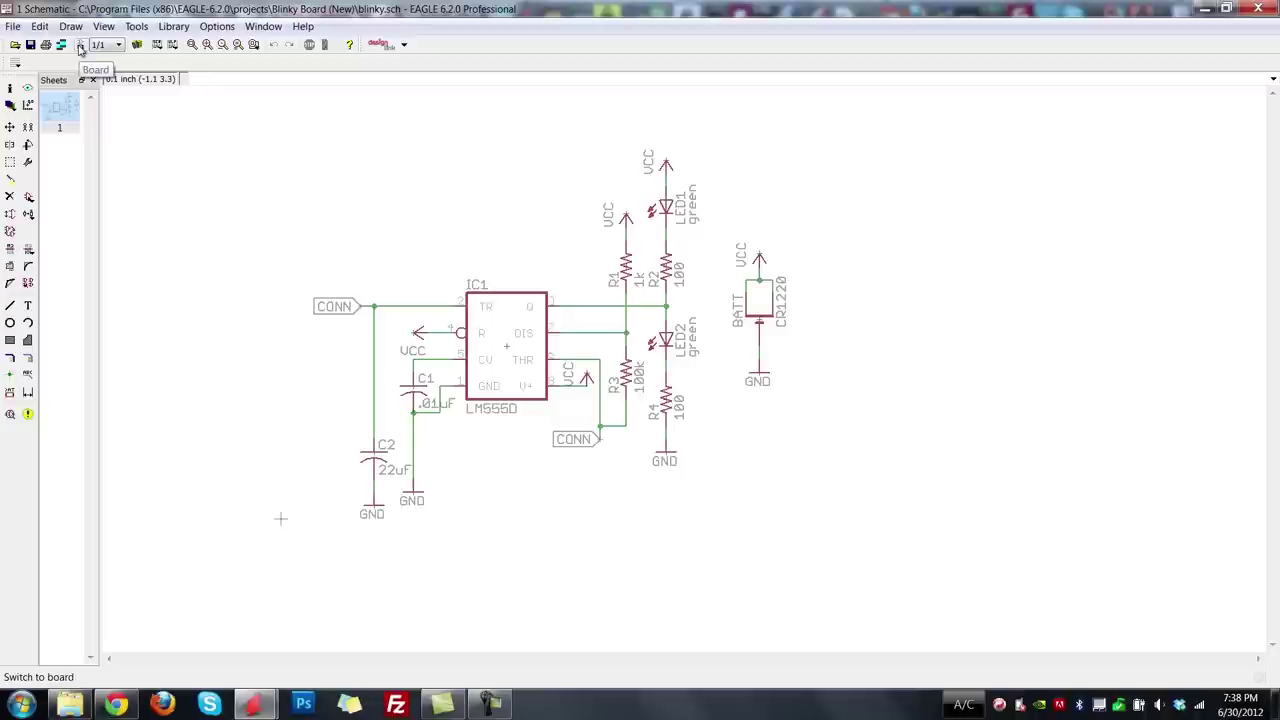
# Create the blinky.brd board from the schematic and maximize the board window.
pyautogui.click(80, 45)
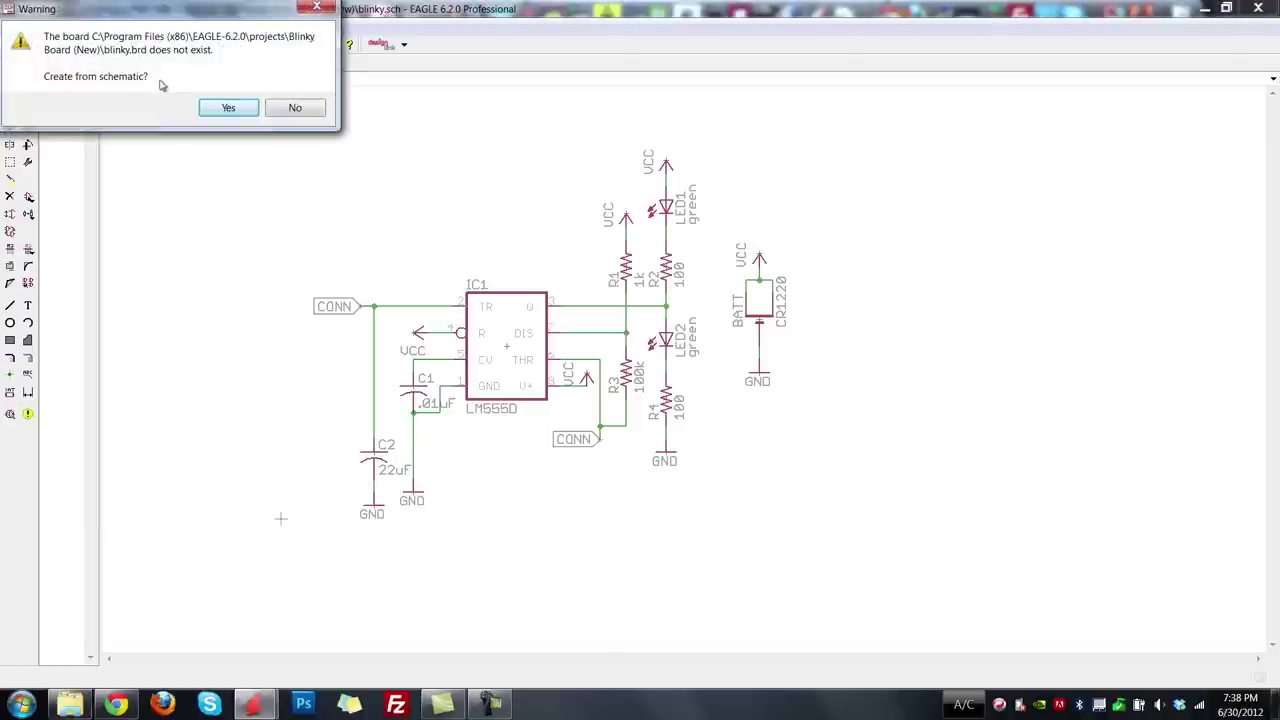
pyautogui.click(228, 108)
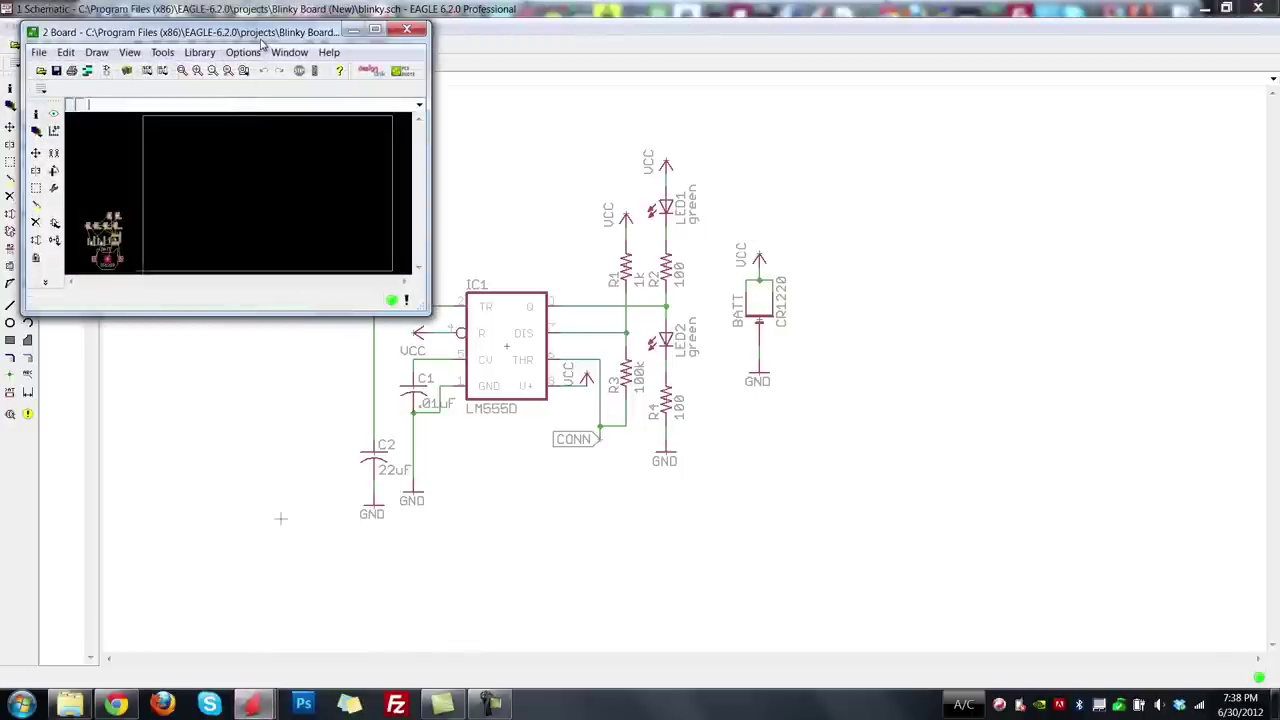
pyautogui.doubleClick(262, 38)
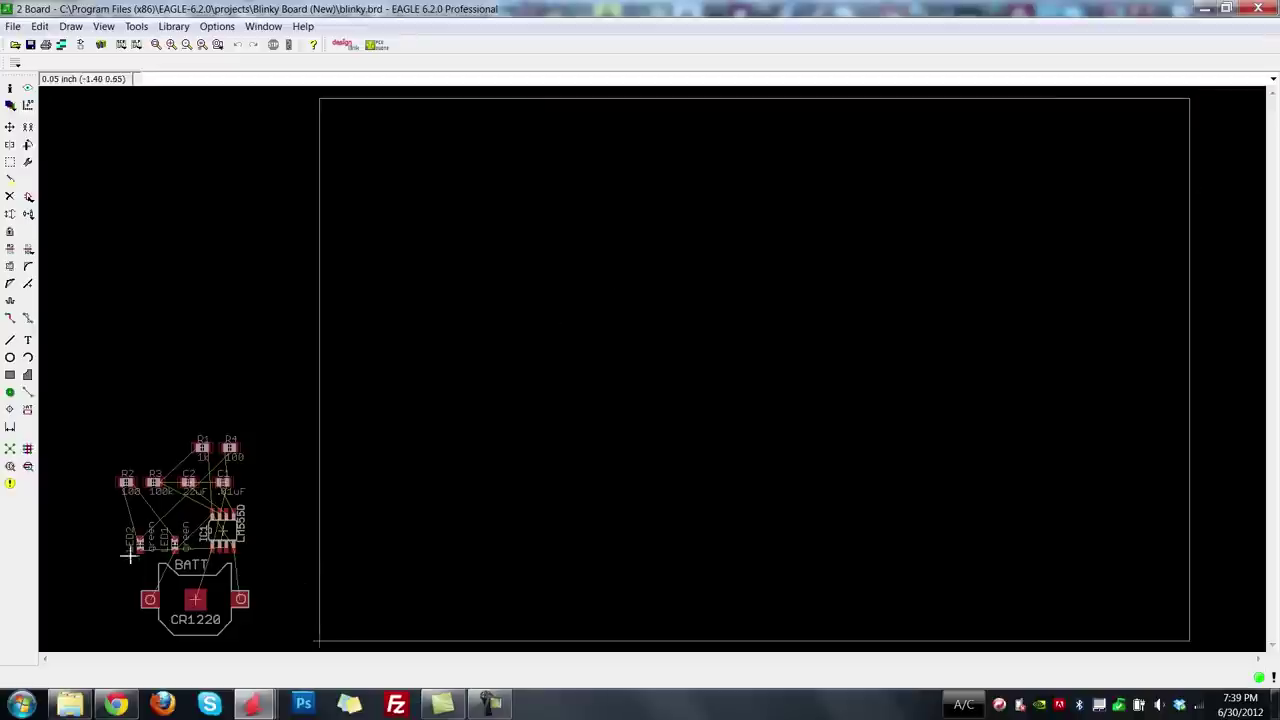
# Move the CR1220 battery holder inside the board outline, near its lower-left corner.
pyautogui.scroll(1, 159, 557)
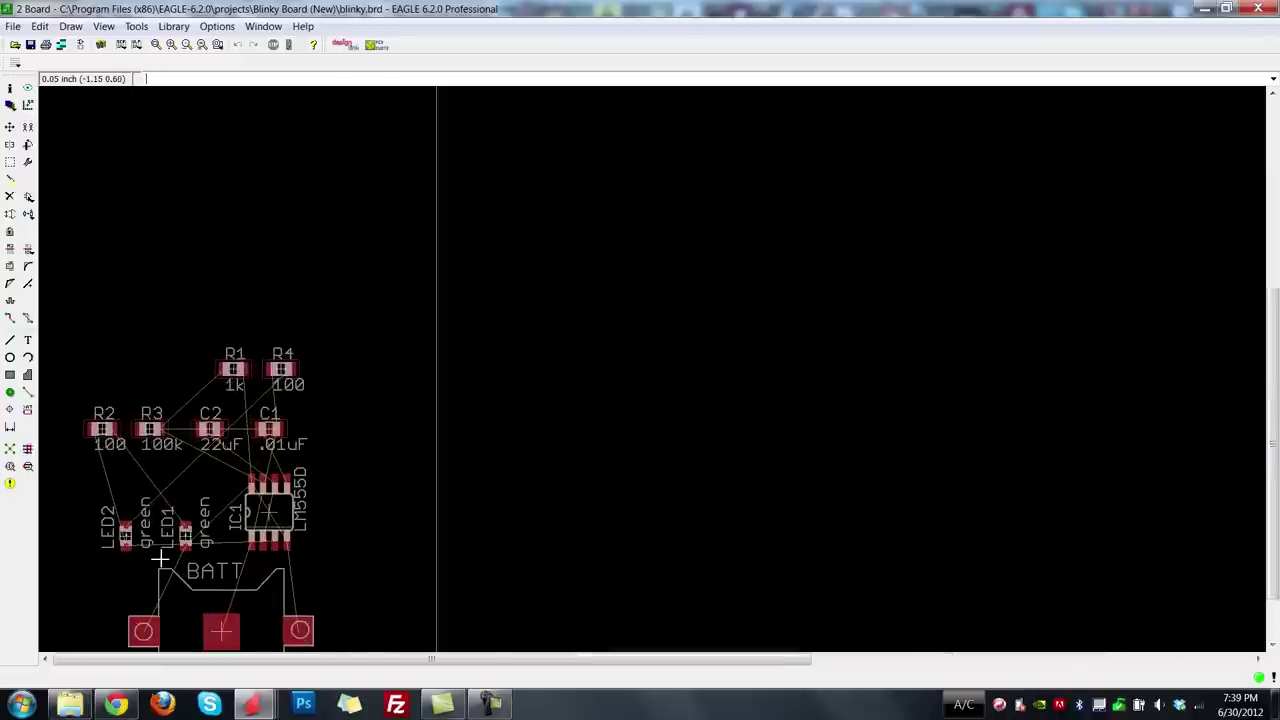
pyautogui.scroll(1, 159, 557)
pyautogui.scroll(1, 159, 557)
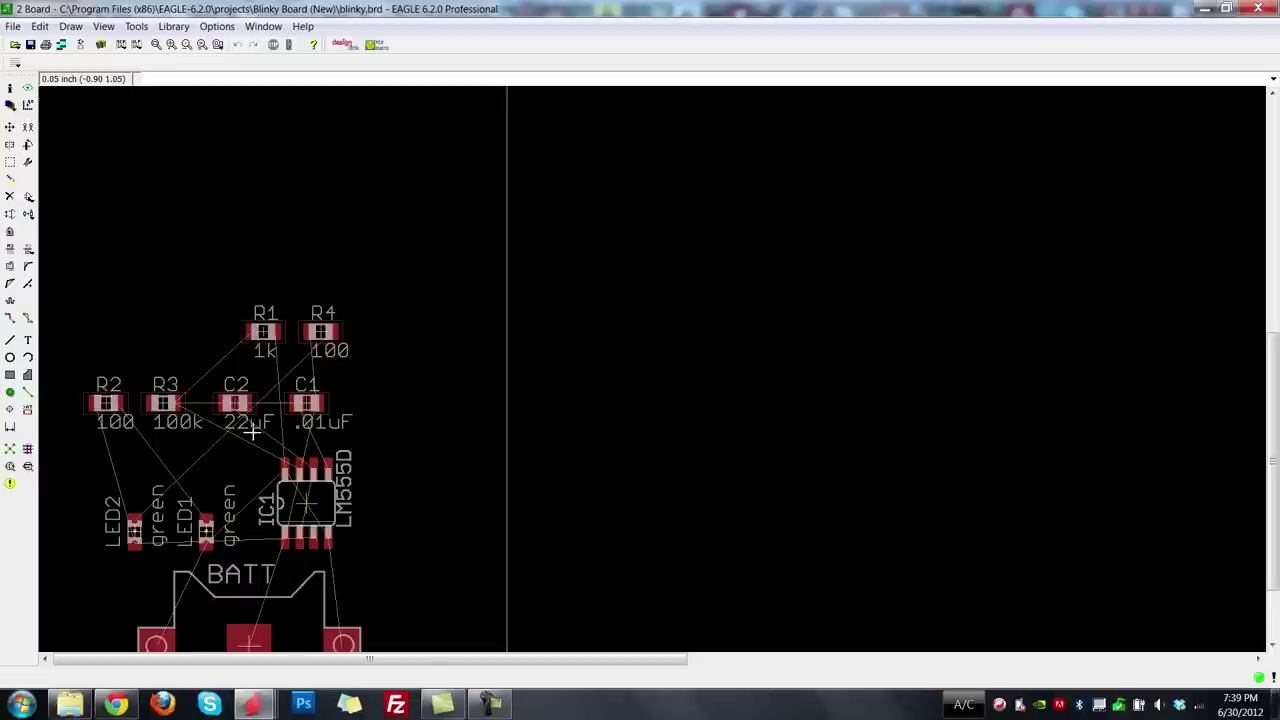
pyautogui.scroll(-1, 249, 441)
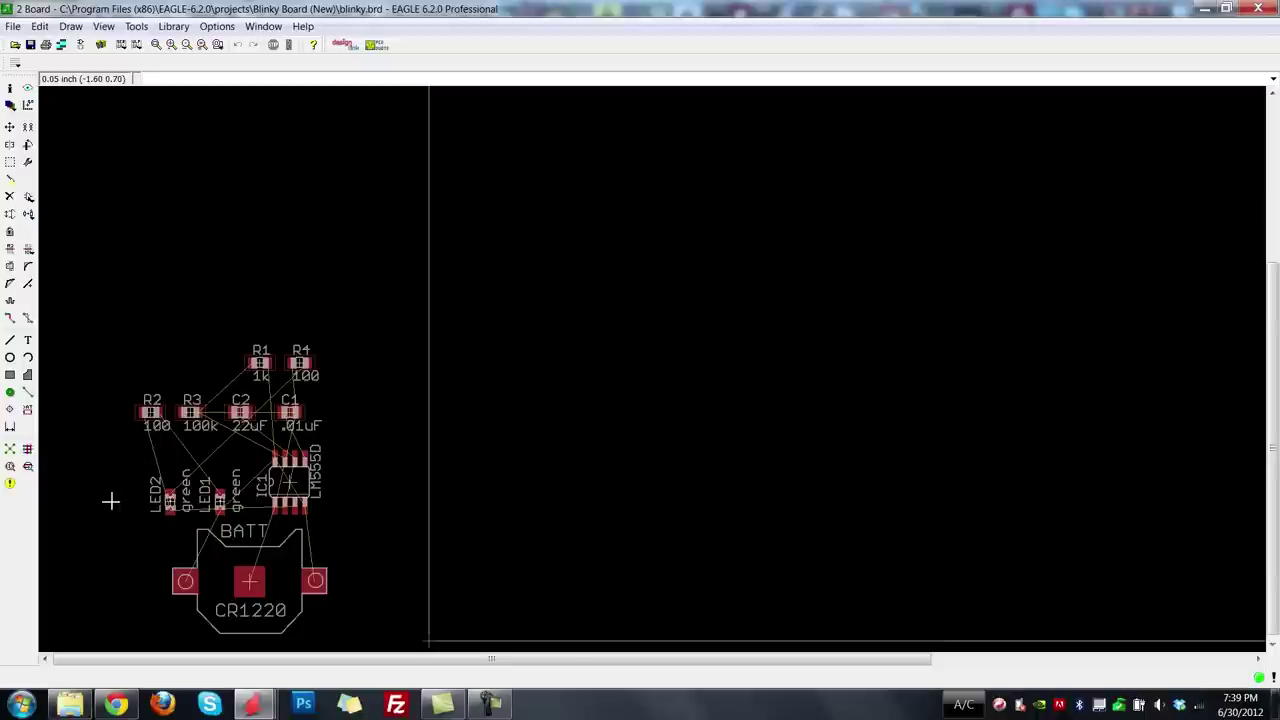
pyautogui.scroll(-1, 111, 500)
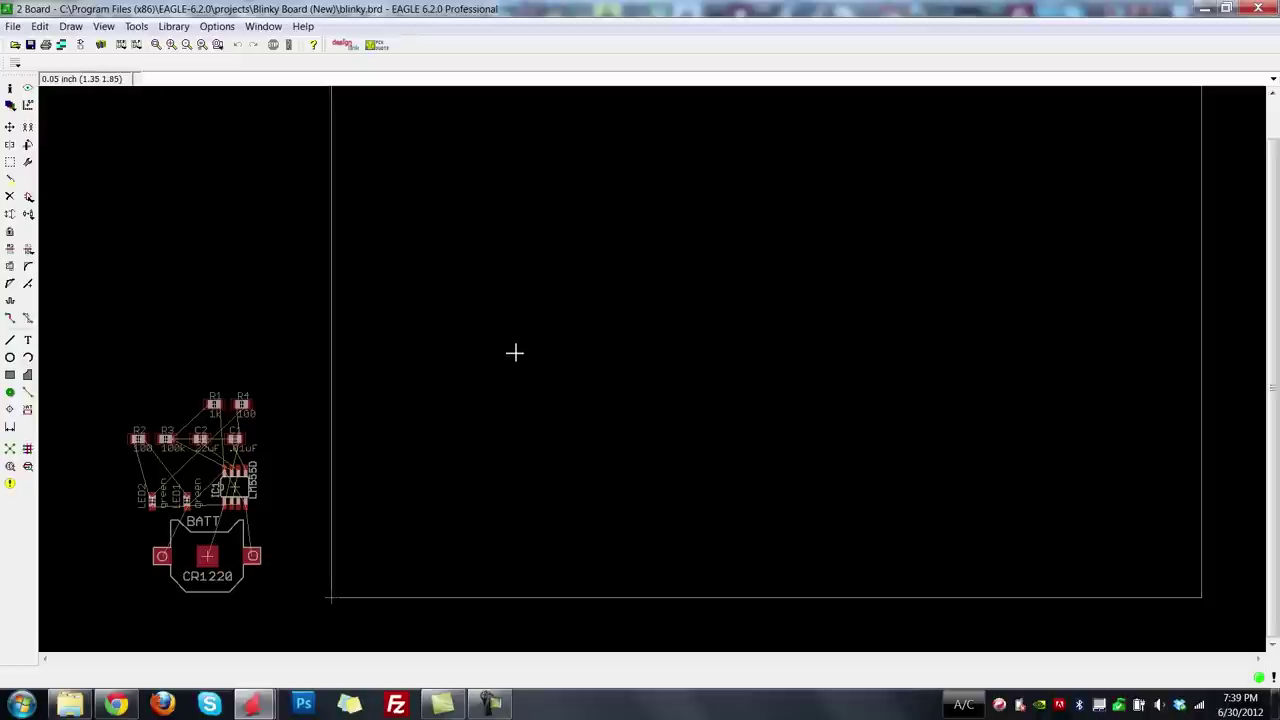
pyautogui.scroll(-1, 520, 364)
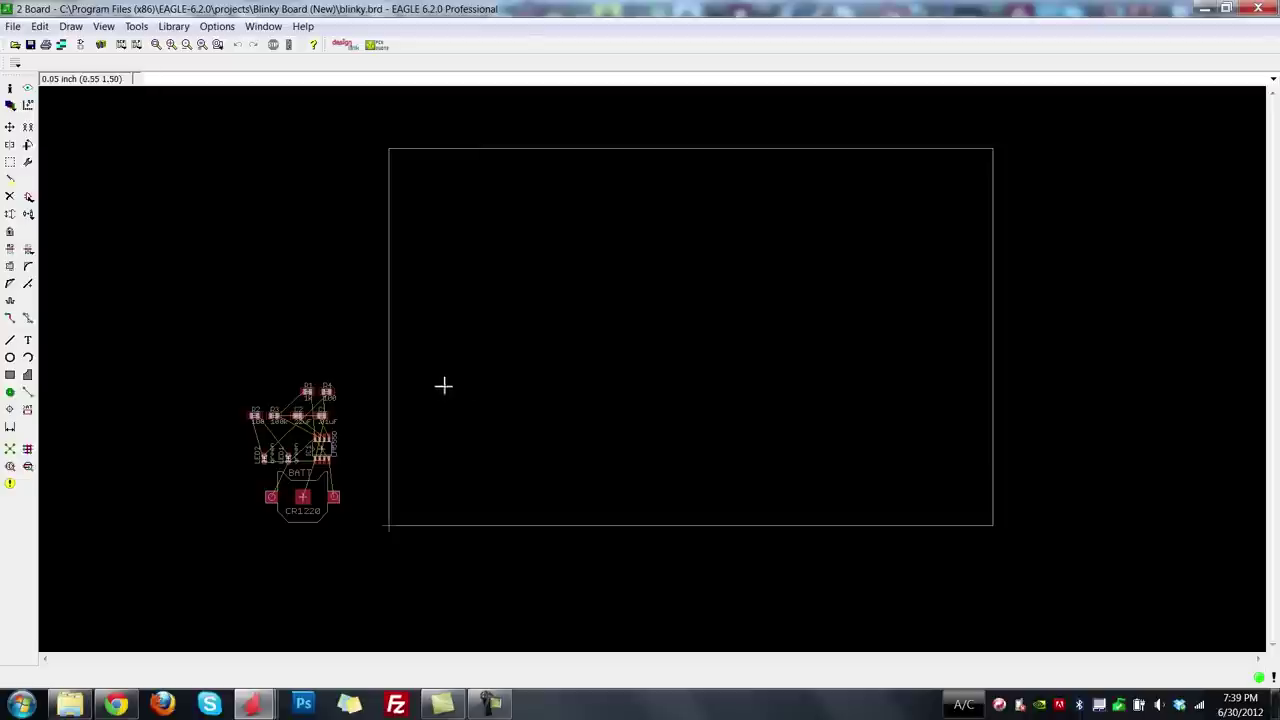
pyautogui.click(10, 127)
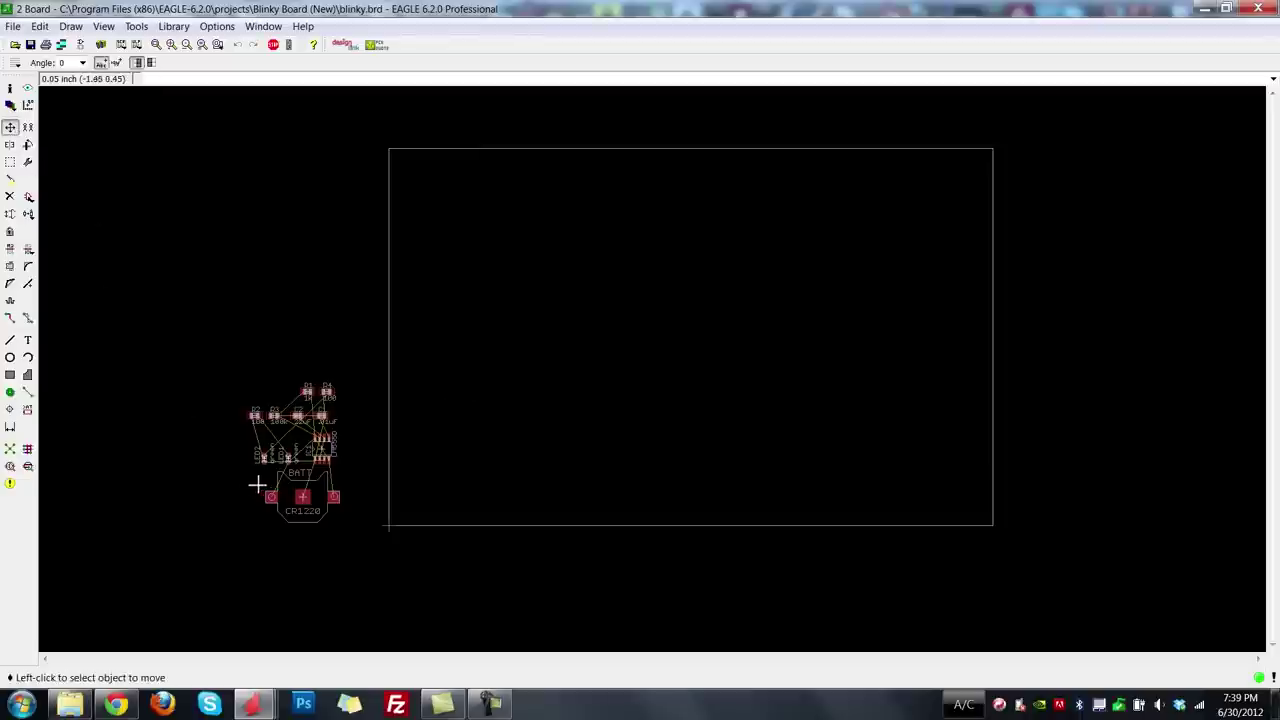
pyautogui.click(303, 497)
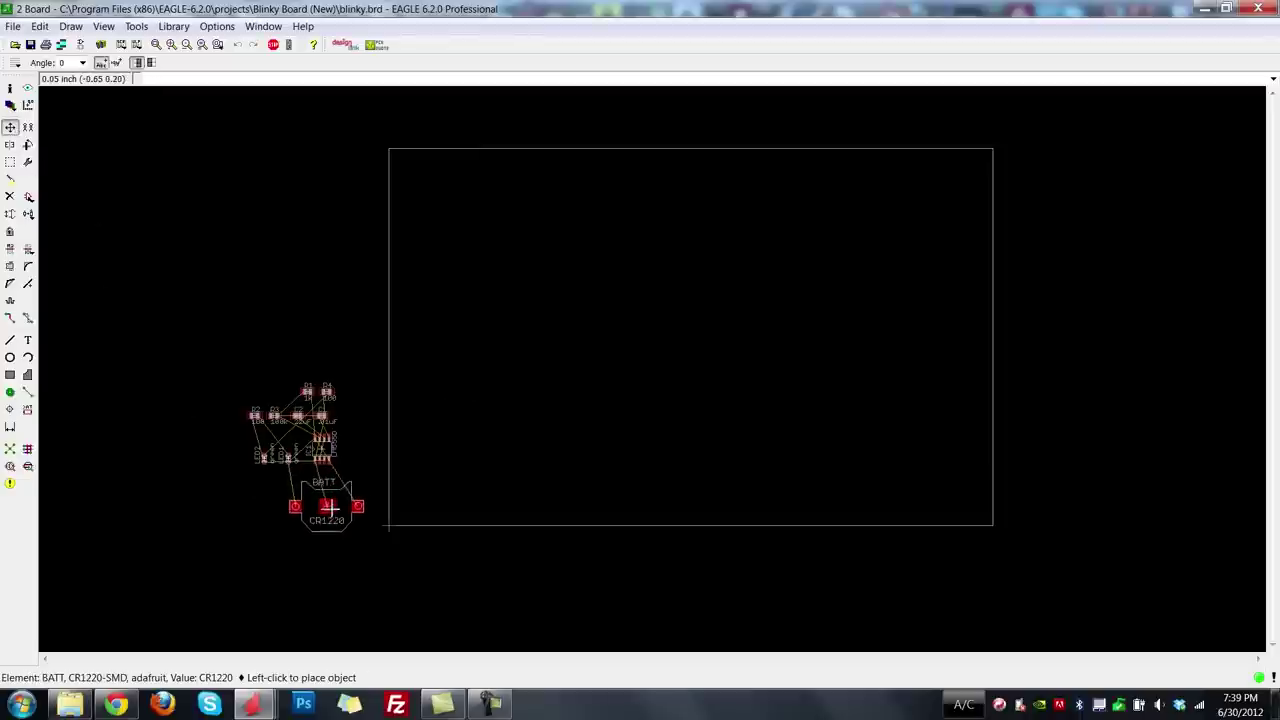
pyautogui.click(452, 483)
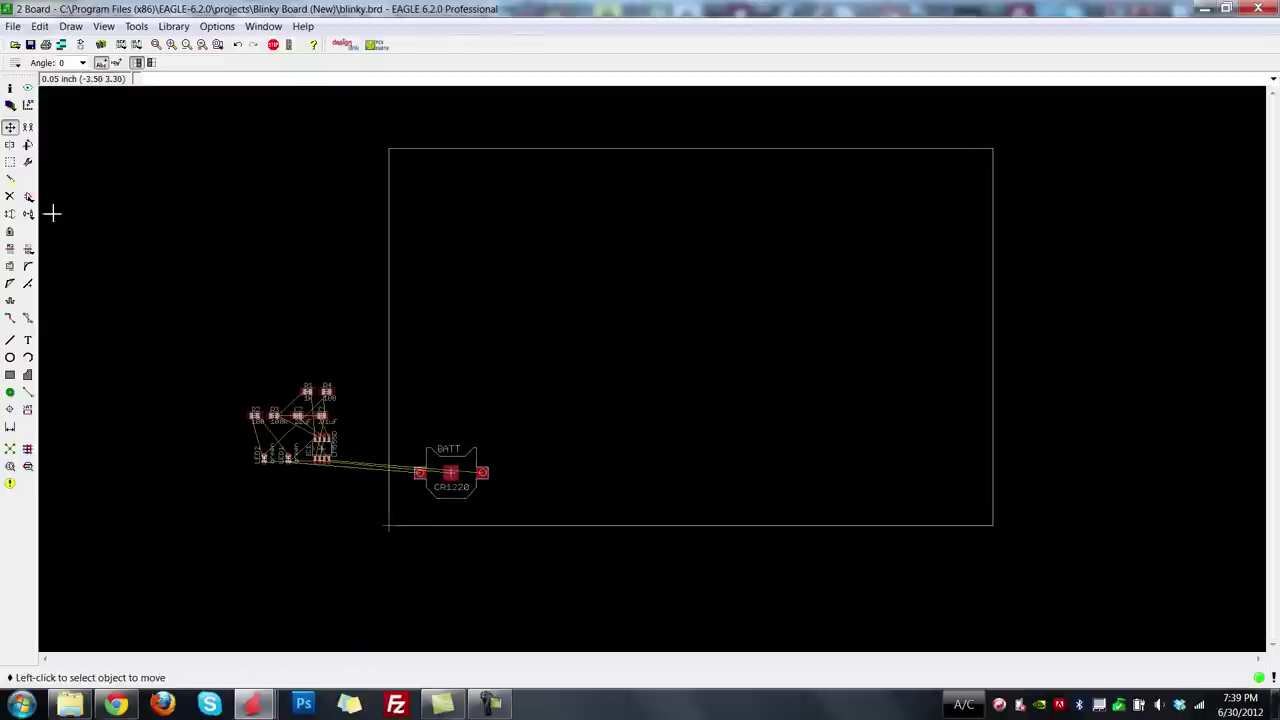
# Reposition the battery holder slightly up and to the right within the lower-left part of the board outline.
pyautogui.click(28, 144)
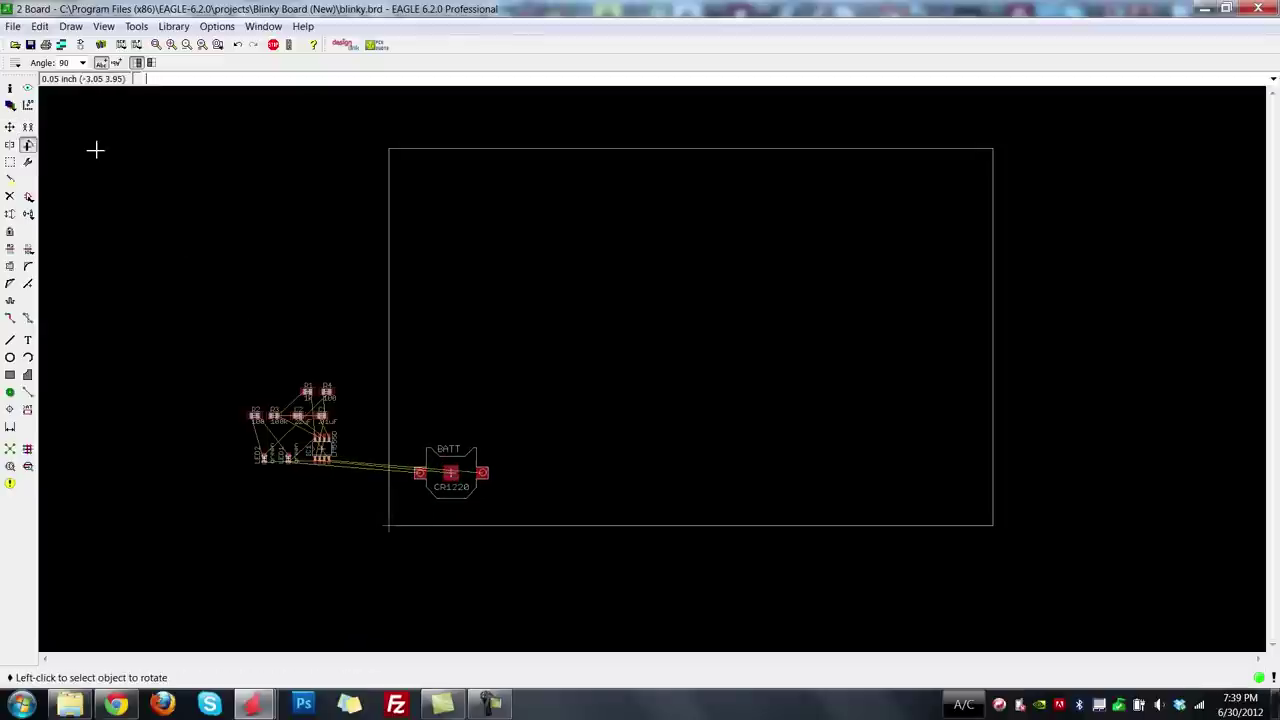
pyautogui.click(10, 127)
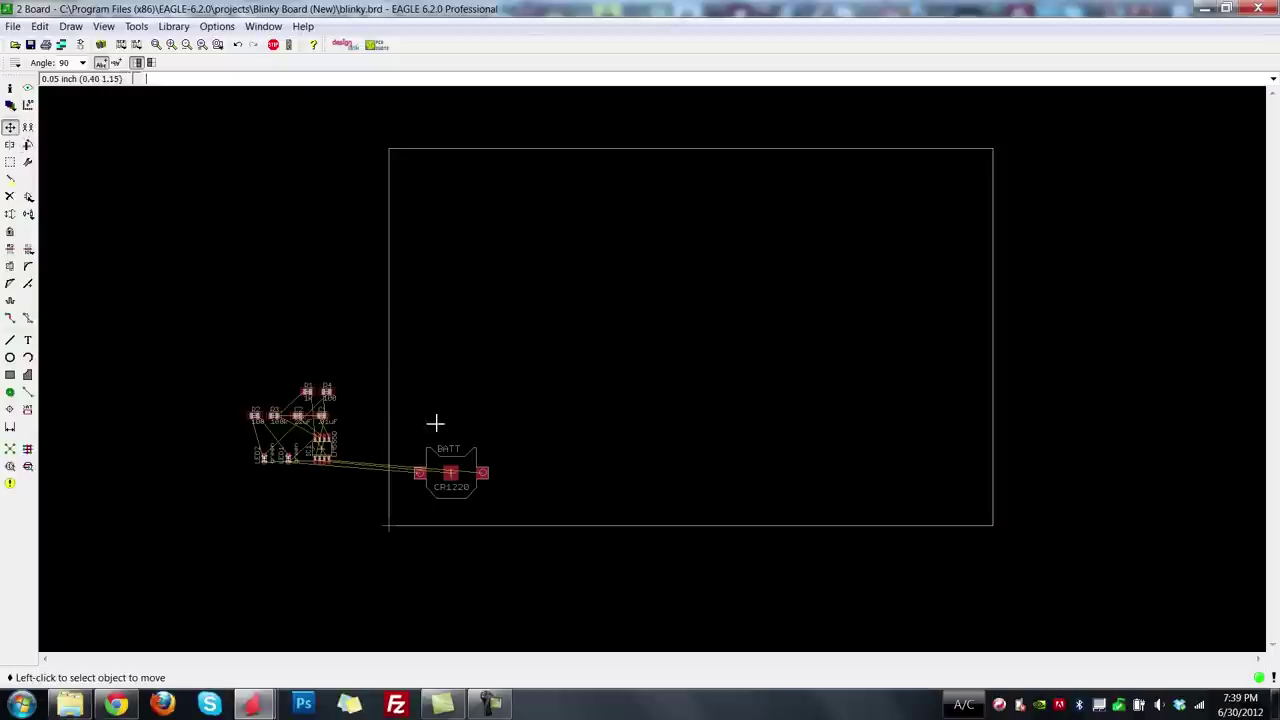
pyautogui.click(452, 483)
pyautogui.rightClick(394, 428)
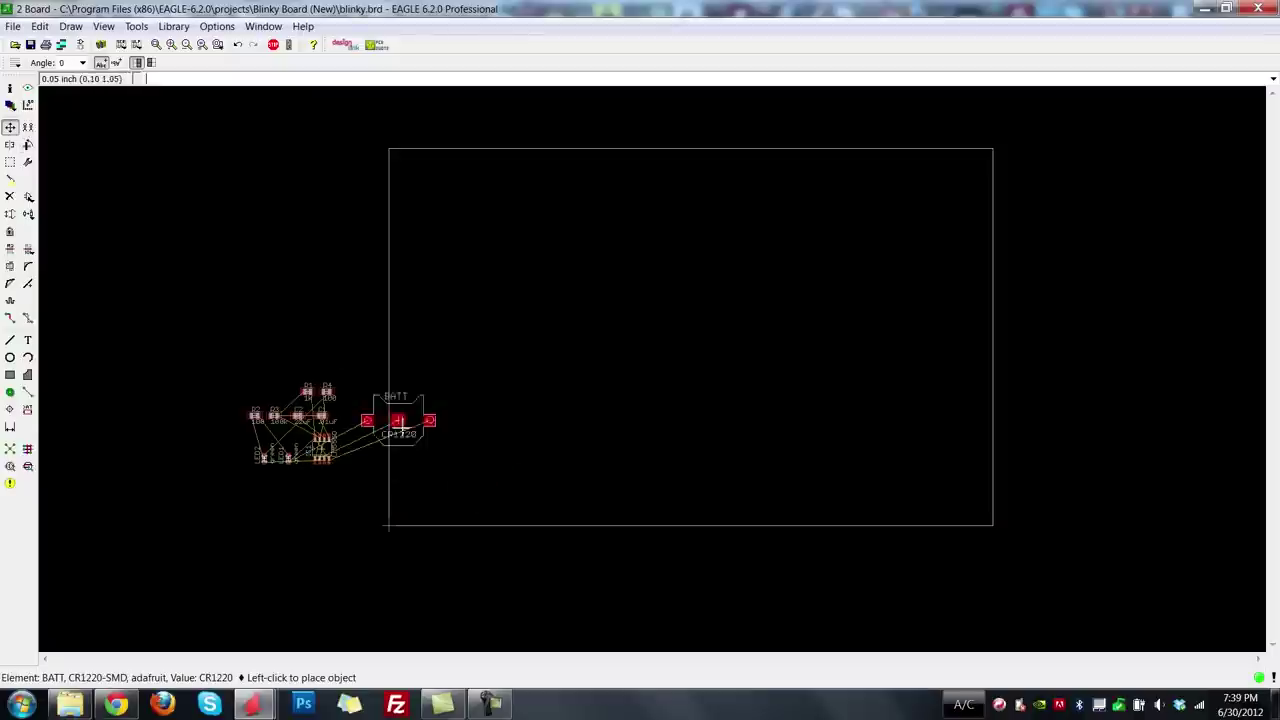
pyautogui.rightClick(428, 466)
pyautogui.click(461, 471)
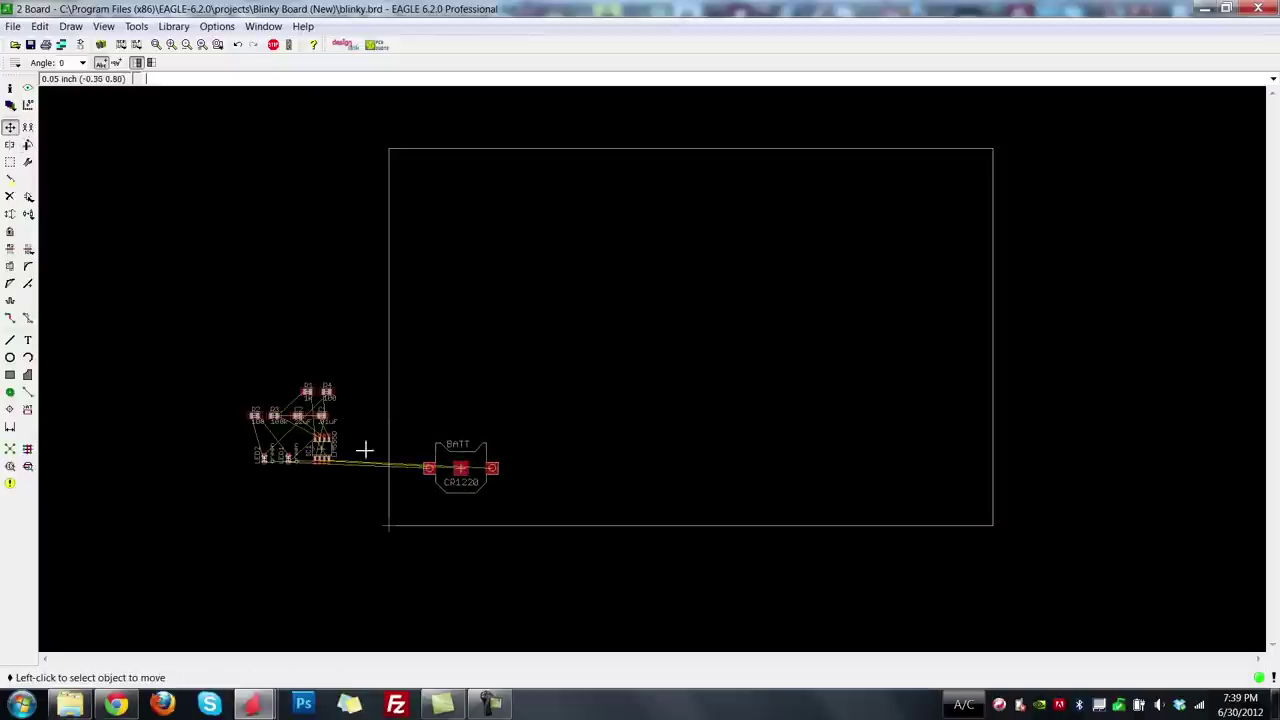
# Rotate the battery holder 180 degrees in place using two 90-degree turns.
pyautogui.click(28, 145)
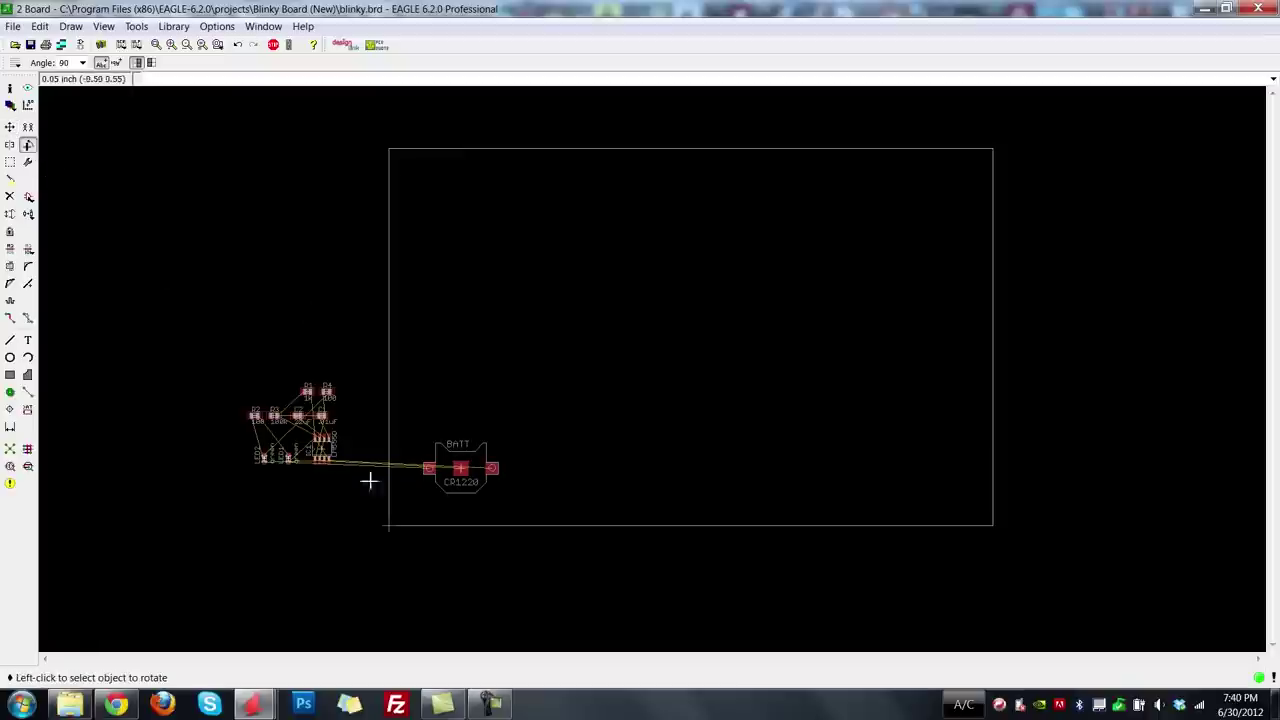
pyautogui.click(462, 481)
pyautogui.click(462, 481)
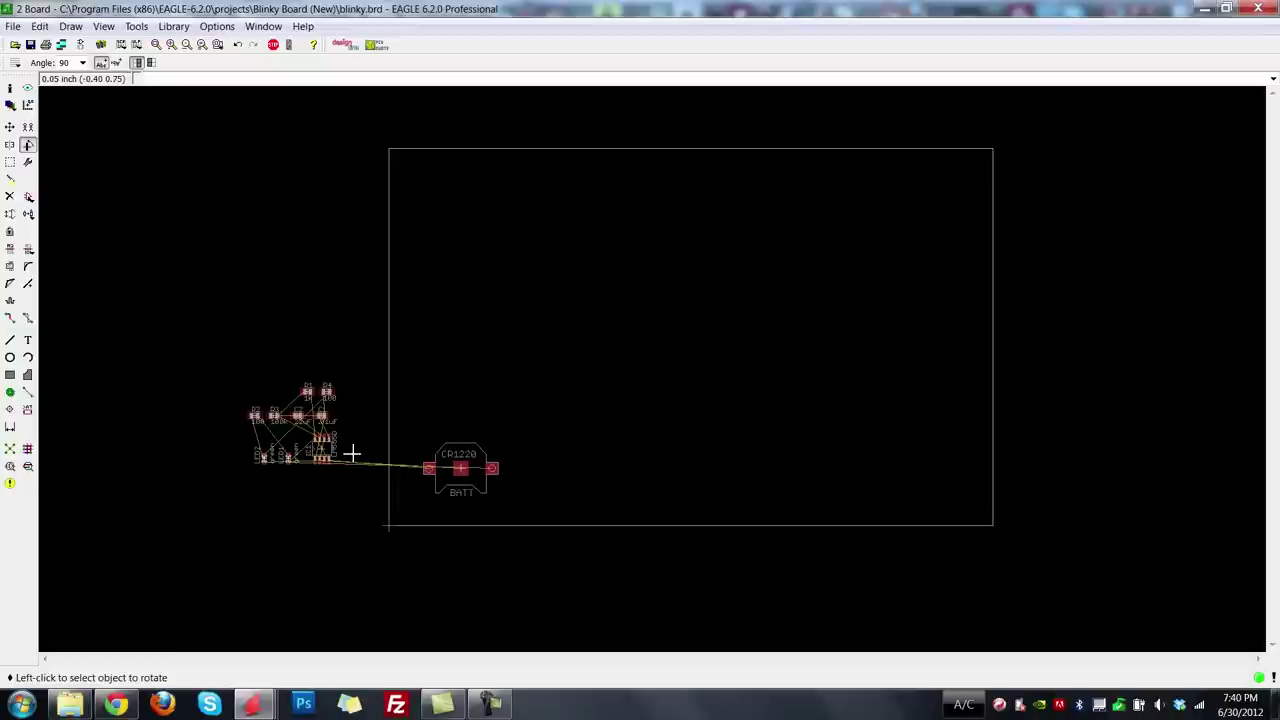
# Move the LM555D chip inside the board outline above the battery holder and rotate it 90 degrees.
pyautogui.click(10, 127)
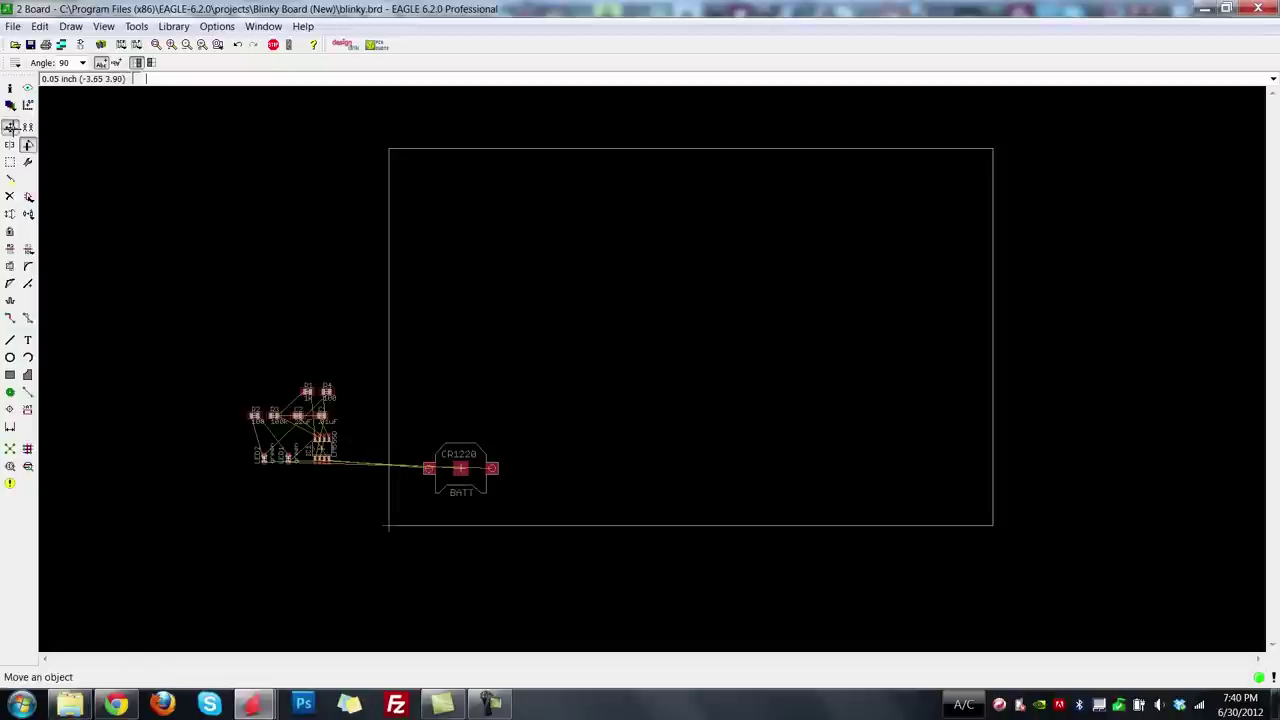
pyautogui.click(322, 442)
pyautogui.click(494, 358)
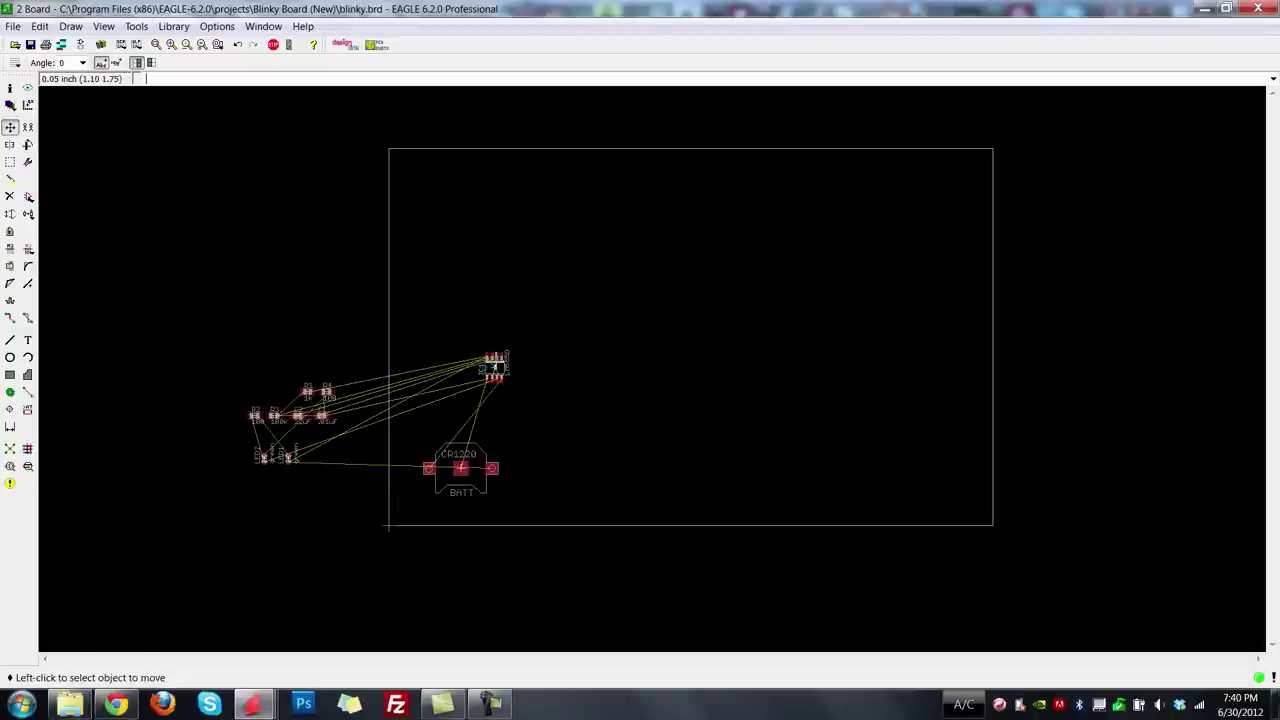
pyautogui.click(28, 144)
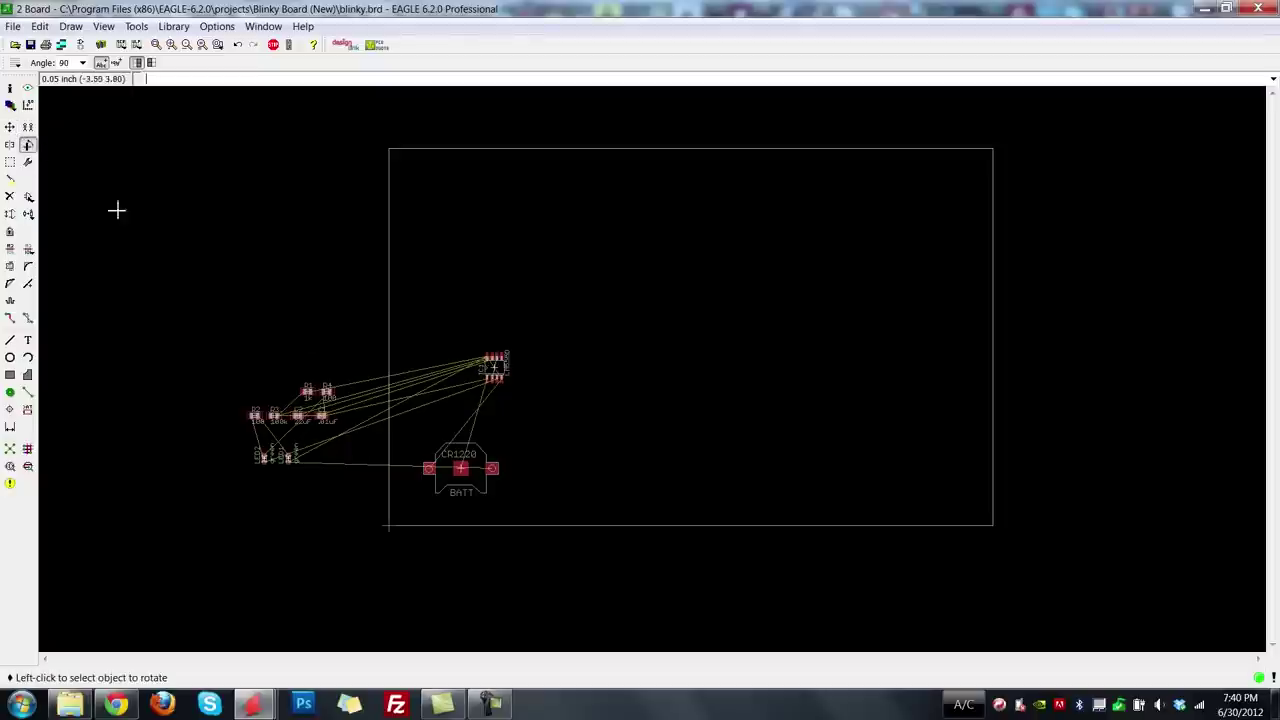
pyautogui.click(494, 366)
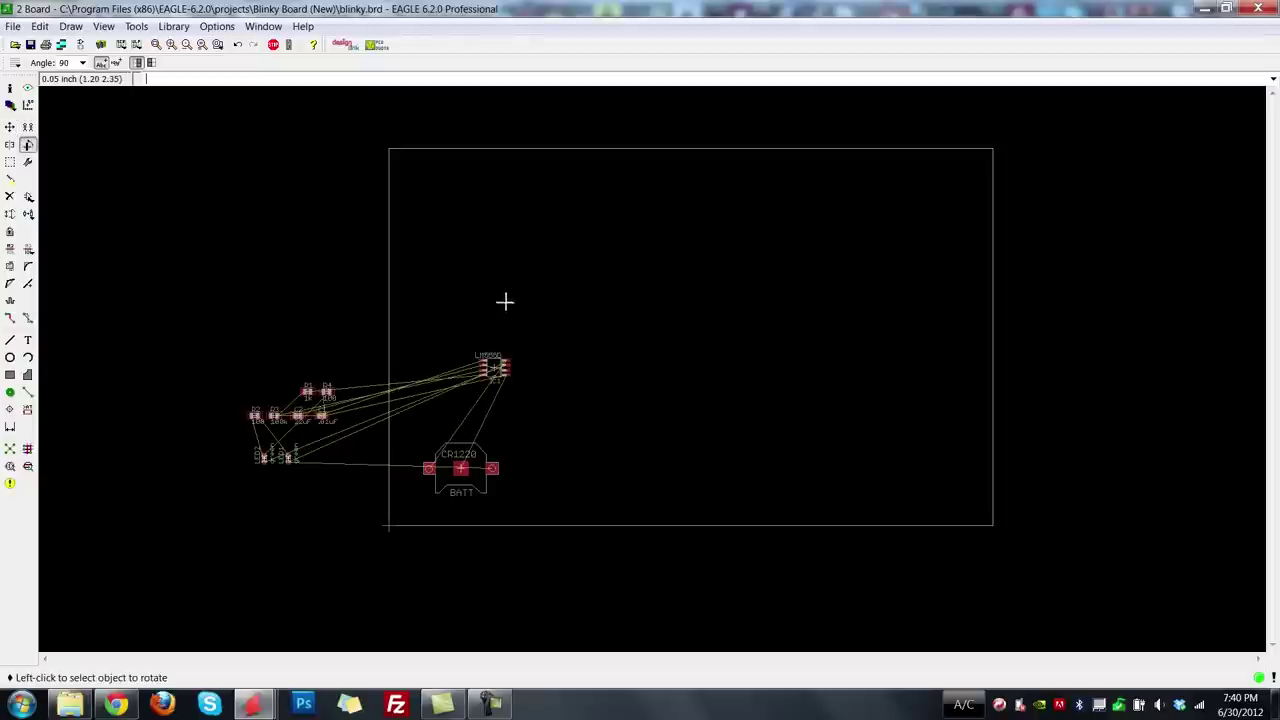
# Move LED2 and LED1 inside the board outline, side by side above the LM555D chip with LED2 on the left.
pyautogui.click(10, 127)
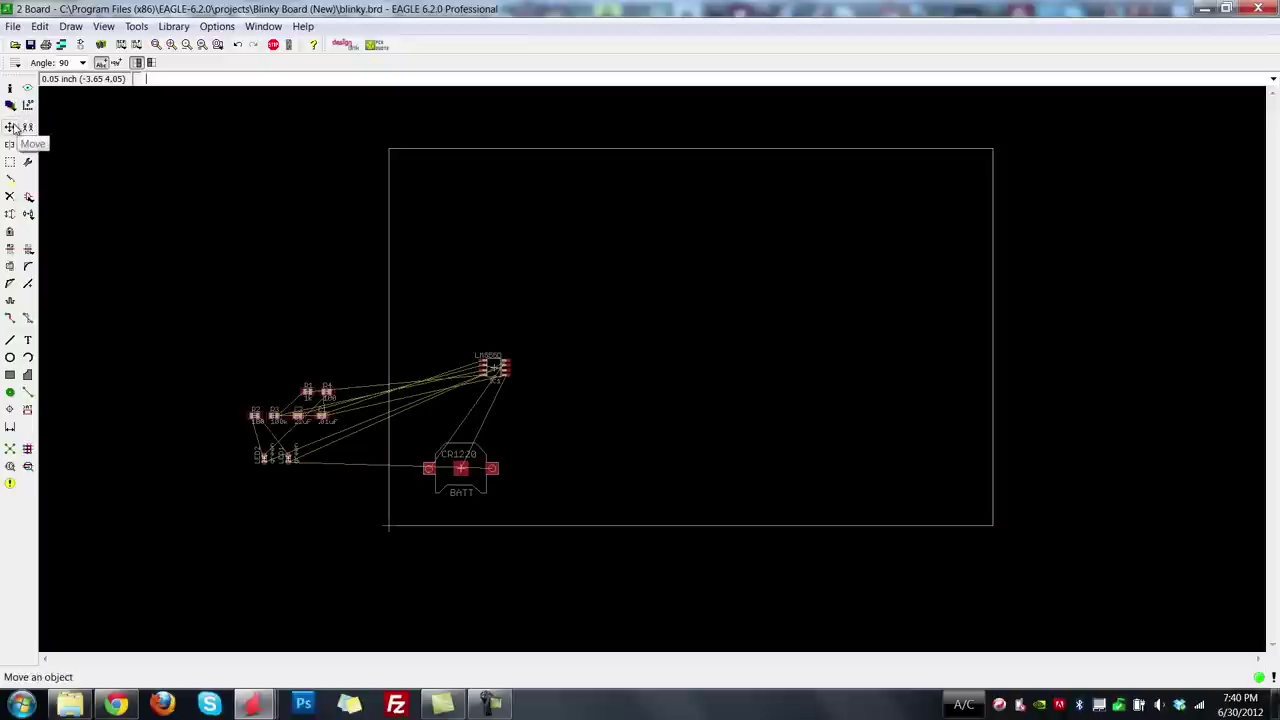
pyautogui.click(263, 457)
pyautogui.click(460, 312)
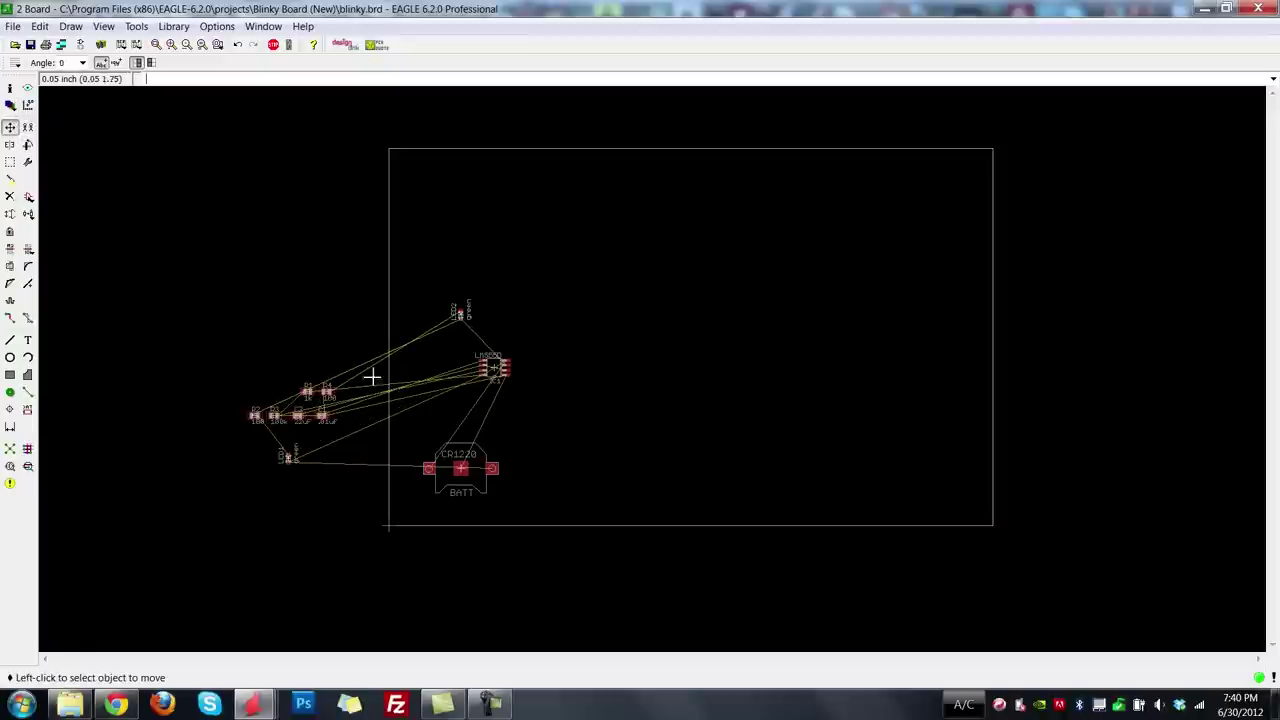
pyautogui.click(285, 460)
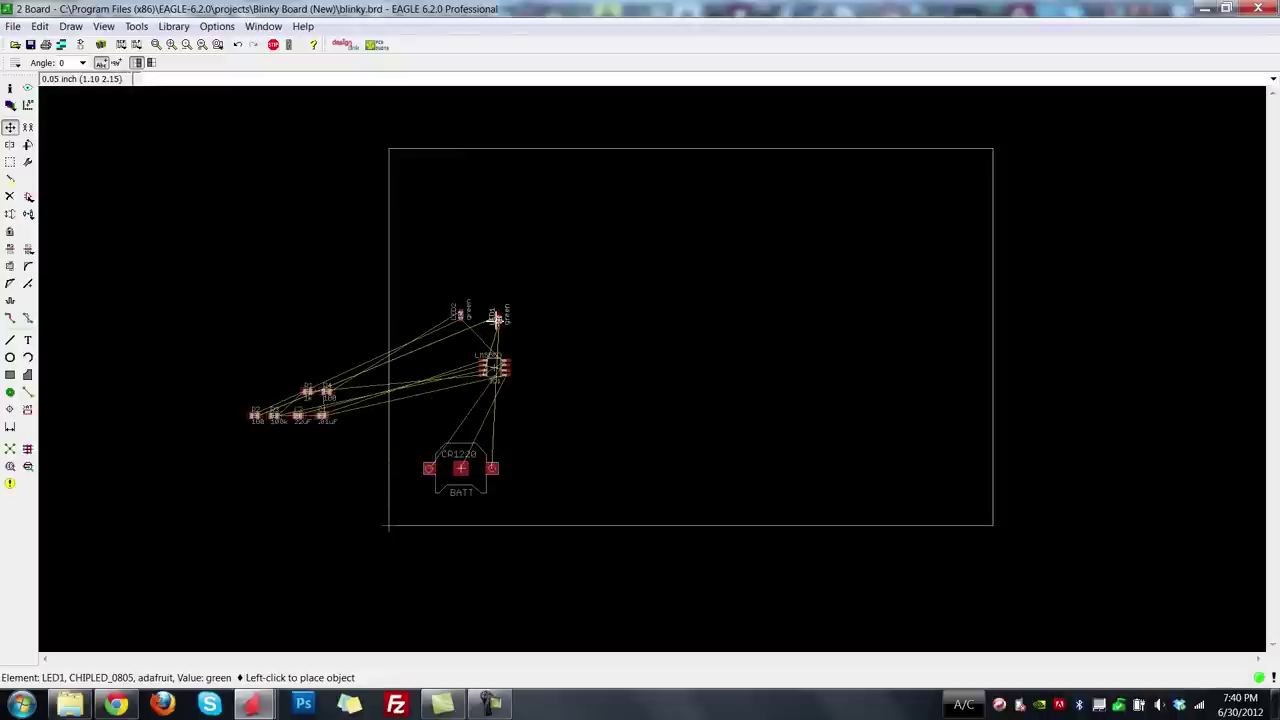
pyautogui.click(491, 314)
pyautogui.scroll(2, 514, 509)
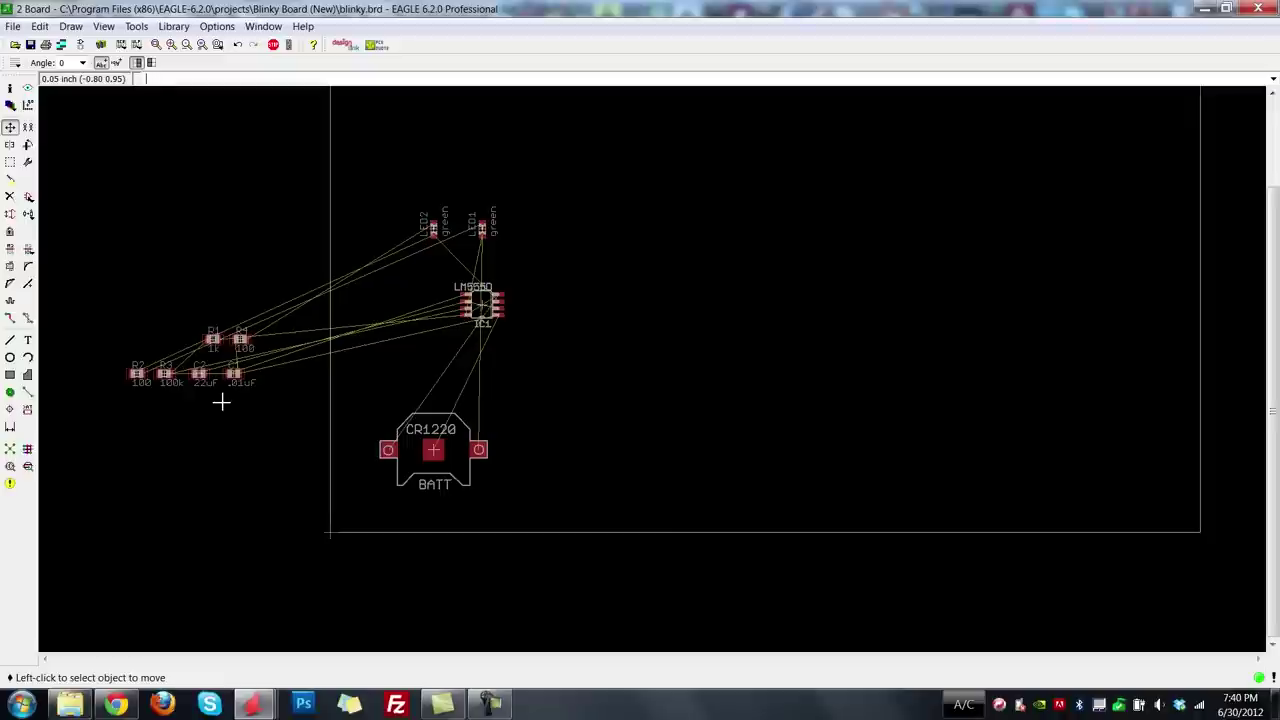
# Move R1, R4 and C1 inside the board outline, with R1 and R4 to the right of the LEDs and C1 right of the LM555D.
pyautogui.click(10, 127)
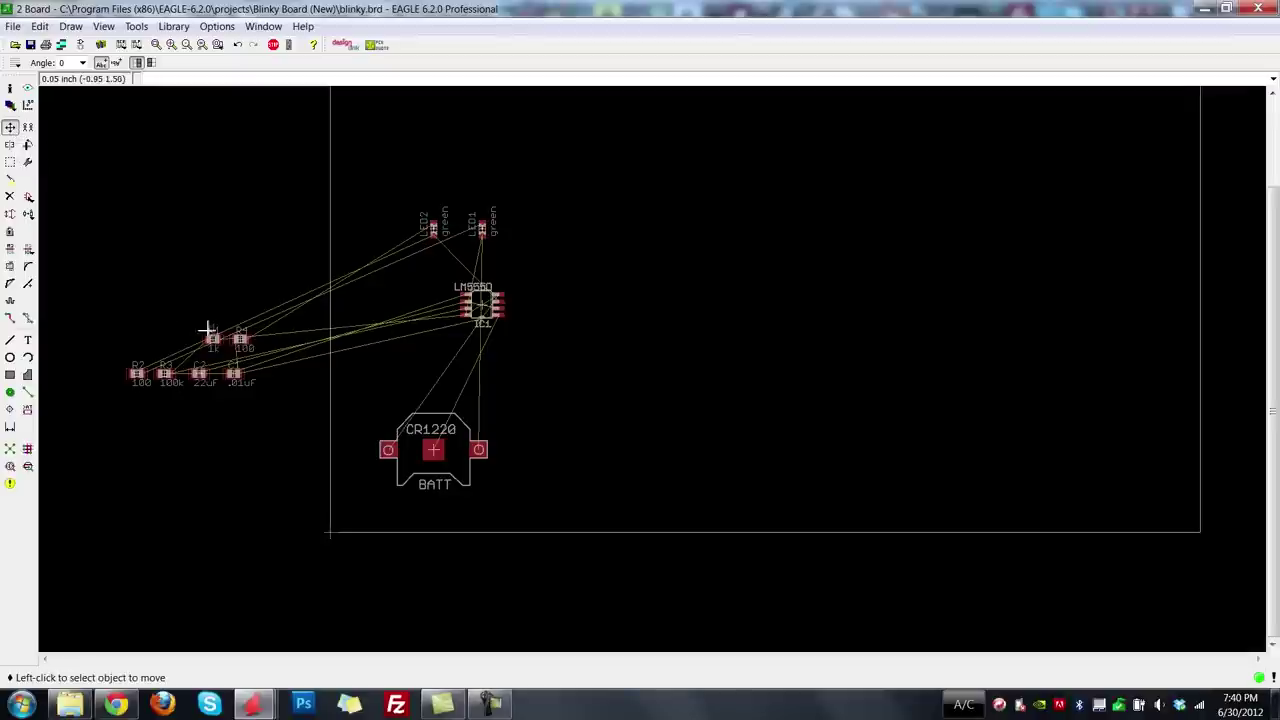
pyautogui.click(214, 341)
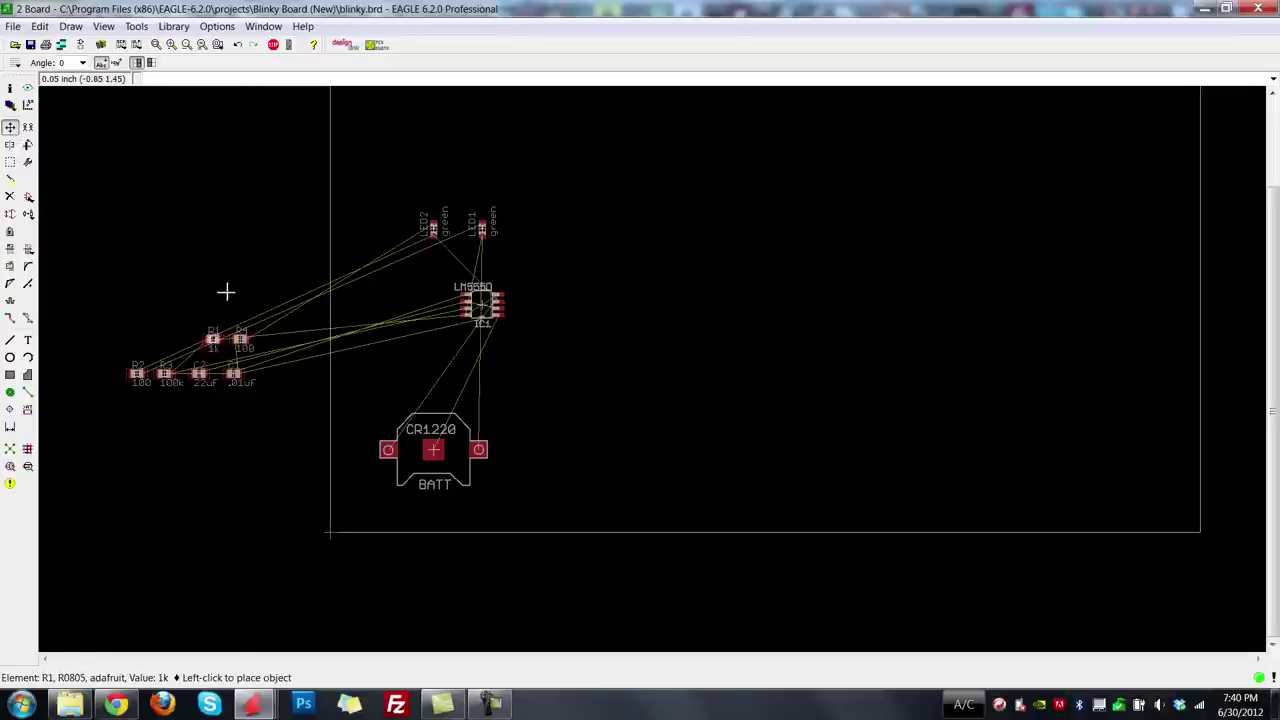
pyautogui.click(565, 182)
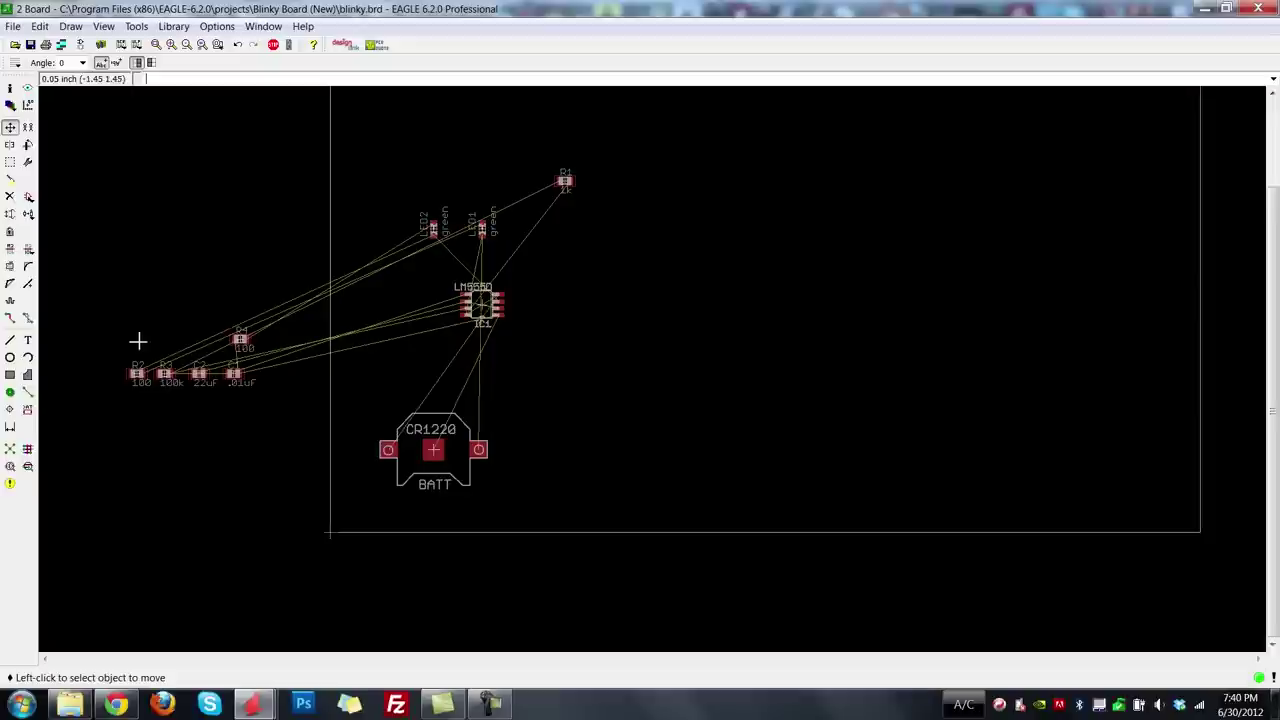
pyautogui.click(240, 340)
pyautogui.click(620, 229)
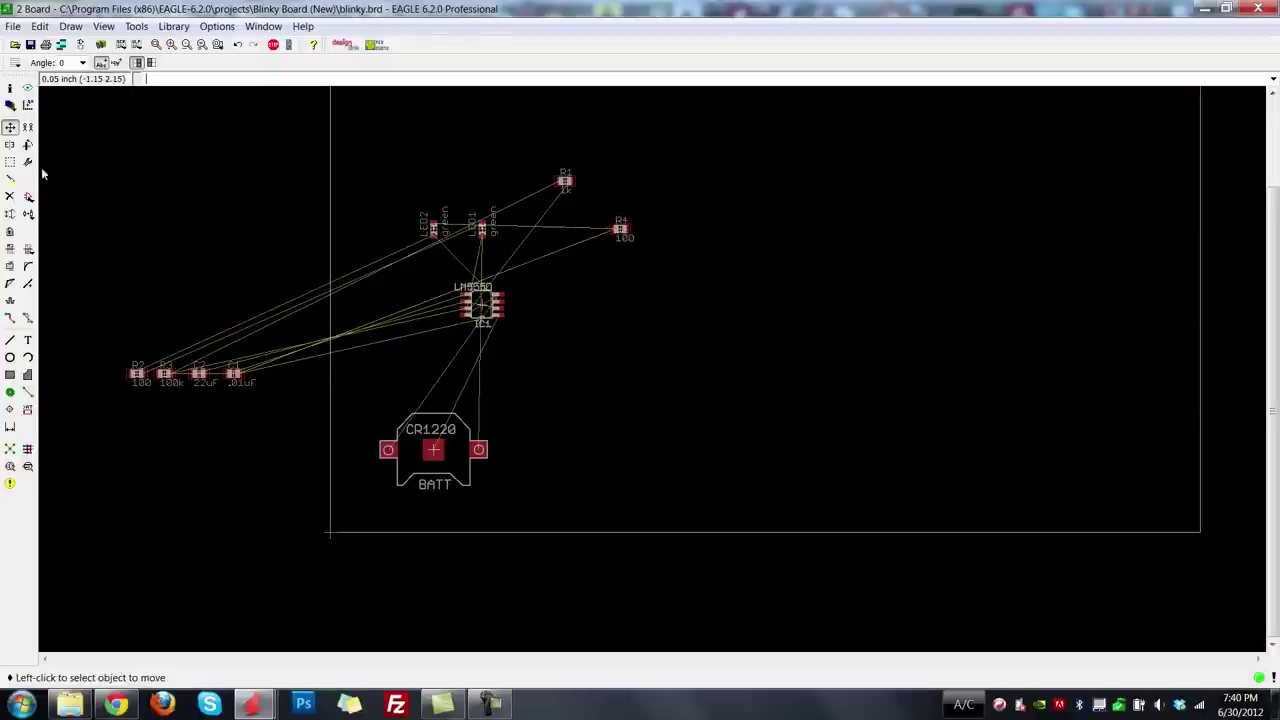
pyautogui.click(233, 374)
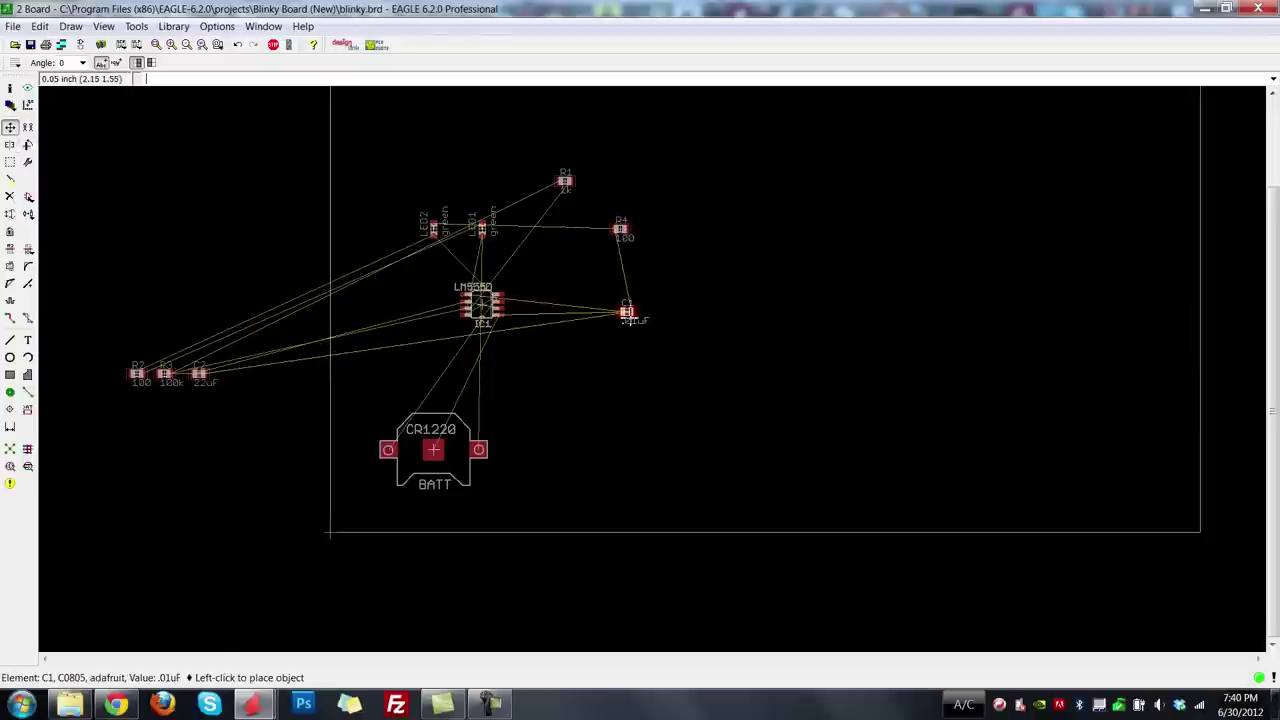
pyautogui.click(637, 316)
# Move R2 above LED2, R3 above LED1, and C2 between LED1 and R1 inside the board outline.
pyautogui.click(141, 375)
pyautogui.click(437, 176)
pyautogui.click(166, 374)
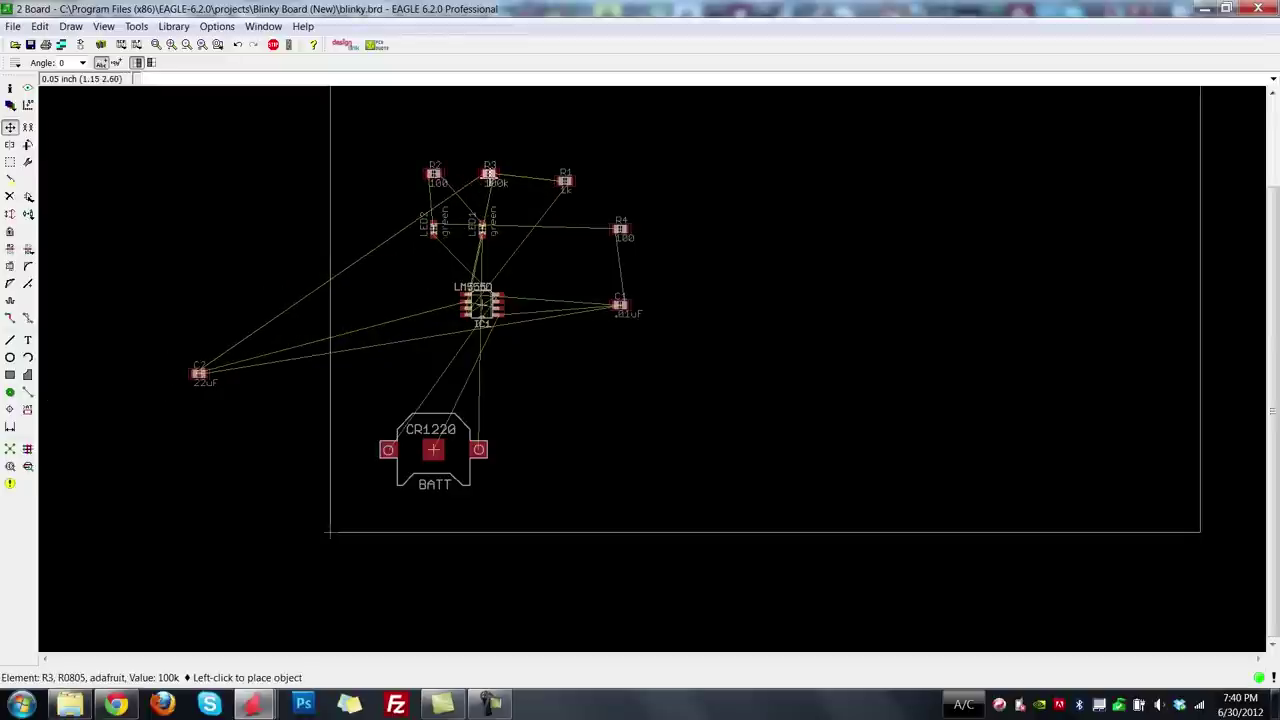
pyautogui.click(489, 176)
pyautogui.click(201, 374)
pyautogui.click(532, 204)
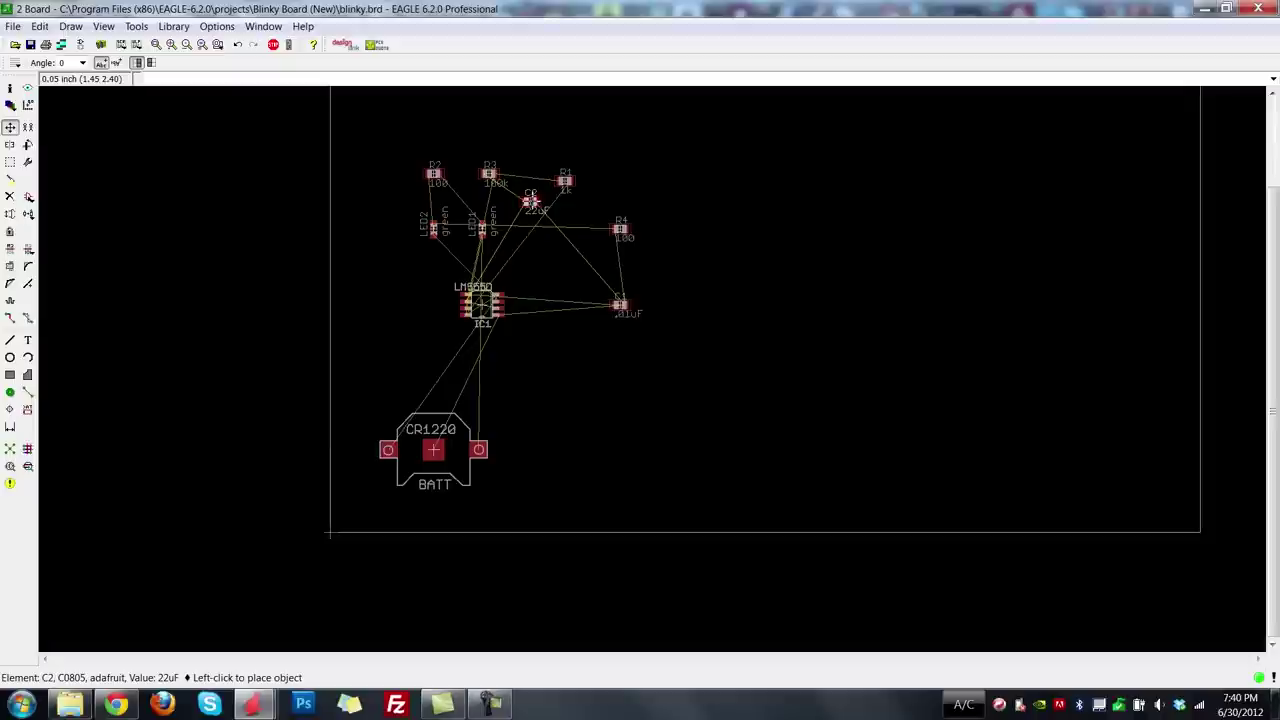
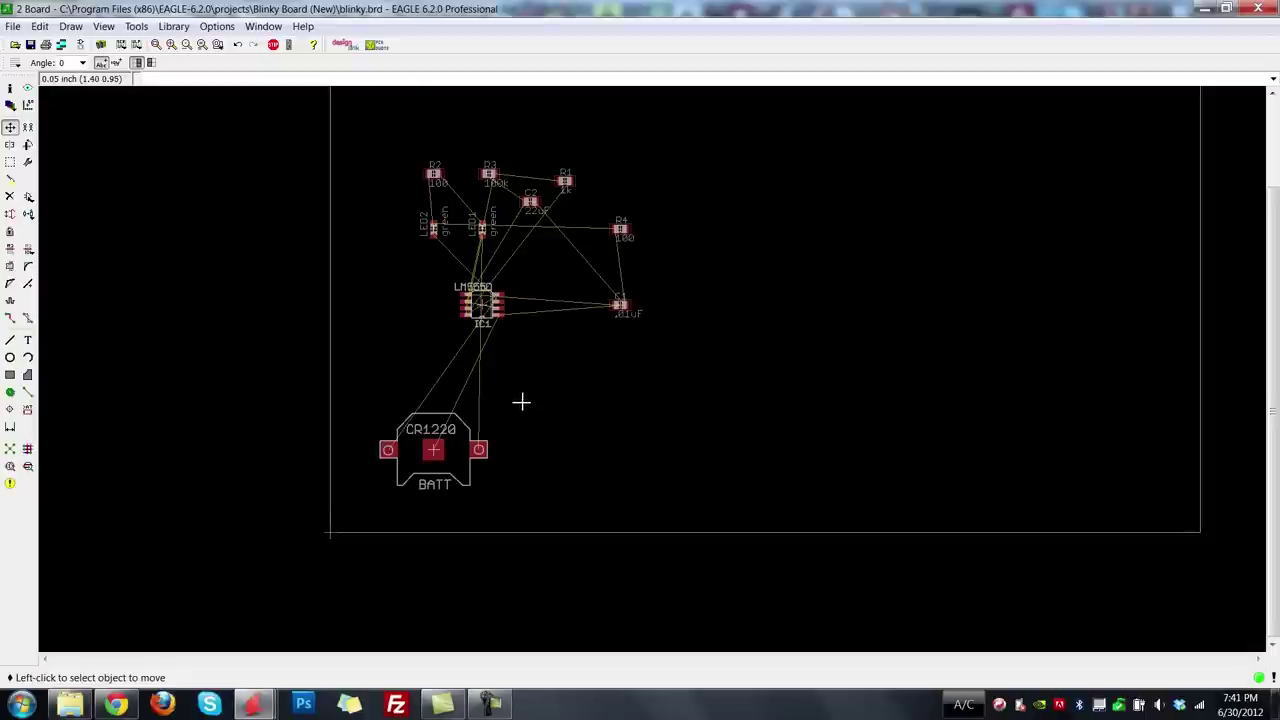
# Hide all layers of the board through the layer display settings.
pyautogui.scroll(1, 521, 401)
pyautogui.scroll(1, 521, 401)
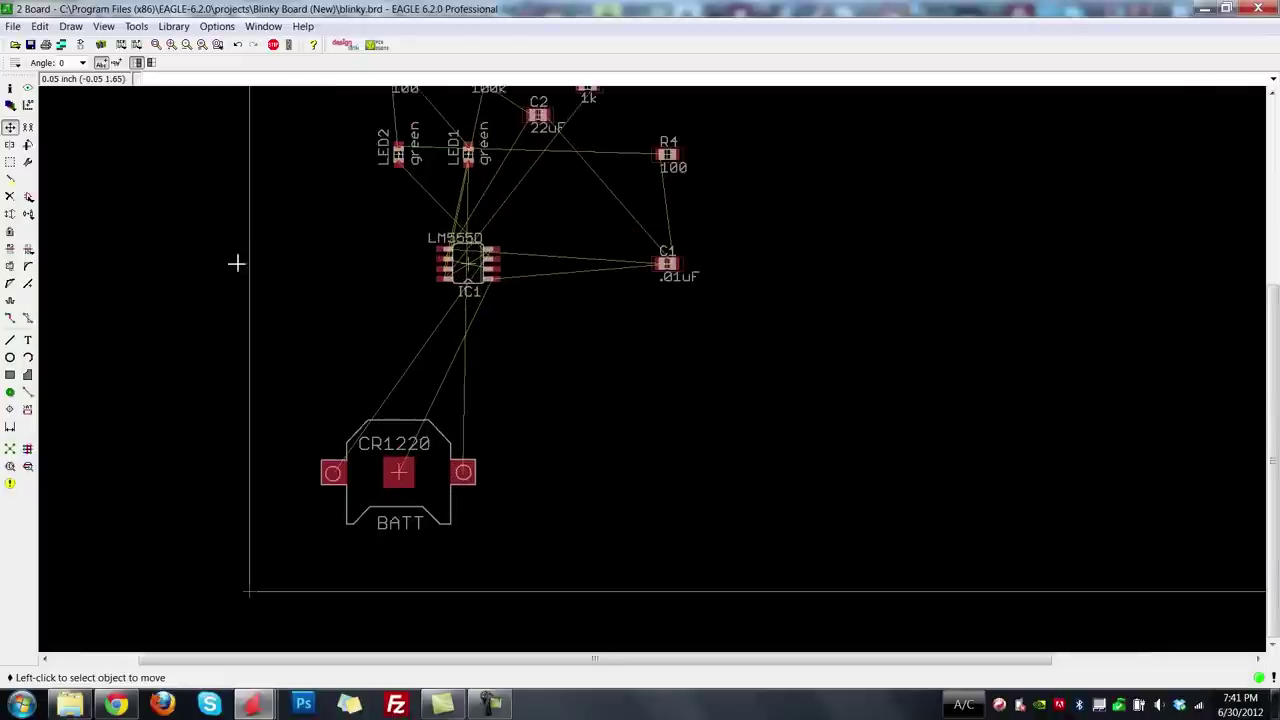
pyautogui.click(10, 105)
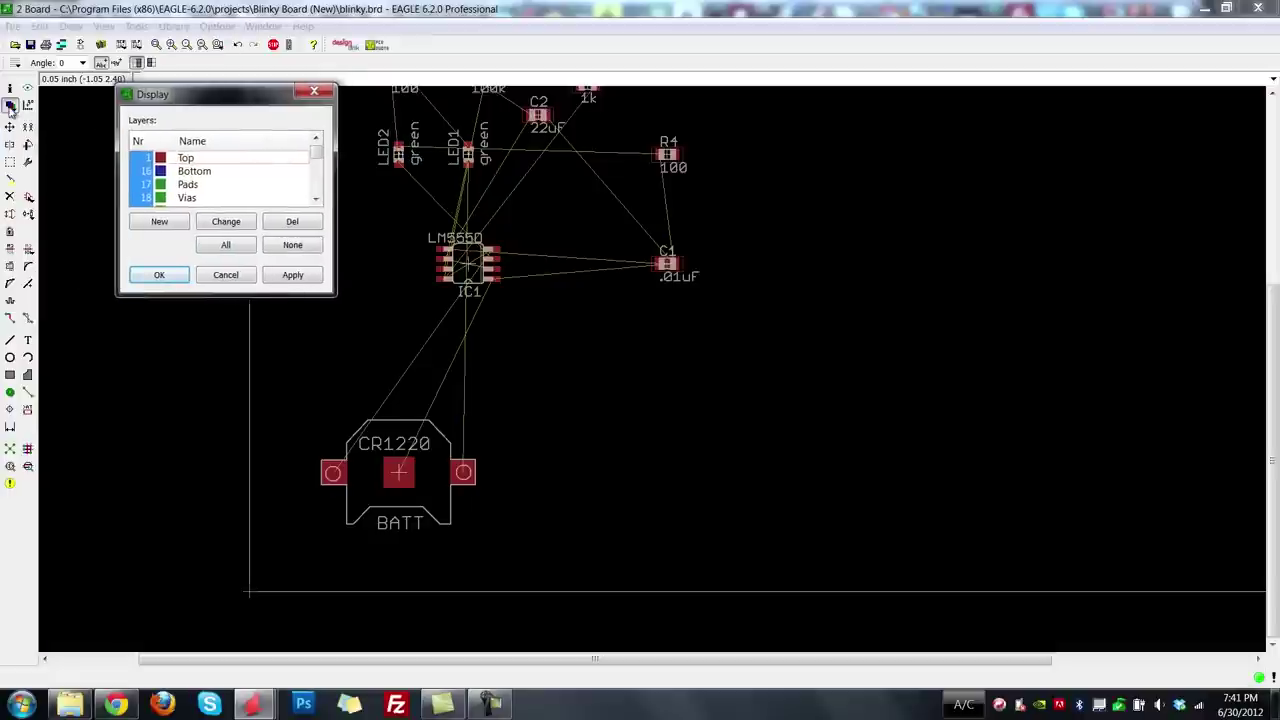
pyautogui.moveTo(316, 151)
pyautogui.mouseDown()
pyautogui.moveTo(316, 188)
pyautogui.moveTo(318, 150)
pyautogui.mouseUp()
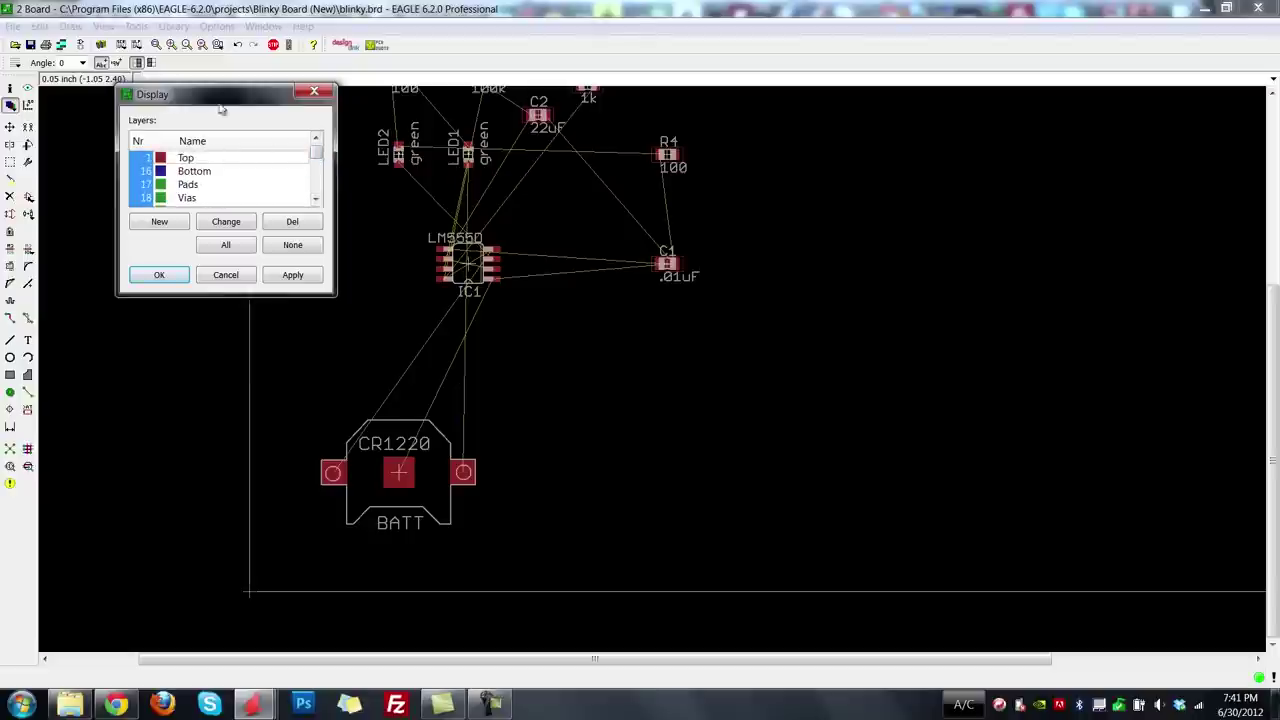
pyautogui.click(290, 246)
pyautogui.click(289, 276)
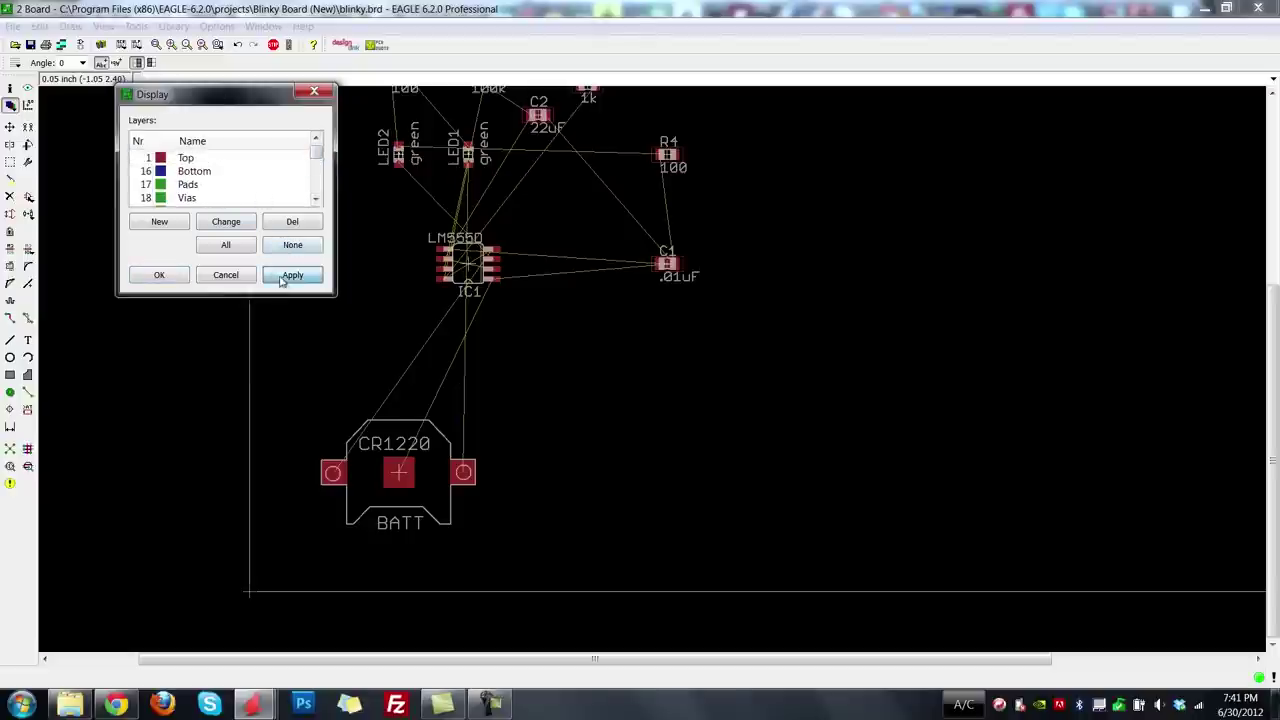
# Show only the Top layer on the board, moving the layer settings dialog out of the way.
pyautogui.moveTo(250, 120); pyautogui.dragTo(174, 142)
pyautogui.click(88, 197)
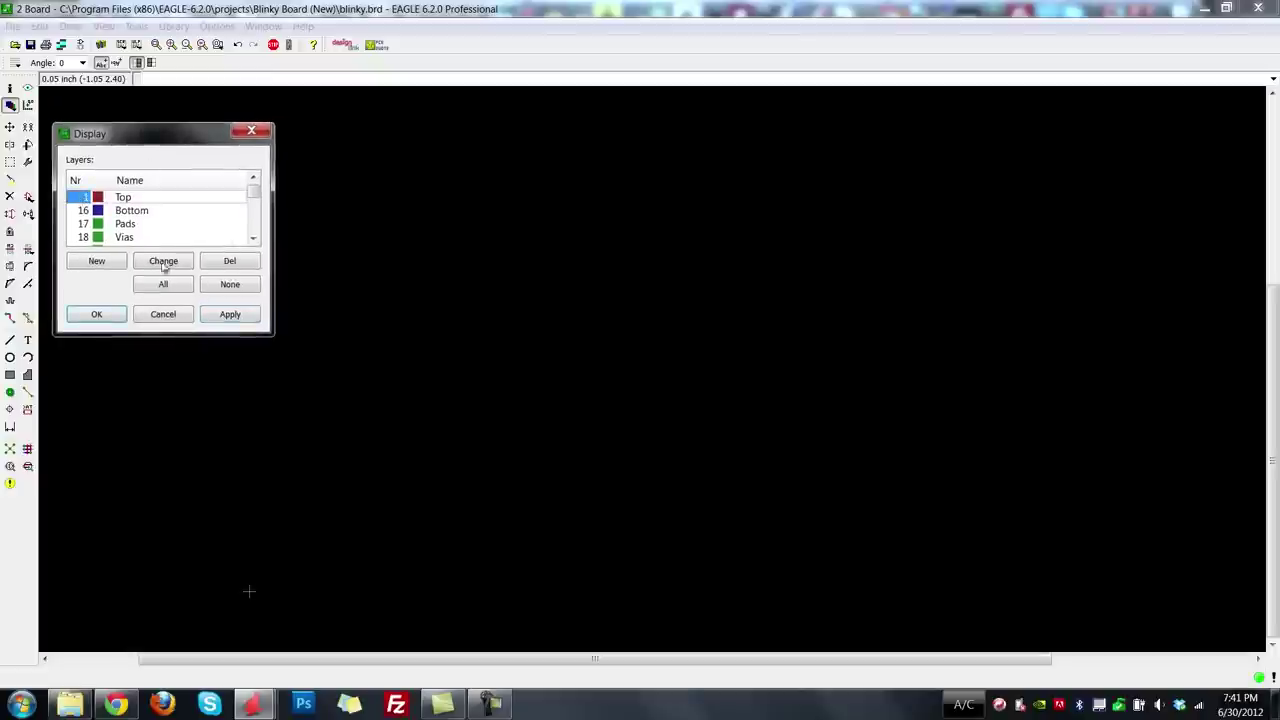
pyautogui.click(226, 315)
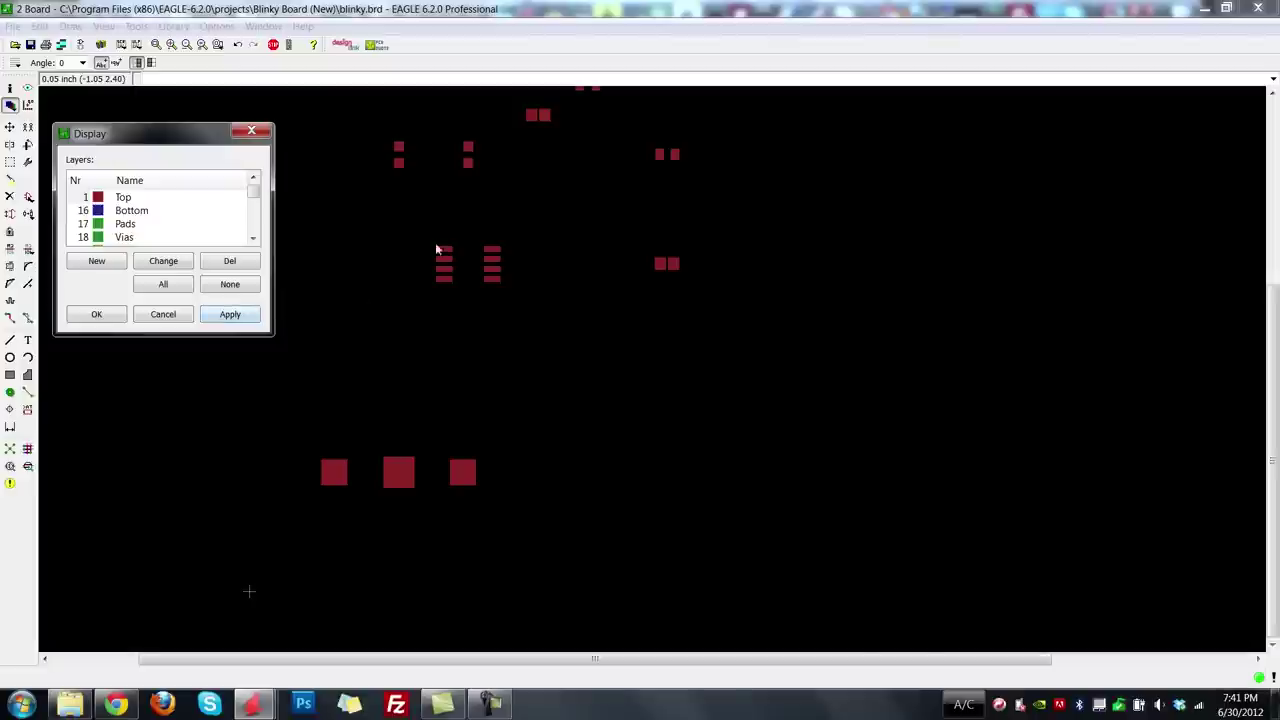
# Turn on the Bottom, Pads and Vias layers in addition to the Top layer.
pyautogui.keyDown('shift'); pyautogui.click(84, 213); pyautogui.keyUp('shift')
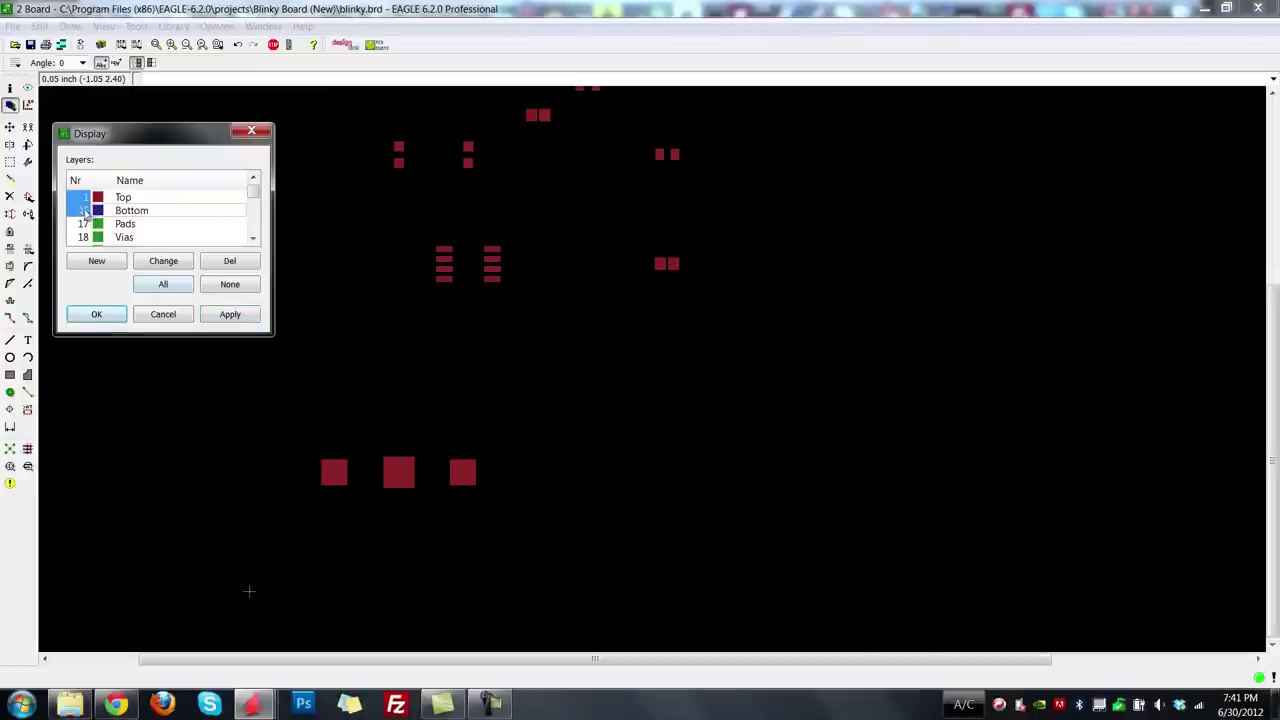
pyautogui.click(222, 314)
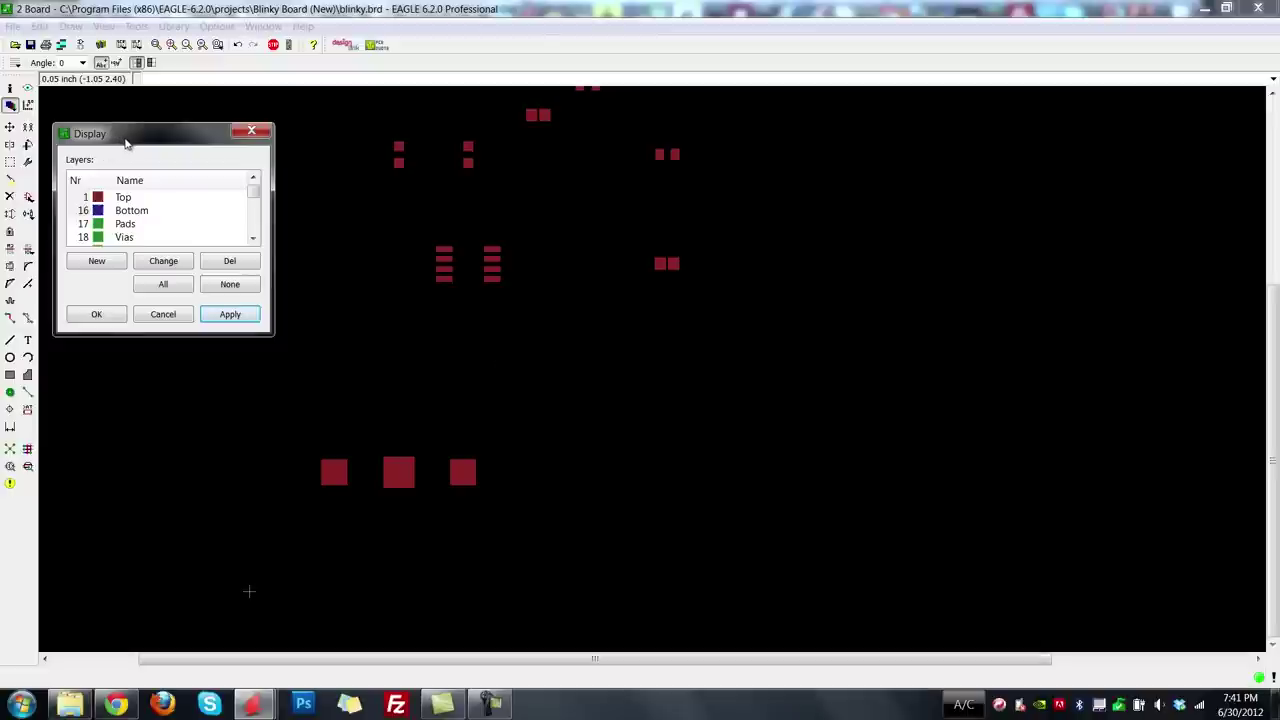
pyautogui.keyDown('shift'); pyautogui.click(82, 230); pyautogui.keyUp('shift')
pyautogui.click(228, 317)
pyautogui.click(228, 318)
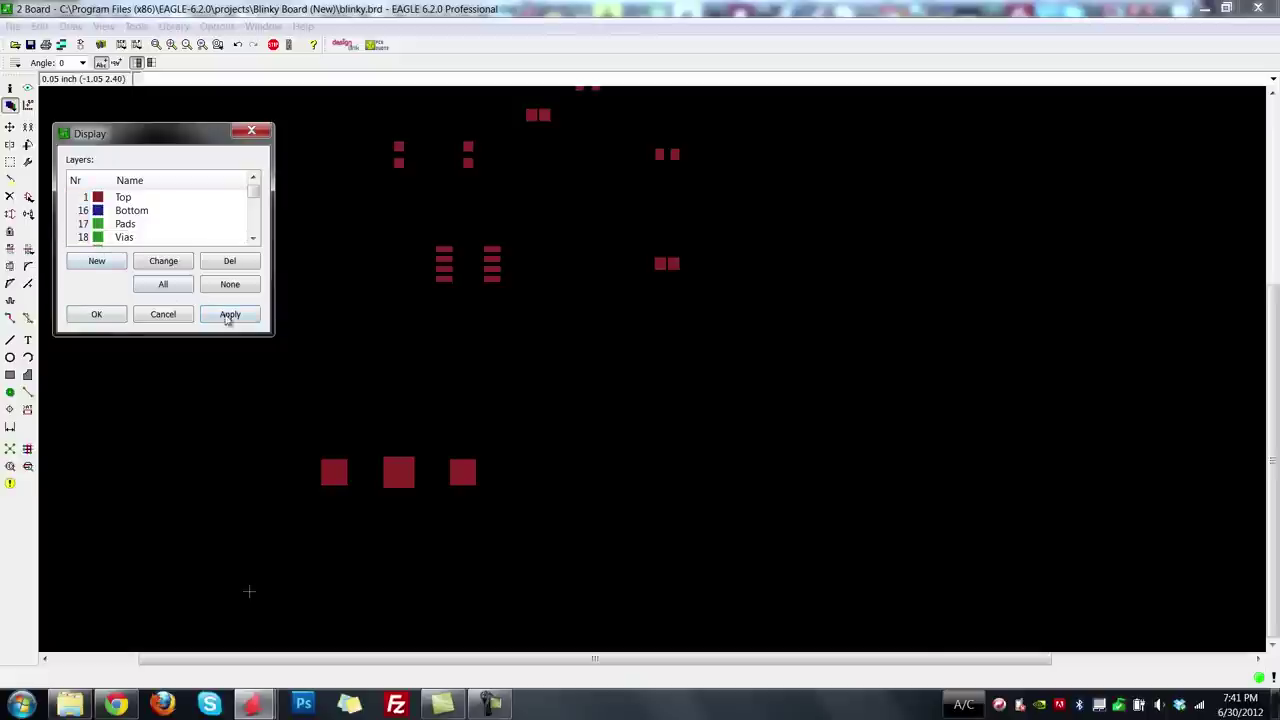
# Turn on the Unrouted and Dimension layers to display the airwires and the board outline.
pyautogui.click(253, 242)
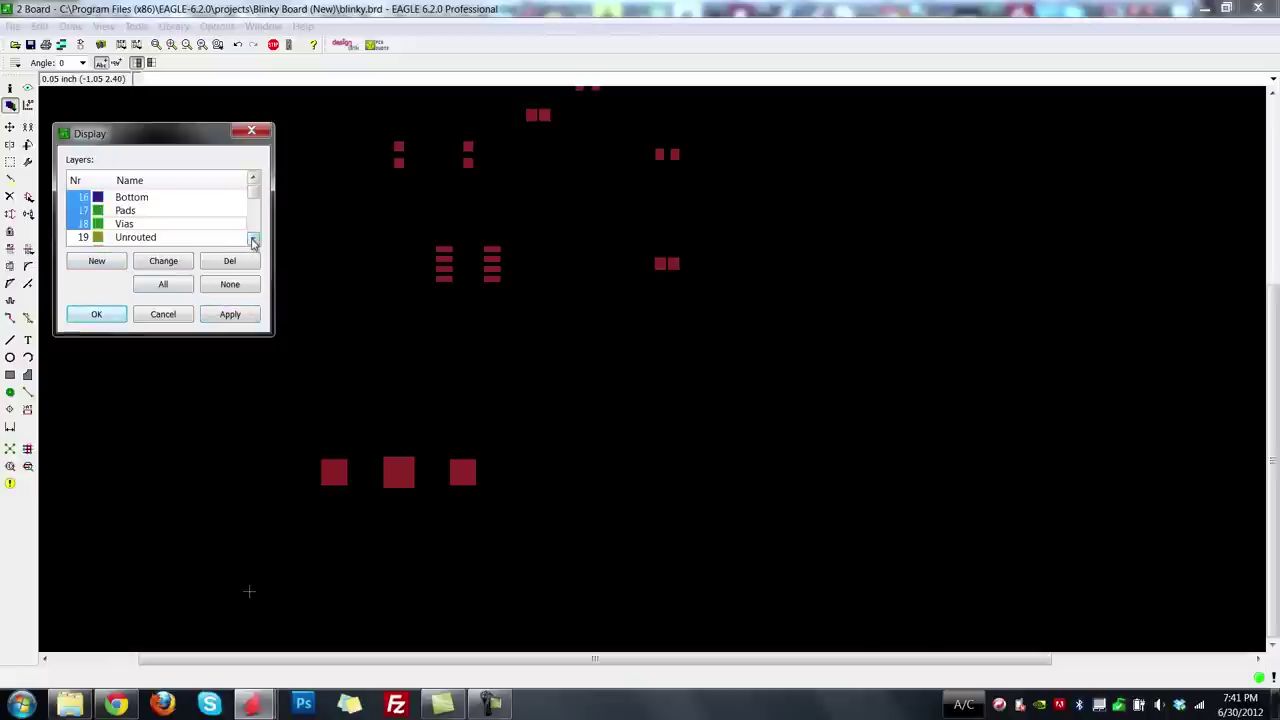
pyautogui.click(253, 242)
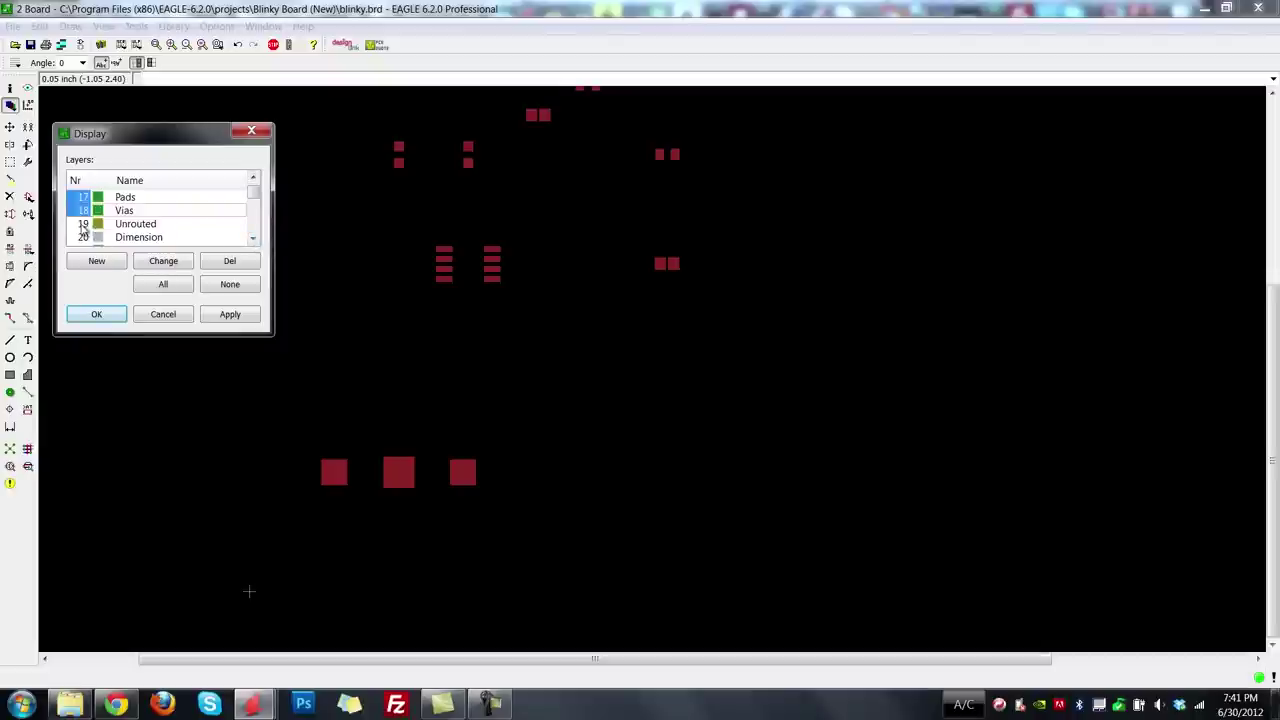
pyautogui.click(236, 316)
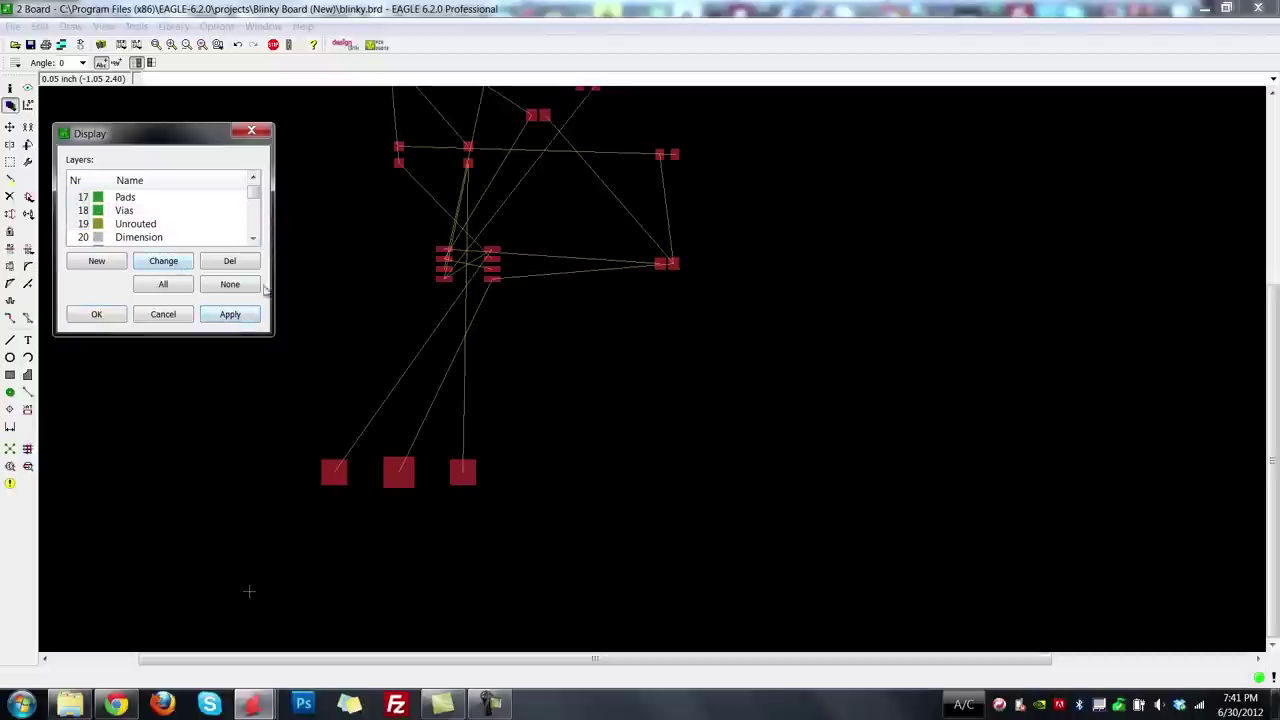
pyautogui.click(253, 238)
pyautogui.click(74, 224)
pyautogui.click(230, 314)
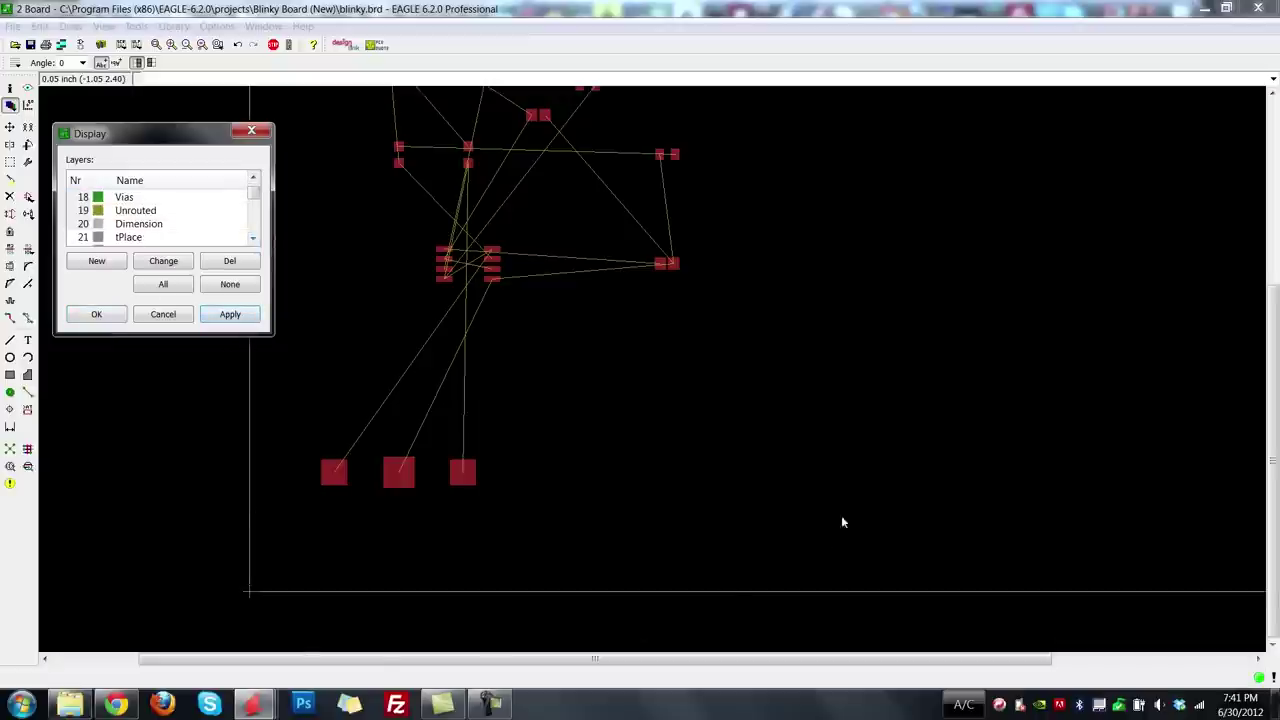
# Turn on the tPlace and bPlace layers to display the component outlines.
pyautogui.click(255, 243)
pyautogui.moveTo(80, 197); pyautogui.dragTo(80, 224)
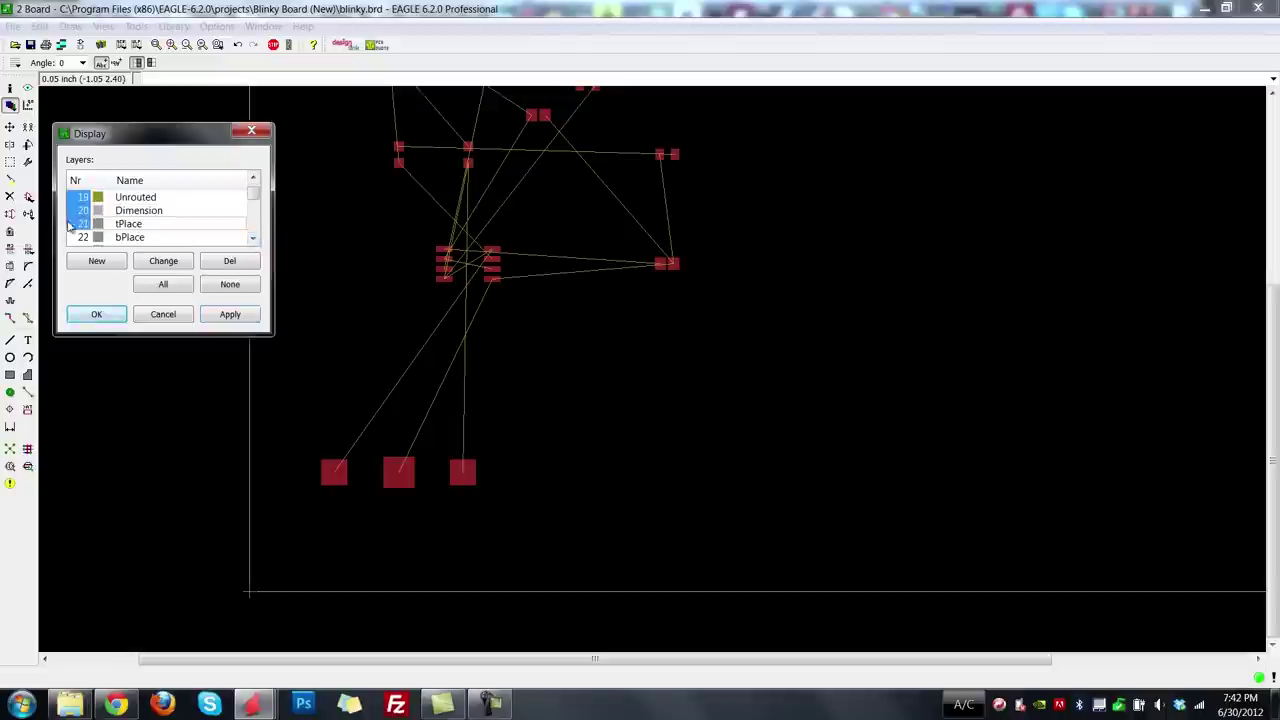
pyautogui.click(230, 316)
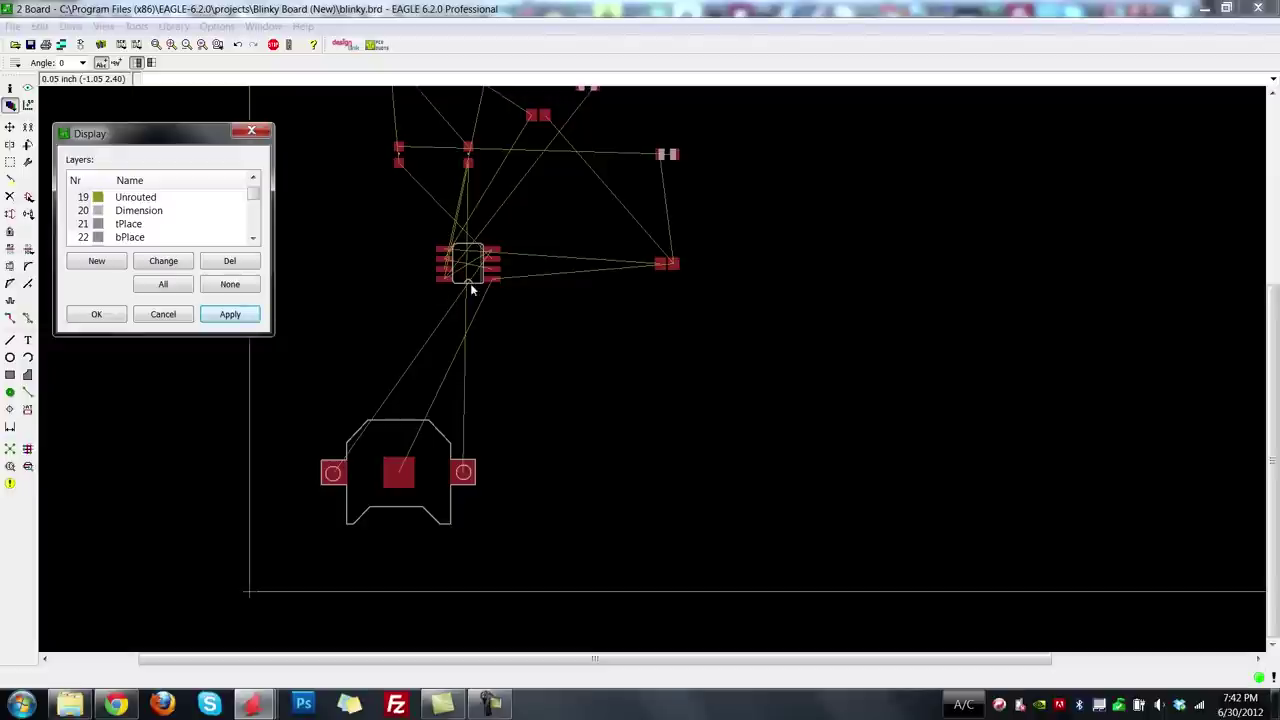
pyautogui.click(86, 246)
pyautogui.click(240, 318)
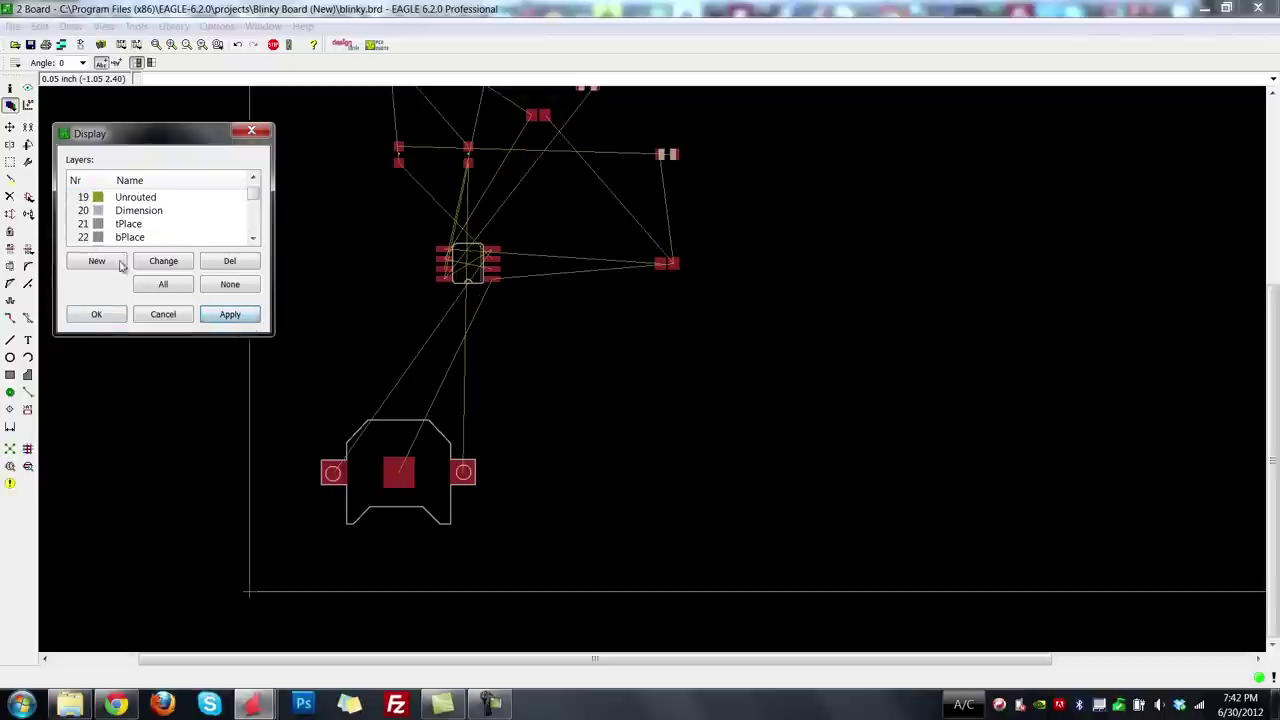
# Turn on the tOrigins layer to display the origin crosses of the components.
pyautogui.click(256, 242)
pyautogui.click(130, 197)
pyautogui.click(112, 212)
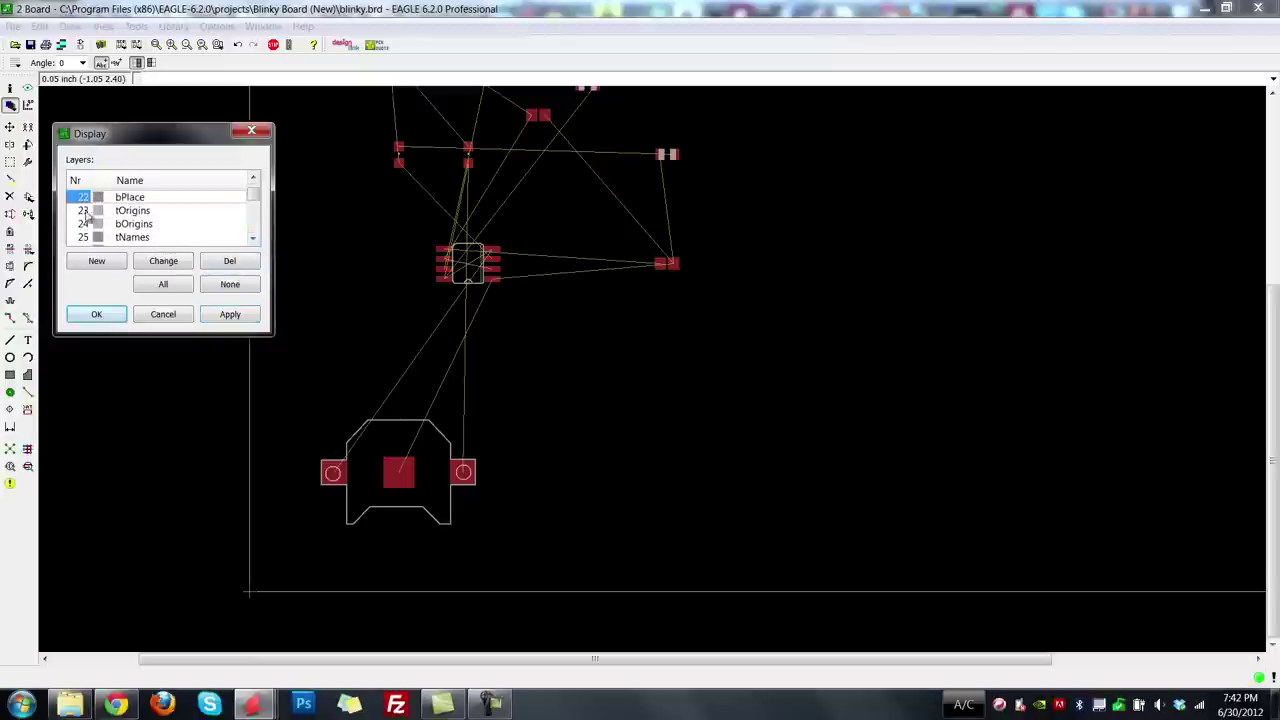
pyautogui.click(217, 314)
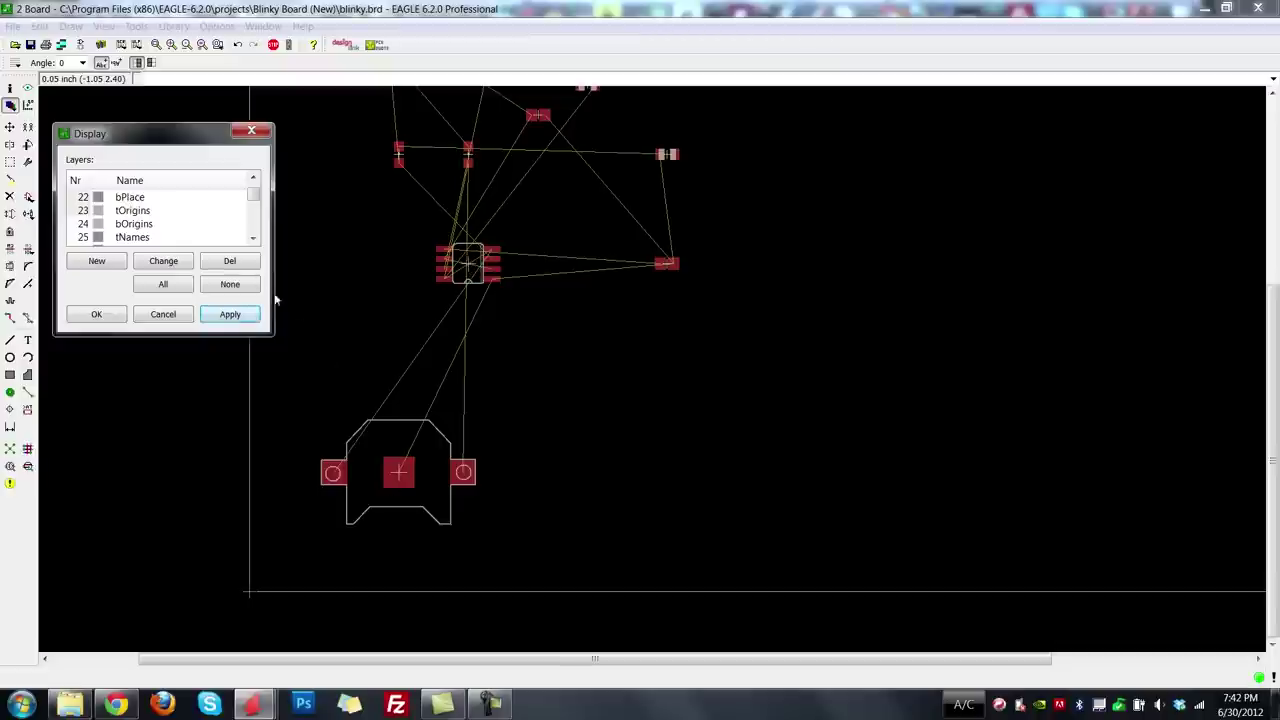
# Turn on the tNames and tValues layers to display component names and values.
pyautogui.click(254, 240)
pyautogui.click(254, 240)
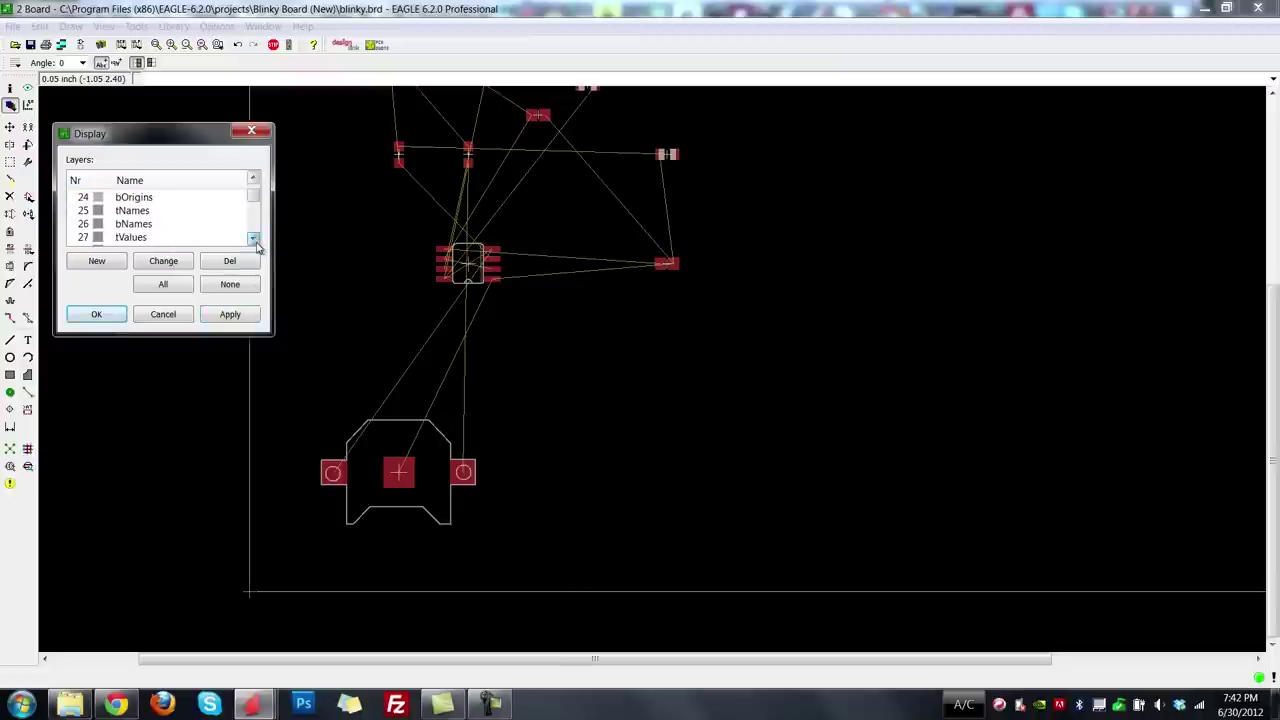
pyautogui.click(83, 210)
pyautogui.click(84, 237)
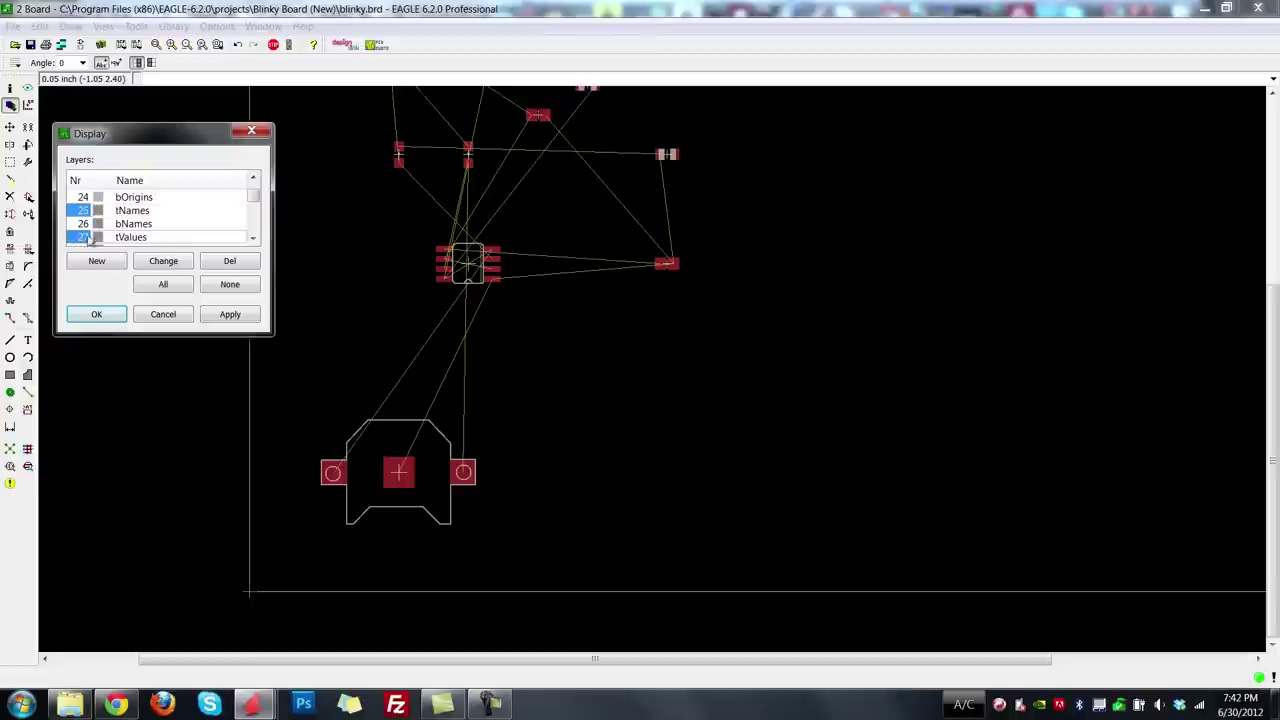
pyautogui.click(231, 316)
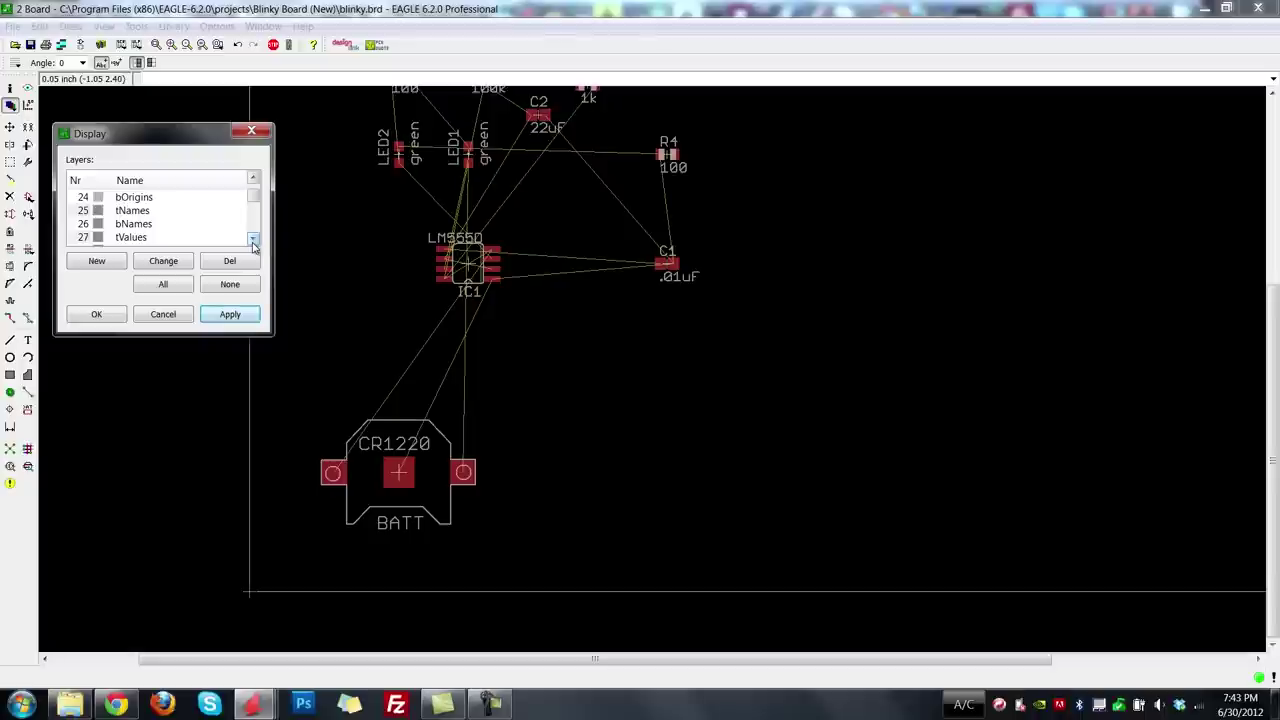
# Turn on the tStop layer to display the solder mask openings over the pads.
pyautogui.scroll(-1, 253, 246)
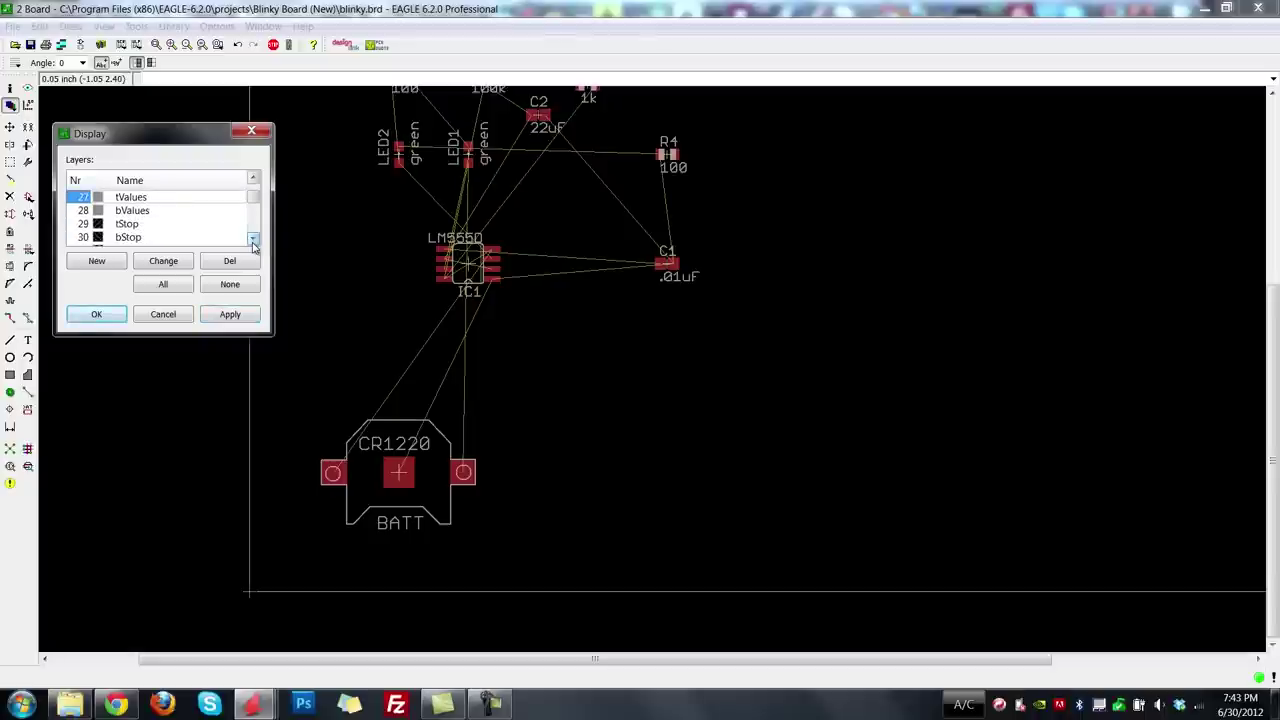
pyautogui.click(85, 225)
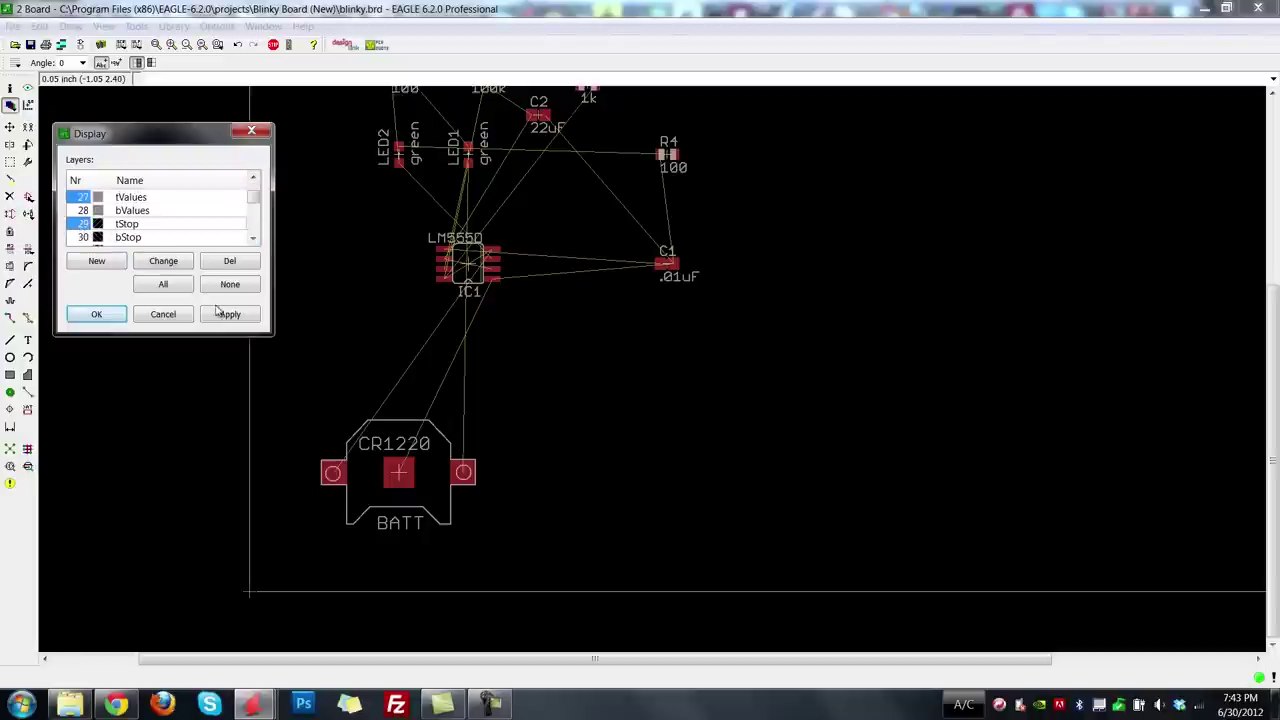
pyautogui.click(220, 314)
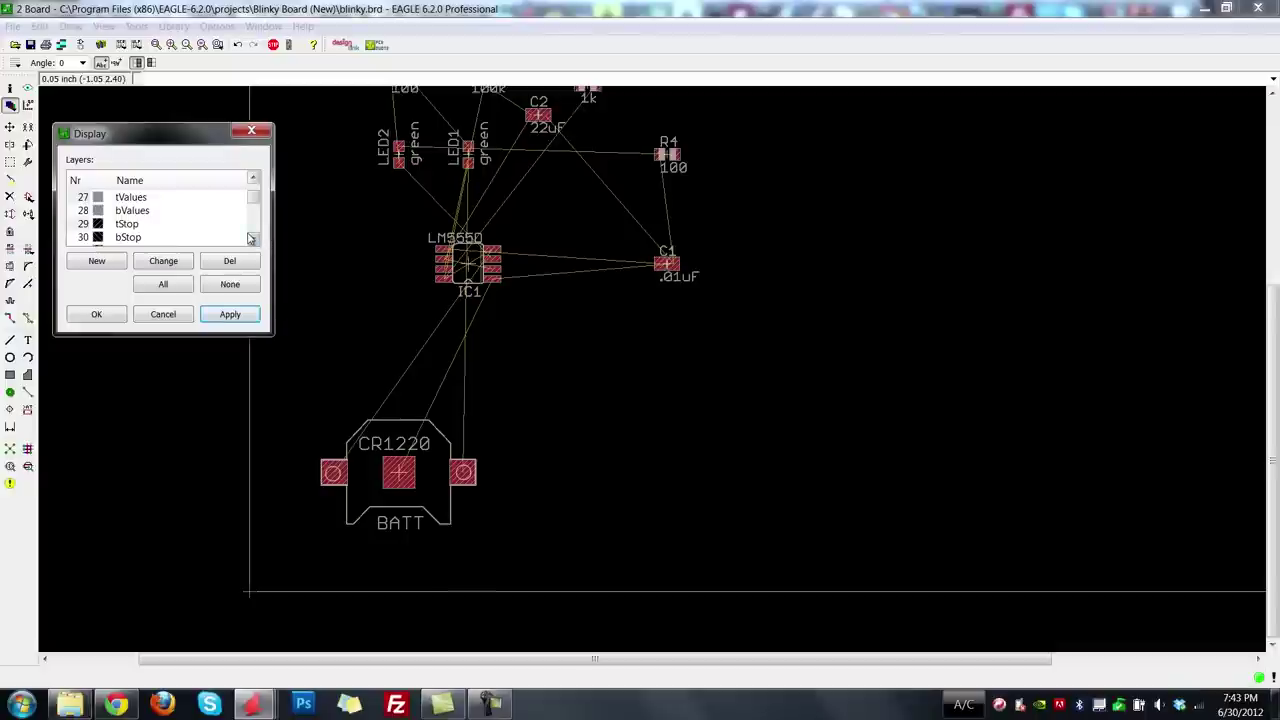
# Turn on the tCream layer to display the solder paste areas on the pads.
pyautogui.click(250, 238)
pyautogui.click(250, 238)
pyautogui.click(255, 179)
pyautogui.click(255, 179)
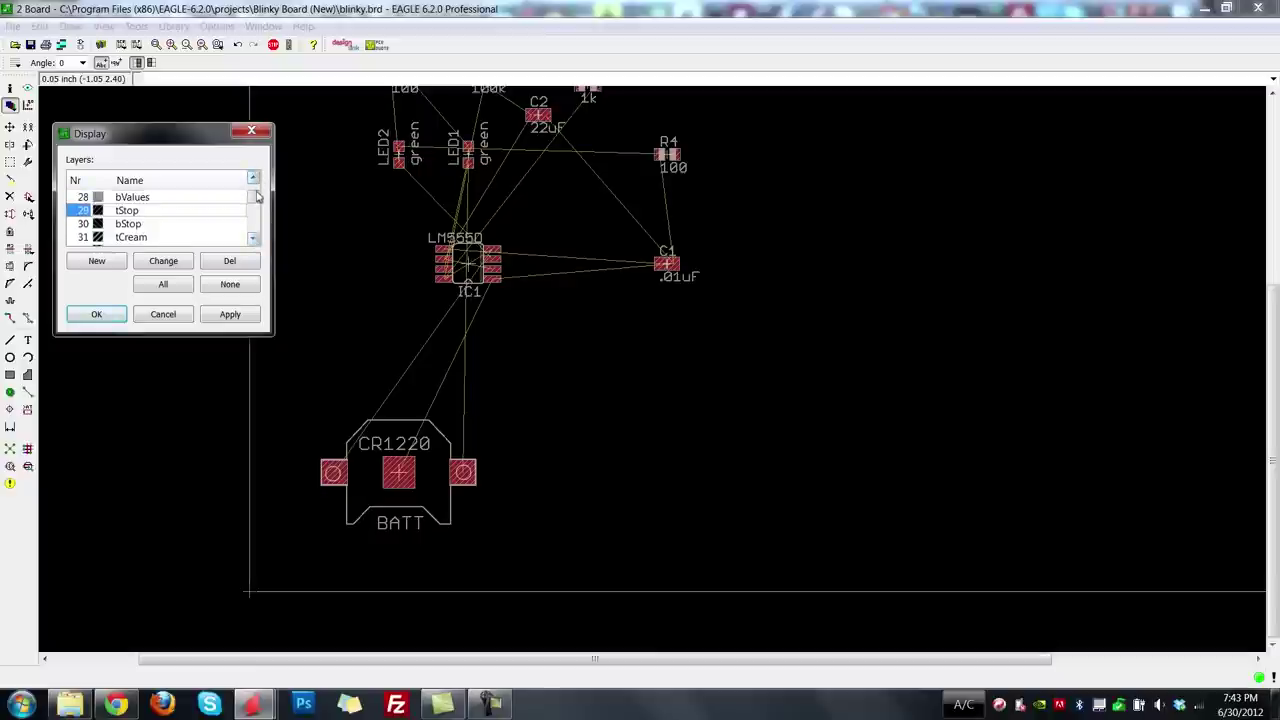
pyautogui.click(253, 238)
pyautogui.click(253, 238)
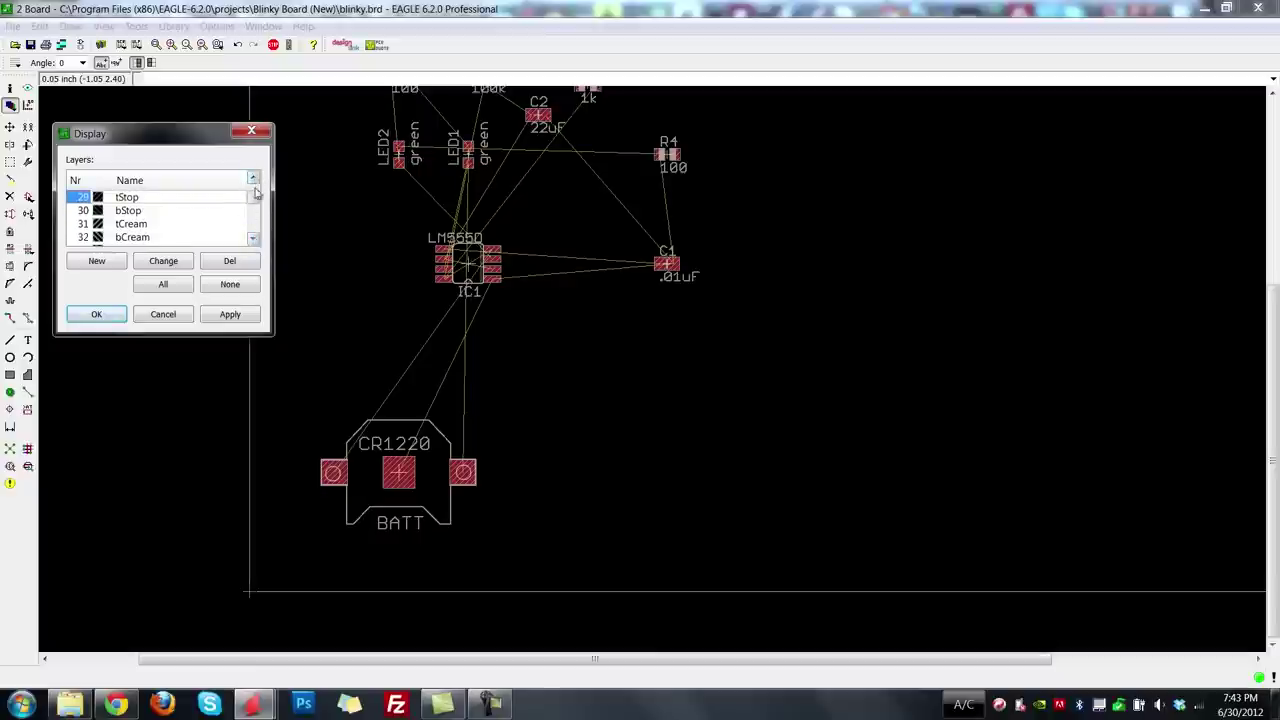
pyautogui.click(230, 284)
pyautogui.click(230, 315)
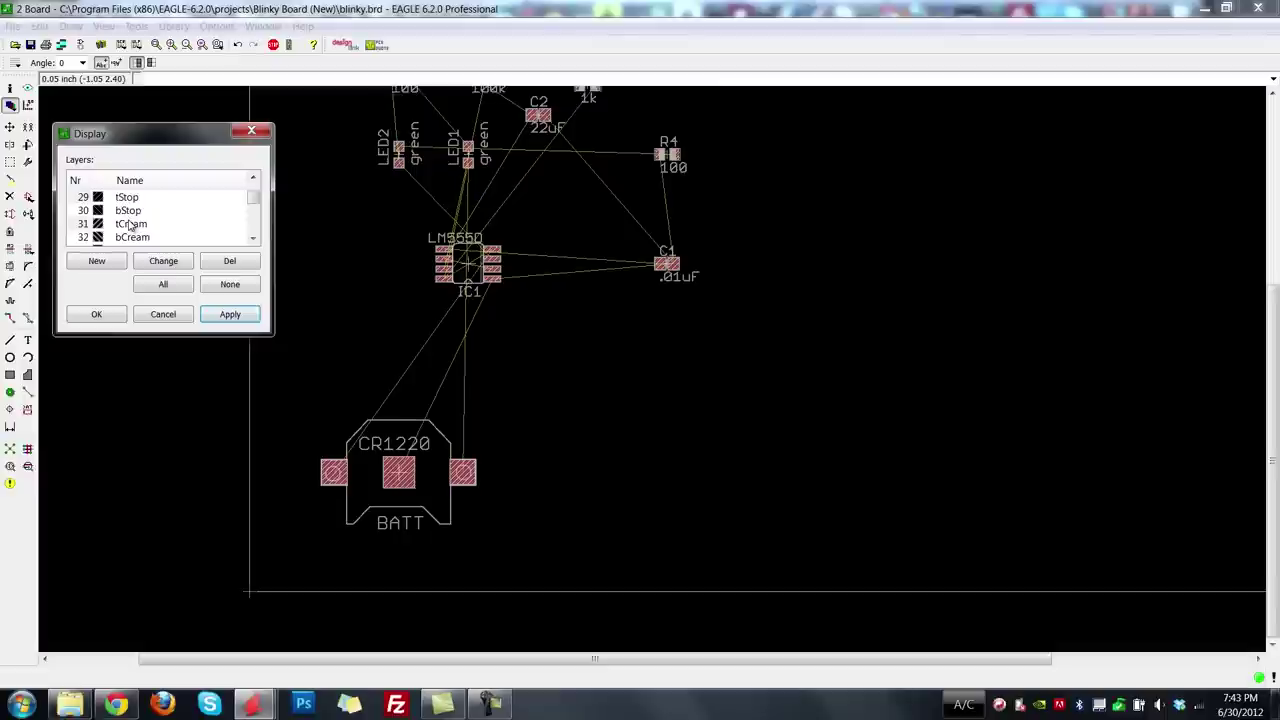
# Turn on the tFinish and tGlue layers and apply the display change to the board.
pyautogui.click(254, 242)
pyautogui.click(254, 242)
pyautogui.click(133, 224)
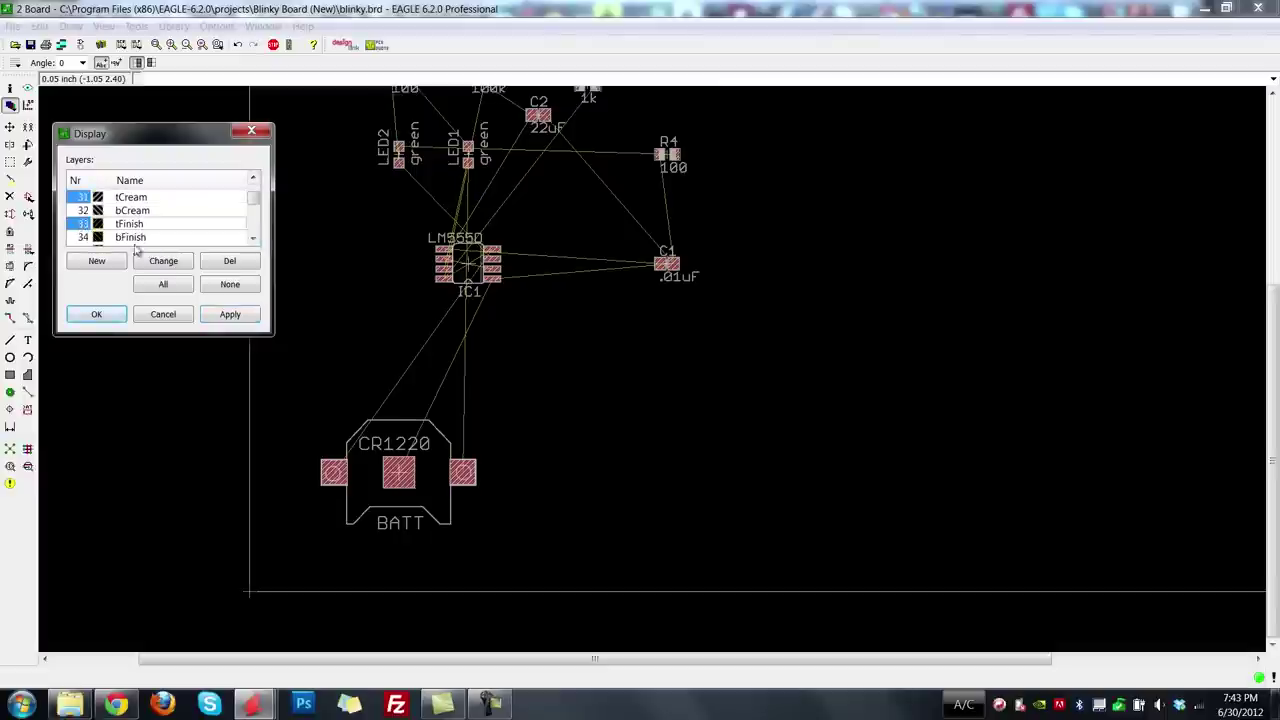
pyautogui.click(254, 240)
pyautogui.click(254, 240)
pyautogui.click(254, 240)
pyautogui.click(132, 211)
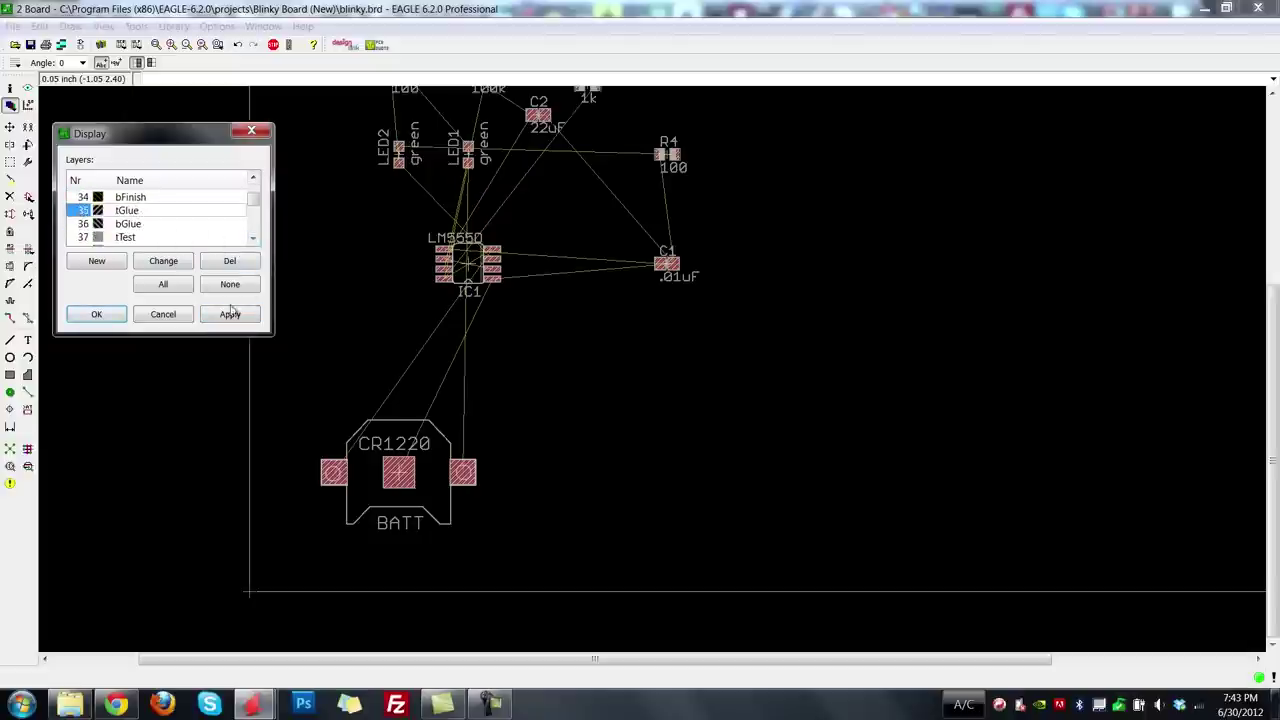
pyautogui.click(230, 314)
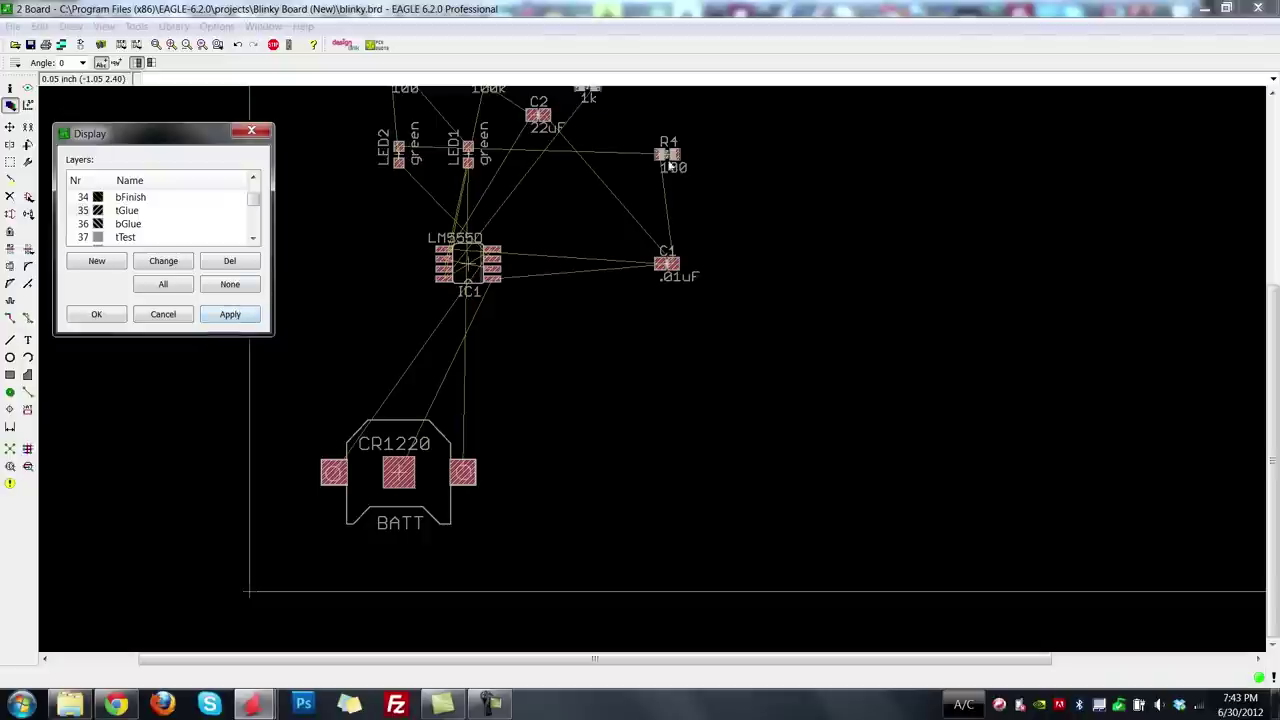
# Examine the layers from tTest through Milling in the layer list.
pyautogui.click(254, 240)
pyautogui.click(254, 240)
pyautogui.click(254, 240)
pyautogui.click(255, 241)
pyautogui.click(255, 242)
pyautogui.click(255, 241)
pyautogui.click(255, 241)
pyautogui.click(255, 241)
pyautogui.click(255, 241)
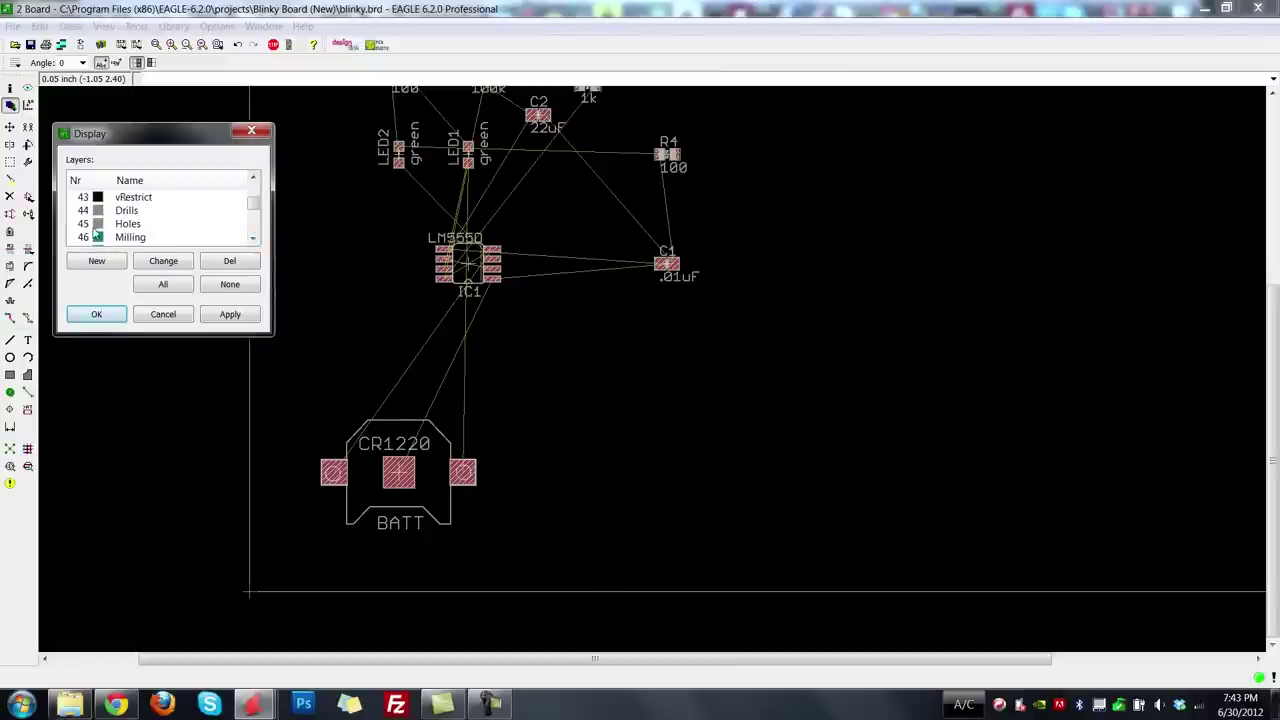
# Turn on the tDocu layer to display the documentation graphics of the components.
pyautogui.click(256, 241)
pyautogui.click(256, 241)
pyautogui.click(256, 241)
pyautogui.click(256, 241)
pyautogui.click(256, 241)
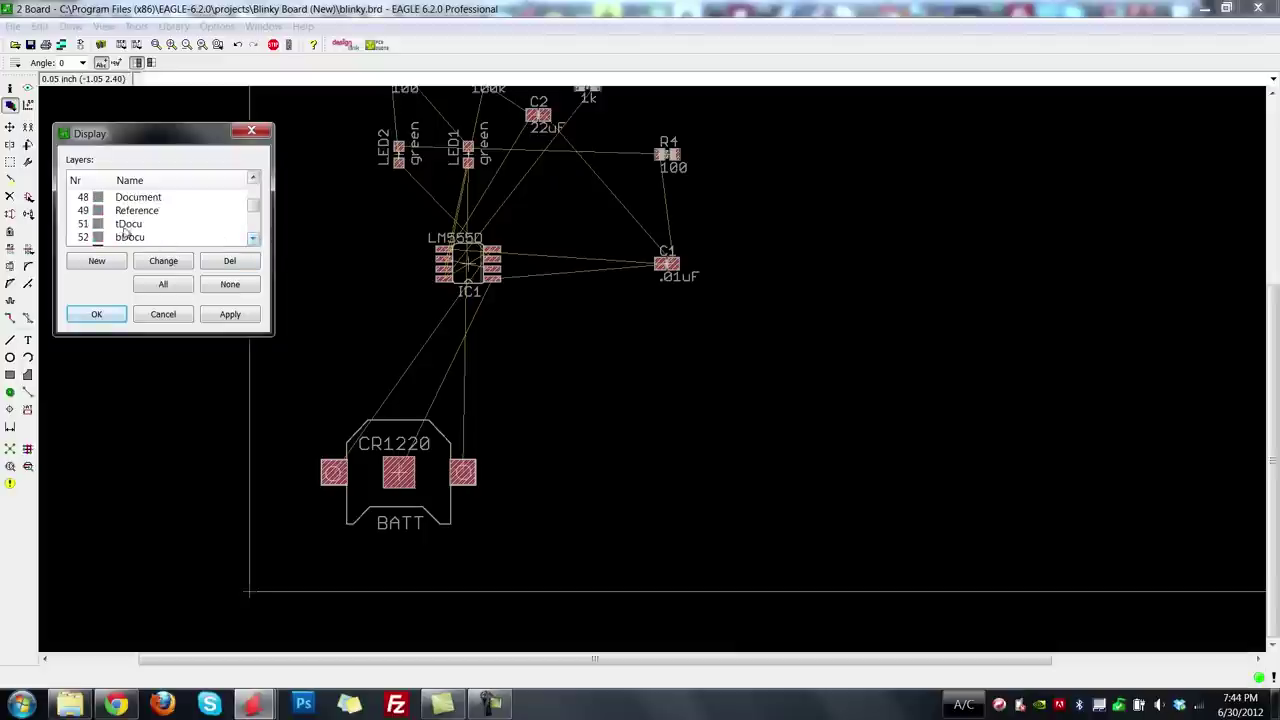
pyautogui.moveTo(133, 235); pyautogui.dragTo(128, 223)
pyautogui.click(230, 314)
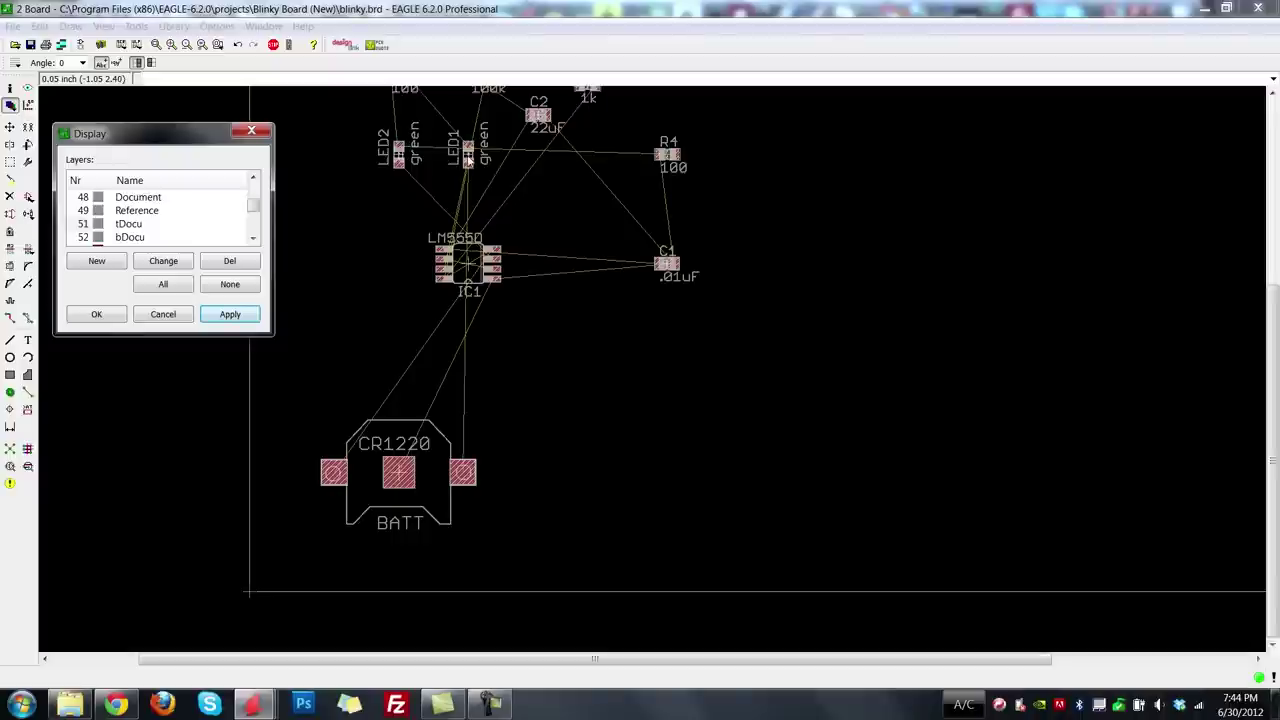
# Change the tDocu layer's color to bright yellow and apply it to the board.
pyautogui.doubleClick(98, 228)
pyautogui.moveTo(90, 157); pyautogui.dragTo(354, 146)
pyautogui.click(347, 215)
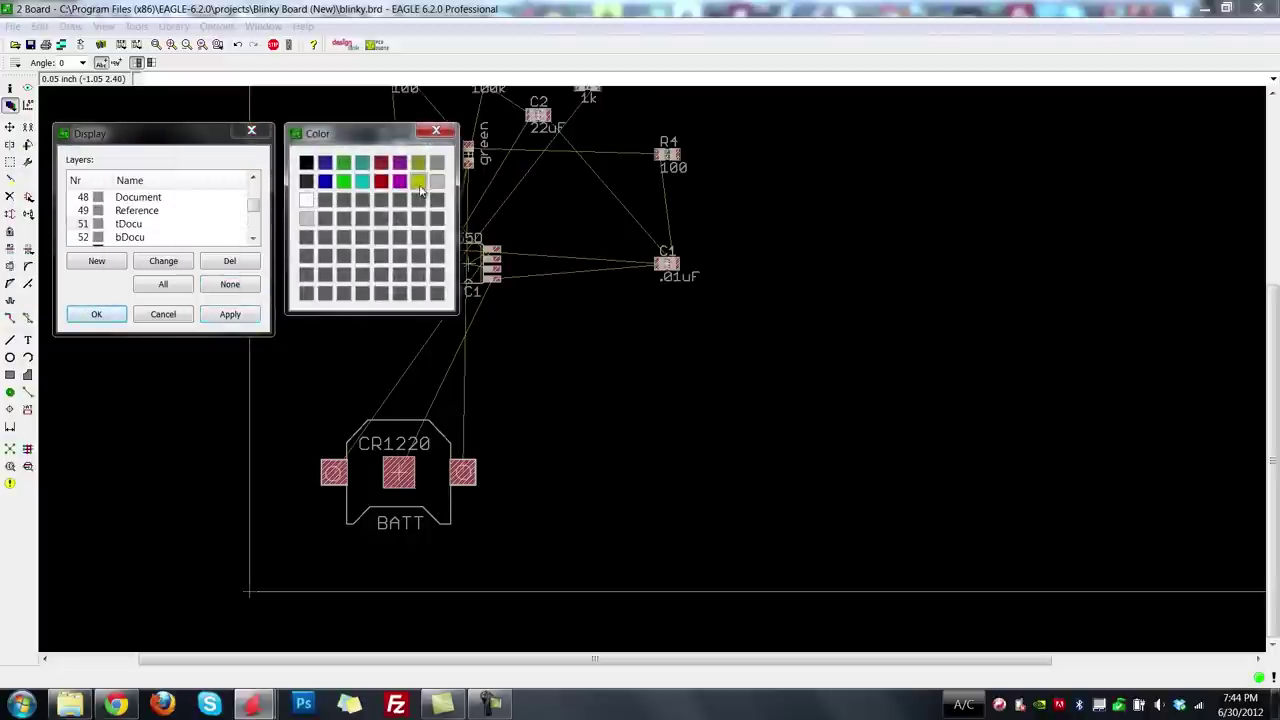
pyautogui.click(419, 186)
pyautogui.click(340, 276)
pyautogui.click(232, 316)
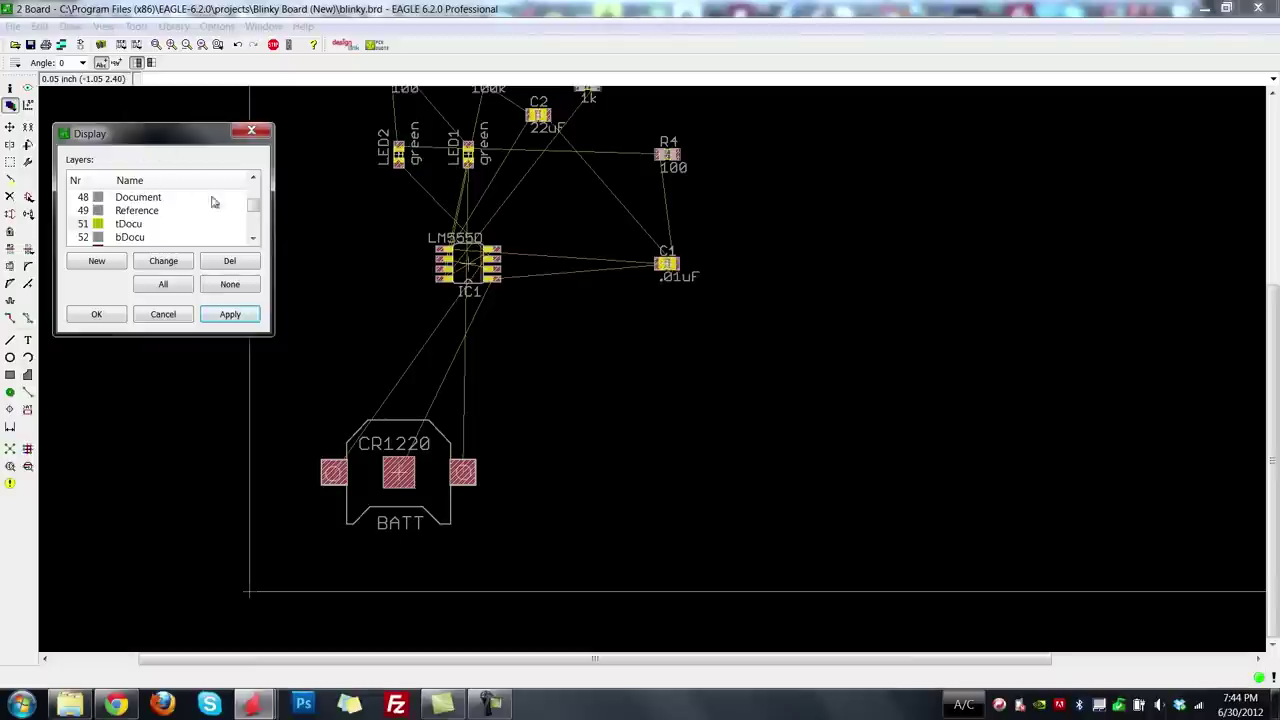
# Review the remaining layers after bDocu in the layer list, through Patch_Top, Vscore and _bNames.
pyautogui.click(254, 241)
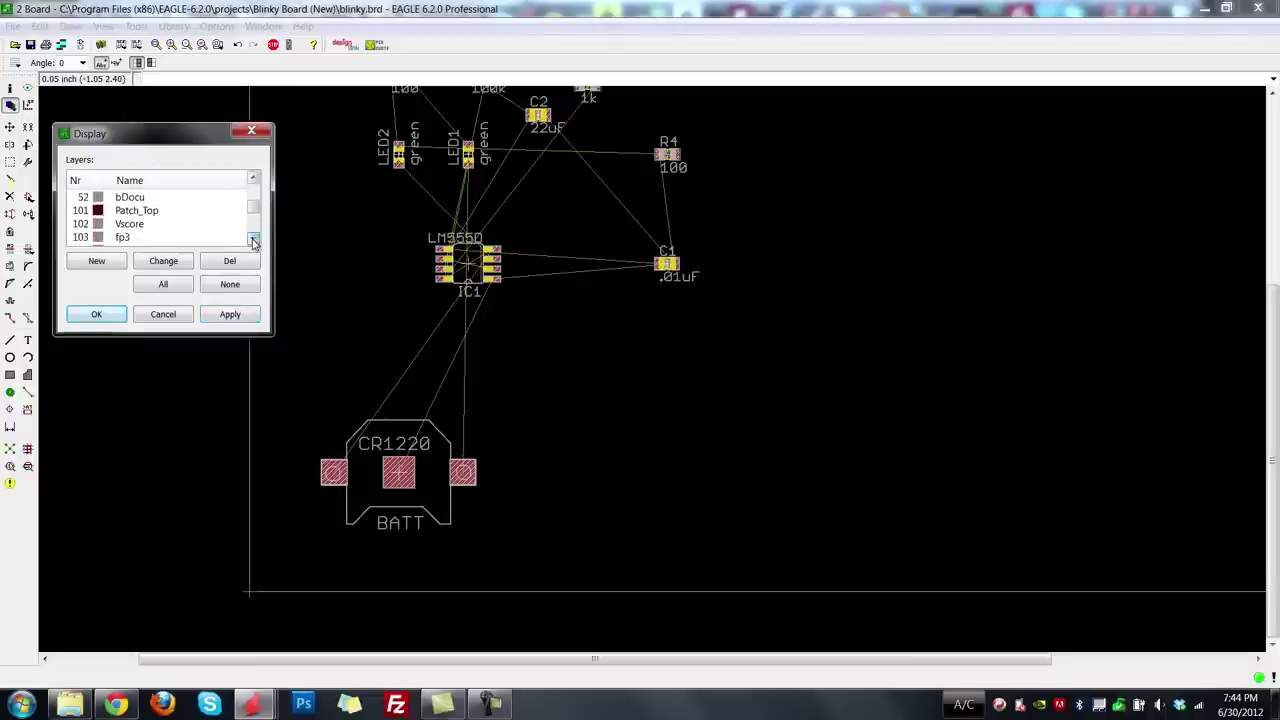
pyautogui.moveTo(254, 241); pyautogui.dragTo(254, 239)
pyautogui.click(160, 286)
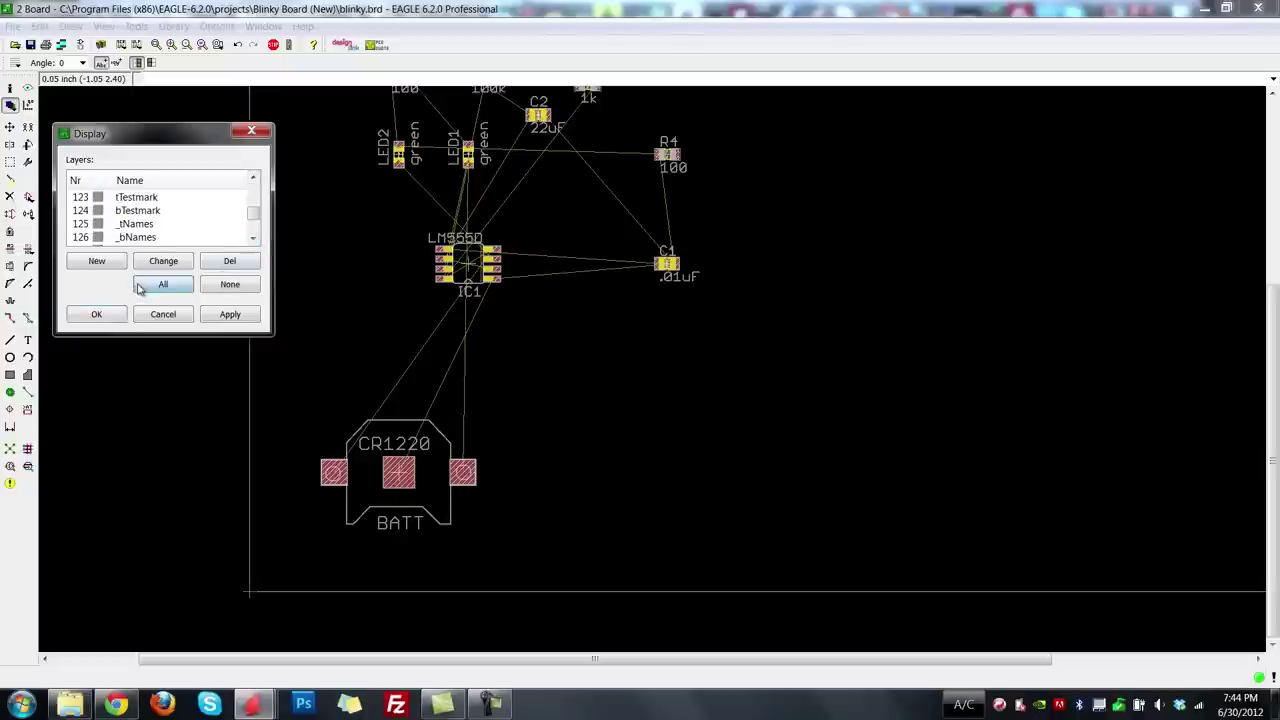
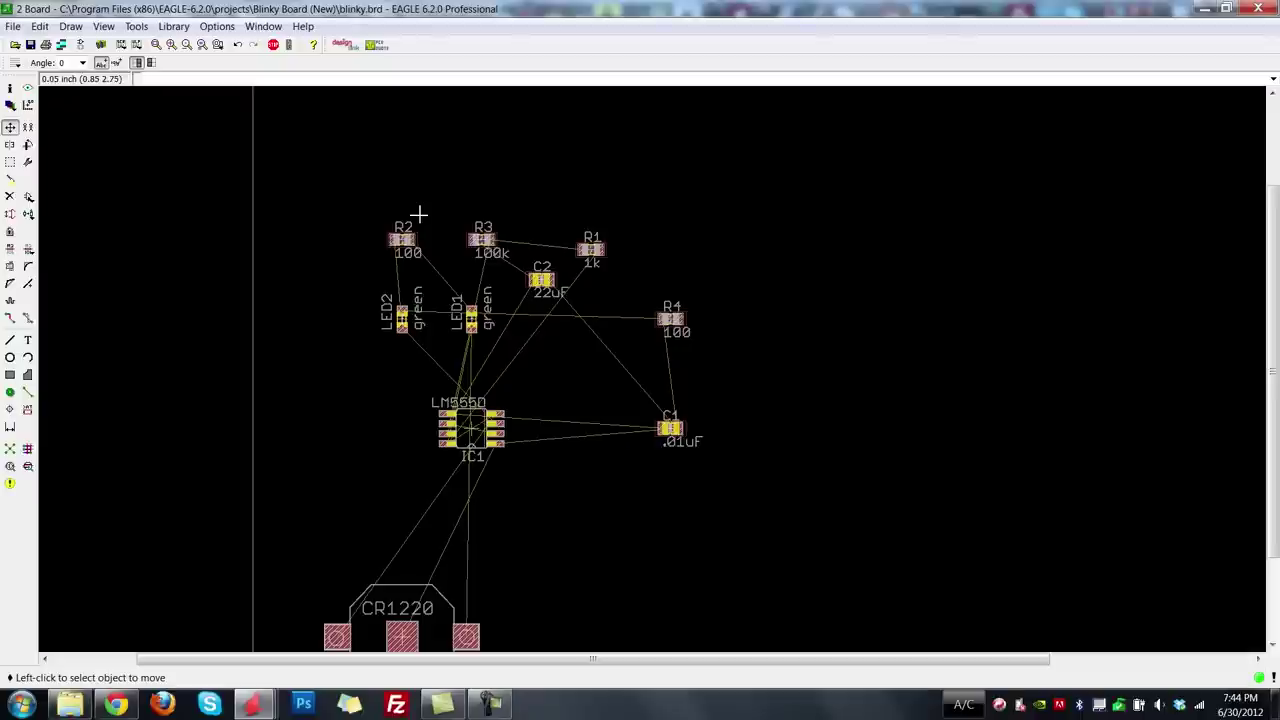
pyautogui.scroll(-2, 660, 491)
pyautogui.scroll(-2, 530, 615)
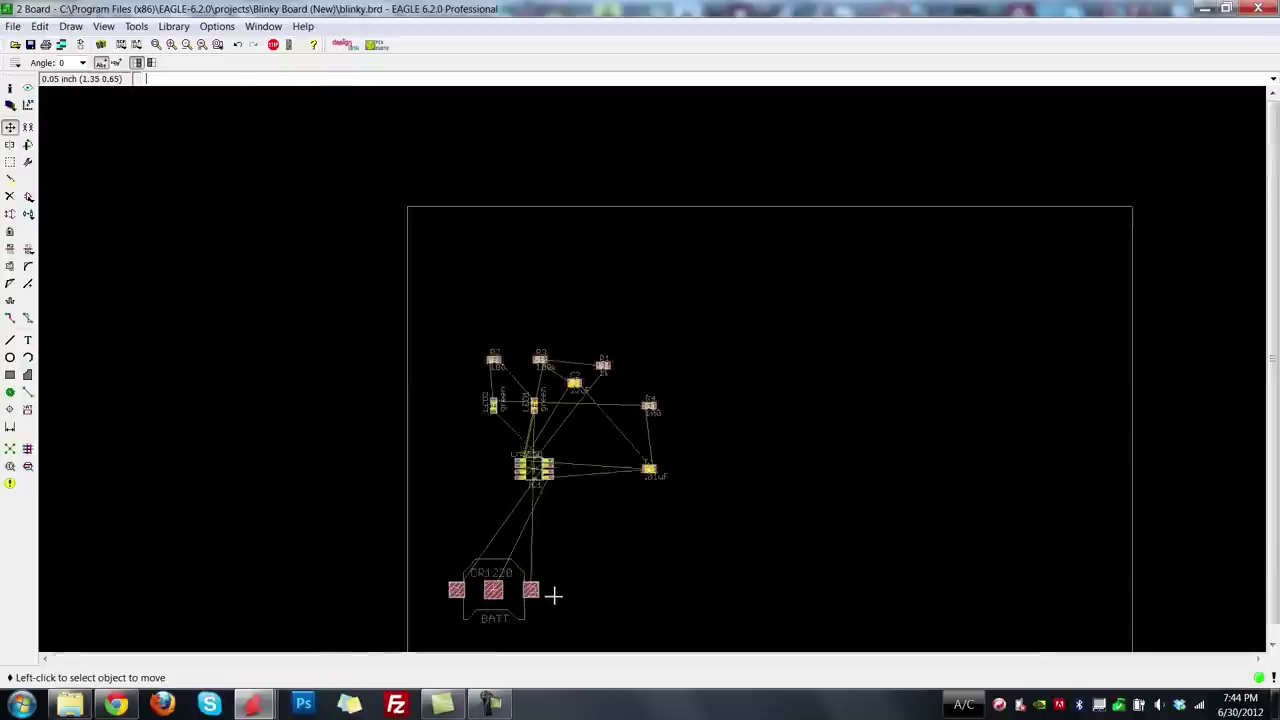
pyautogui.scroll(4, 506, 632)
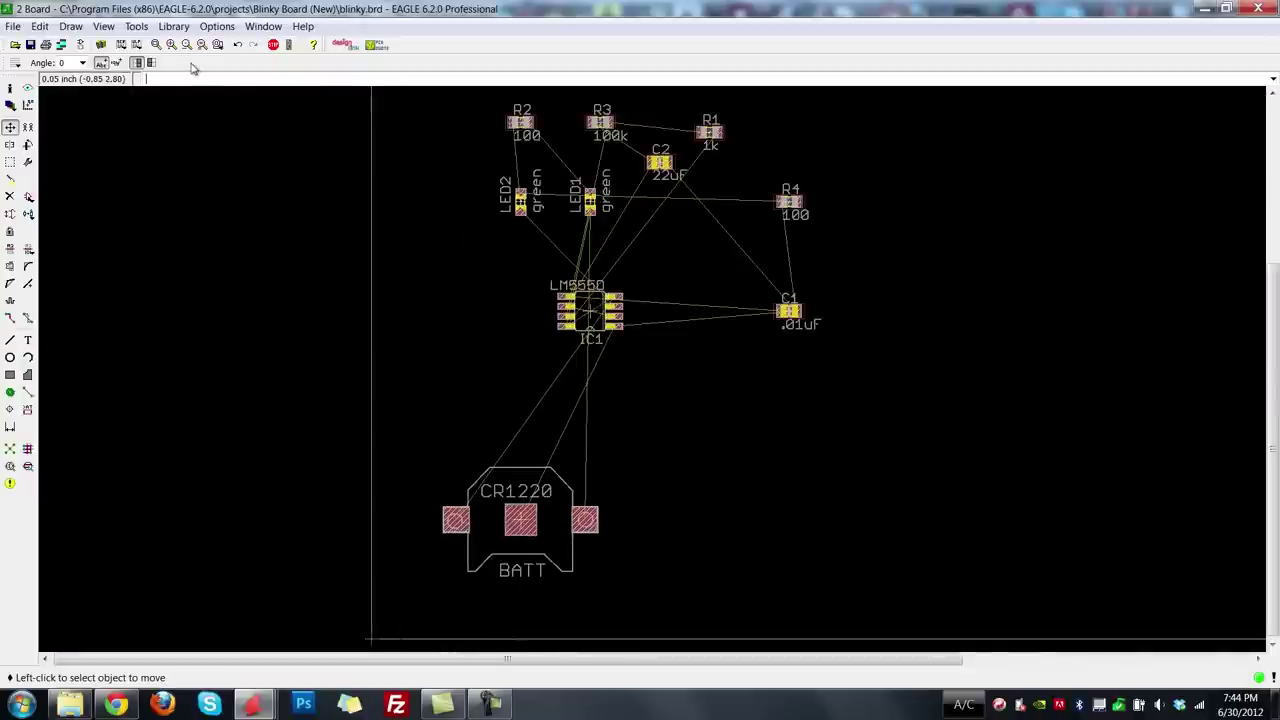
pyautogui.click(218, 45)
pyautogui.moveTo(440, 169); pyautogui.dragTo(841, 465)
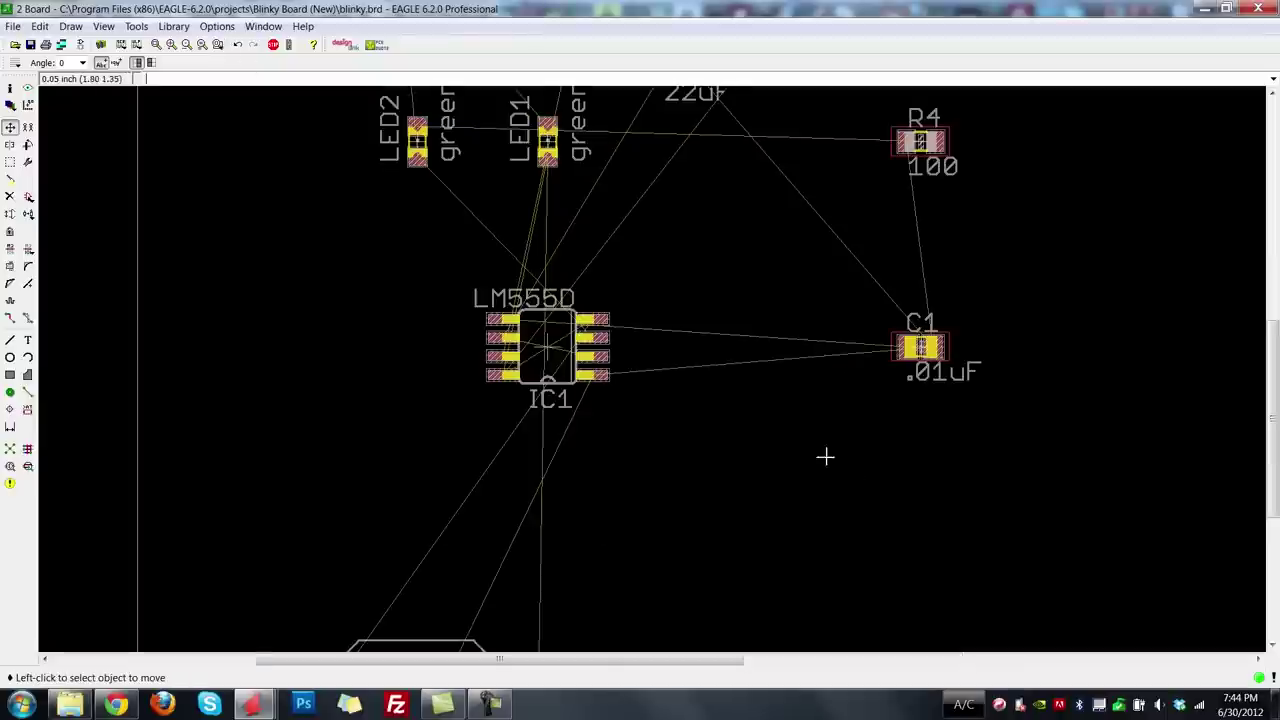
# Move the CR1220 battery holder slightly closer to the board's lower edge and place the LM555D chip nearer above it.
pyautogui.scroll(-5, 483, 131)
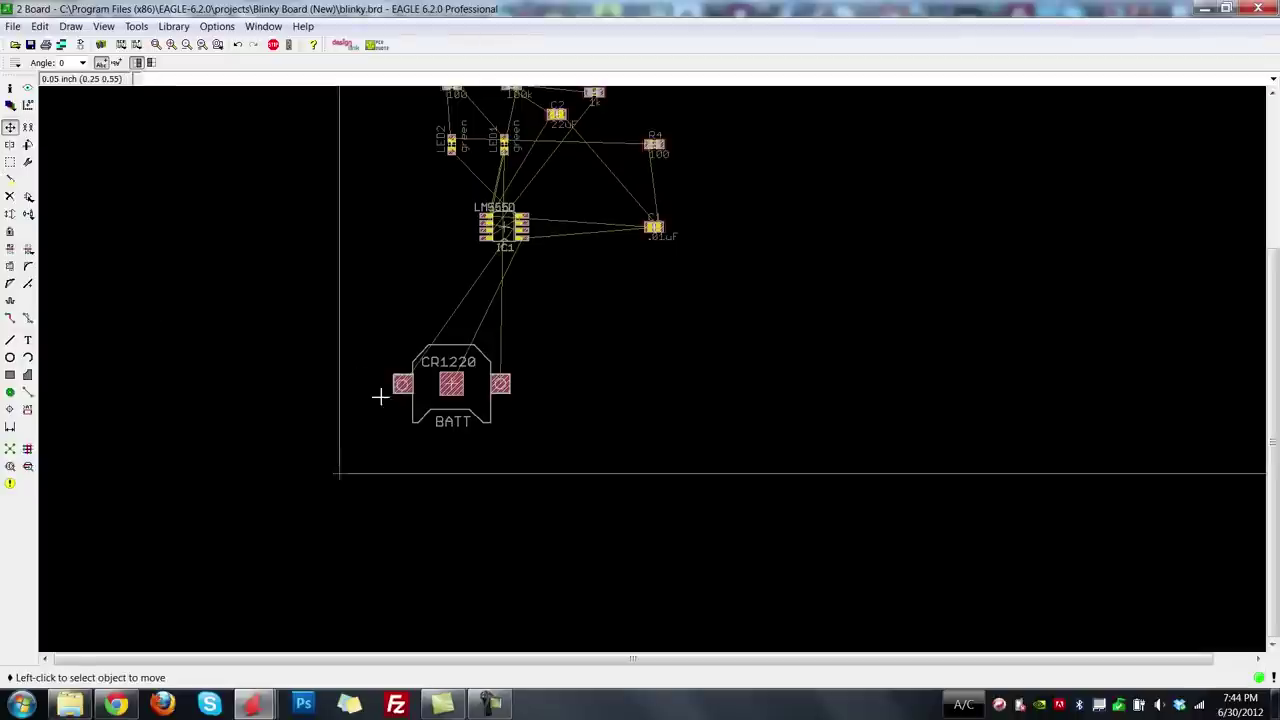
pyautogui.click(456, 384)
pyautogui.rightClick(460, 390)
pyautogui.click(467, 386)
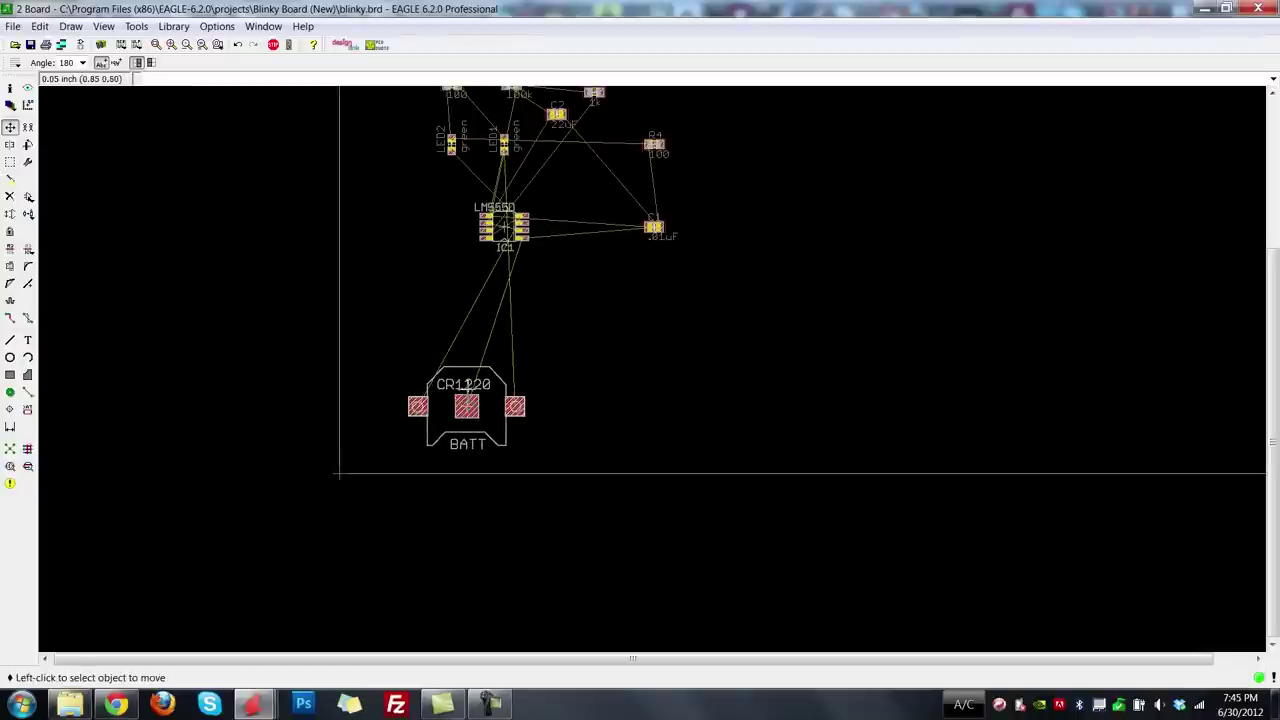
pyautogui.click(503, 228)
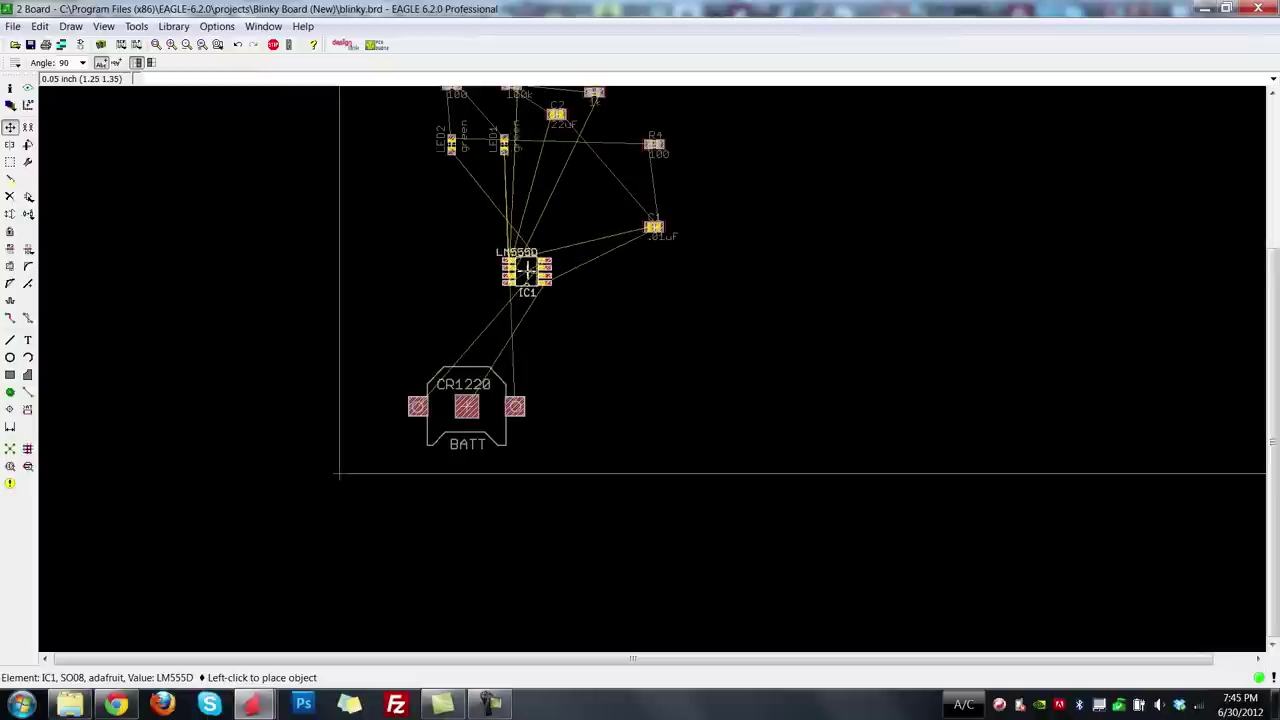
pyautogui.click(519, 262)
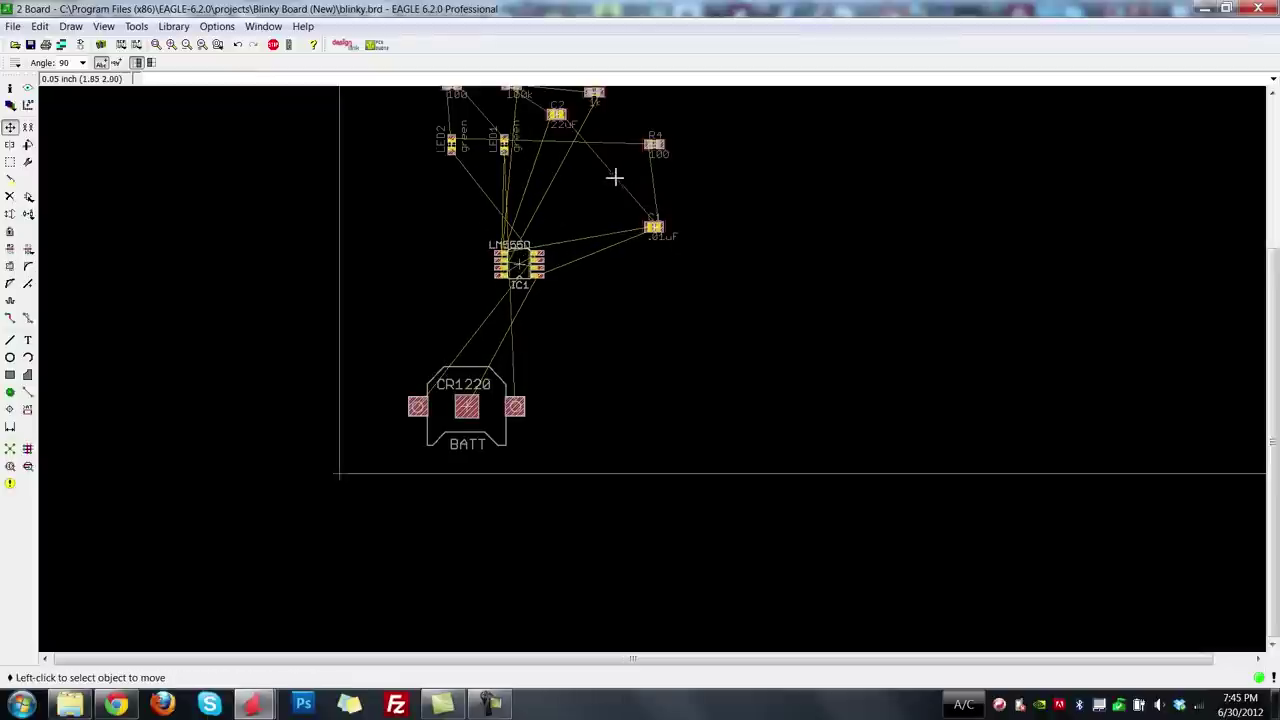
# Move capacitors C2 and C1 to just below IC1 and place resistor R3 at IC1's upper right.
pyautogui.moveTo(1275, 303); pyautogui.dragTo(1275, 285)
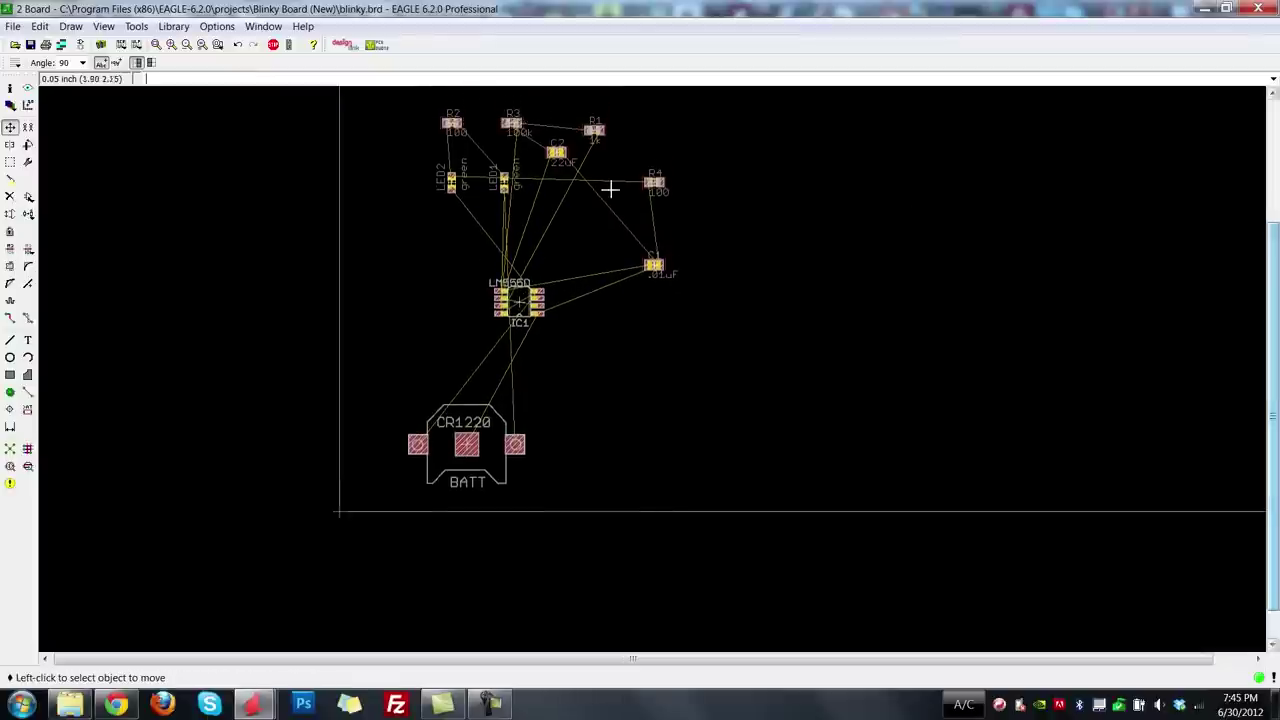
pyautogui.click(565, 167)
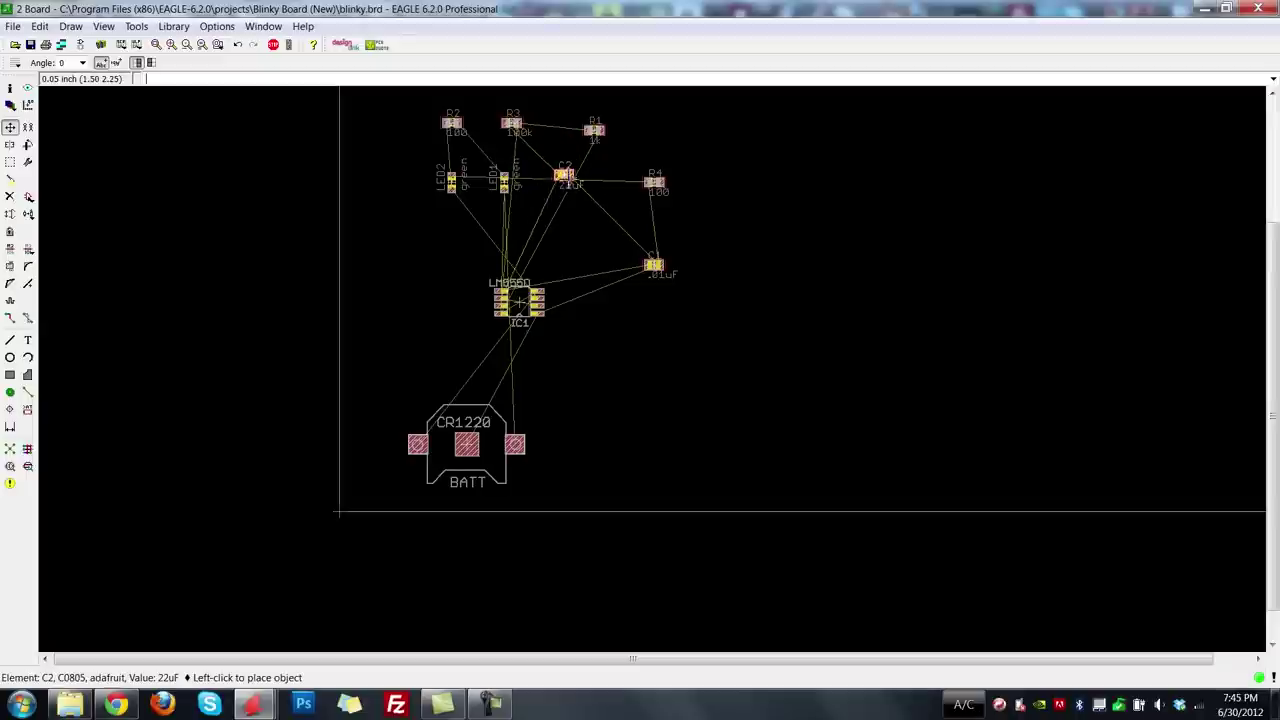
pyautogui.click(541, 354)
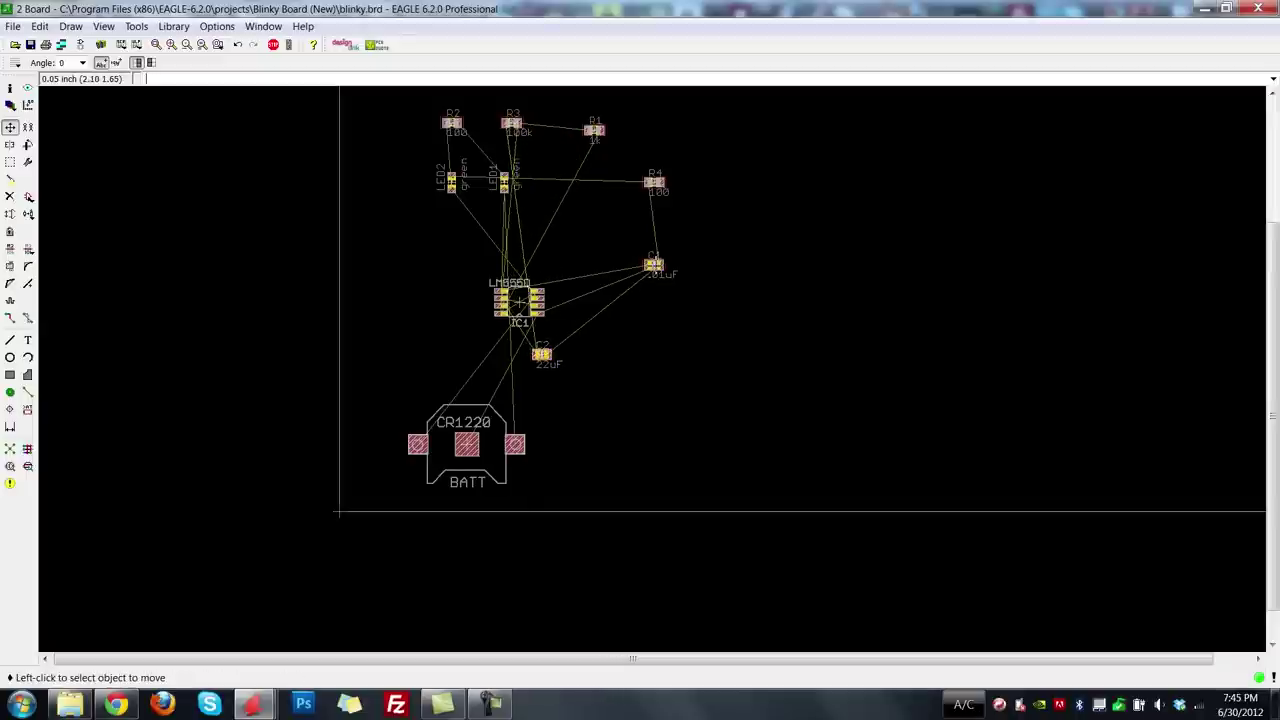
pyautogui.click(653, 265)
pyautogui.click(594, 347)
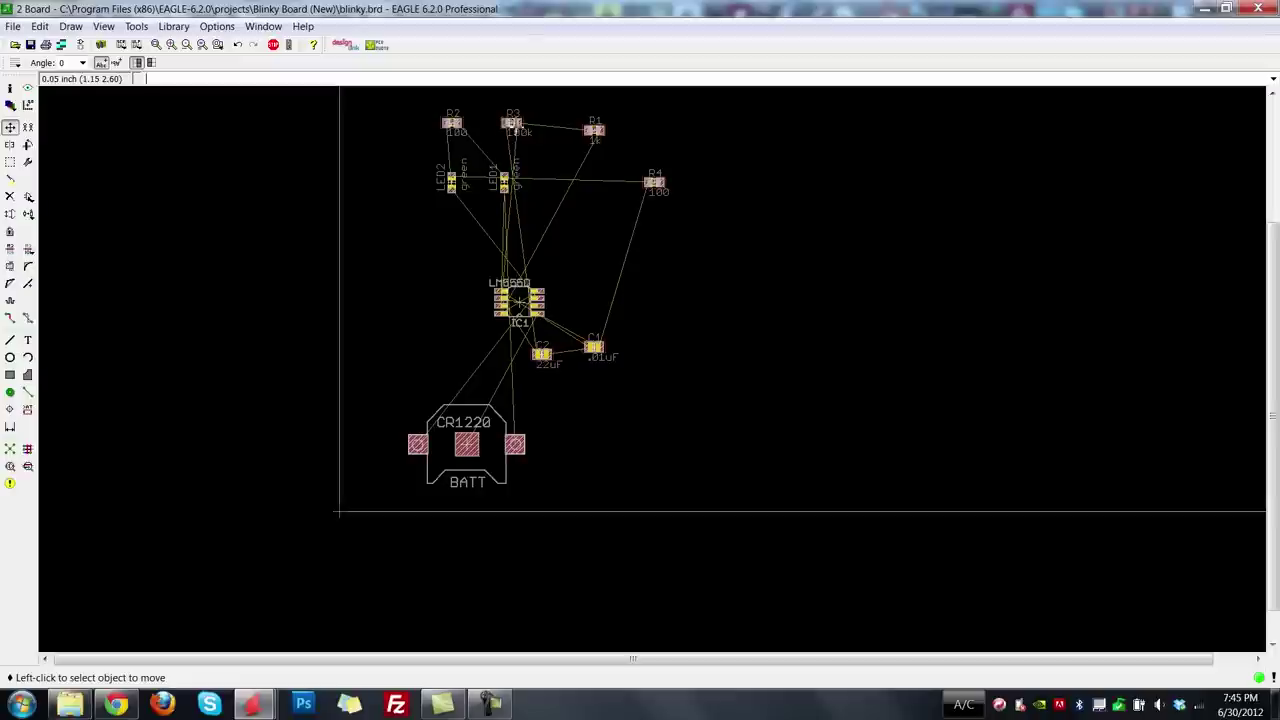
pyautogui.click(512, 122)
pyautogui.click(608, 250)
# Rotate LED2 and LED1 from vertical to horizontal.
pyautogui.click(28, 144)
pyautogui.click(451, 181)
pyautogui.click(504, 181)
# Move resistor R1 to the right of IC1, below R3.
pyautogui.click(10, 126)
pyautogui.click(594, 130)
pyautogui.click(660, 292)
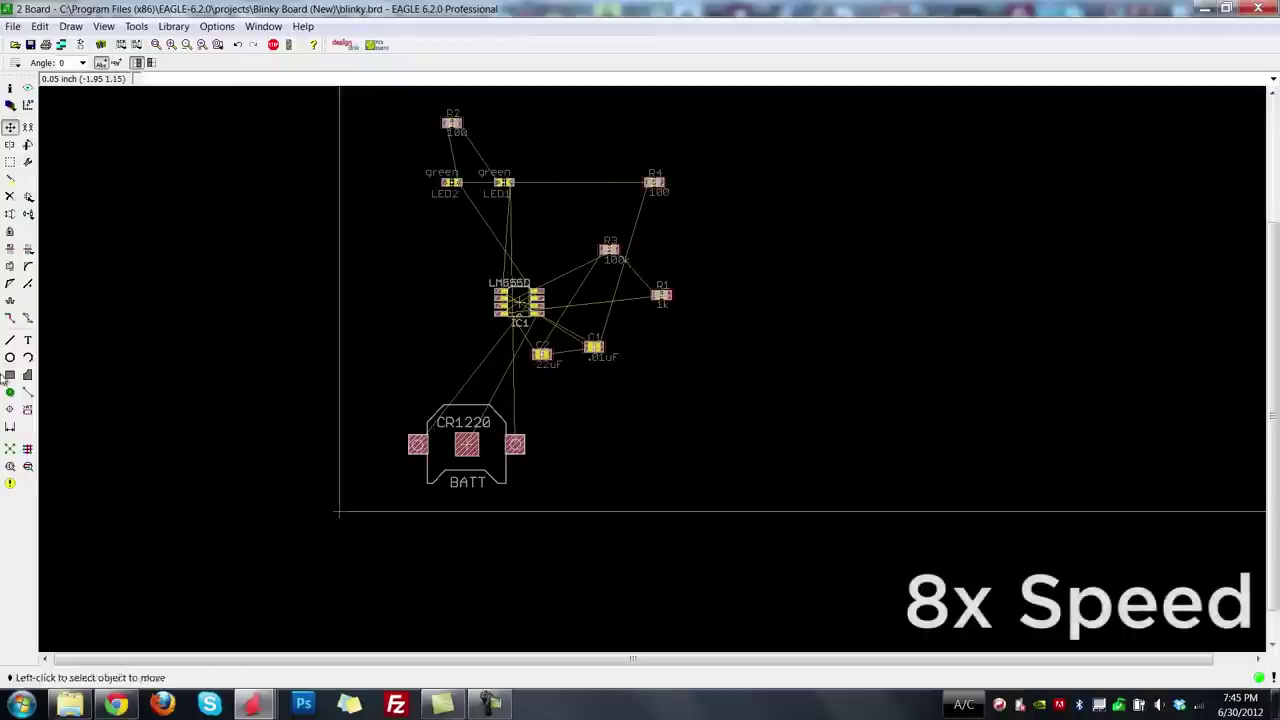
# Place R2 and LED1 side by side above and to the right of LED2, and move R4 directly left of LED2.
pyautogui.click(452, 122)
pyautogui.click(527, 160)
pyautogui.click(504, 181)
pyautogui.click(564, 160)
pyautogui.click(647, 177)
pyautogui.click(414, 182)
# Group R2 and LED1 and move them into one horizontal row with R4 and LED2.
pyautogui.click(10, 161)
pyautogui.moveTo(505, 135); pyautogui.dragTo(560, 168)
pyautogui.click(10, 126)
pyautogui.keyDown('ctrl'); pyautogui.rightClick(535, 163); pyautogui.keyUp('ctrl')
pyautogui.click(512, 182)
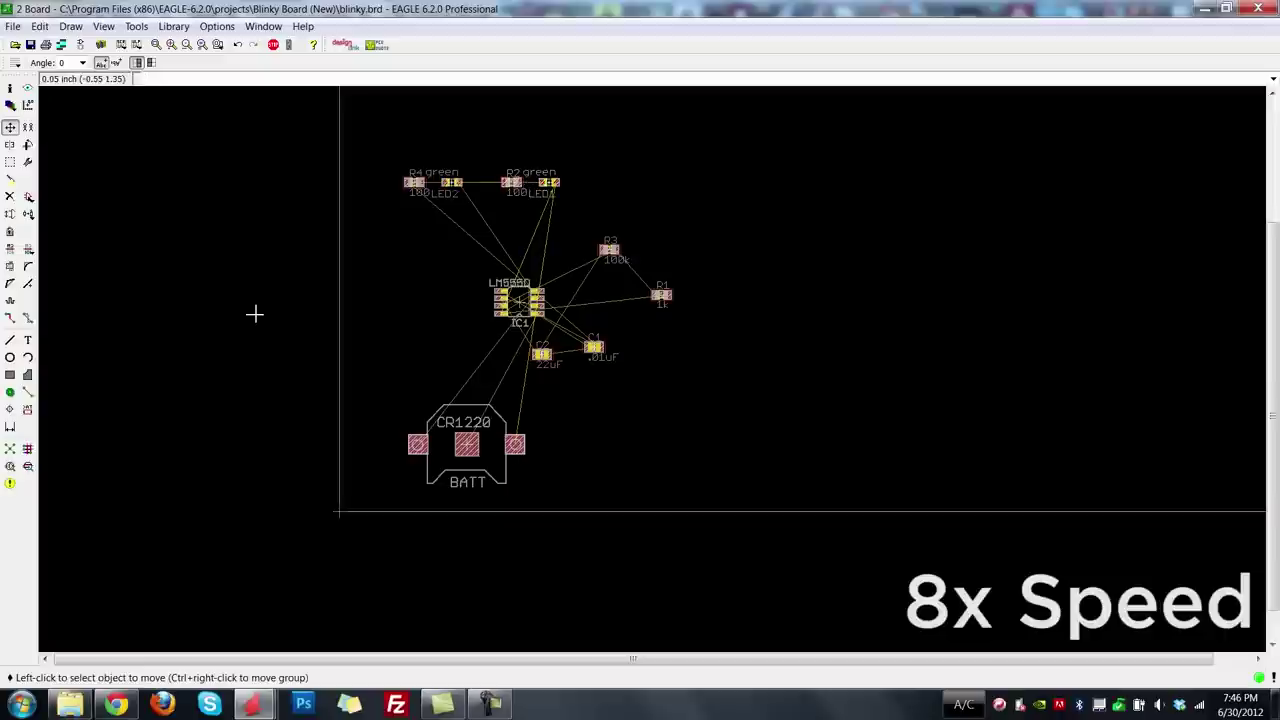
# Rotate capacitors C2 and C1 upright and move C1 directly beside C2.
pyautogui.click(28, 144)
pyautogui.click(541, 354)
pyautogui.click(593, 347)
pyautogui.click(10, 126)
pyautogui.click(593, 347)
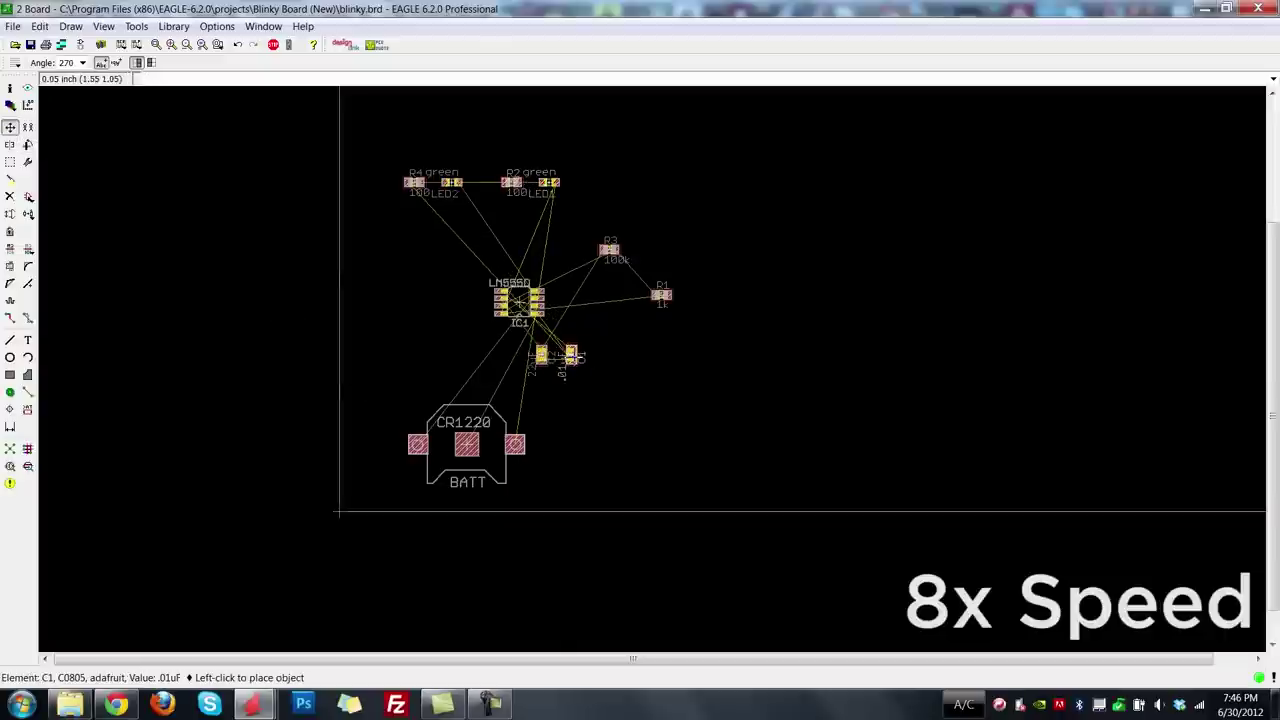
pyautogui.click(571, 356)
# Rotate resistors R3 and R1 upright and stack them in a column to the right of IC1, with R3 above R1.
pyautogui.scroll(2, 562, 368)
pyautogui.click(630, 193)
pyautogui.rightClick(619, 177)
pyautogui.click(619, 177)
pyautogui.click(705, 263)
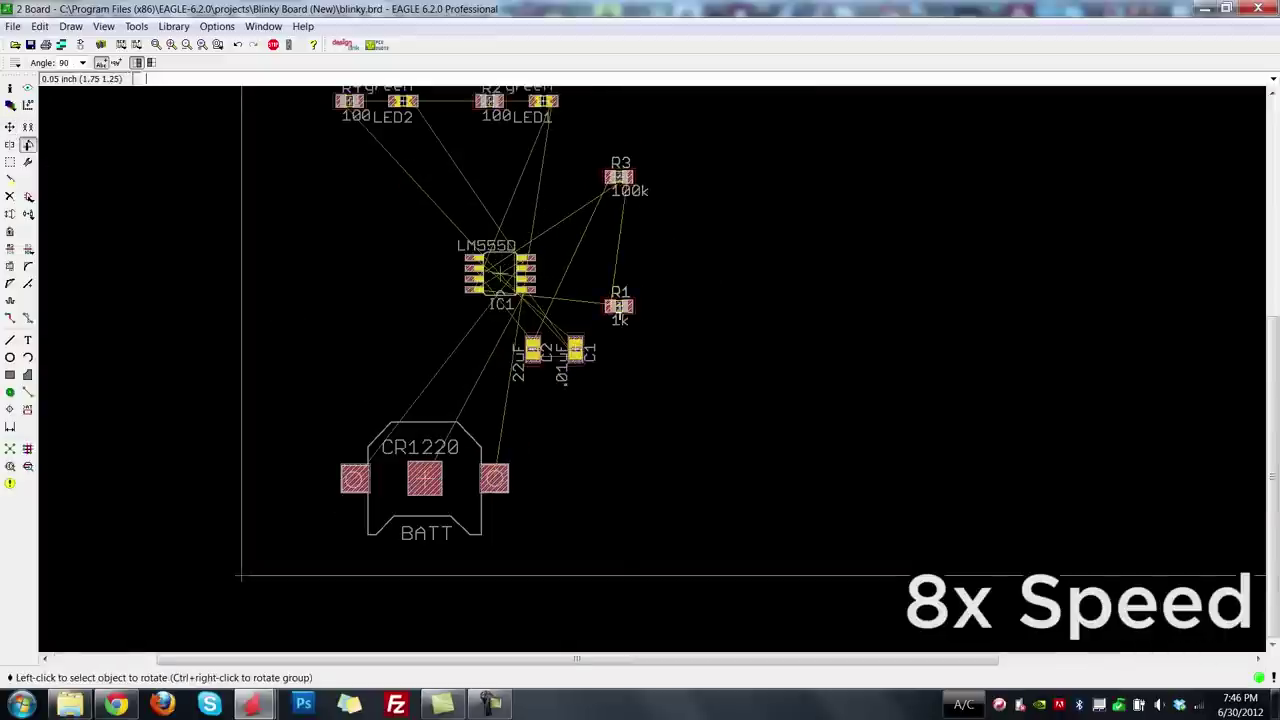
pyautogui.rightClick(614, 300)
pyautogui.click(587, 297)
pyautogui.click(619, 177)
pyautogui.click(587, 243)
# Shift C1 and C2 slightly down and move the group of IC1, R1, R3, C1 and C2 left over the battery holder.
pyautogui.click(576, 350)
pyautogui.click(576, 362)
pyautogui.click(533, 350)
pyautogui.click(533, 360)
pyautogui.keyDown('ctrl'); pyautogui.rightClick(375, 257); pyautogui.keyUp('ctrl')
pyautogui.click(310, 268)
# Move the row of R4, LED2, R2 and LED1 as a group down to just above IC1 and recalculate the ratsnest.
pyautogui.click(10, 162)
pyautogui.moveTo(308, 90); pyautogui.dragTo(606, 128)
pyautogui.click(10, 126)
pyautogui.keyDown('ctrl'); pyautogui.rightClick(386, 118); pyautogui.keyUp('ctrl')
pyautogui.click(386, 215)
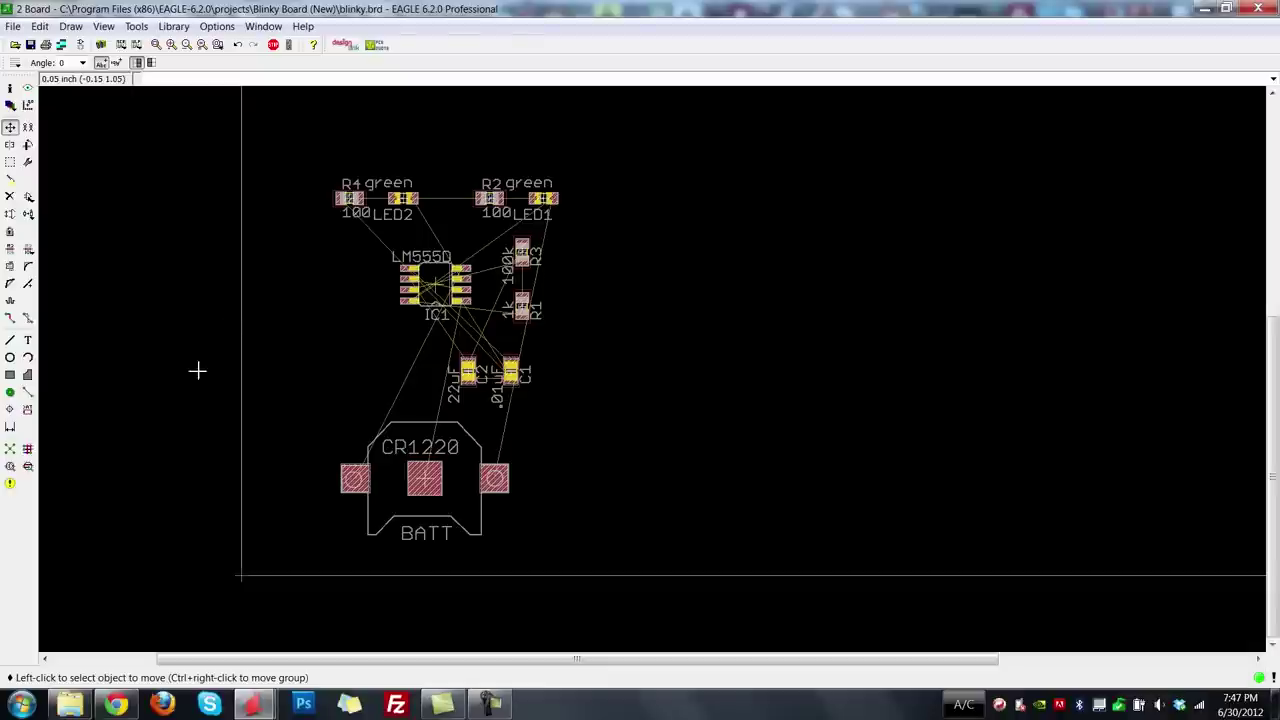
pyautogui.click(10, 451)
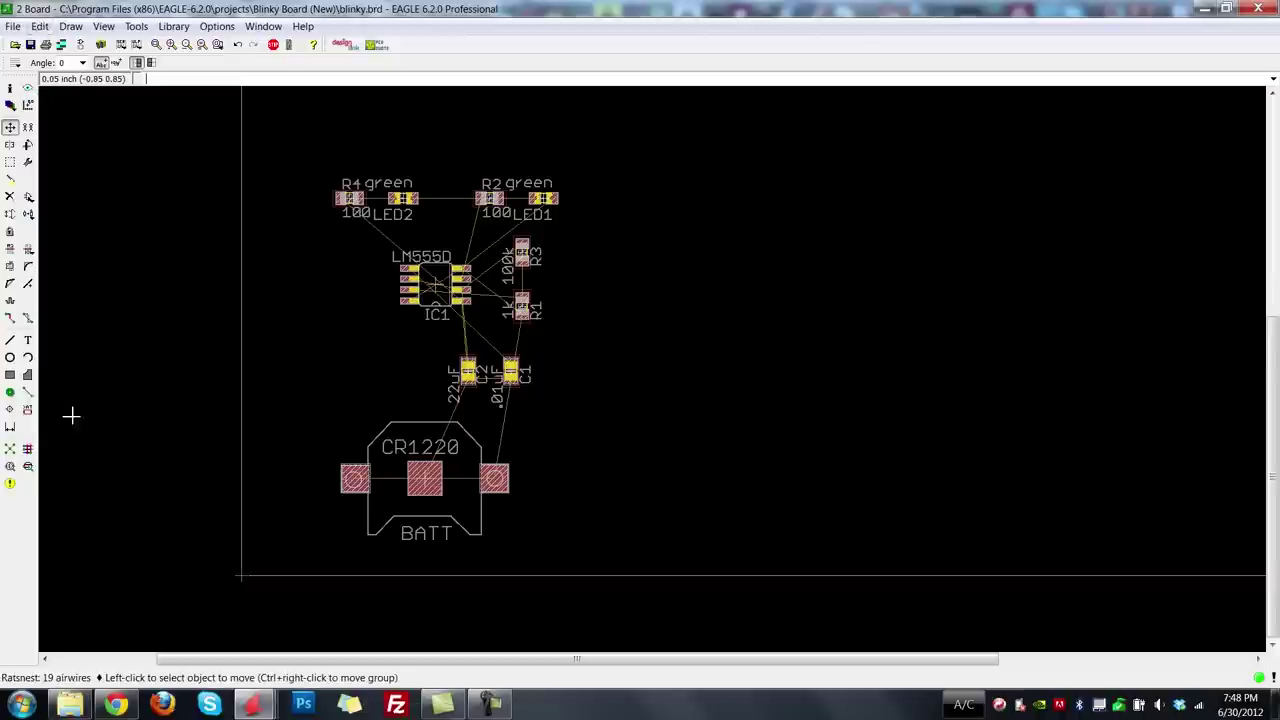
# Move the board outline's right edge inward to about x = 1.55 inch, just beyond LED1.
pyautogui.scroll(-5, 144, 597)
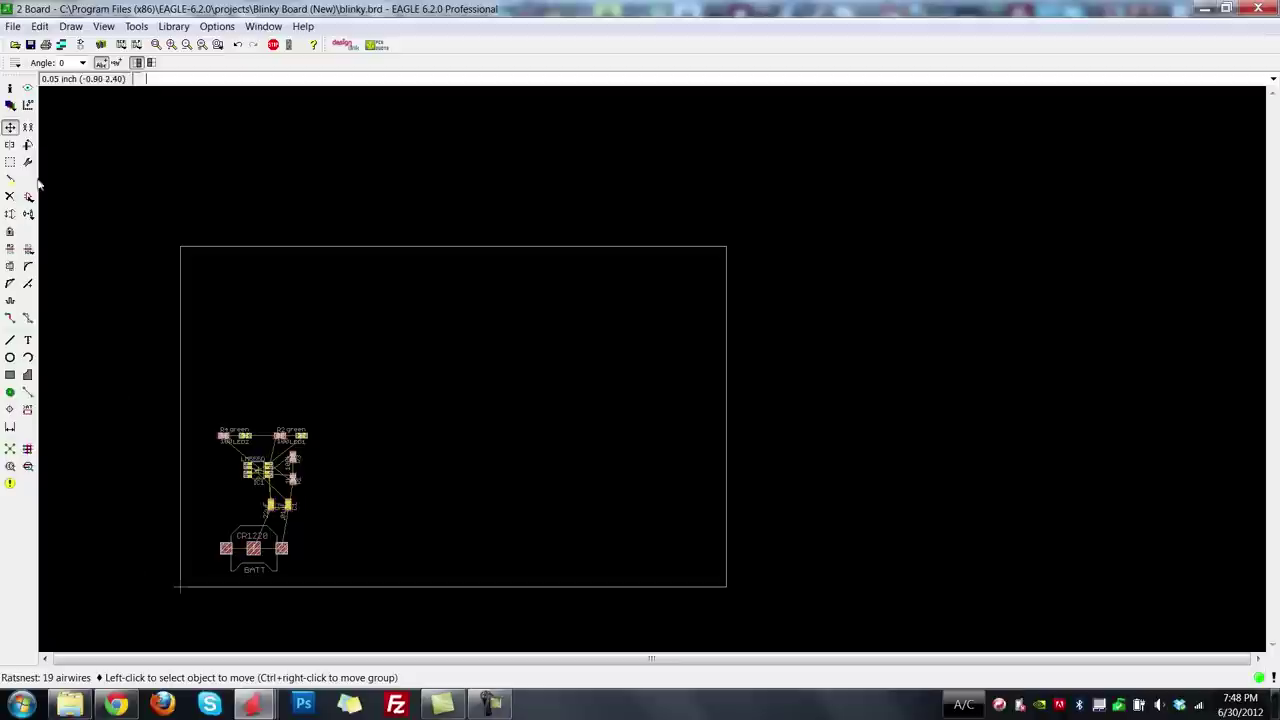
pyautogui.click(10, 126)
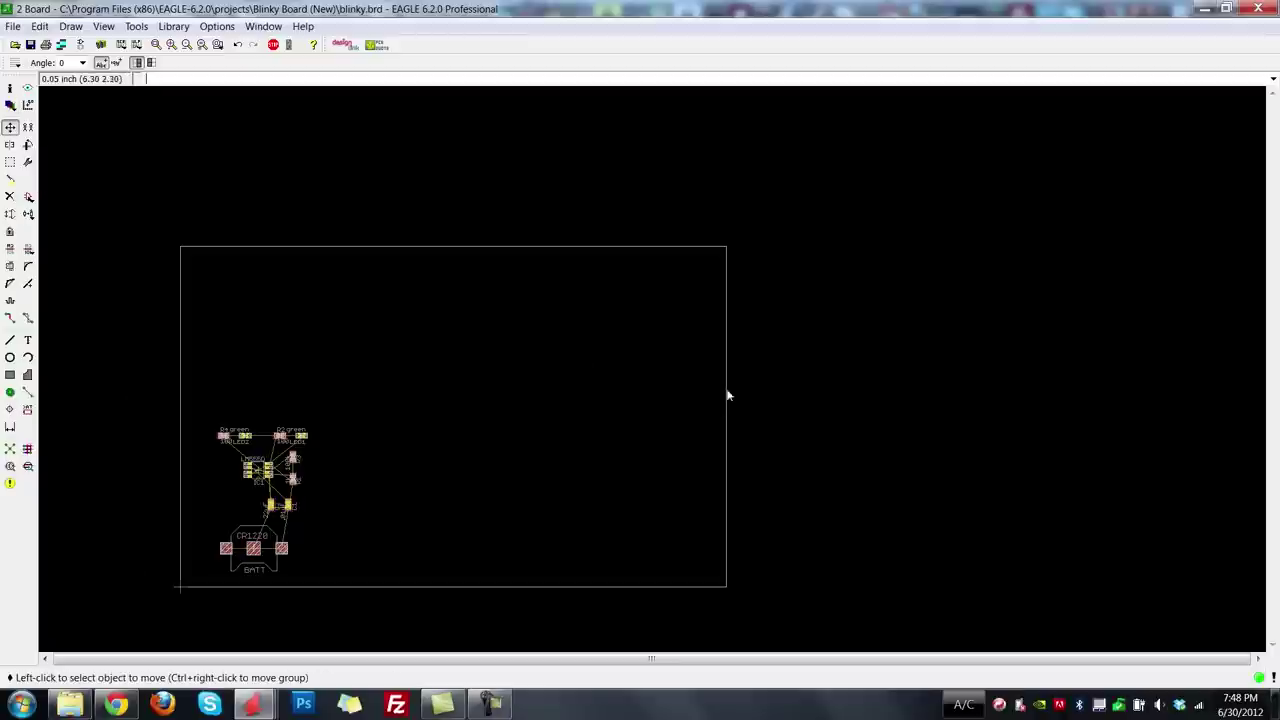
pyautogui.click(726, 393)
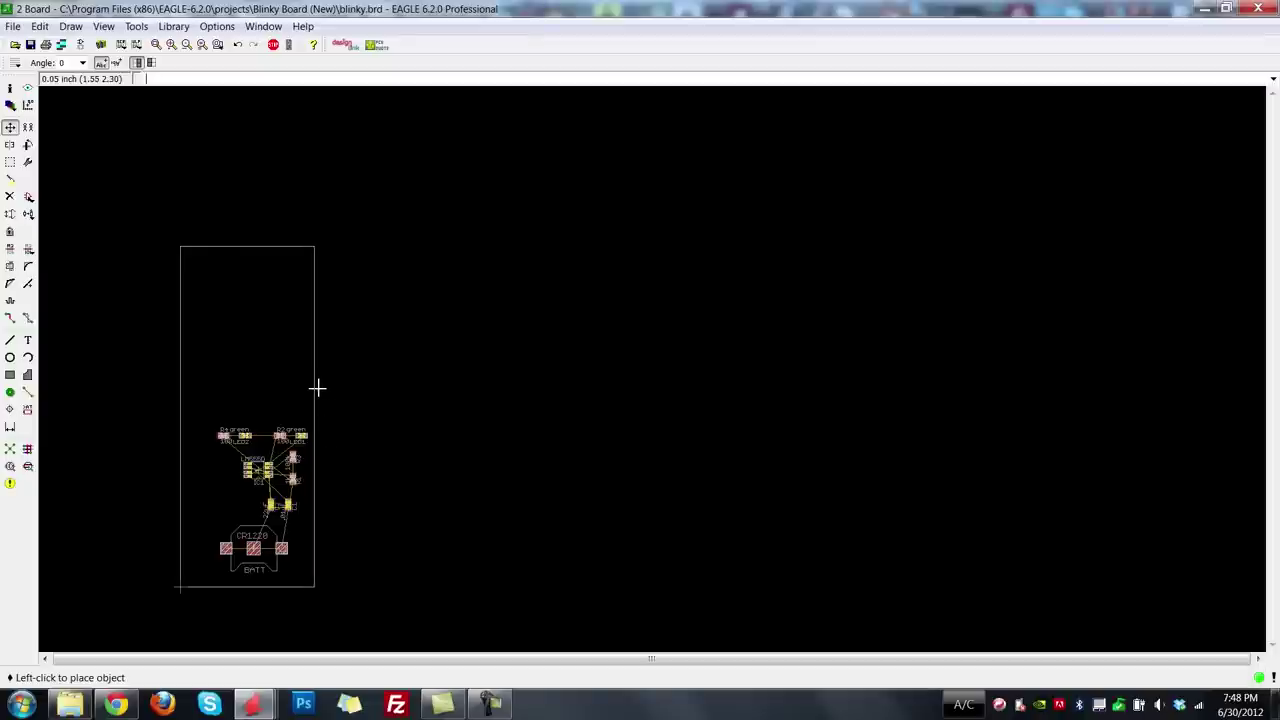
pyautogui.click(316, 387)
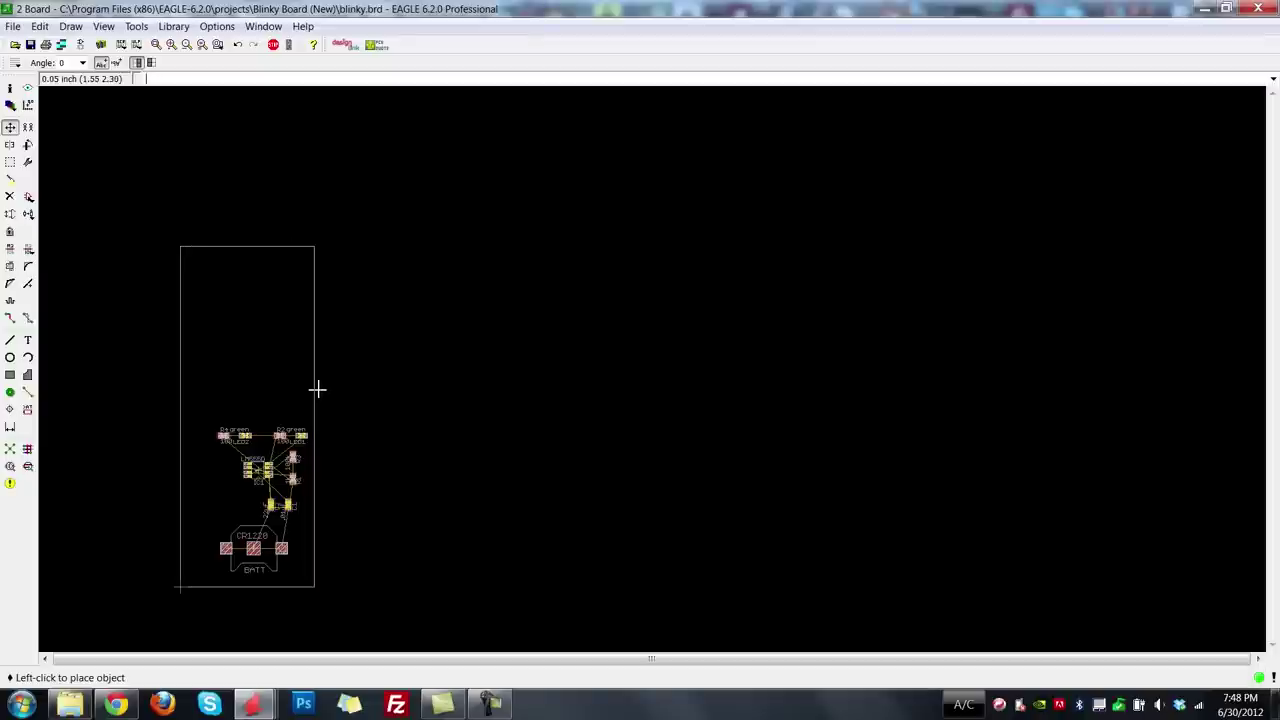
# Move the board outline's upper edge down to just above the LED row and its left edge inward to just beside R4.
pyautogui.click(241, 251)
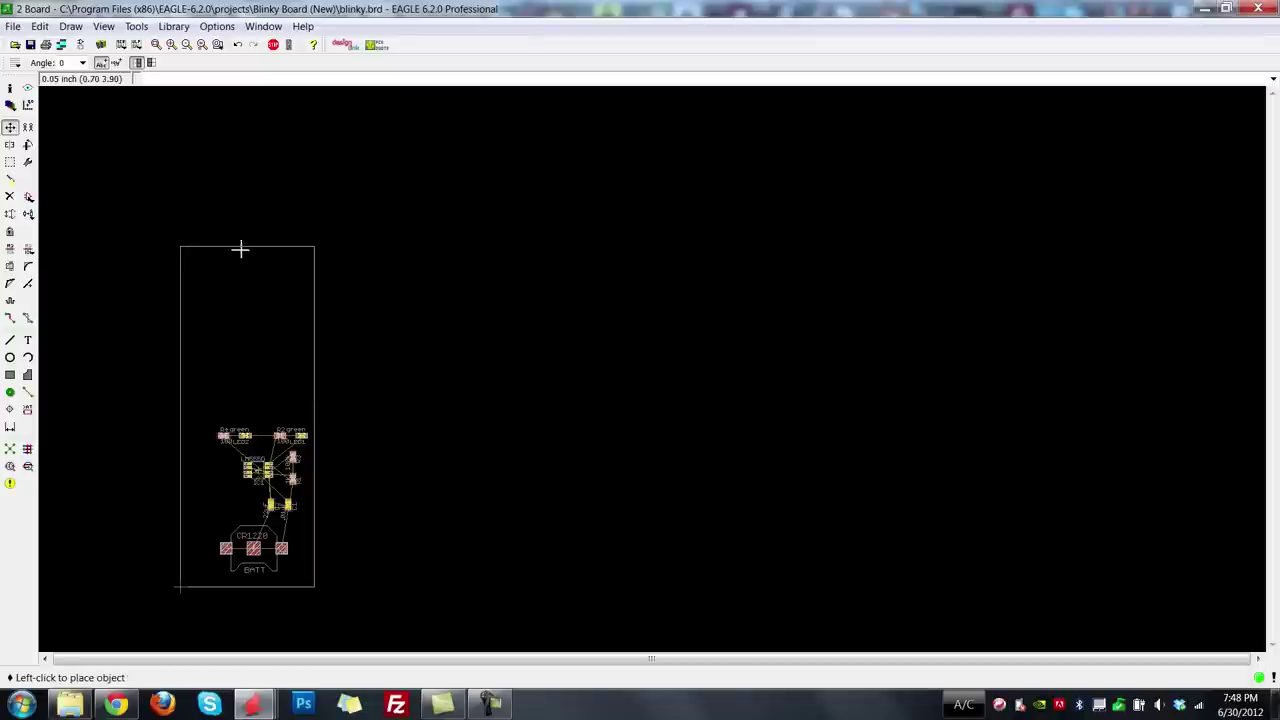
pyautogui.click(243, 415)
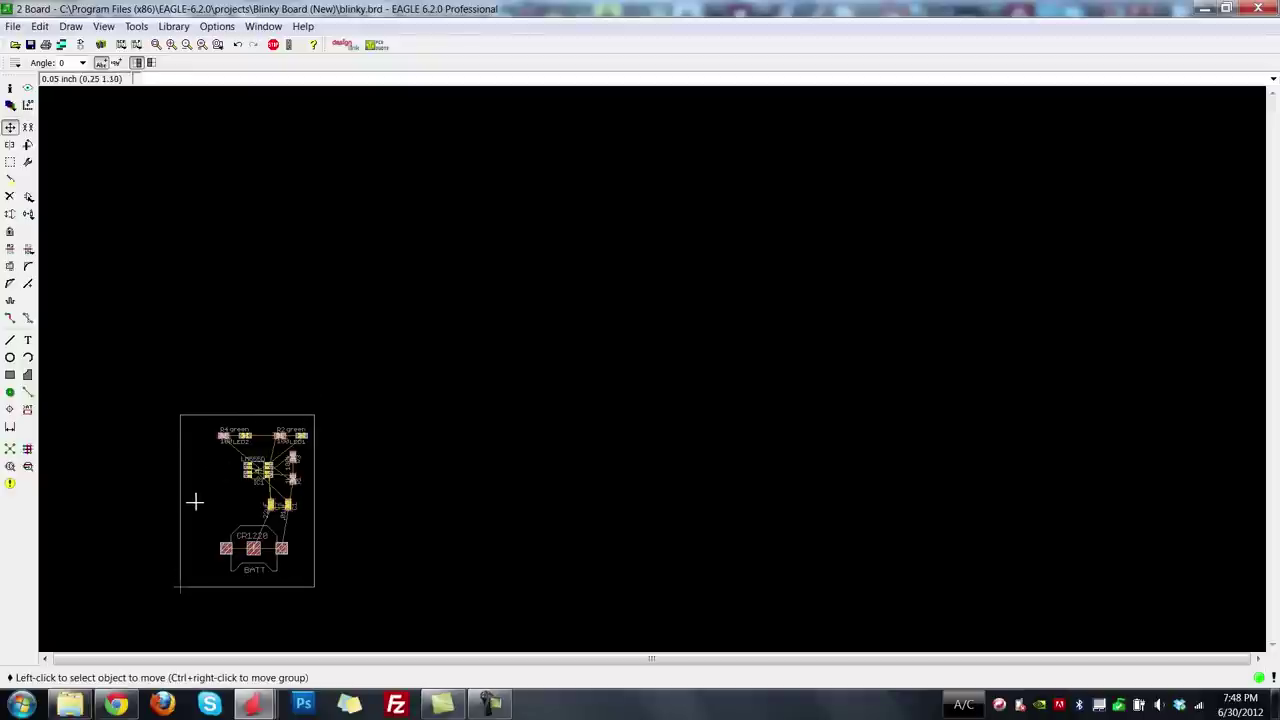
pyautogui.click(181, 509)
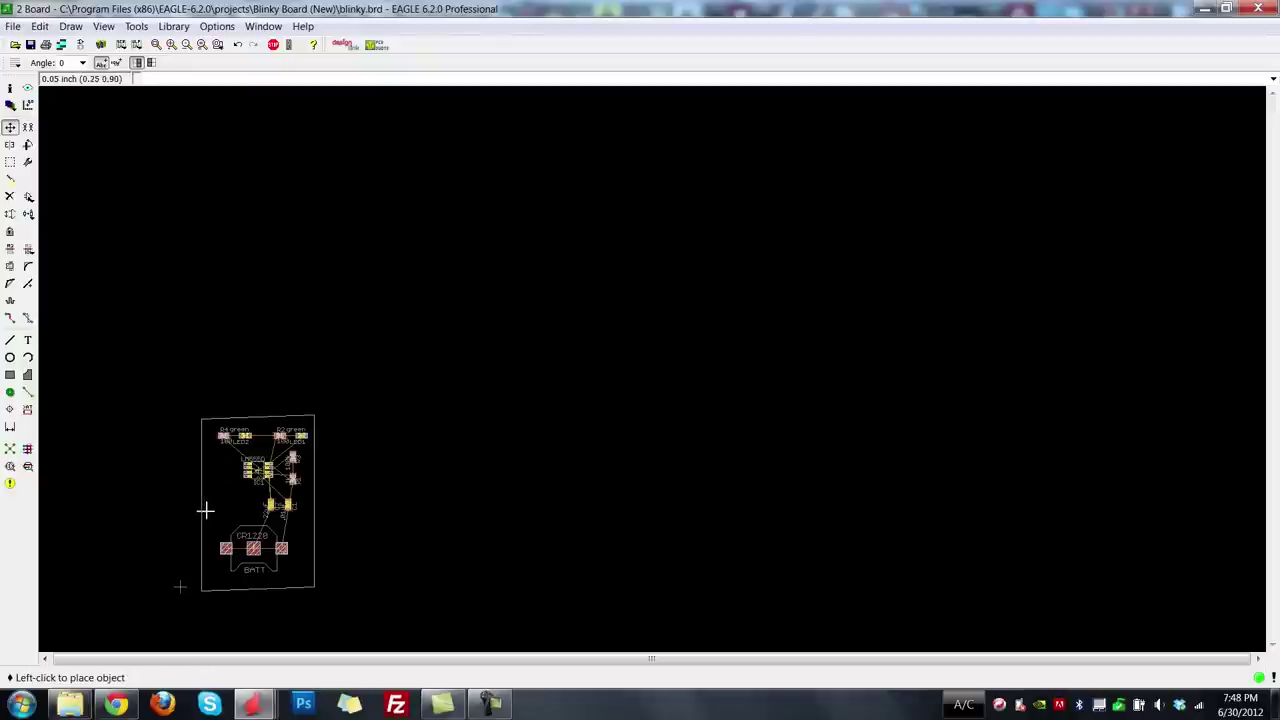
pyautogui.click(210, 509)
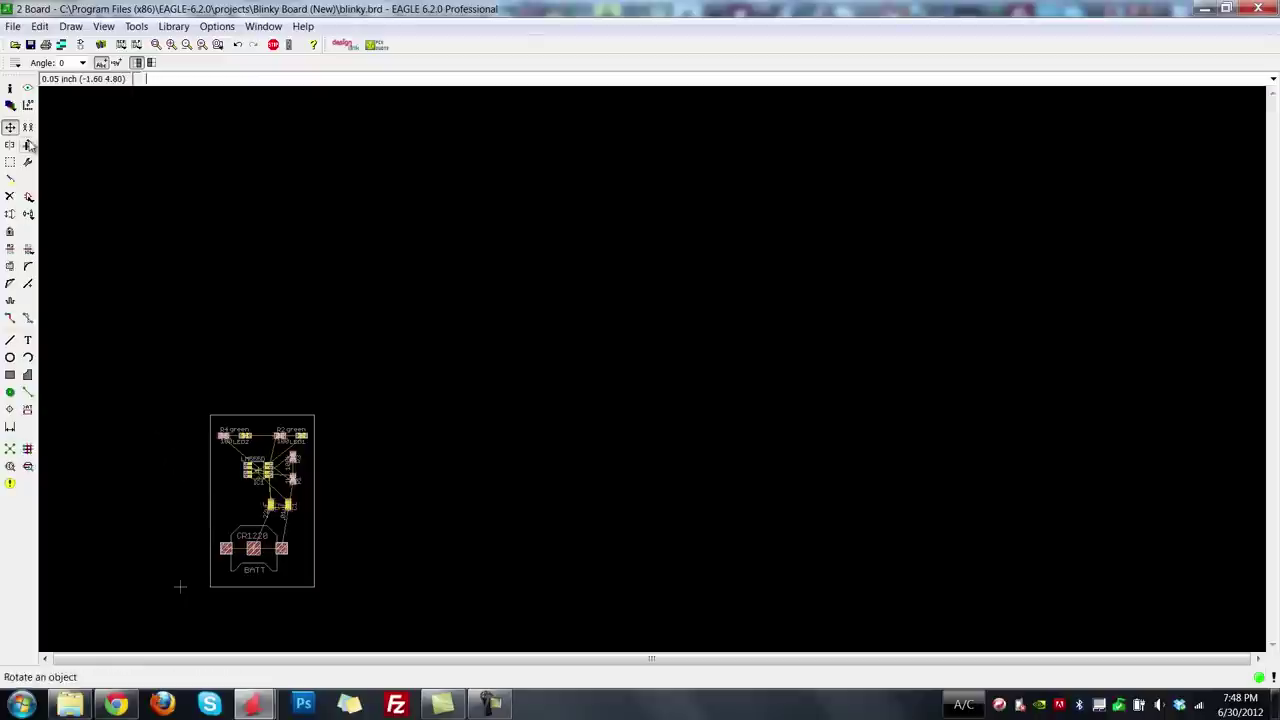
# Group the whole board with all its components and move it so the outline's lower-left corner sits on the origin.
pyautogui.scroll(3, 122, 624)
pyautogui.scroll(2, 127, 621)
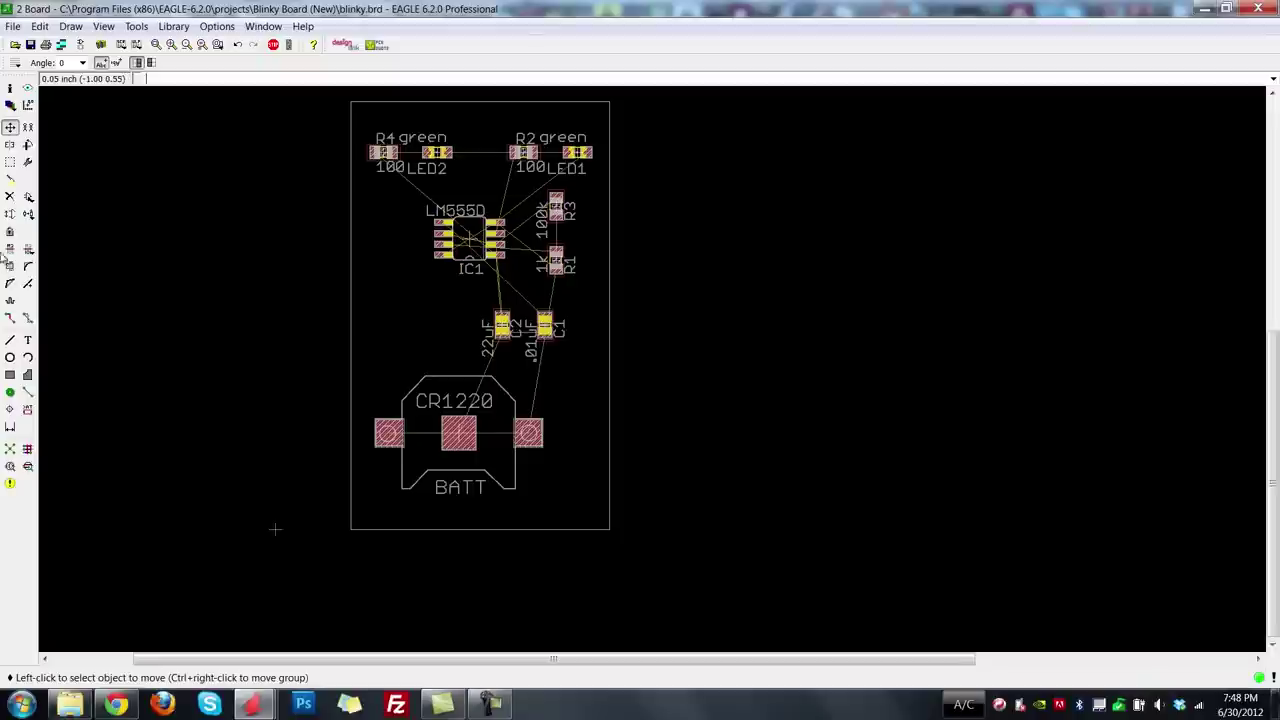
pyautogui.click(10, 161)
pyautogui.moveTo(706, 603); pyautogui.dragTo(249, 83)
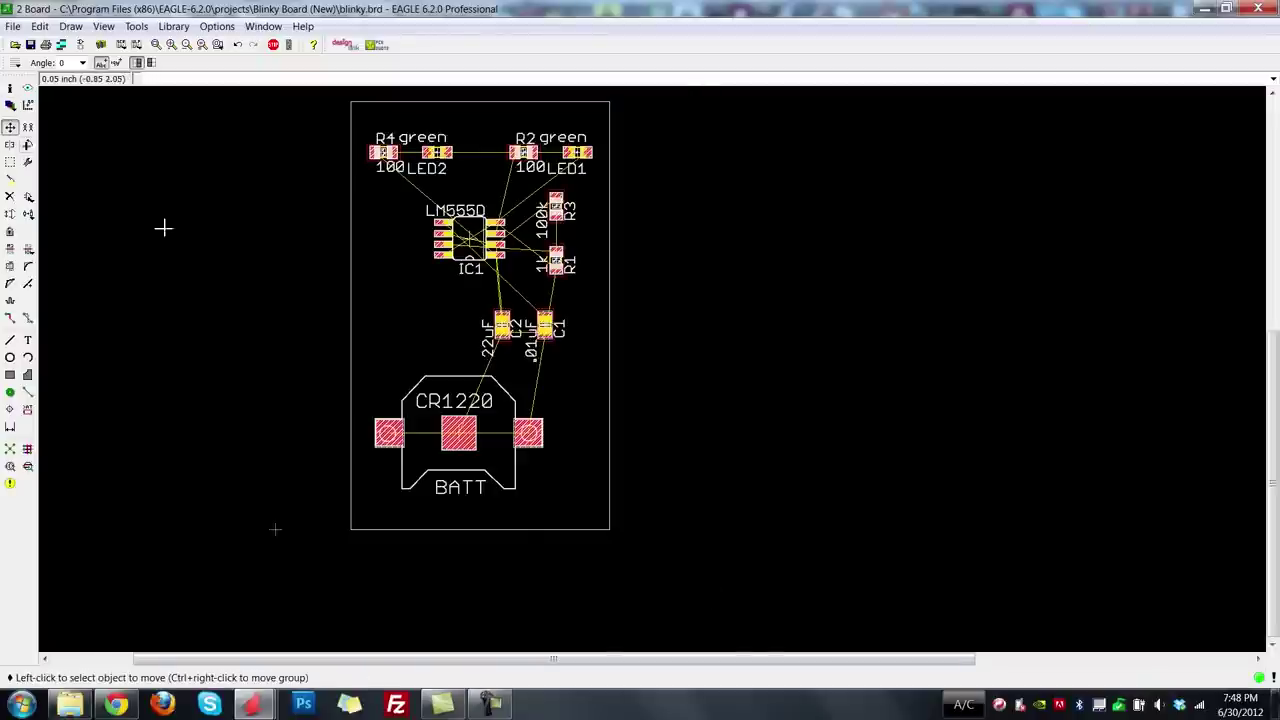
pyautogui.keyDown('ctrl'); pyautogui.rightClick(460, 434); pyautogui.keyUp('ctrl')
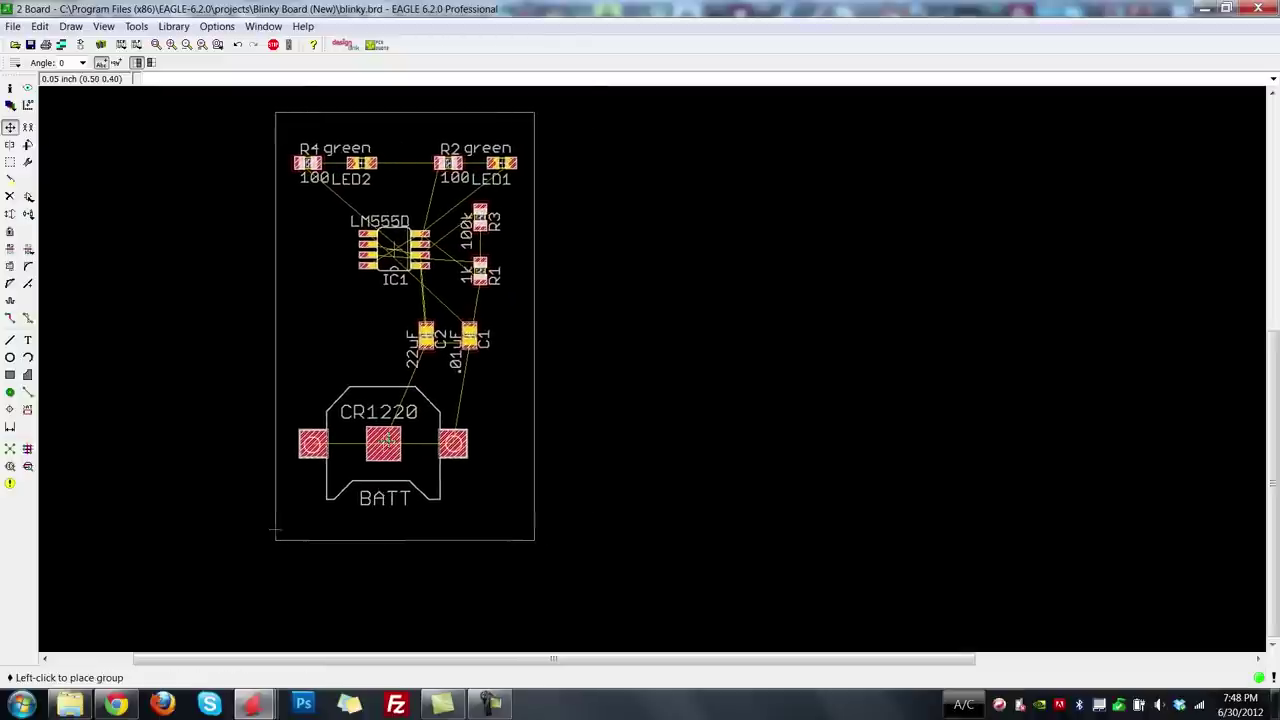
pyautogui.click(384, 436)
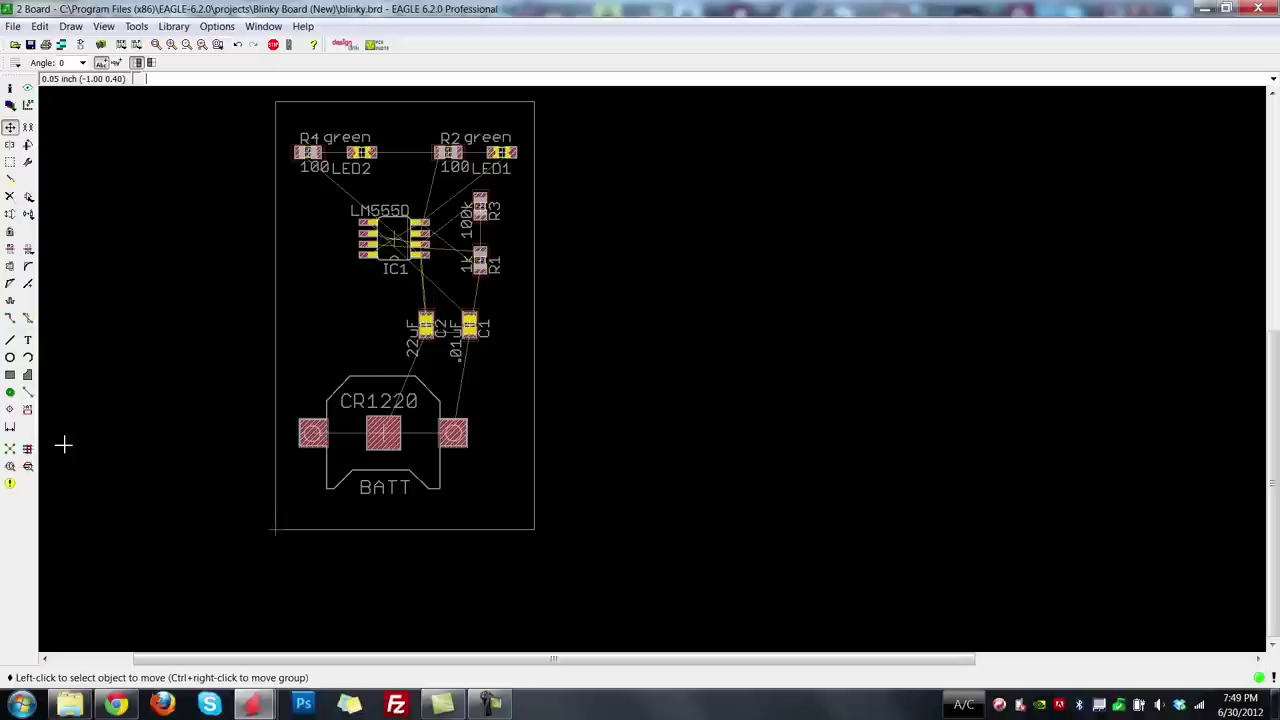
# Start the Polygon command and turn on the grid display.
pyautogui.click(28, 376)
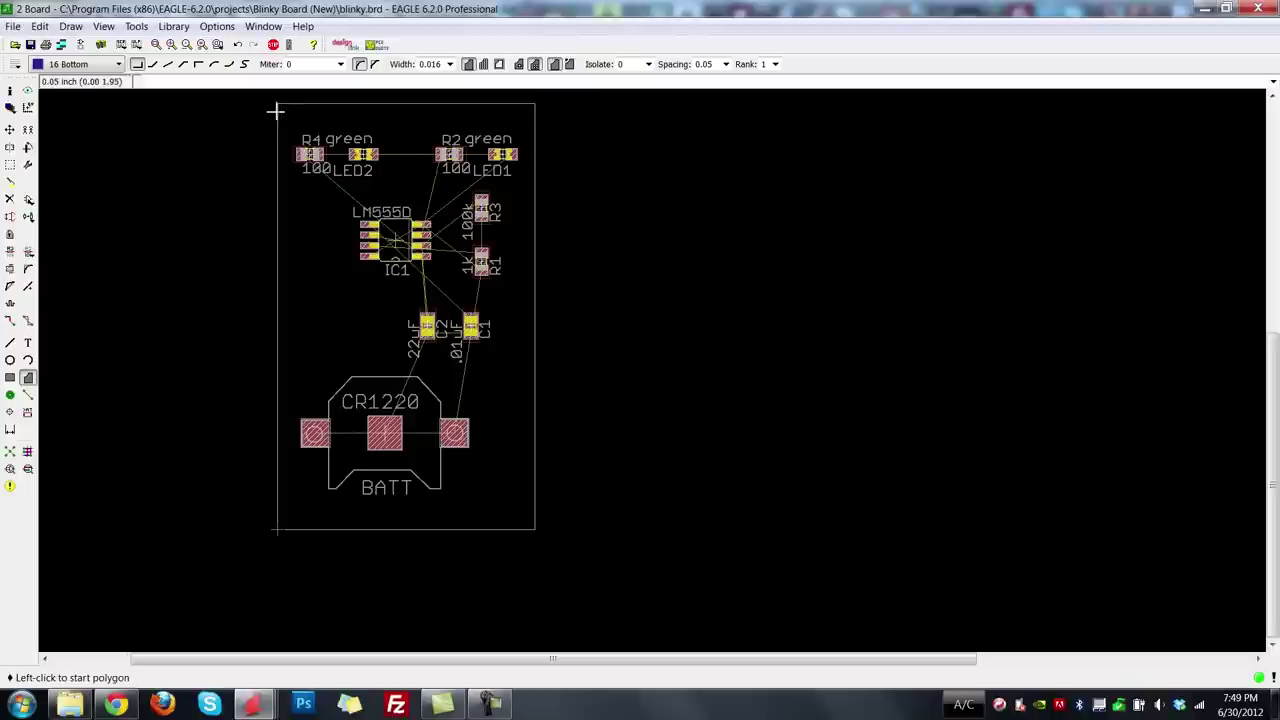
pyautogui.scroll(4, 278, 104)
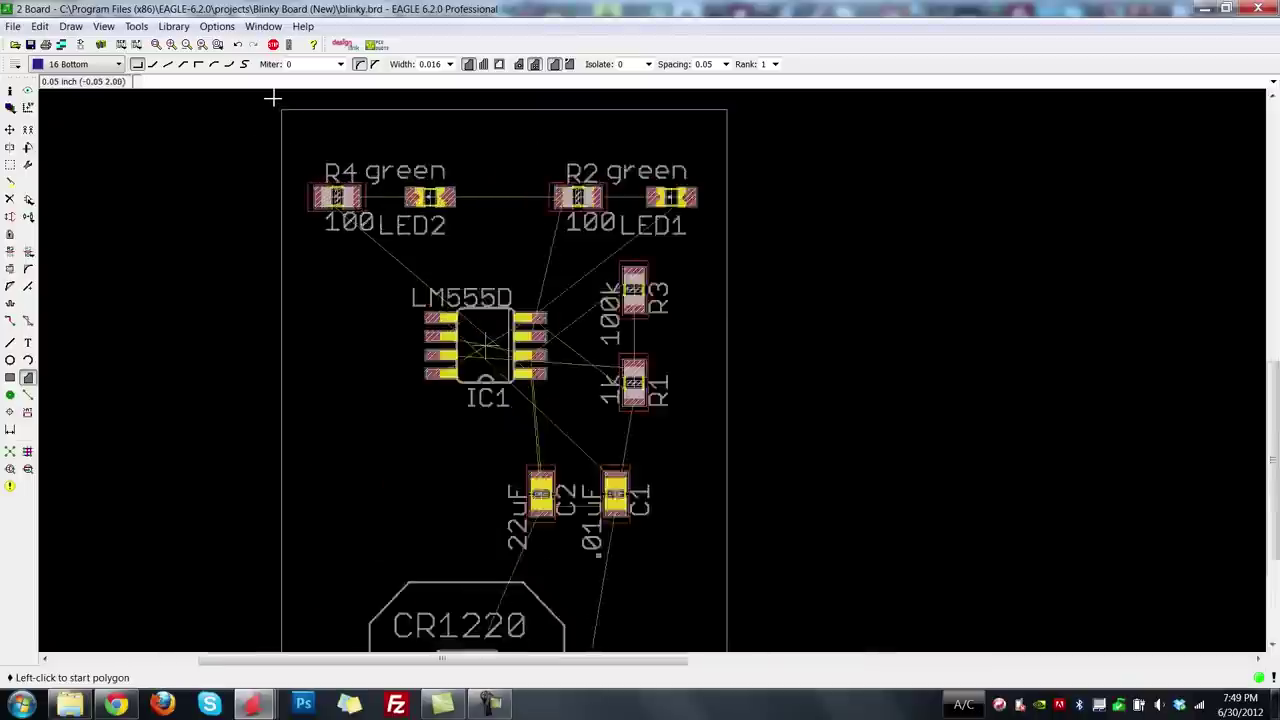
pyautogui.click(16, 66)
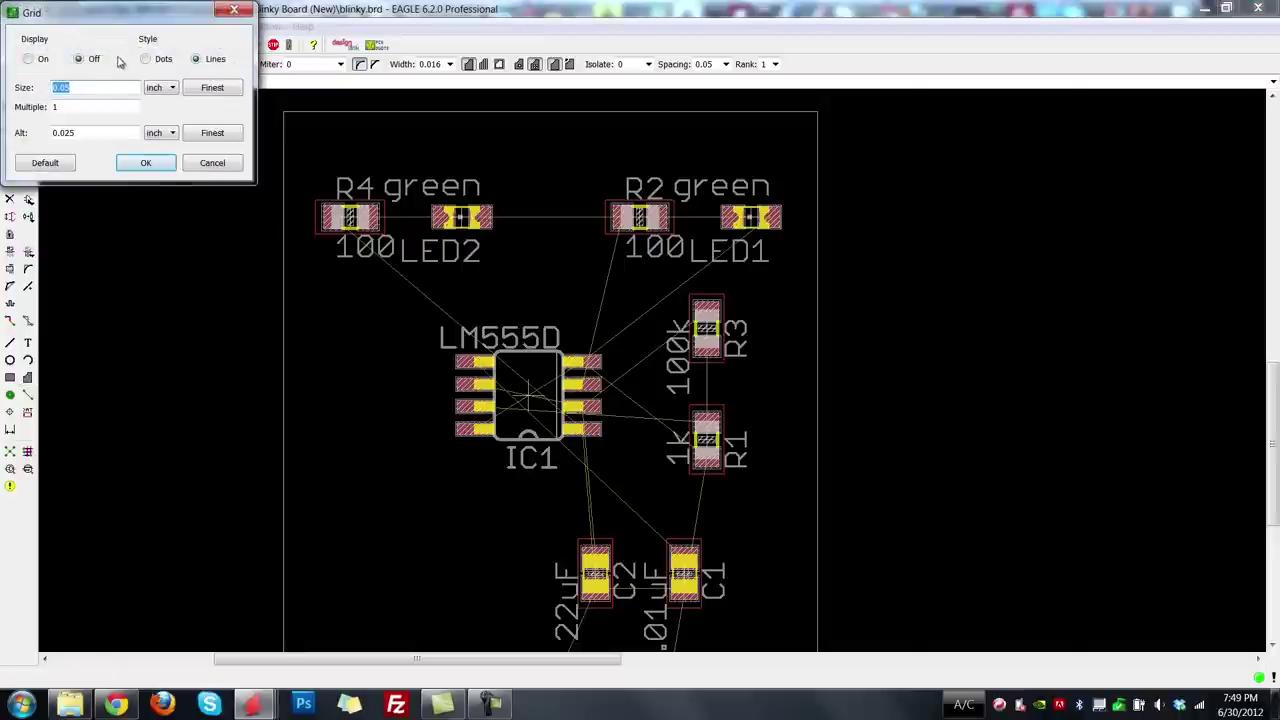
pyautogui.click(28, 59)
pyautogui.click(146, 163)
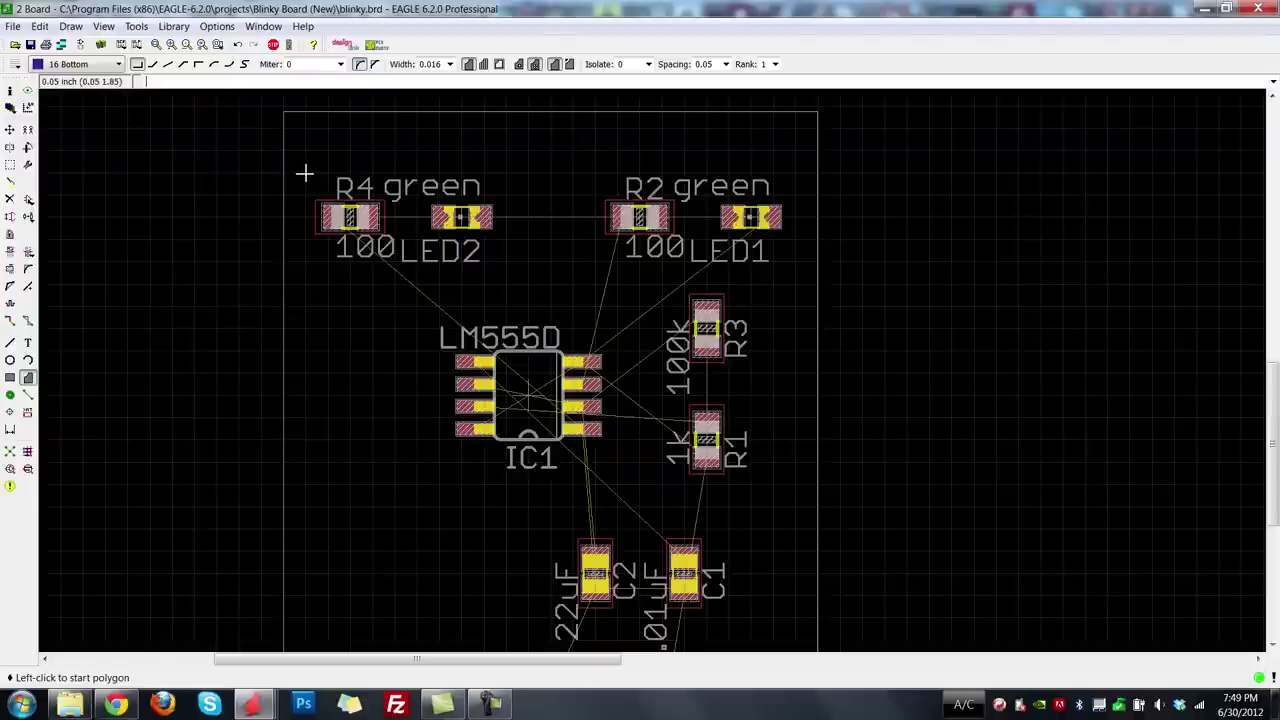
# Draw a closed rectangular polygon on layer 1 Top around the board, about 0.05 inch outside the outline.
pyautogui.scroll(-2, 278, 289)
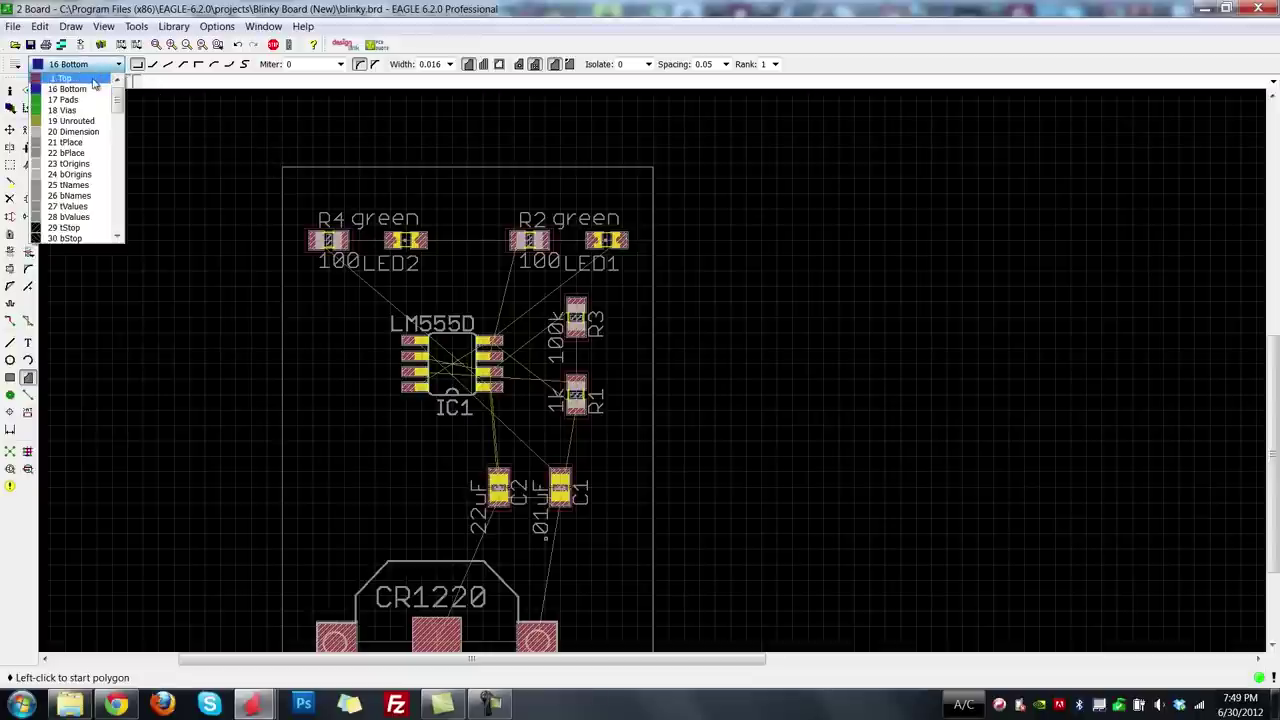
pyautogui.click(70, 78)
pyautogui.click(268, 149)
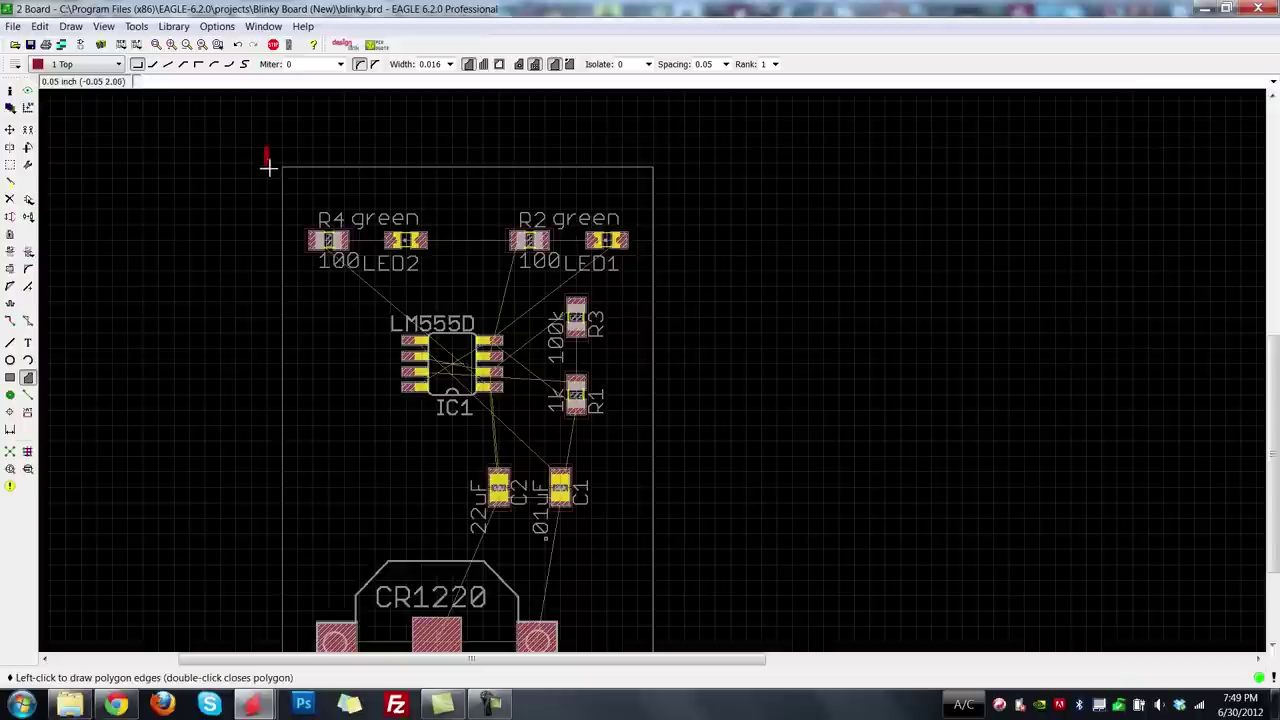
pyautogui.moveTo(1272, 430); pyautogui.dragTo(1272, 492)
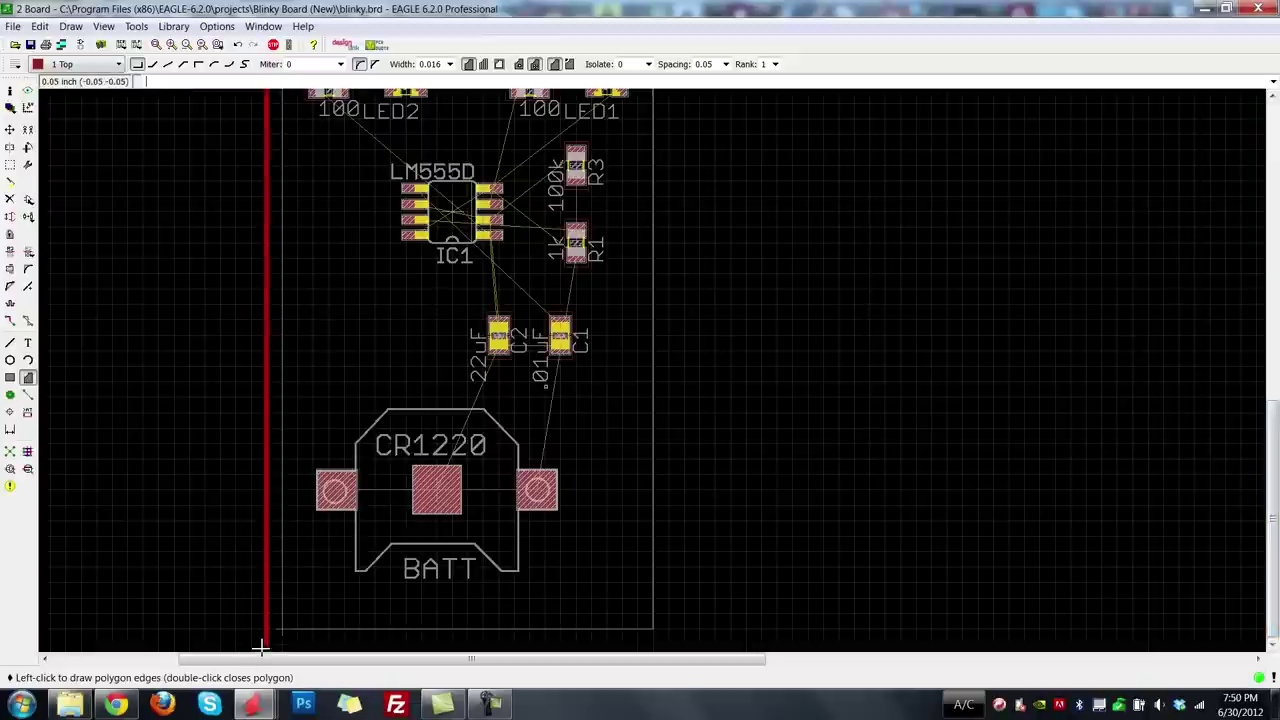
pyautogui.scroll(-2, 262, 648)
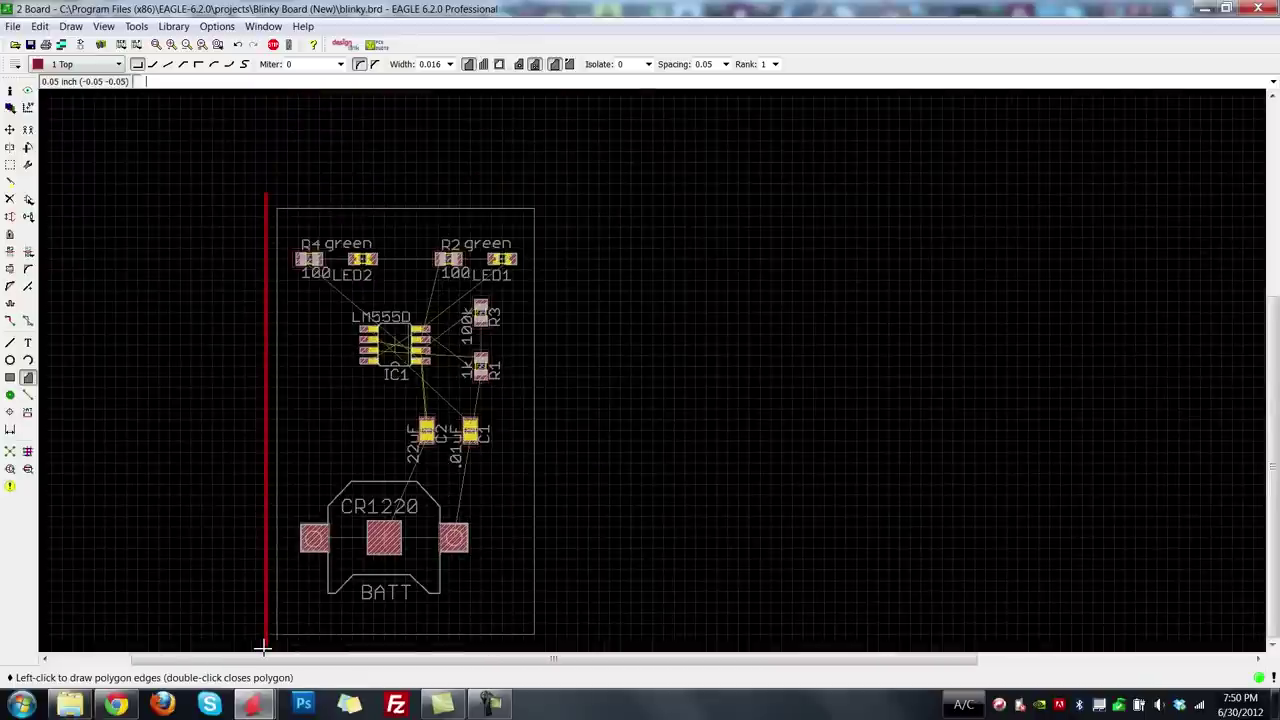
pyautogui.click(266, 646)
pyautogui.click(546, 645)
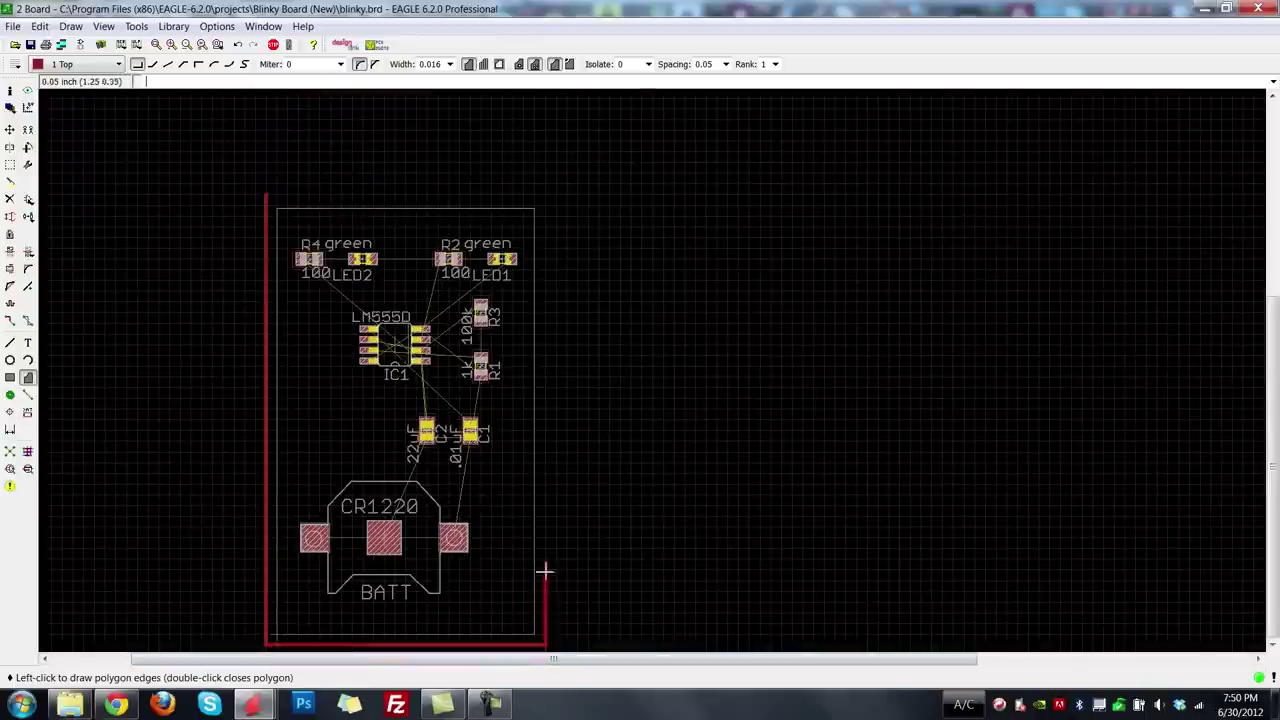
pyautogui.click(546, 194)
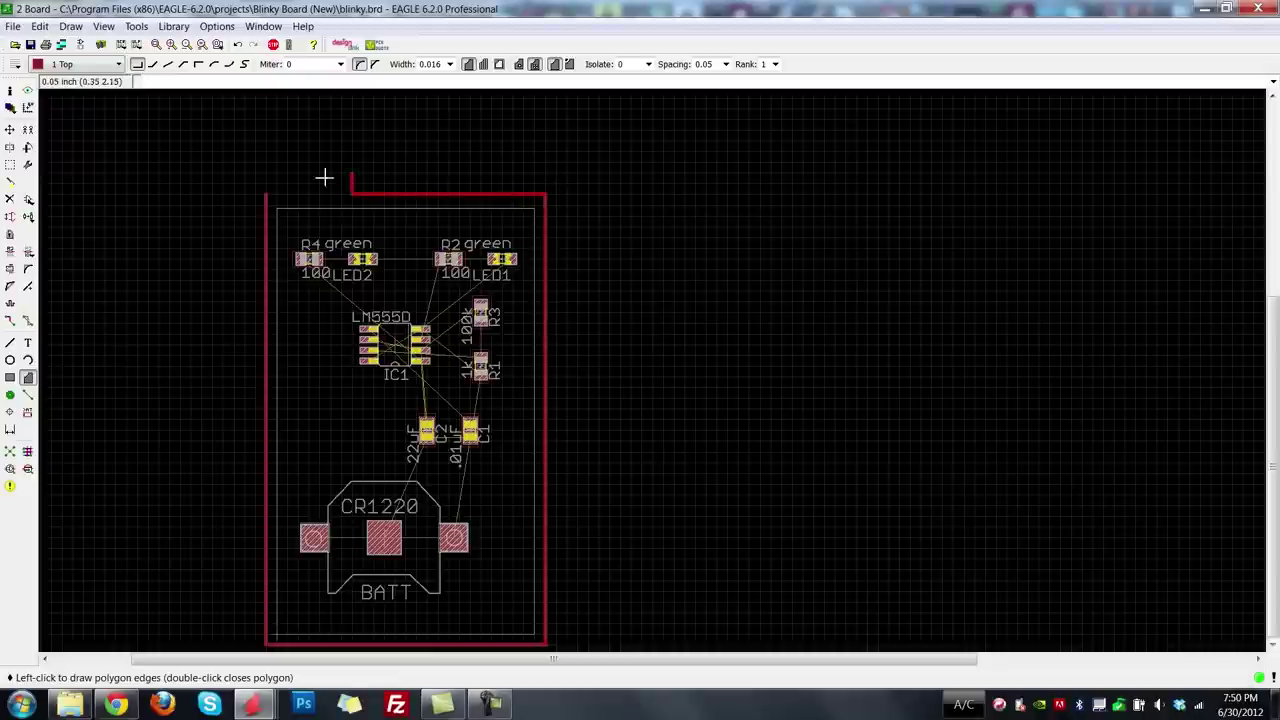
pyautogui.click(266, 194)
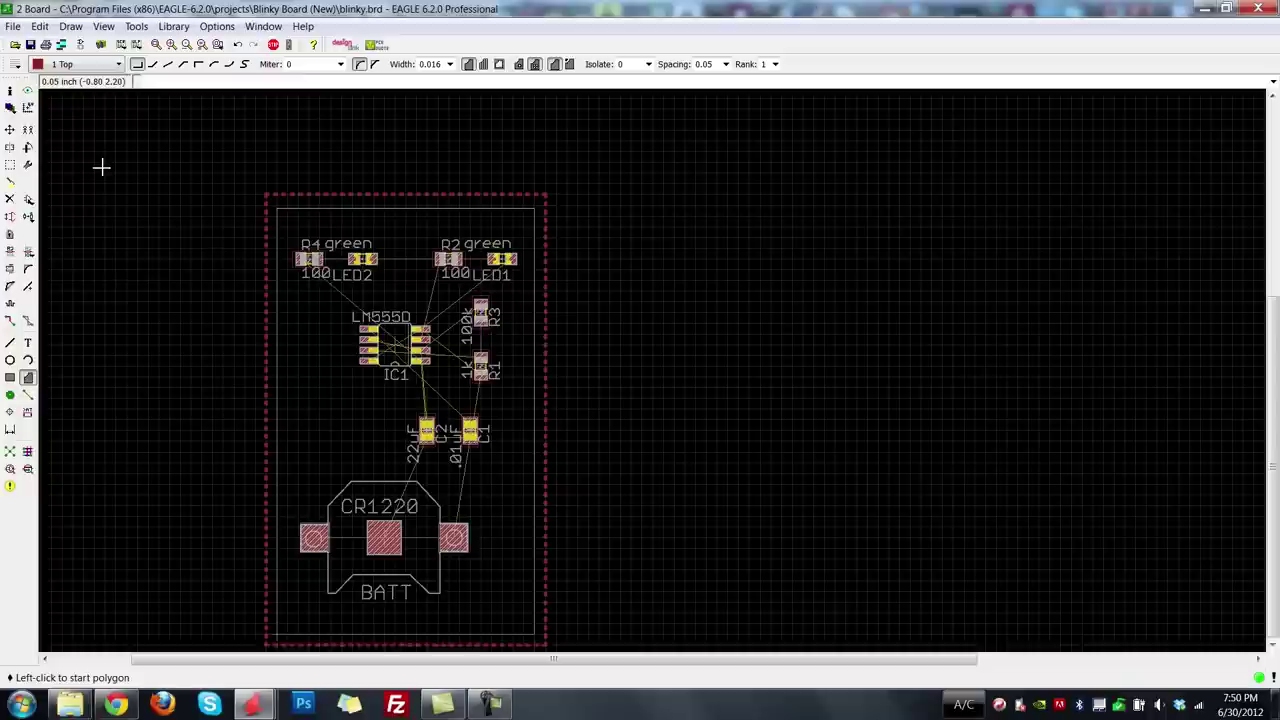
# Check the ground net in the schematic, name the board's top-layer polygon GND and recalculate the ratsnest to fill it.
pyautogui.click(80, 44)
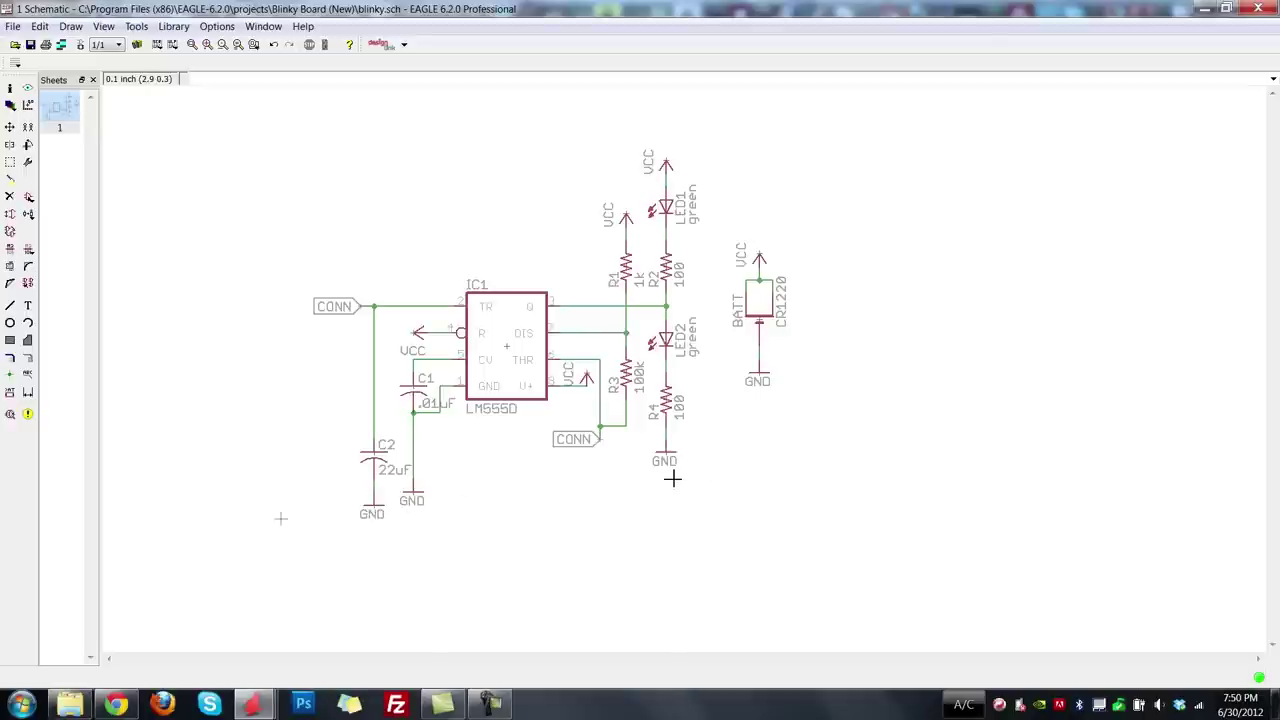
pyautogui.click(80, 44)
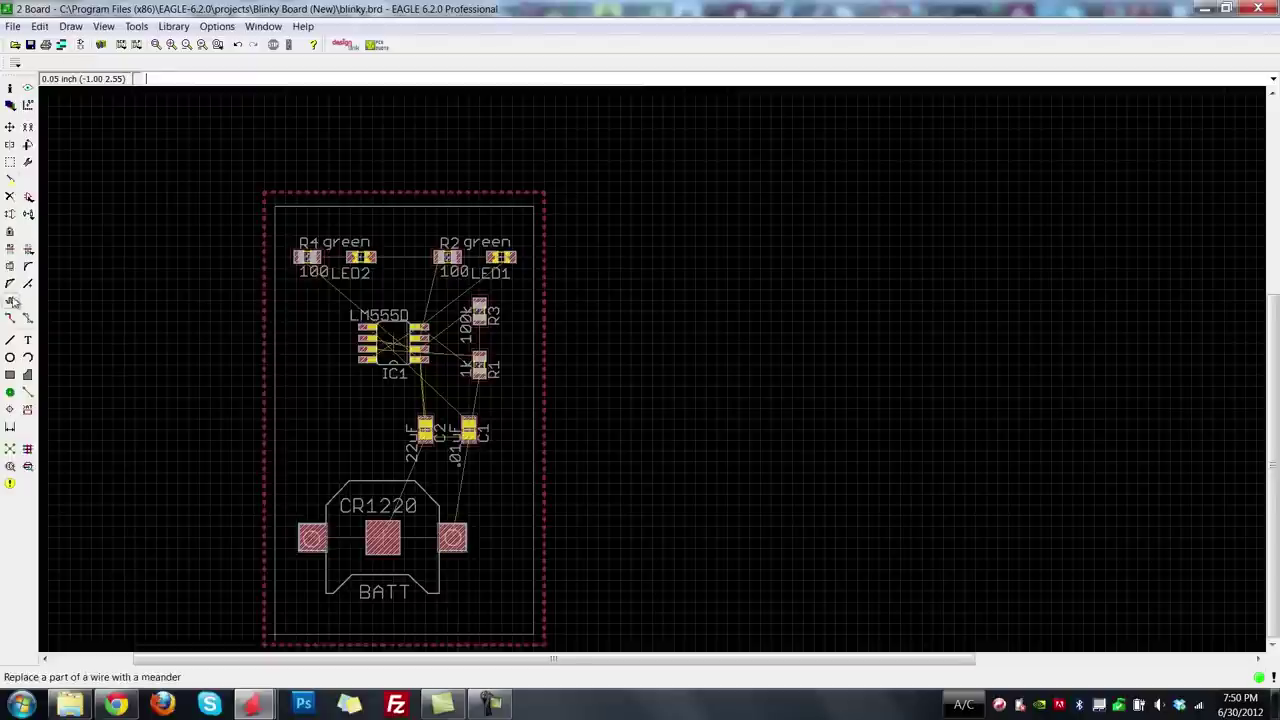
pyautogui.click(10, 249)
pyautogui.click(301, 195)
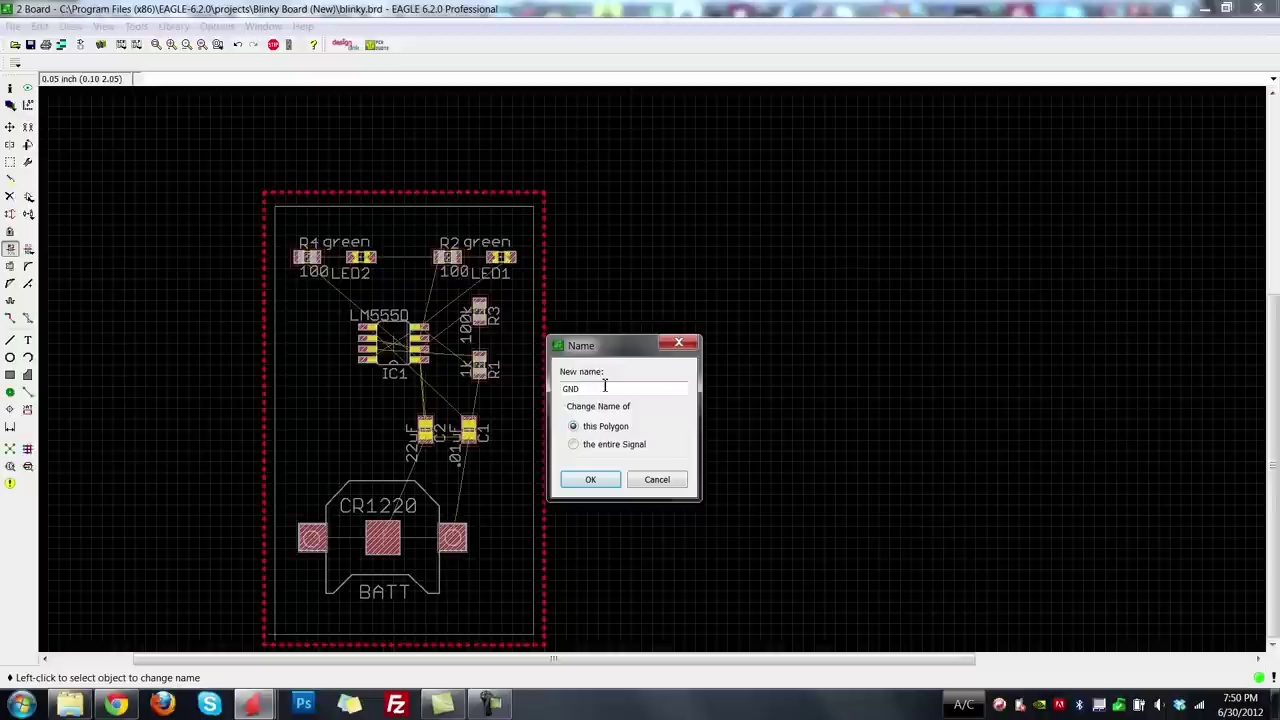
pyautogui.click(590, 480)
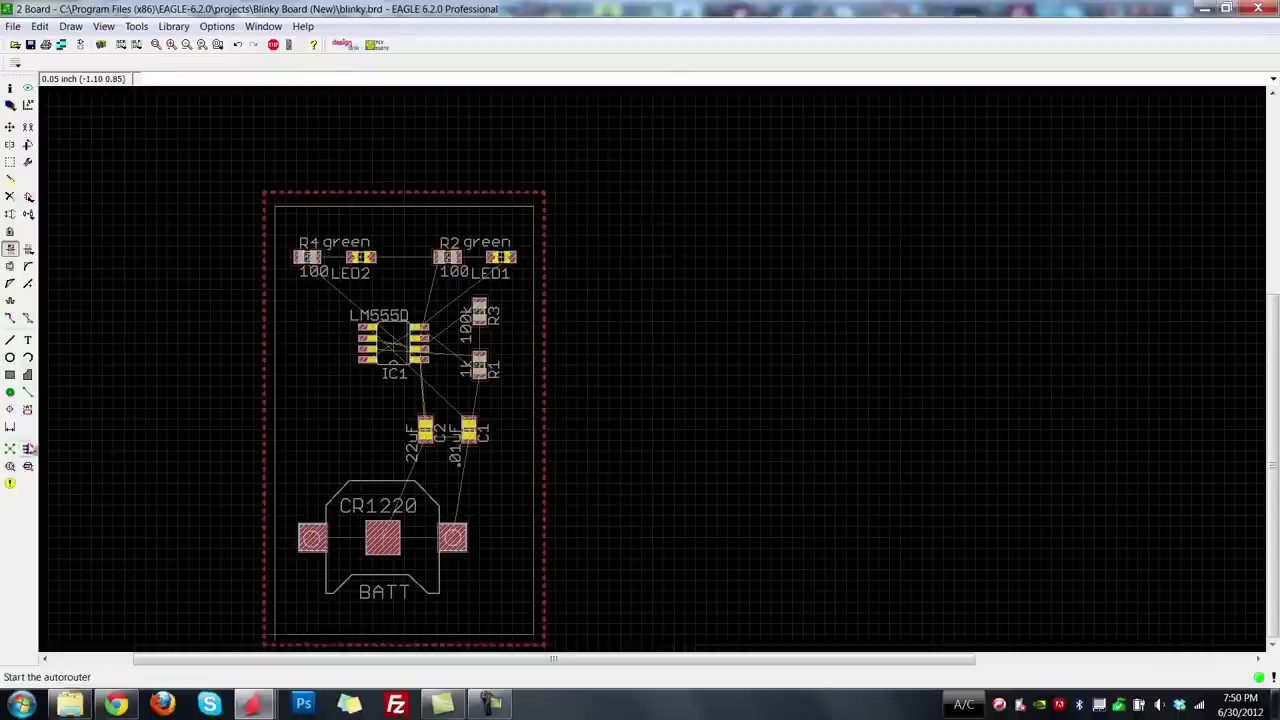
pyautogui.click(10, 449)
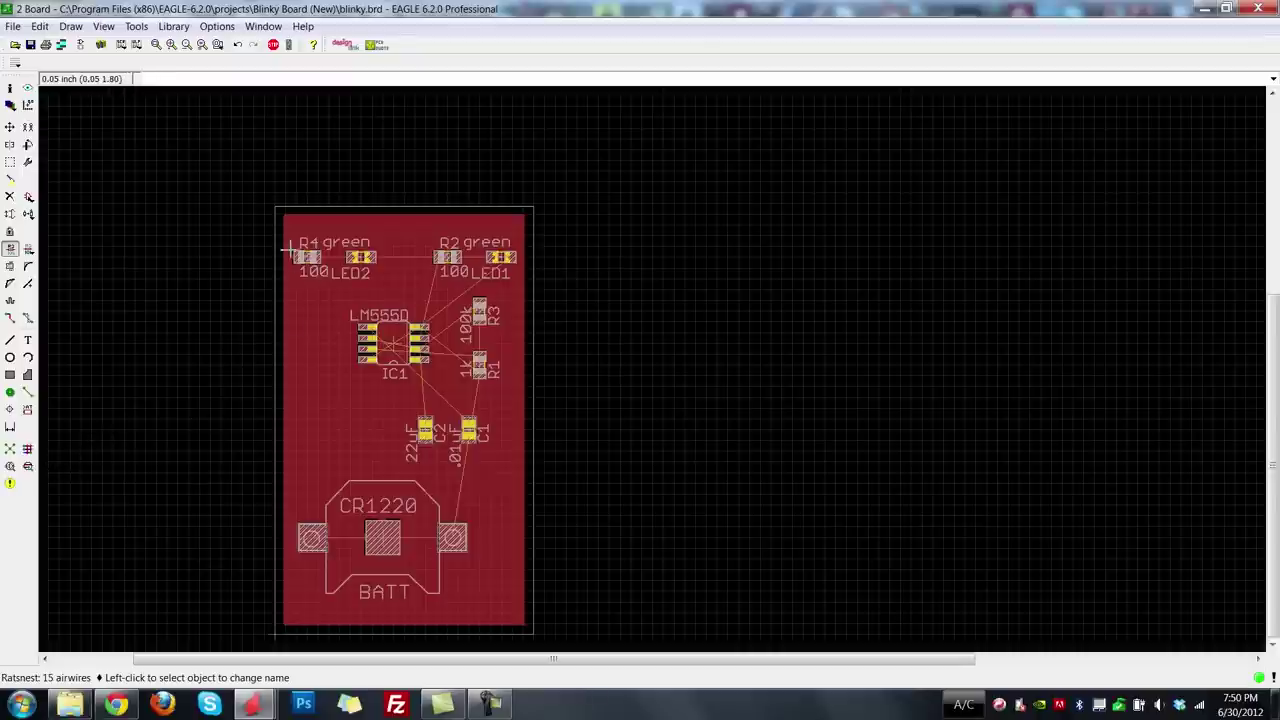
pyautogui.scroll(2, 290, 258)
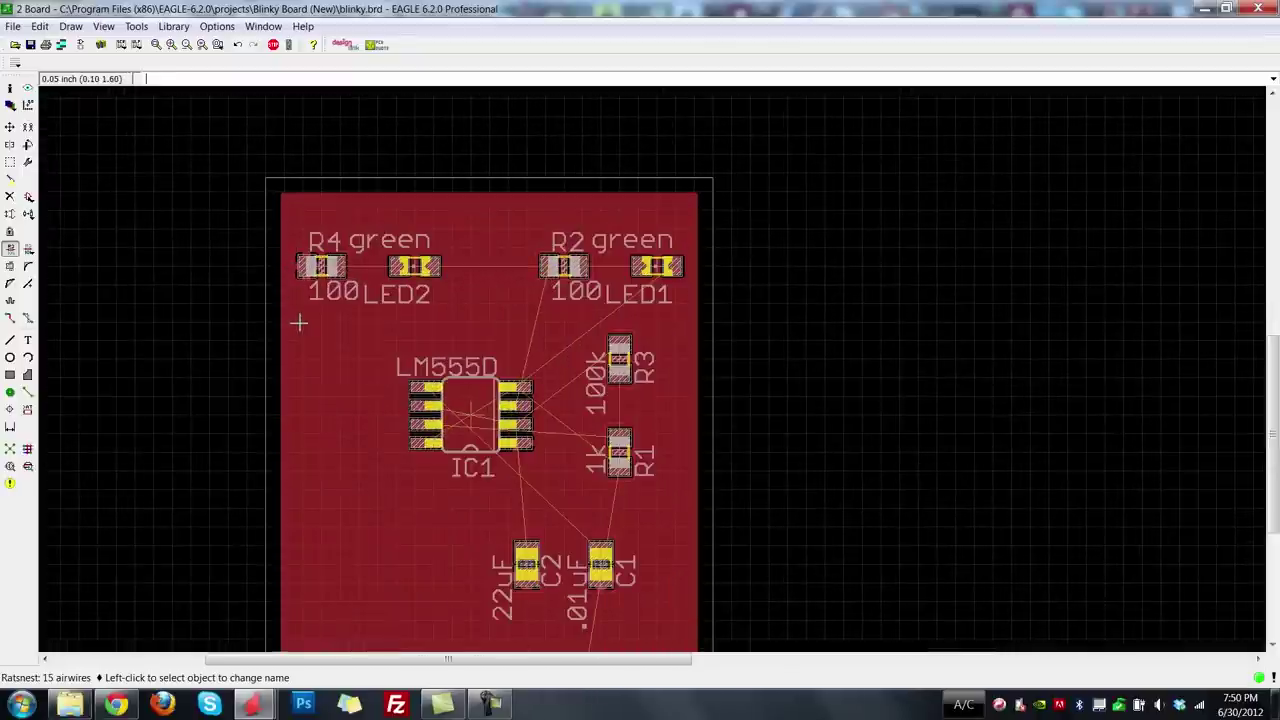
pyautogui.scroll(2, 298, 322)
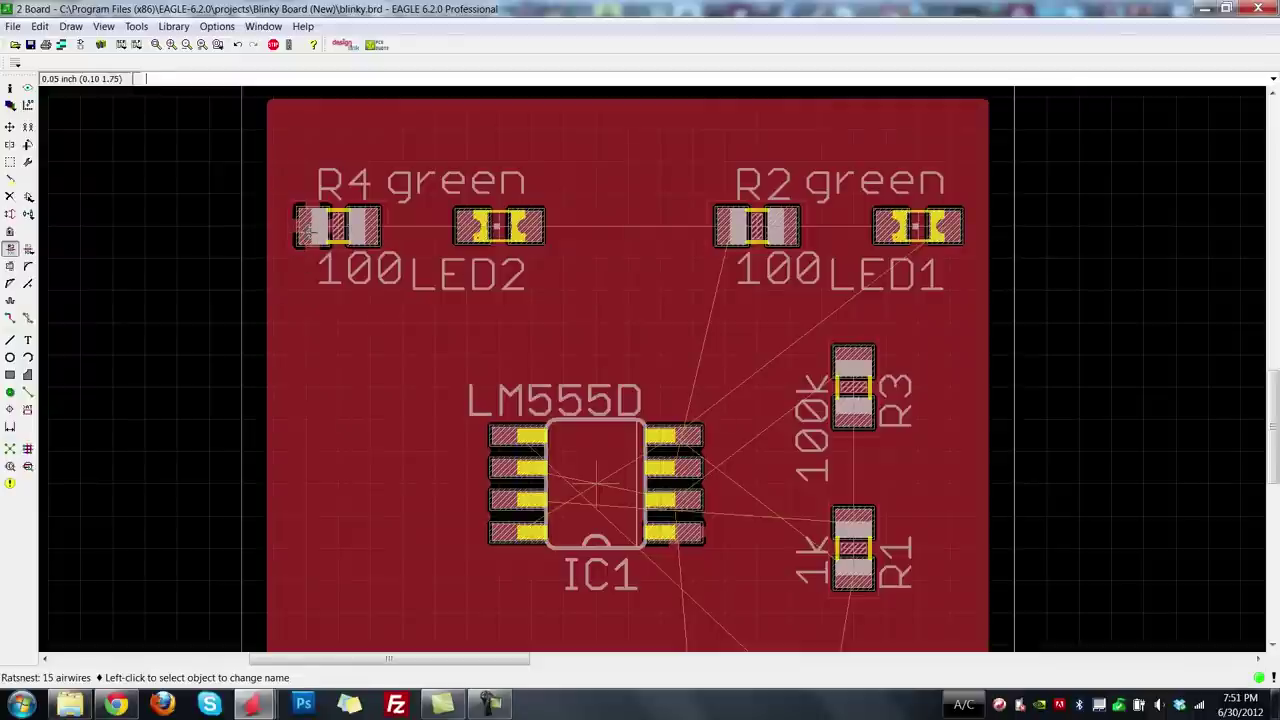
pyautogui.scroll(2, 308, 230)
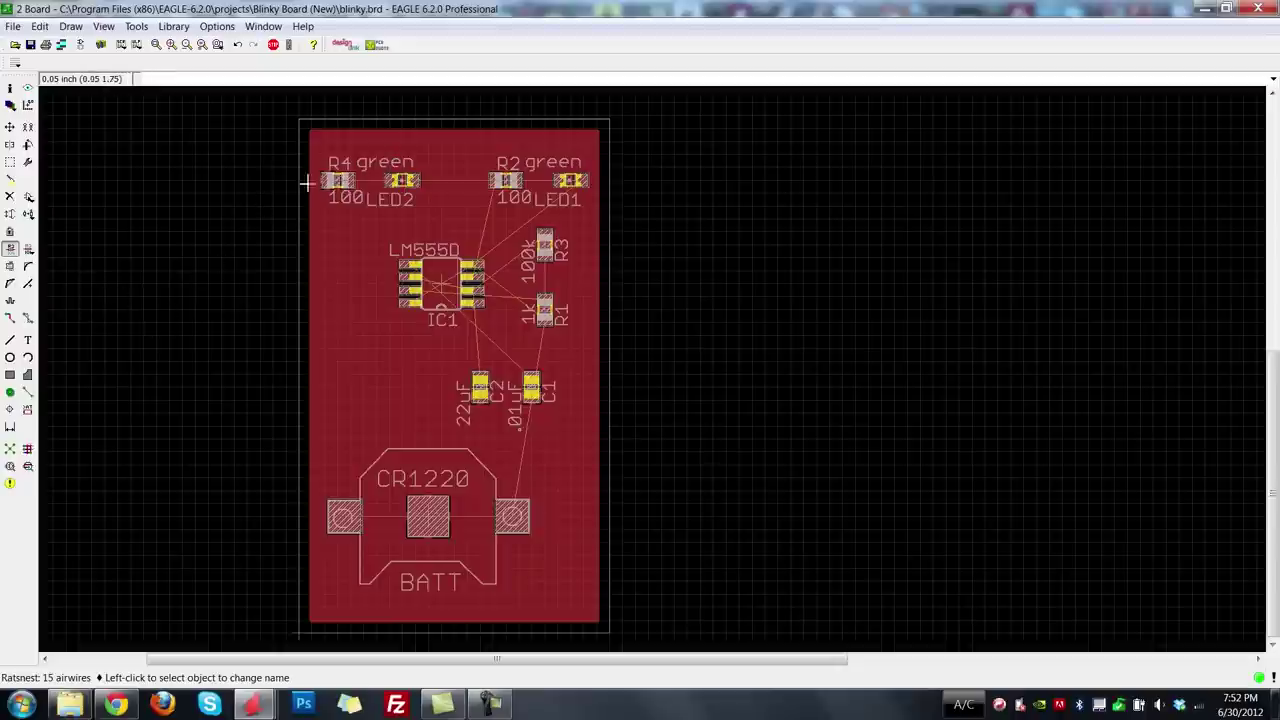
pyautogui.press('F7')
pyautogui.click(338, 181)
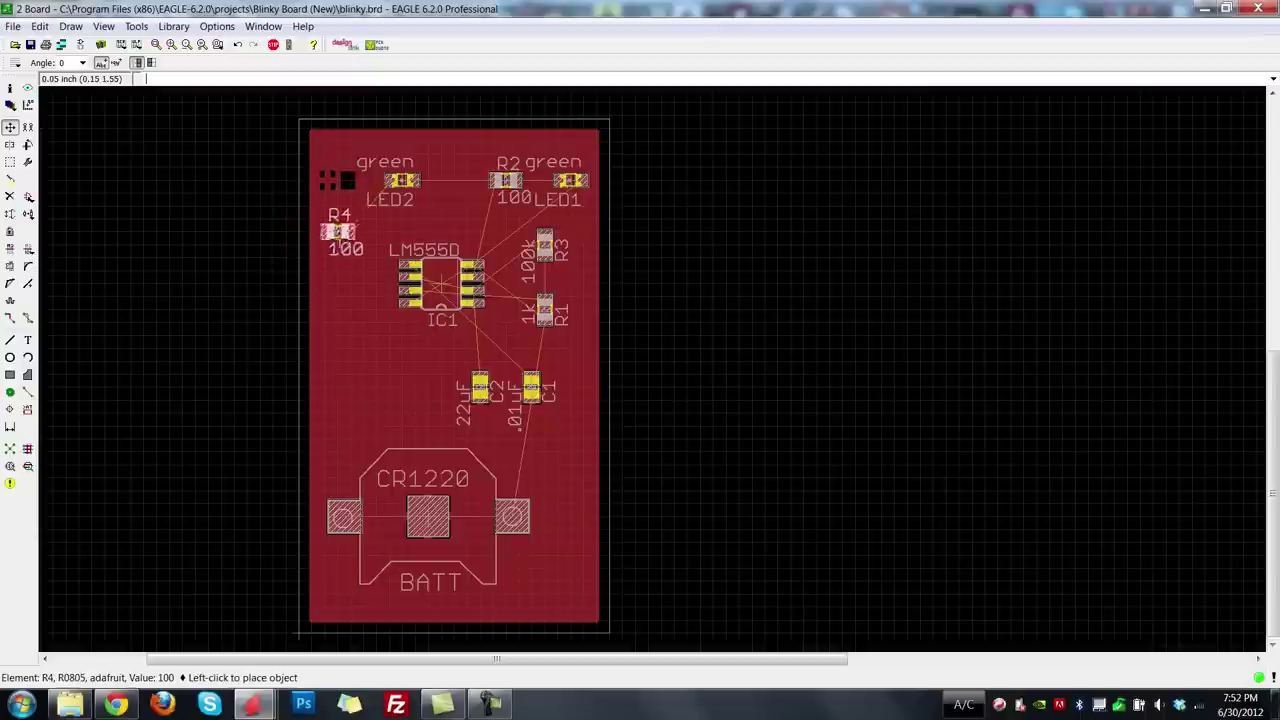
pyautogui.click(338, 181)
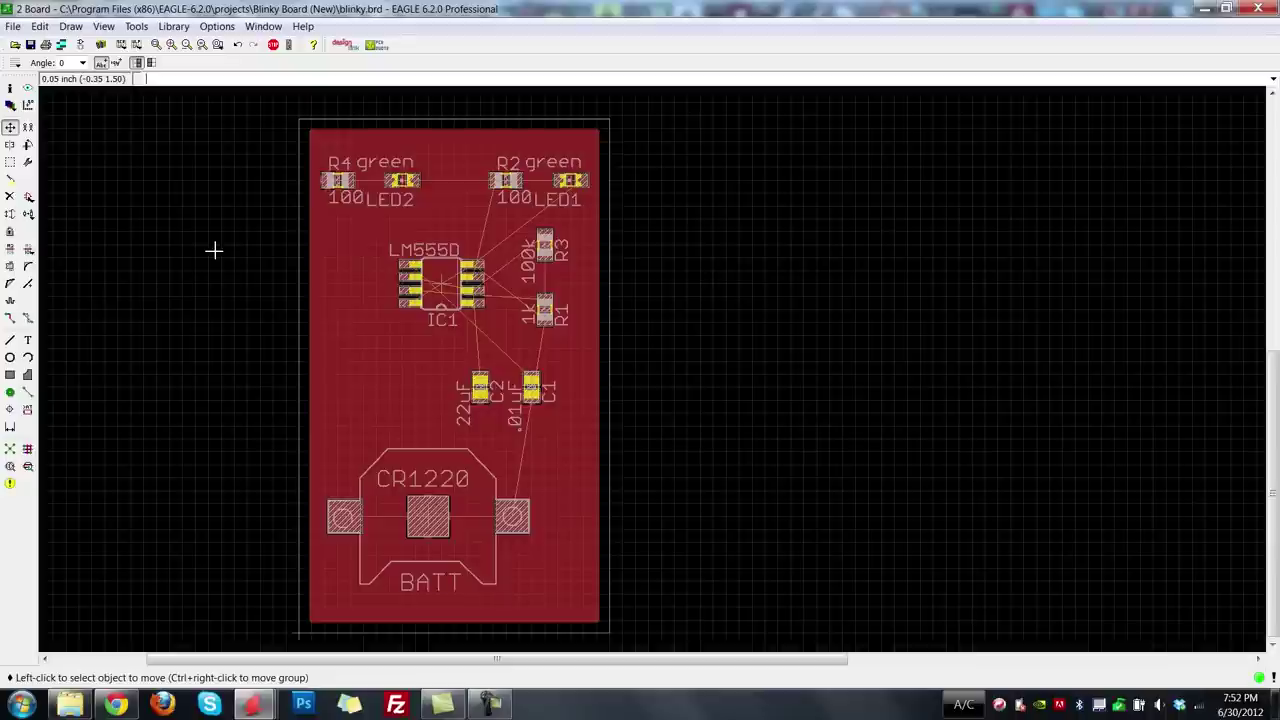
# Smash all the resistors, LEDs, capacitors, IC1 and the battery holder to separate their labels from the parts.
pyautogui.click(10, 267)
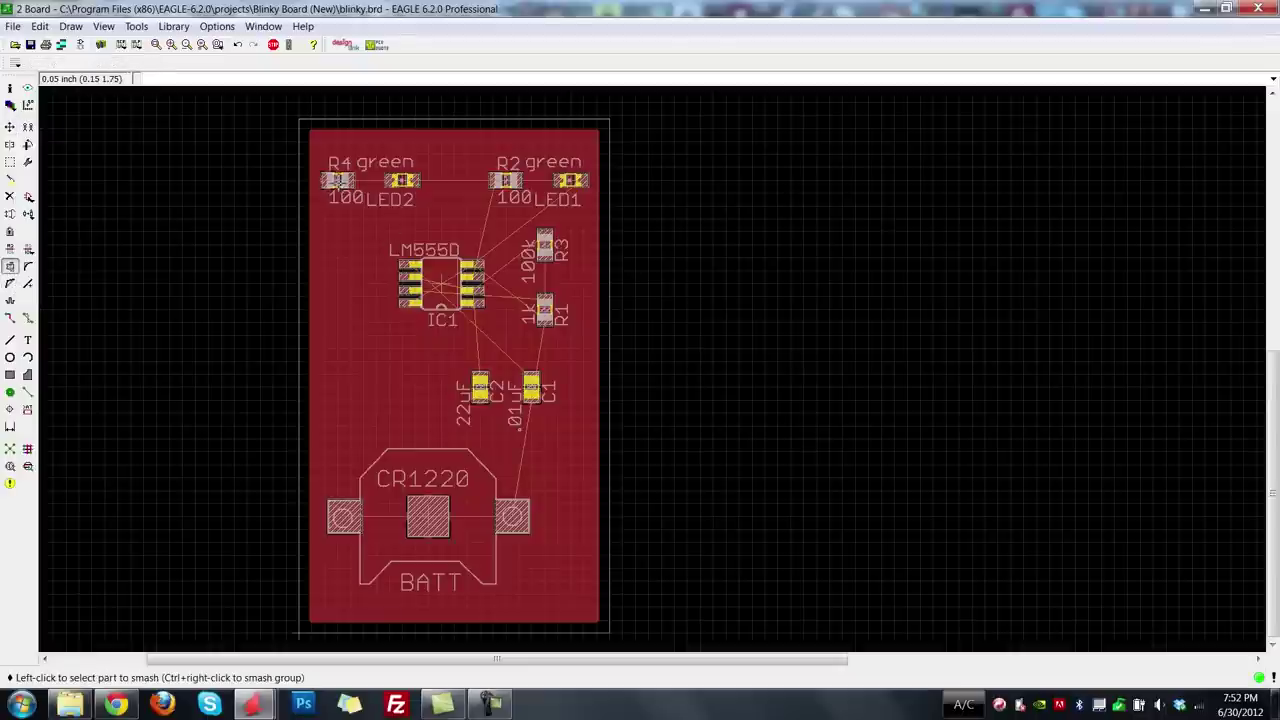
pyautogui.click(338, 181)
pyautogui.click(402, 181)
pyautogui.click(505, 181)
pyautogui.click(570, 180)
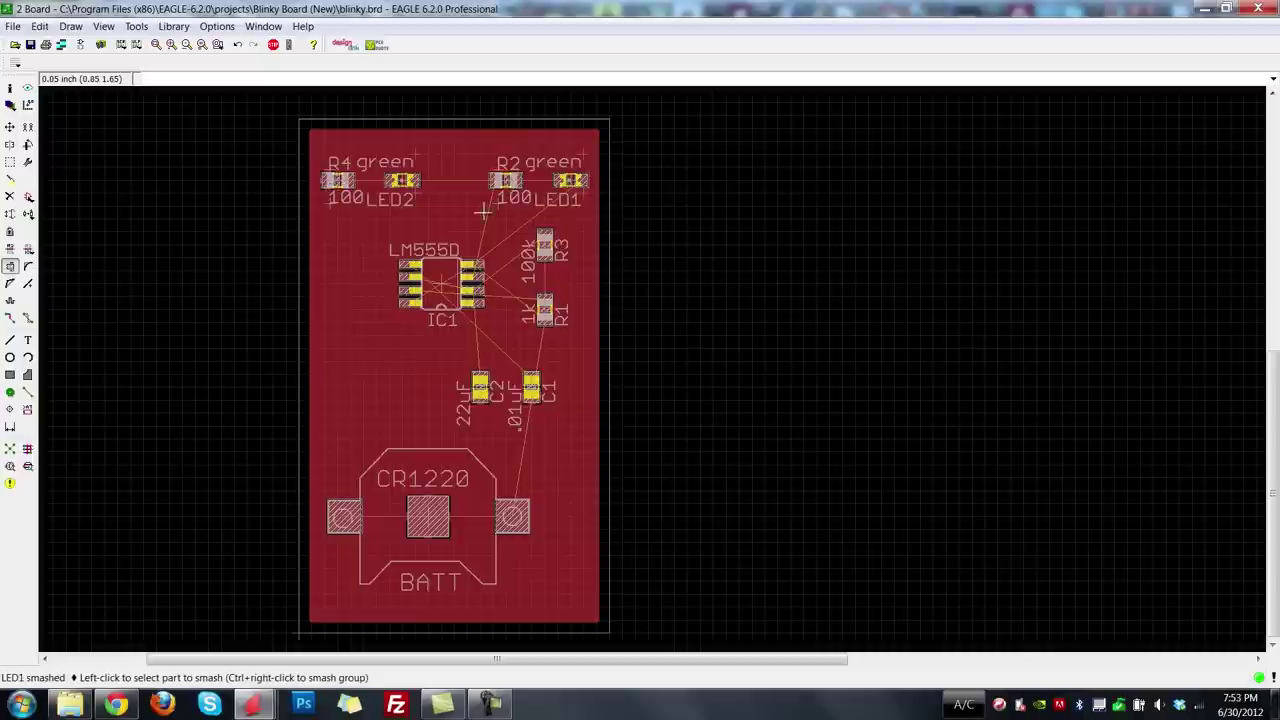
pyautogui.click(440, 277)
pyautogui.click(544, 246)
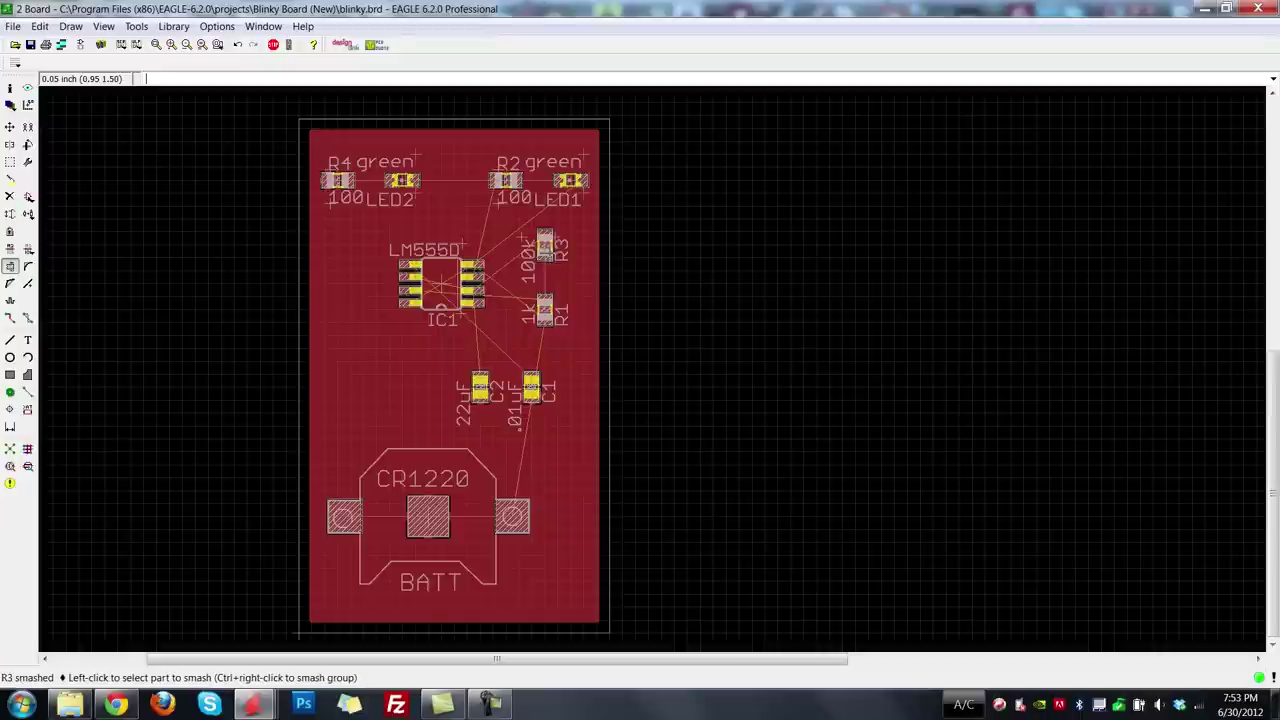
pyautogui.click(531, 388)
pyautogui.click(480, 388)
pyautogui.click(430, 516)
# Delete the value labels of R4, LED2, R2, LED1, R3, IC1, R1, C2 and C1.
pyautogui.click(10, 196)
pyautogui.click(330, 203)
pyautogui.click(417, 158)
pyautogui.click(506, 201)
pyautogui.click(556, 162)
pyautogui.click(516, 240)
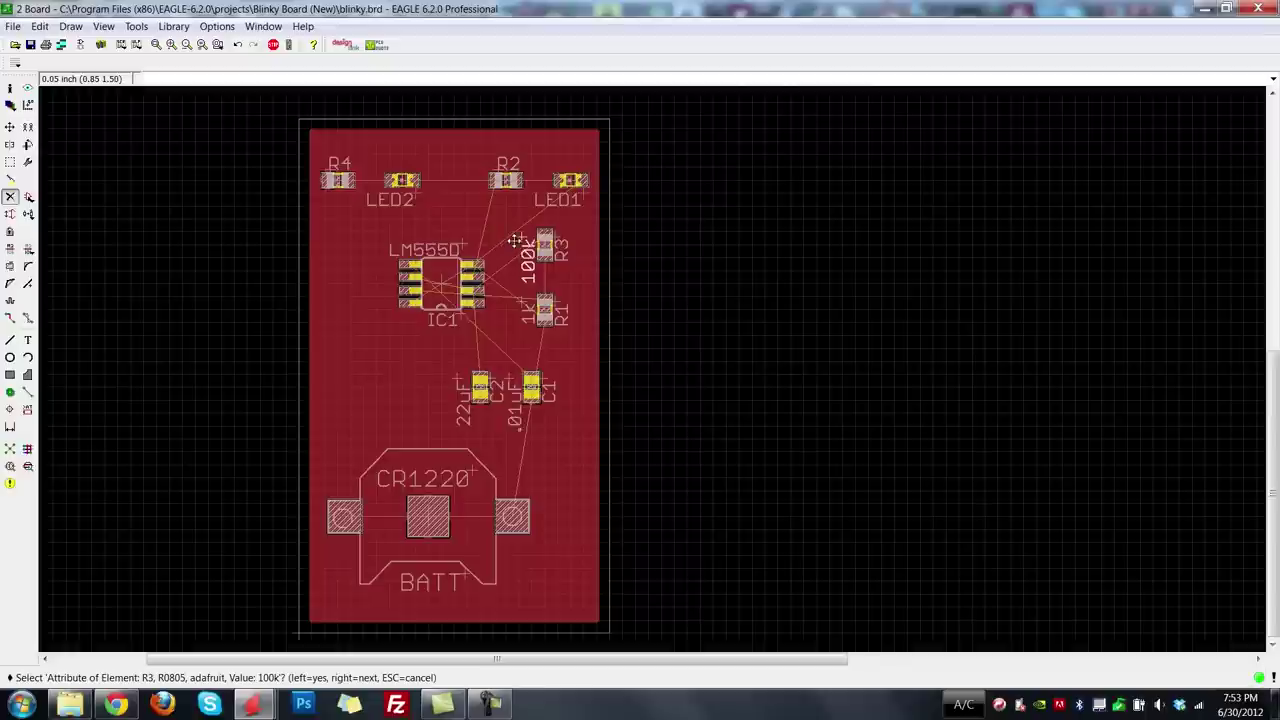
pyautogui.click(514, 241)
pyautogui.click(458, 245)
pyautogui.click(518, 314)
pyautogui.click(518, 313)
pyautogui.click(458, 378)
pyautogui.click(510, 376)
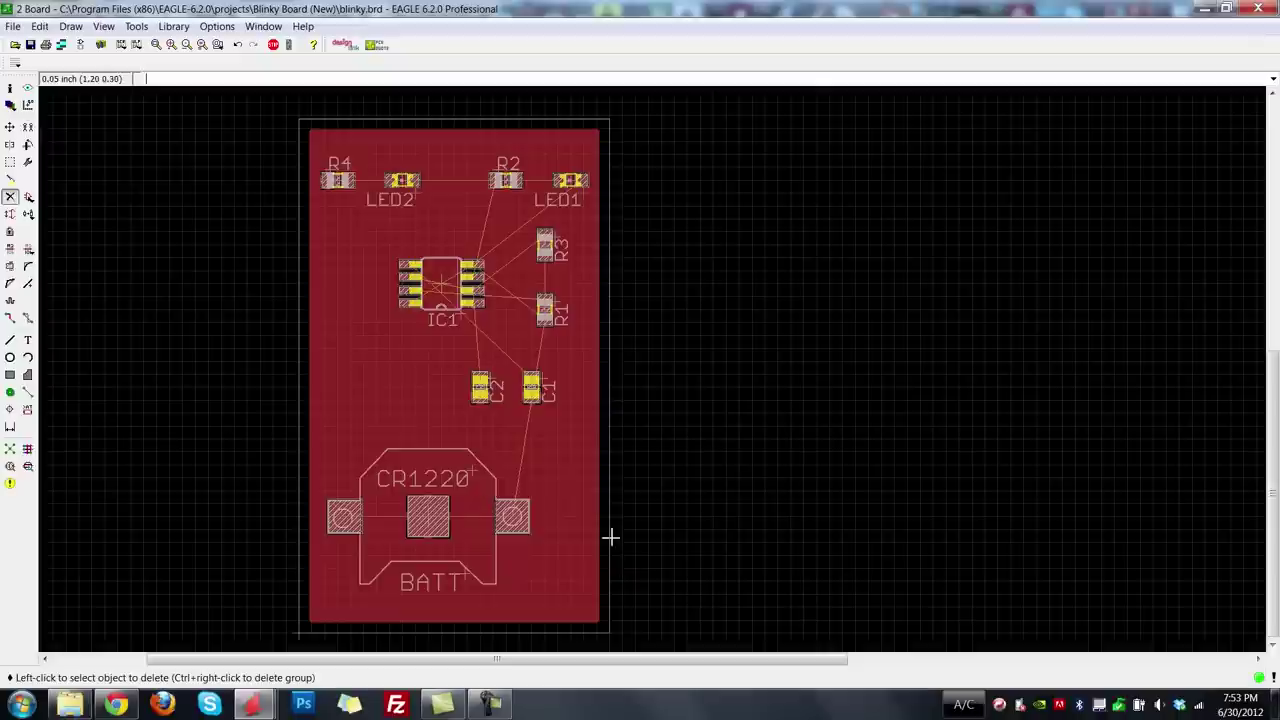
# Move the LED2 name label above its LED and shift the R4 name label slightly up from its resistor.
pyautogui.click(10, 127)
pyautogui.click(412, 200)
pyautogui.click(430, 155)
pyautogui.click(338, 165)
pyautogui.click(337, 160)
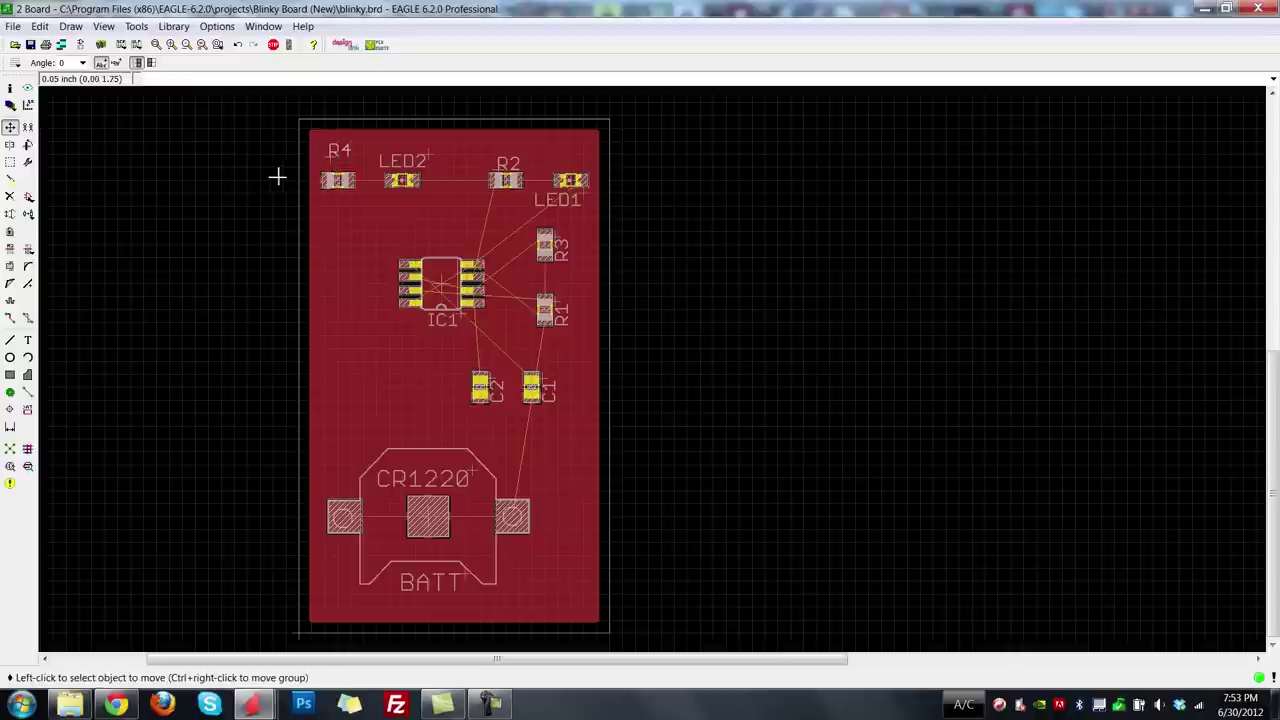
# Try to reposition the R4 name label, and check the grid size and alternate grid settings.
pyautogui.click(338, 151)
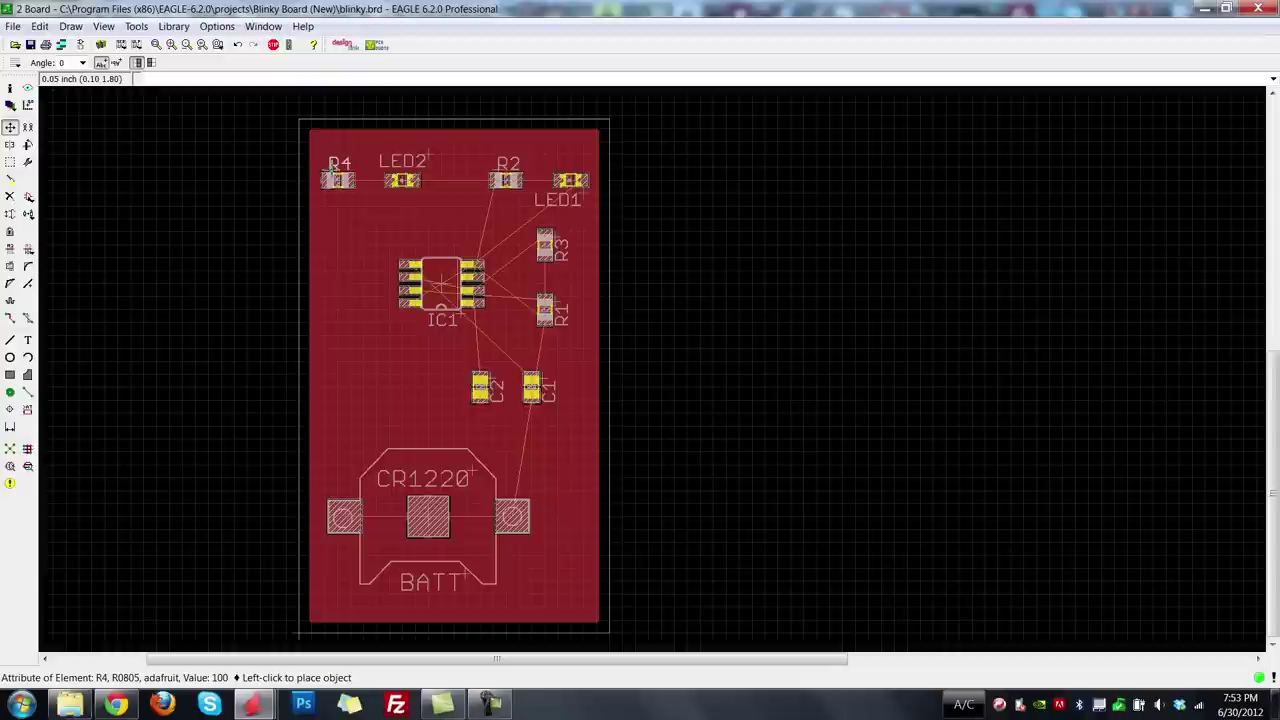
pyautogui.click(338, 152)
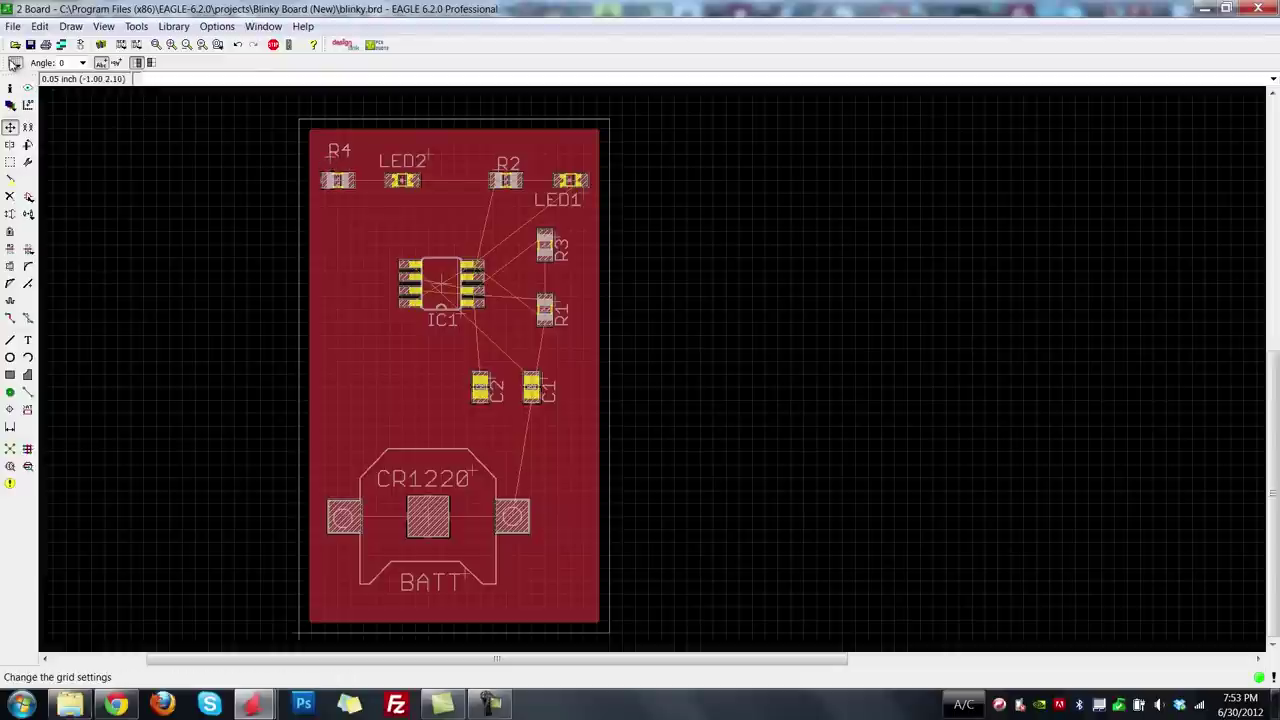
pyautogui.click(14, 62)
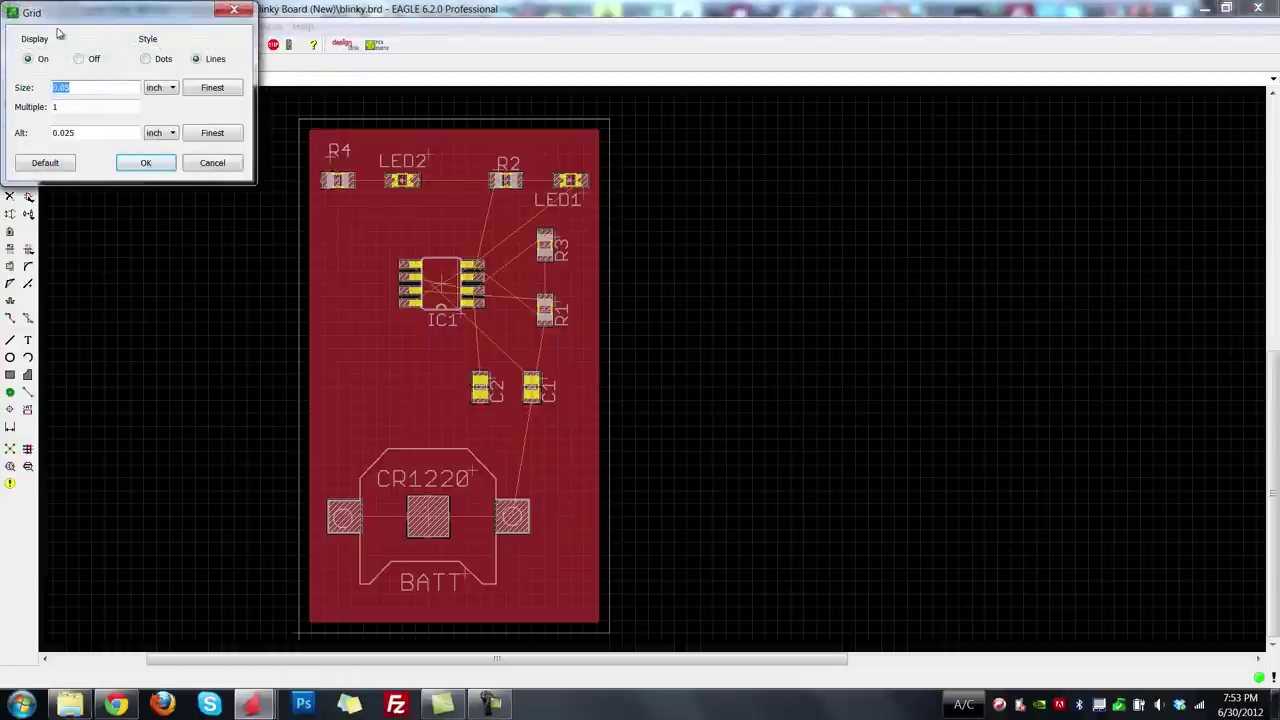
pyautogui.moveTo(62, 18); pyautogui.dragTo(134, 68)
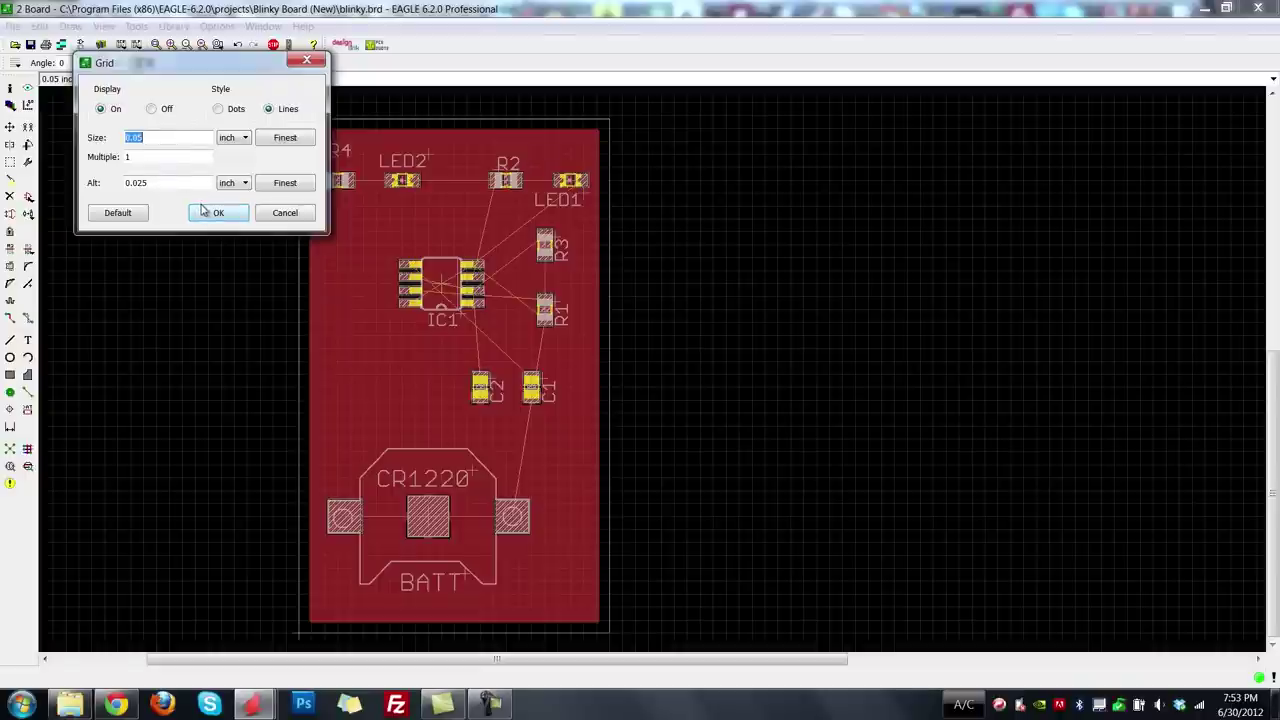
pyautogui.click(284, 212)
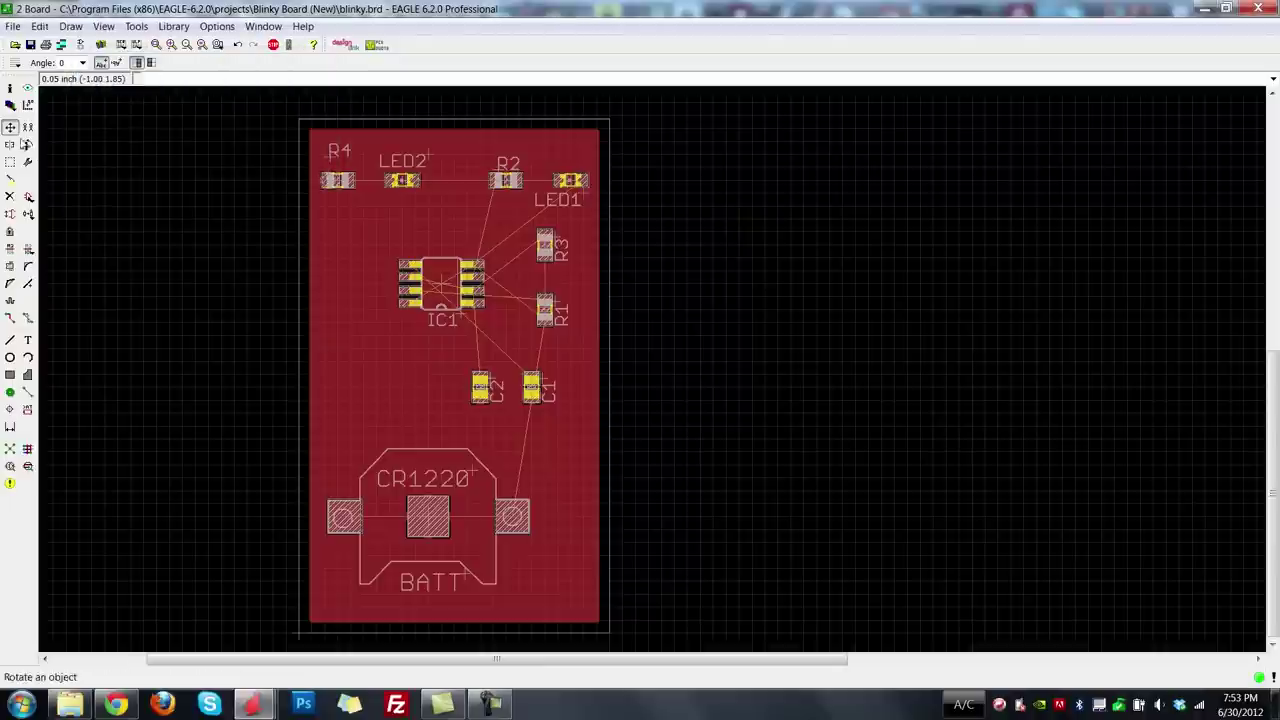
# Try moving resistor R4 on the finer alternate grid.
pyautogui.click(349, 183)
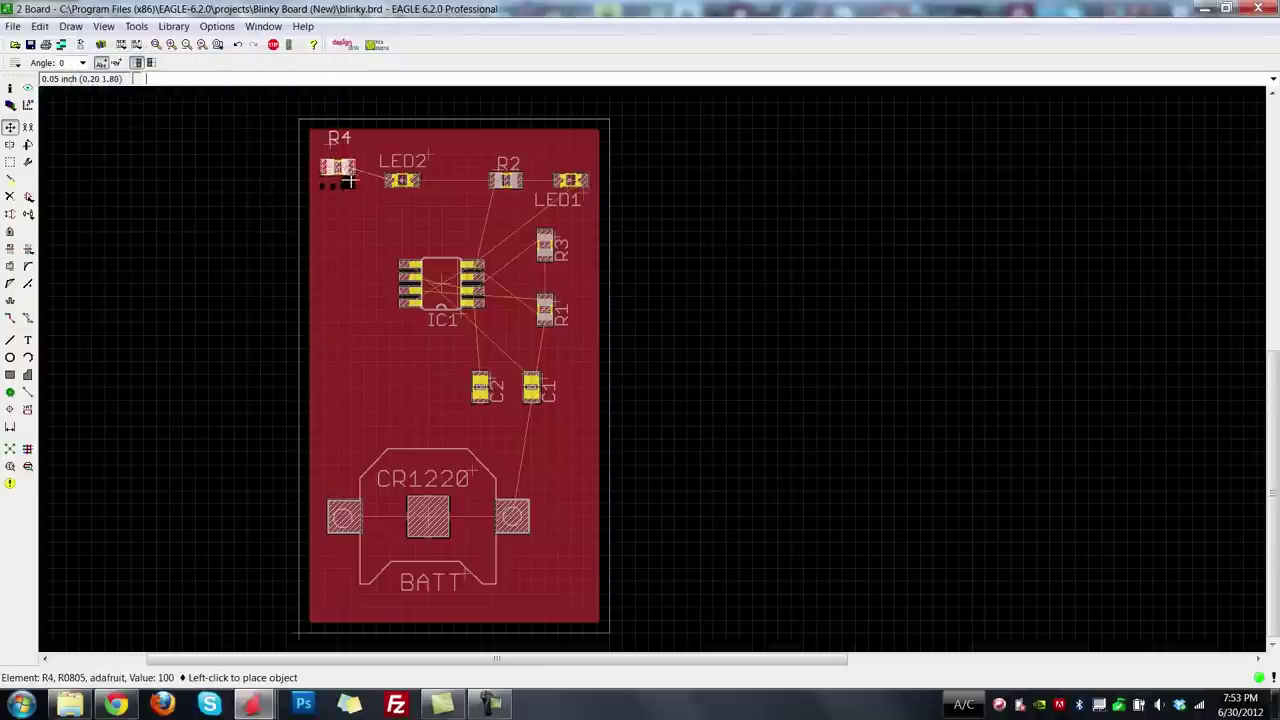
pyautogui.press('alt')
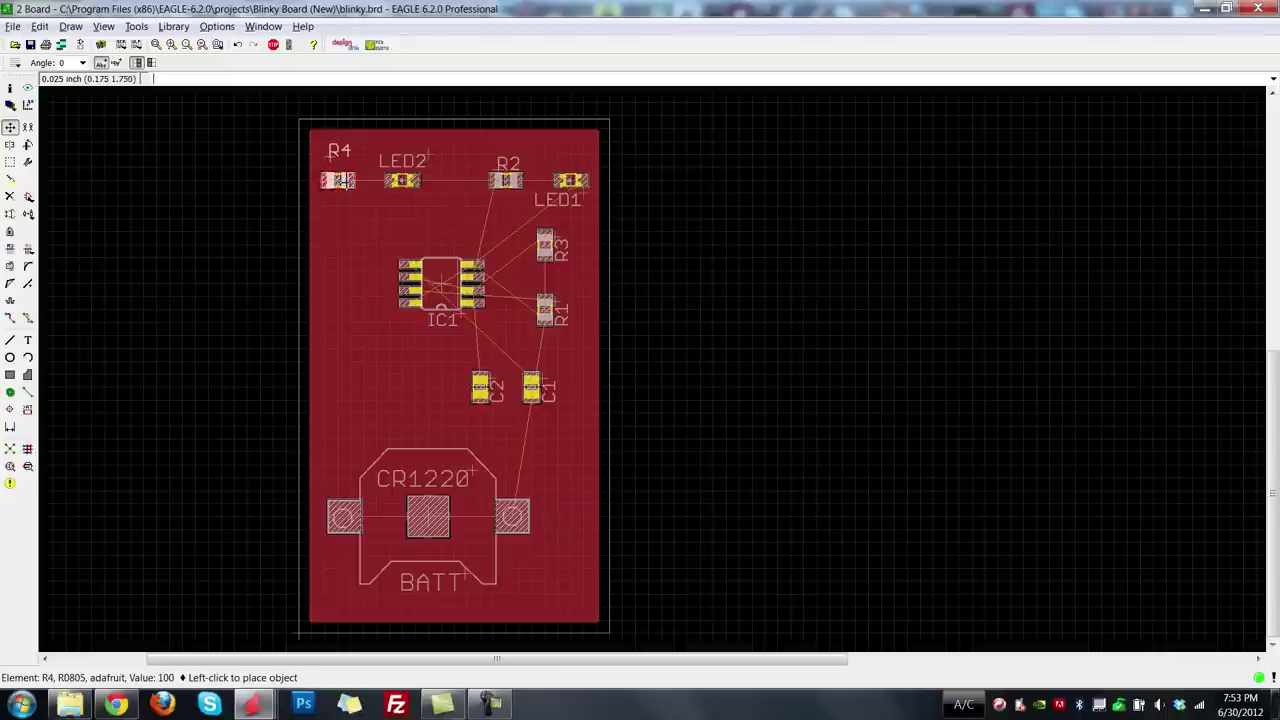
pyautogui.click(343, 181)
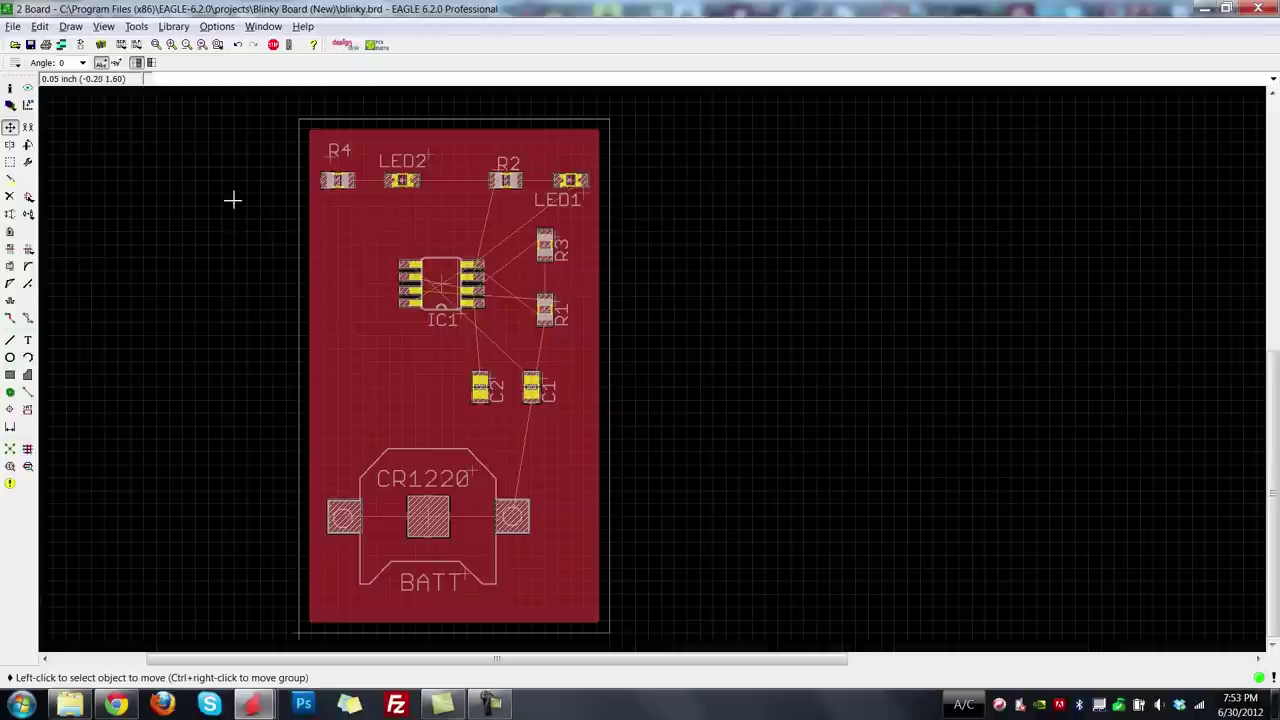
# Set the board grid size to 0.025 inch and the alternate grid to 0.0125 inch.
pyautogui.click(15, 63)
pyautogui.click(97, 88)
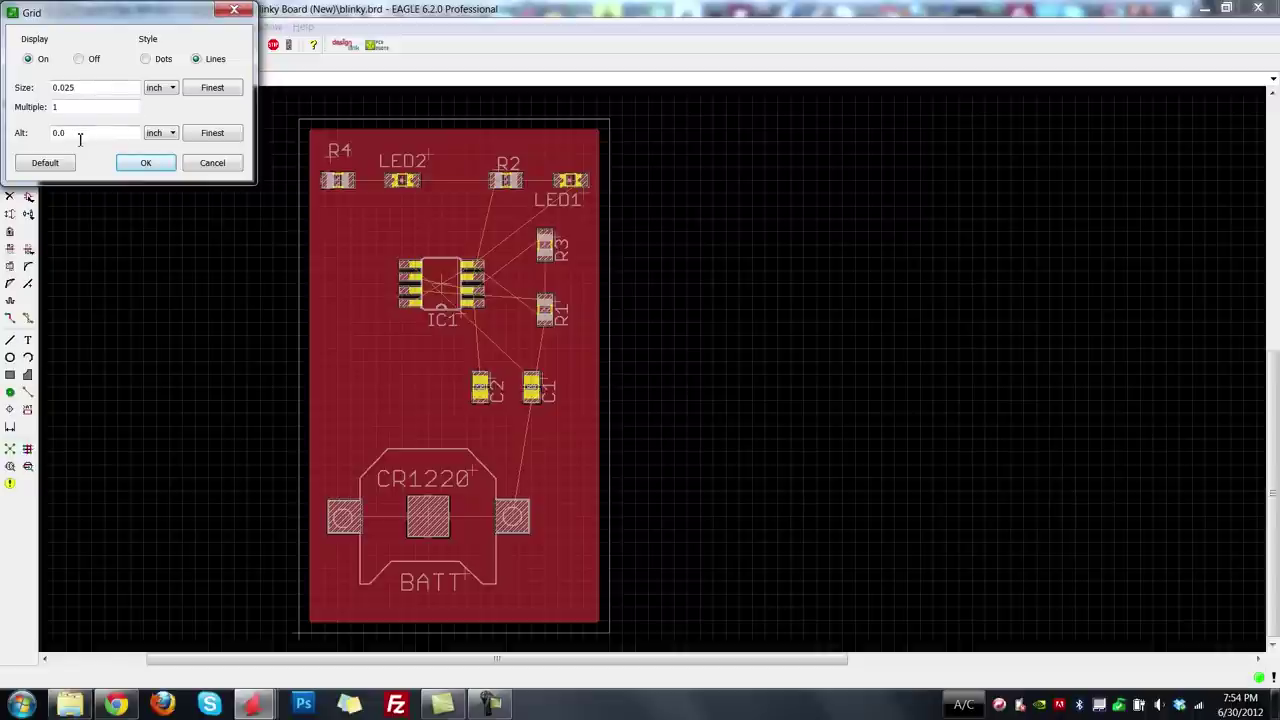
pyautogui.write('125')
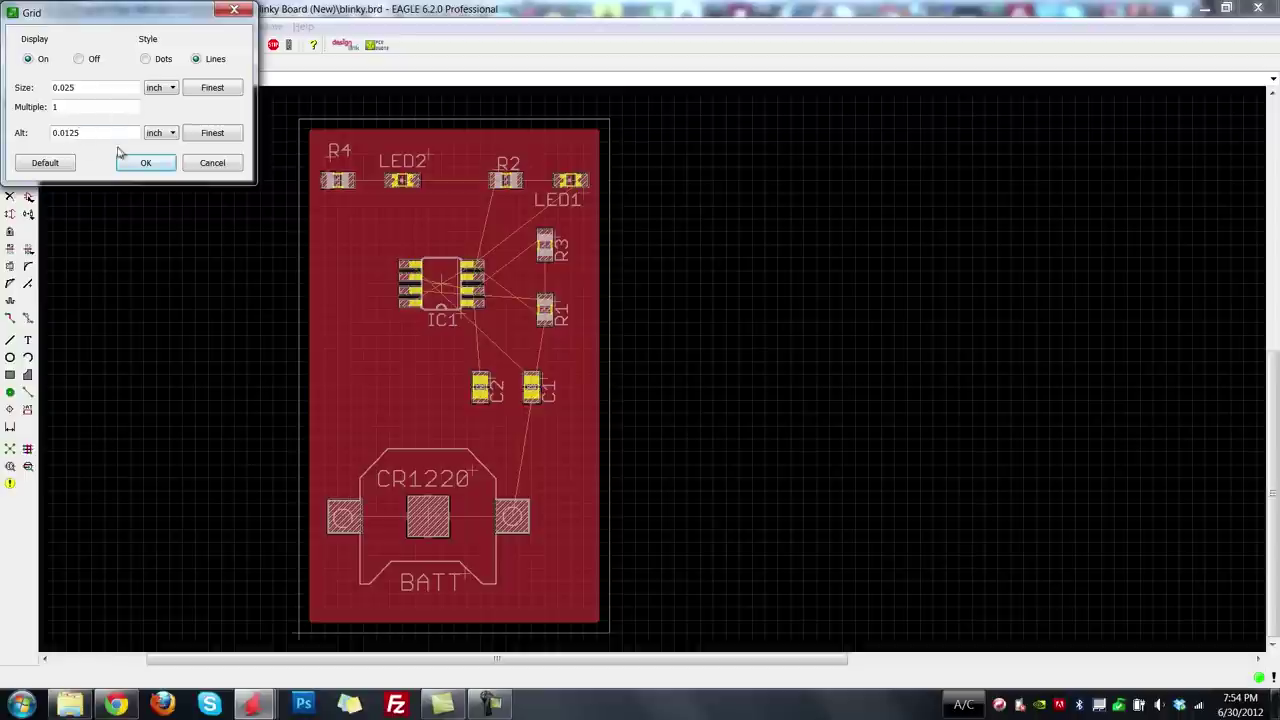
pyautogui.click(145, 163)
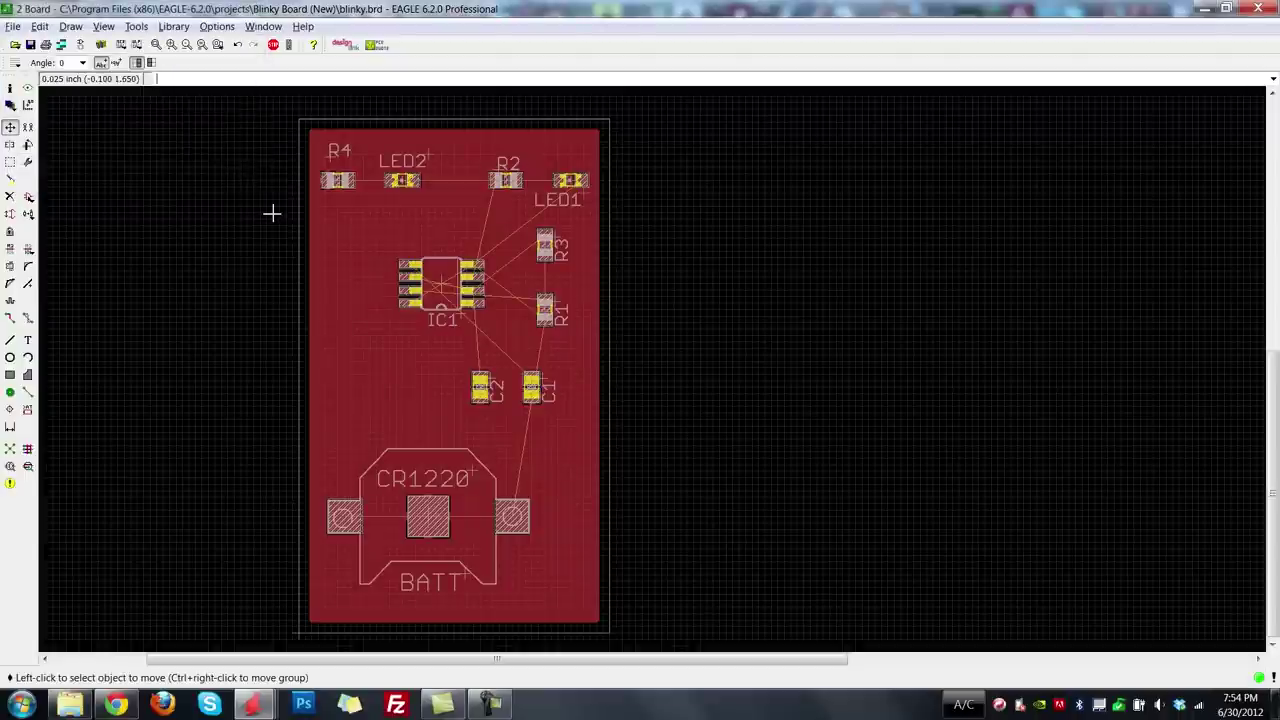
# Move the R4 name label closer to its resistor so it sits directly above it.
pyautogui.scroll(3, 271, 213)
pyautogui.click(10, 127)
pyautogui.click(362, 118)
pyautogui.click(386, 144)
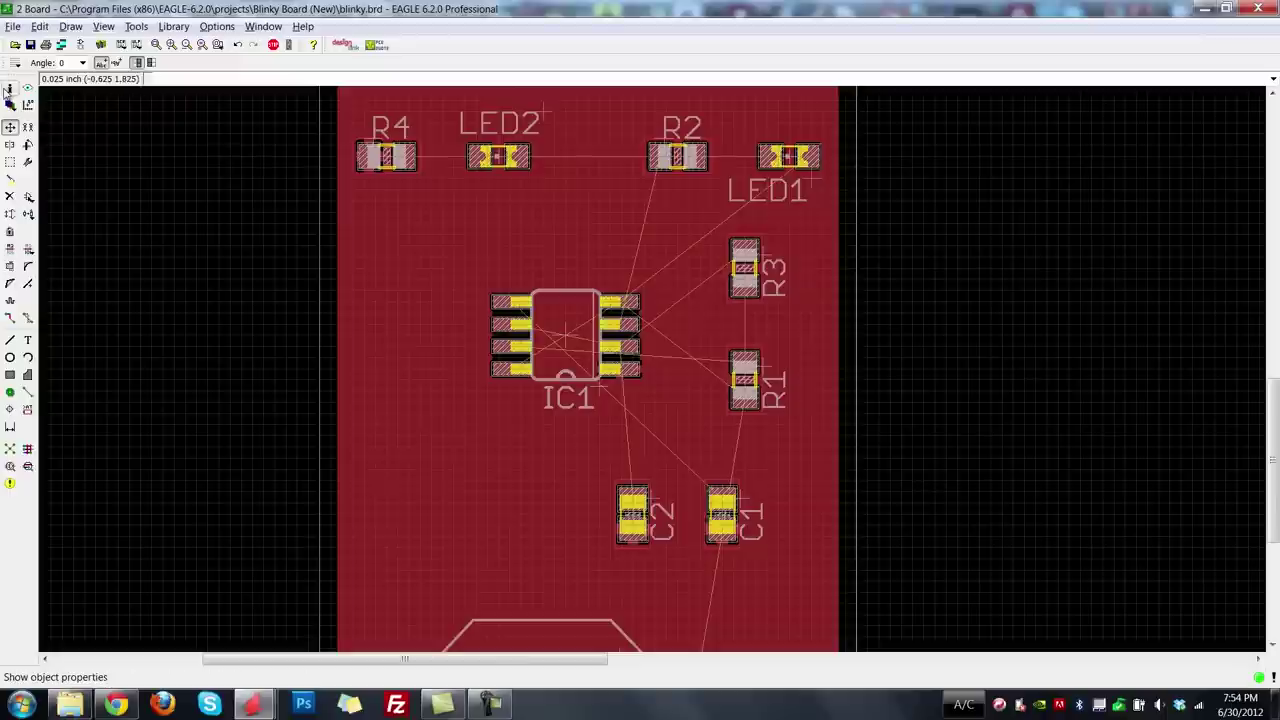
# Apply bottom-left alignment to the R4 name label and shift the label one grid step left to X 0.125.
pyautogui.click(11, 90)
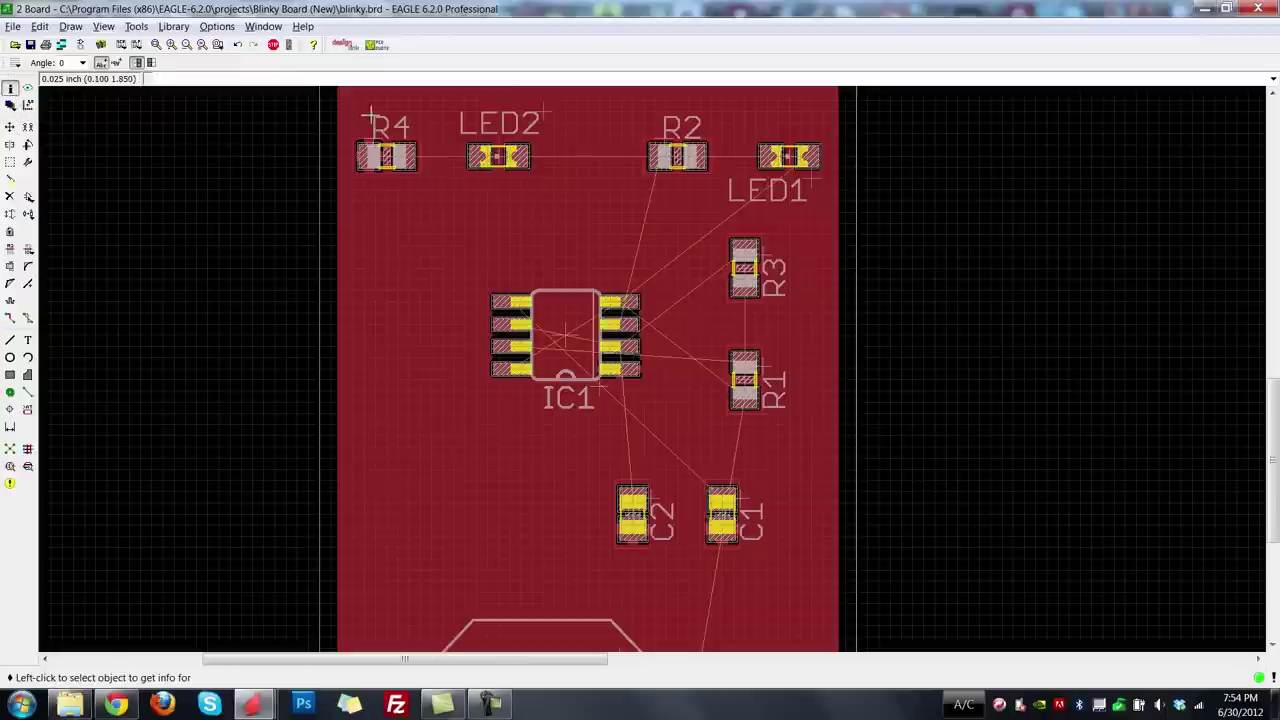
pyautogui.click(384, 136)
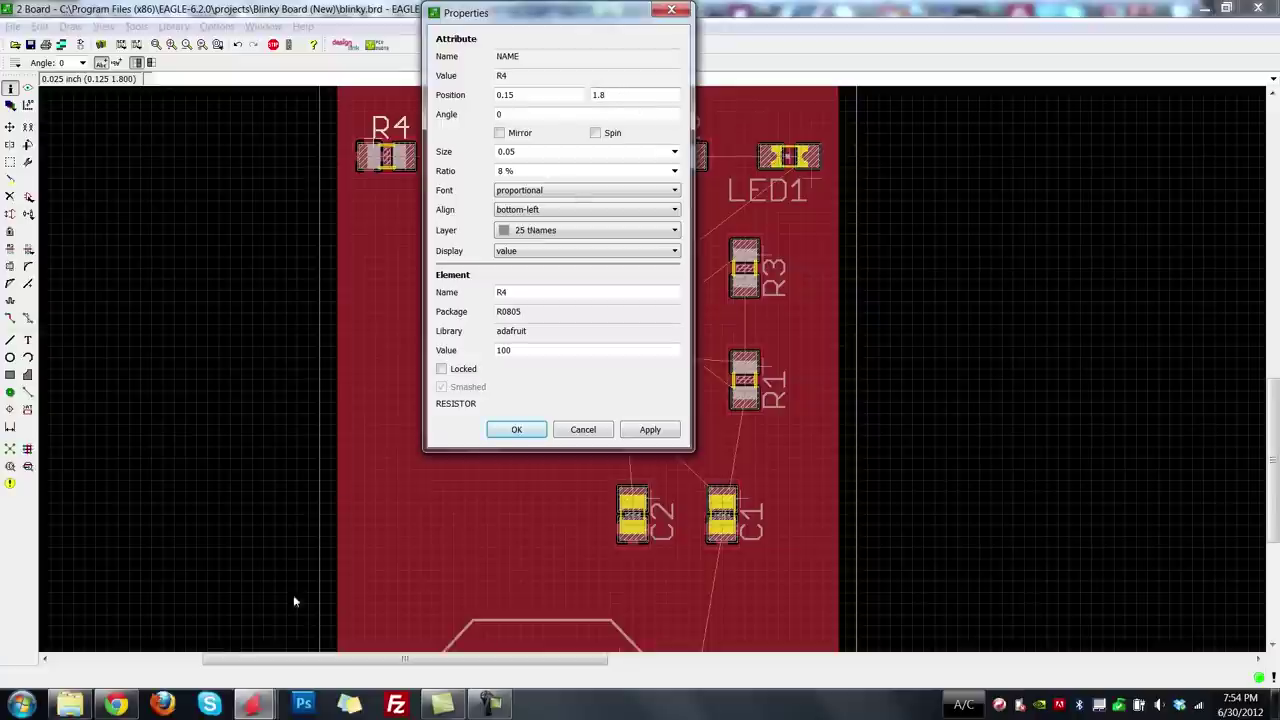
pyautogui.click(650, 430)
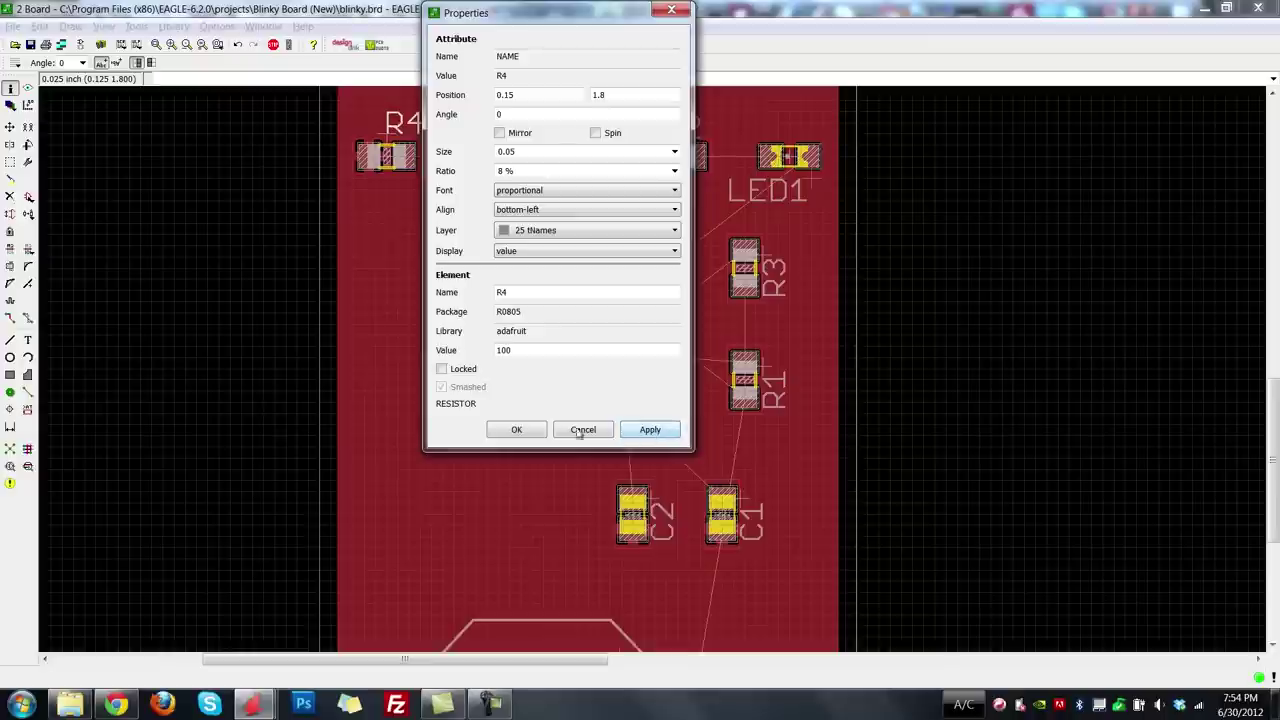
pyautogui.click(540, 432)
pyautogui.click(10, 127)
pyautogui.click(395, 138)
pyautogui.click(377, 136)
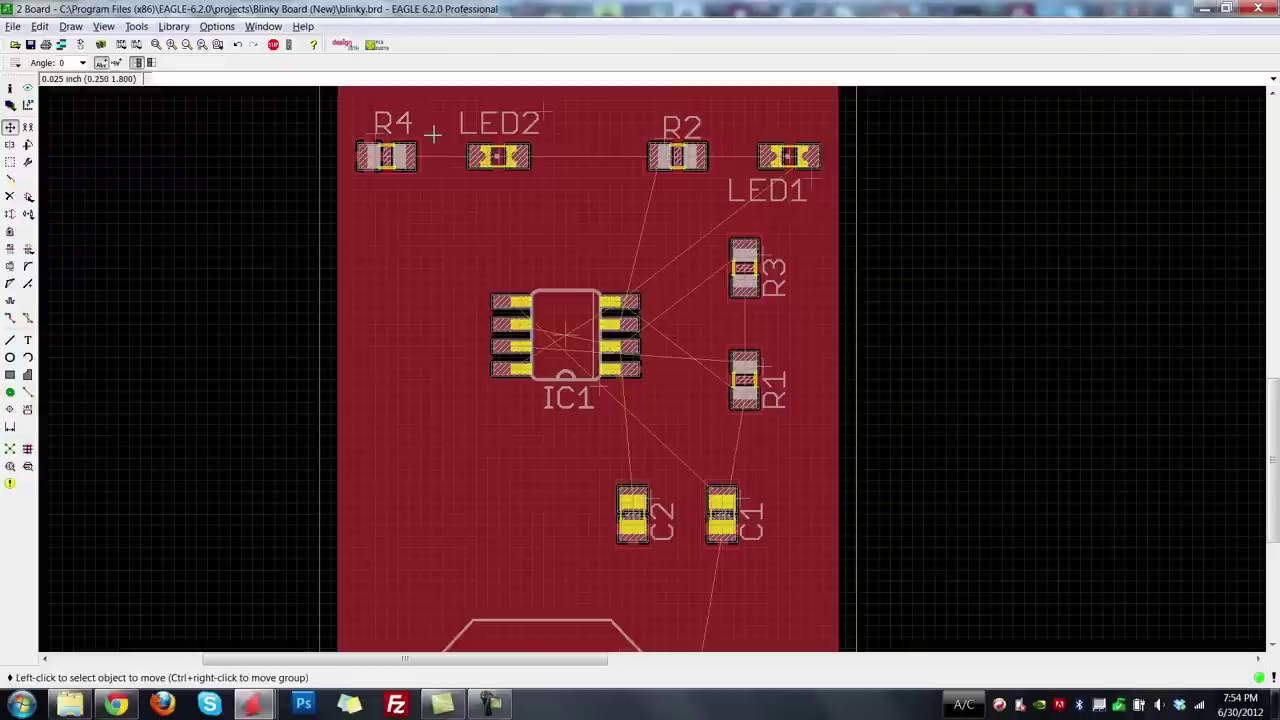
# Try rotating the R4 name label in 90-degree steps.
pyautogui.click(28, 144)
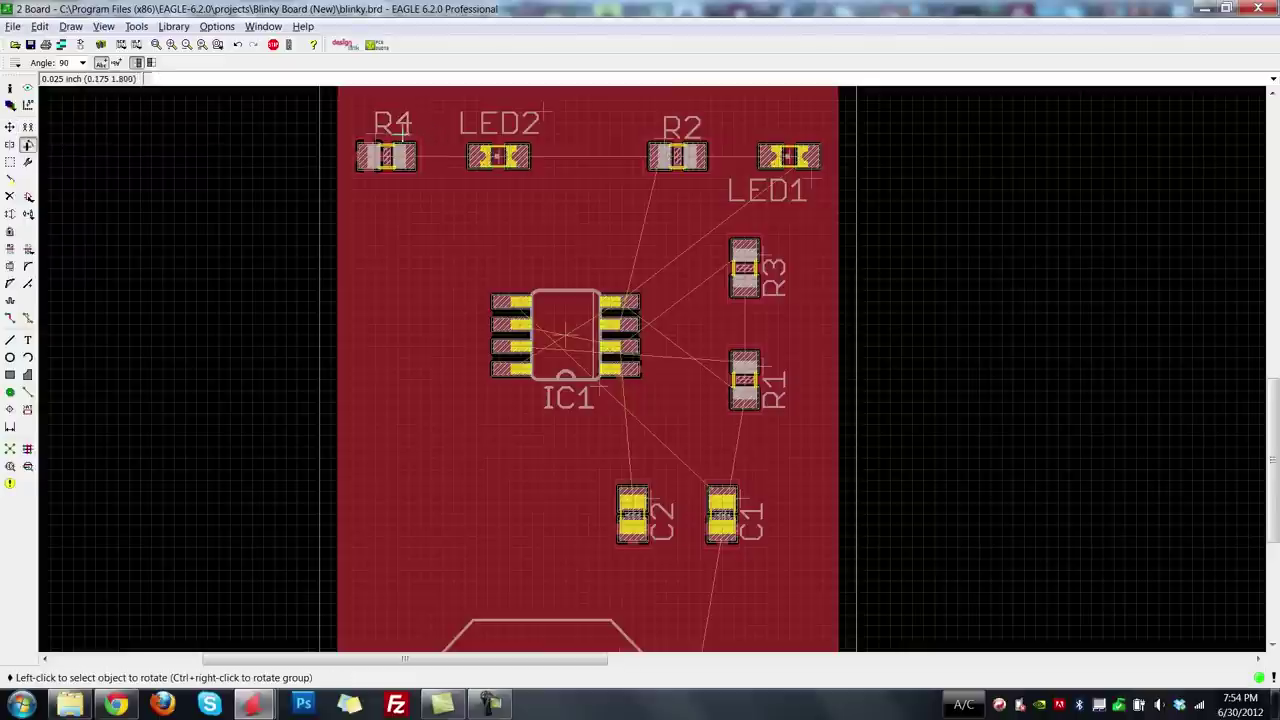
pyautogui.click(373, 126)
pyautogui.click(379, 123)
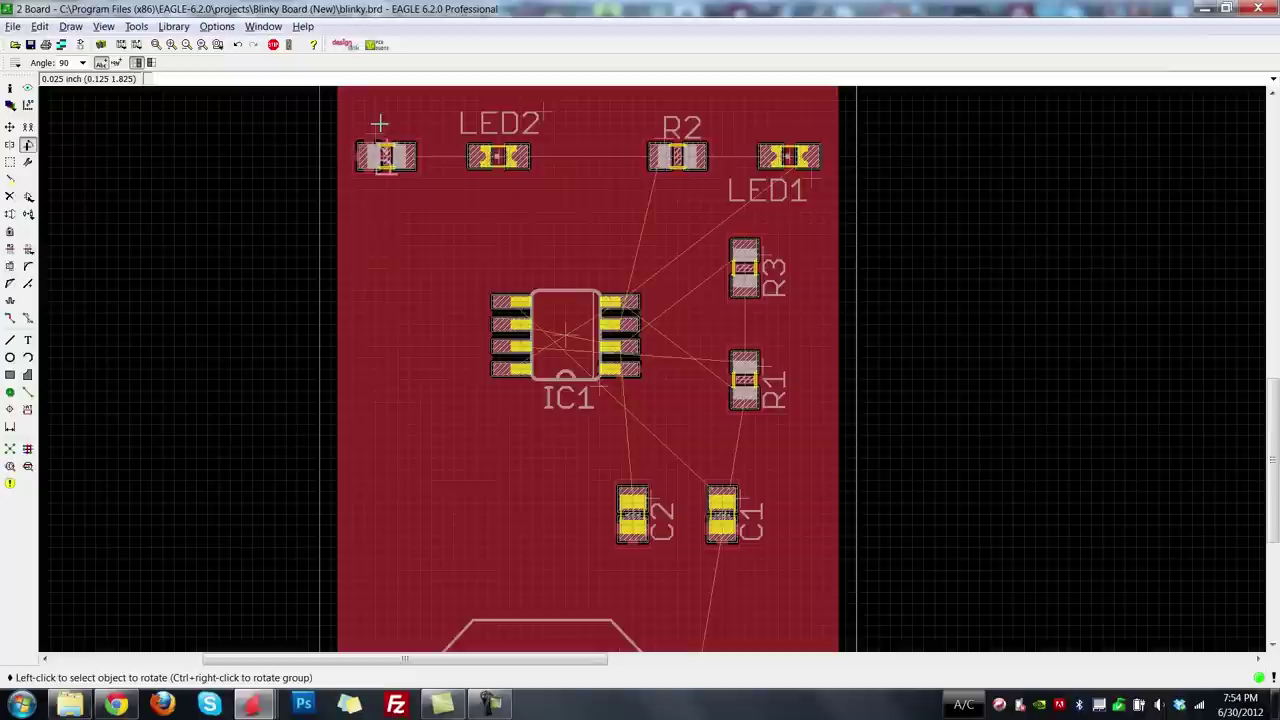
pyautogui.click(379, 123)
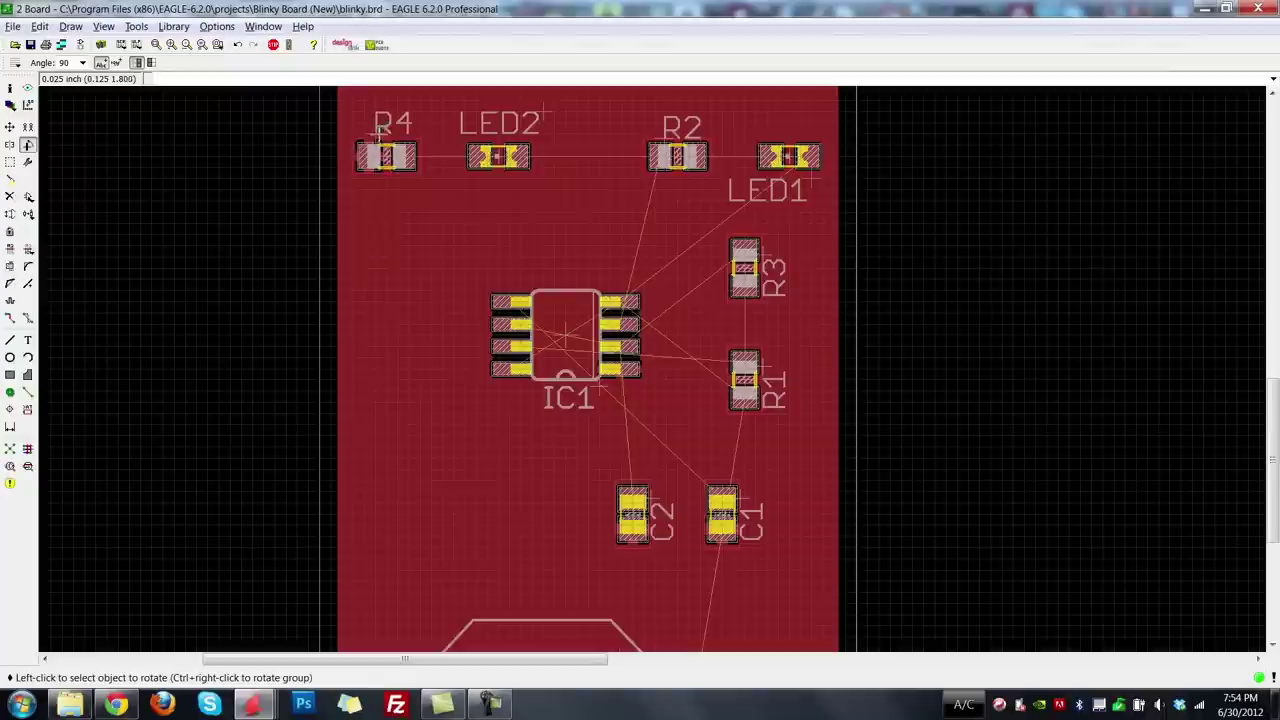
# Set the R4 name label's alignment to bottom-center and reposition the label centrally above its resistor.
pyautogui.click(10, 88)
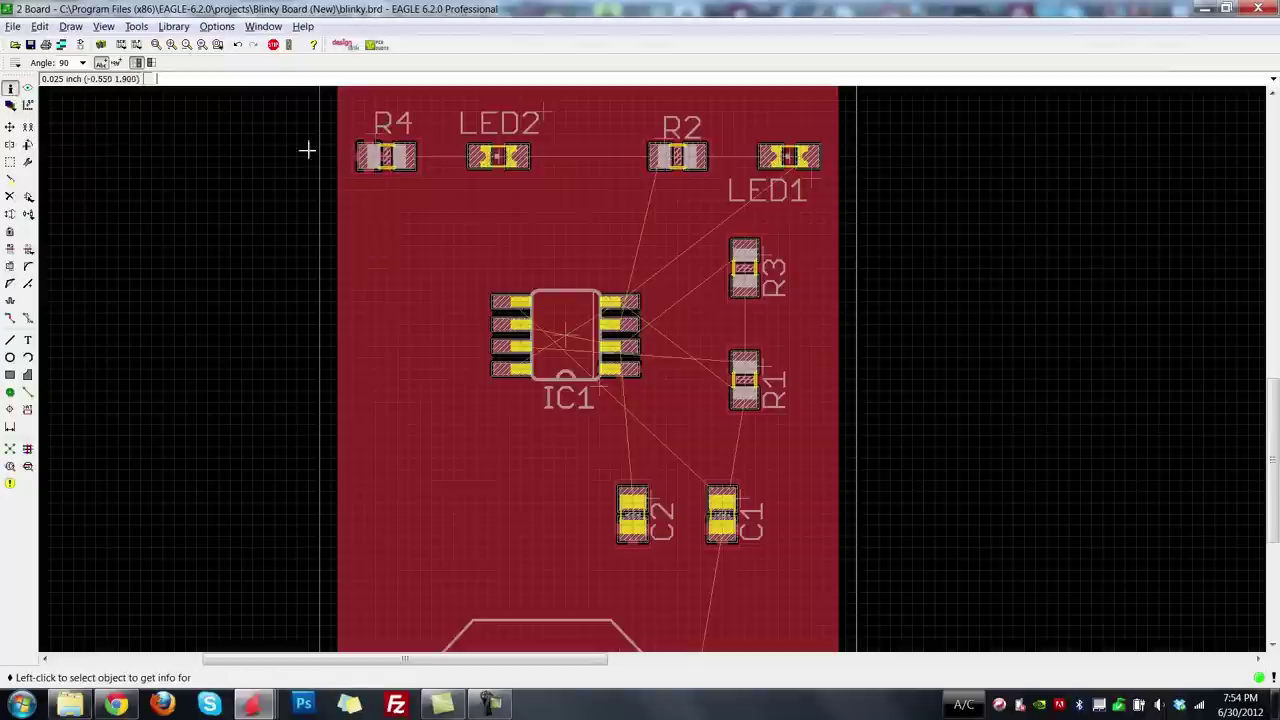
pyautogui.click(381, 128)
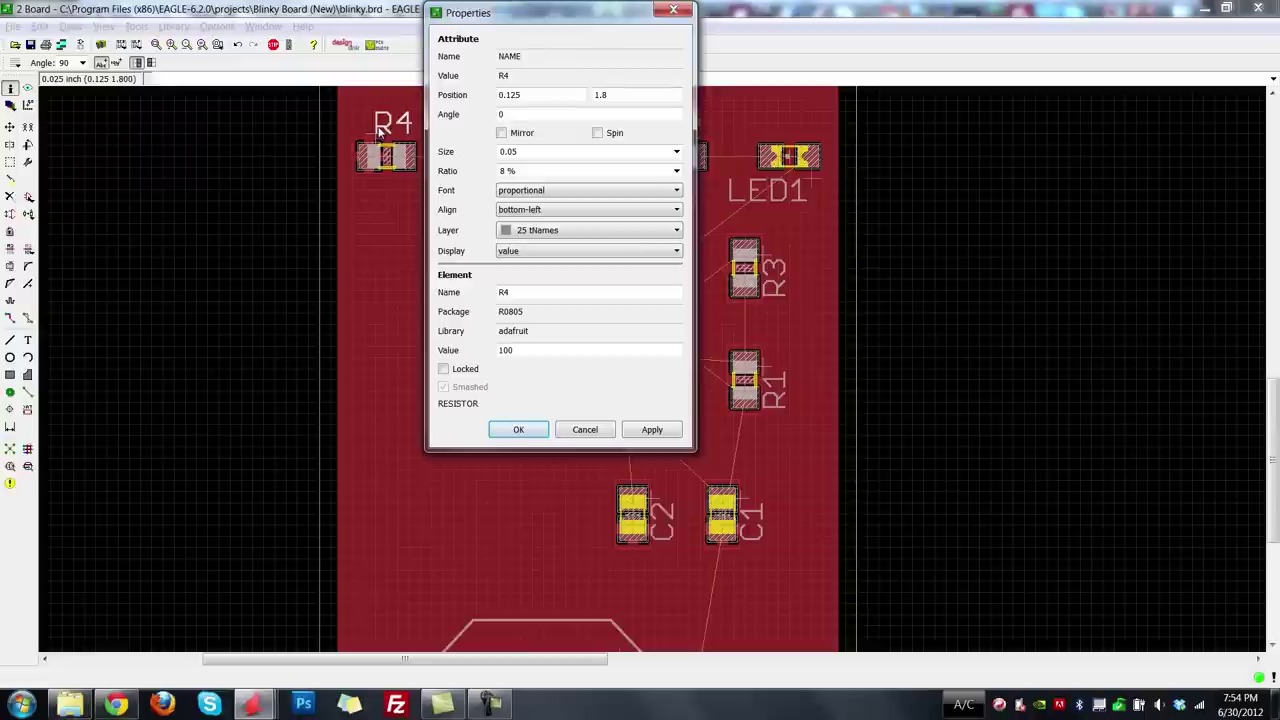
pyautogui.click(545, 209)
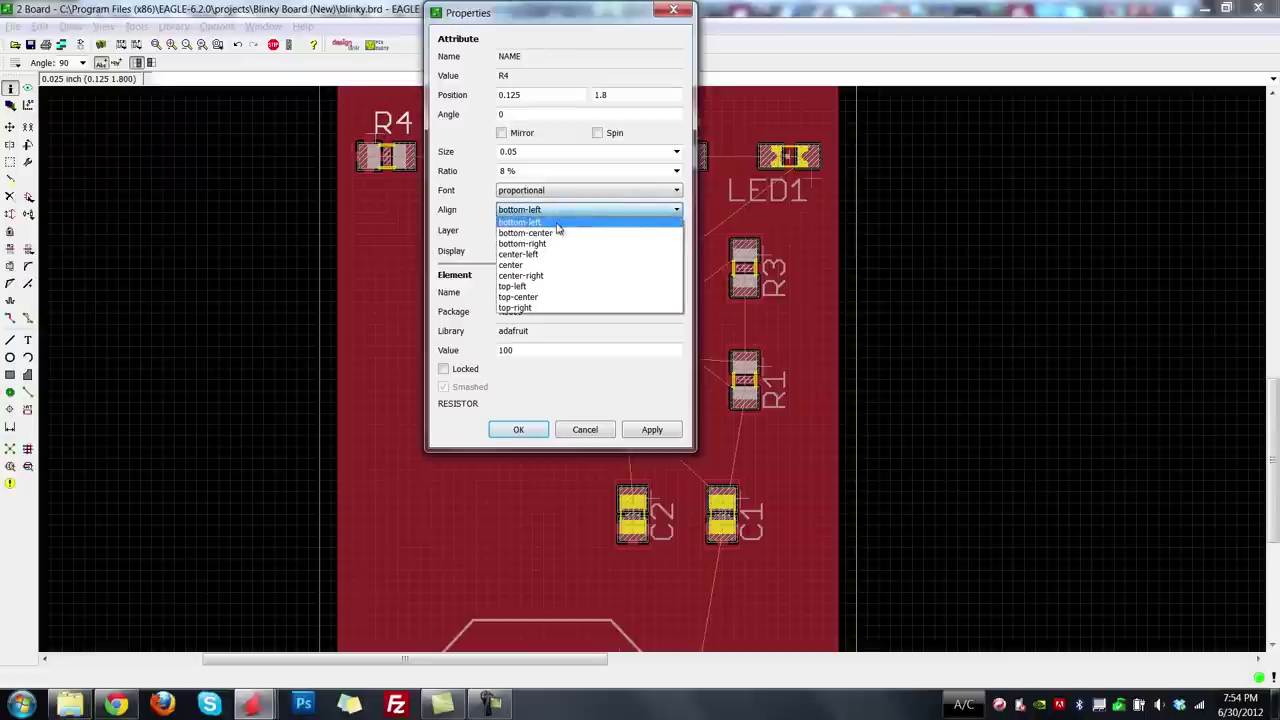
pyautogui.click(555, 234)
pyautogui.click(652, 429)
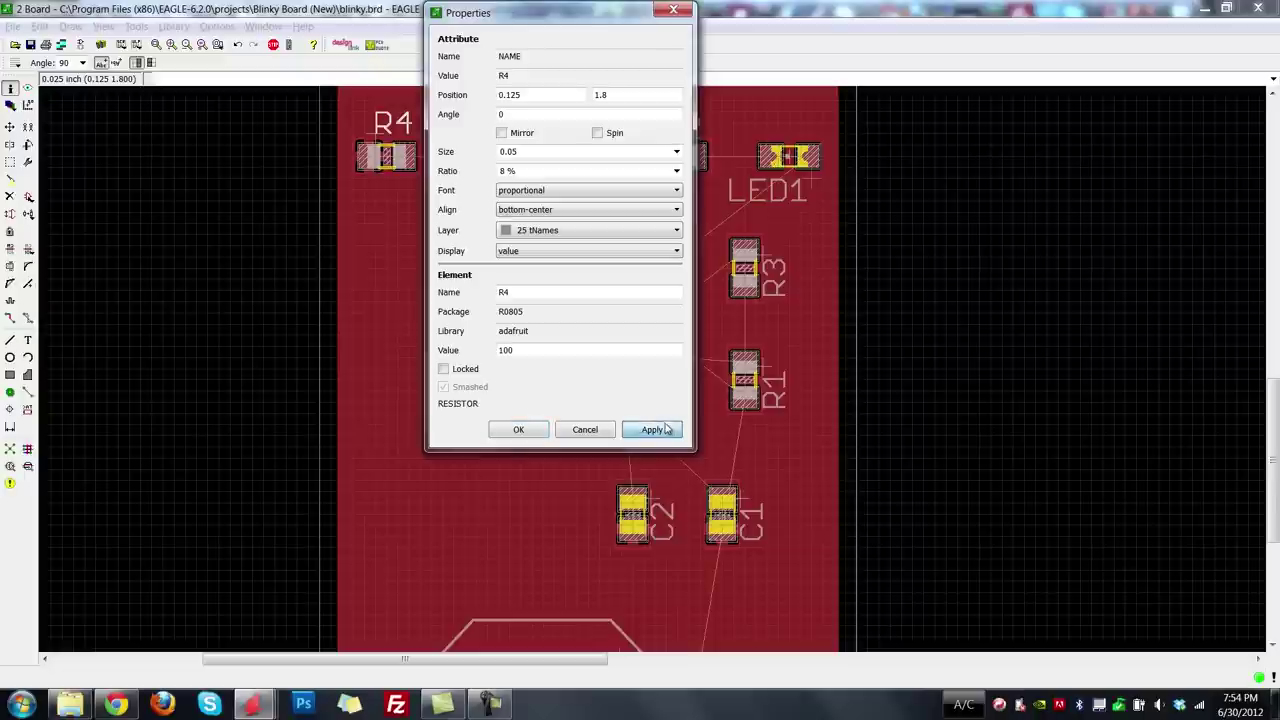
pyautogui.click(518, 429)
pyautogui.click(10, 127)
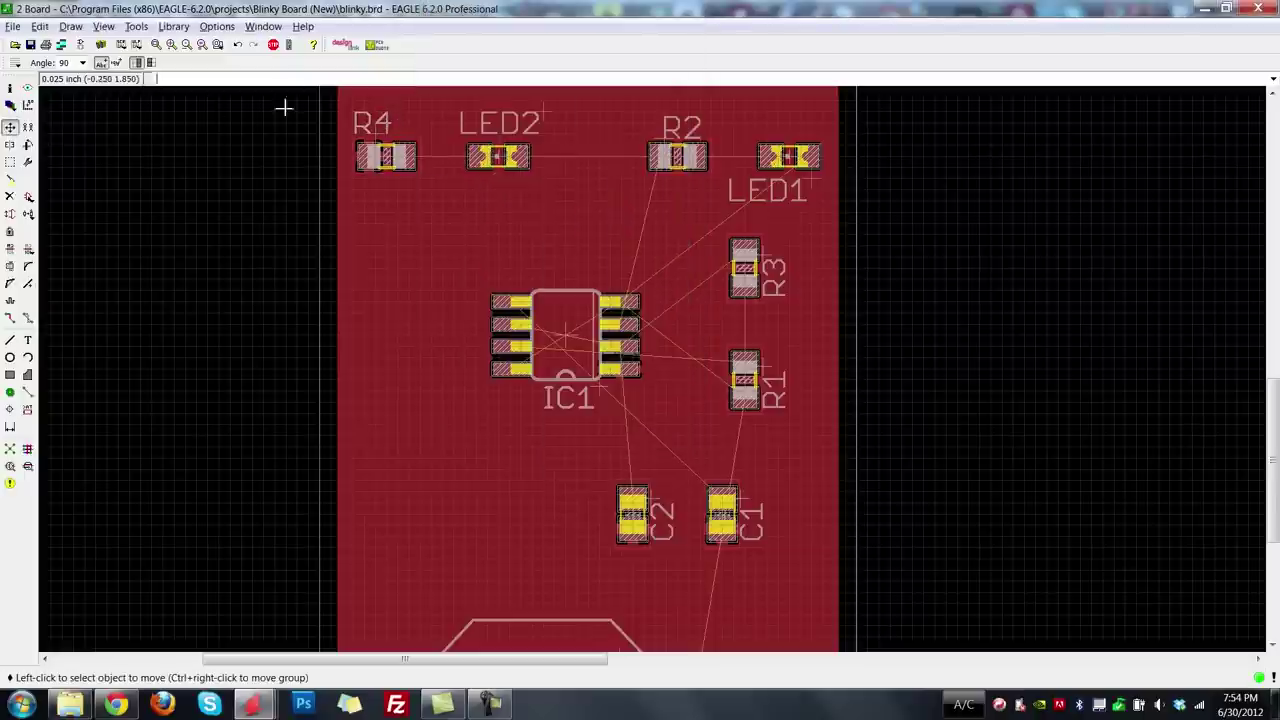
pyautogui.click(378, 137)
pyautogui.click(386, 135)
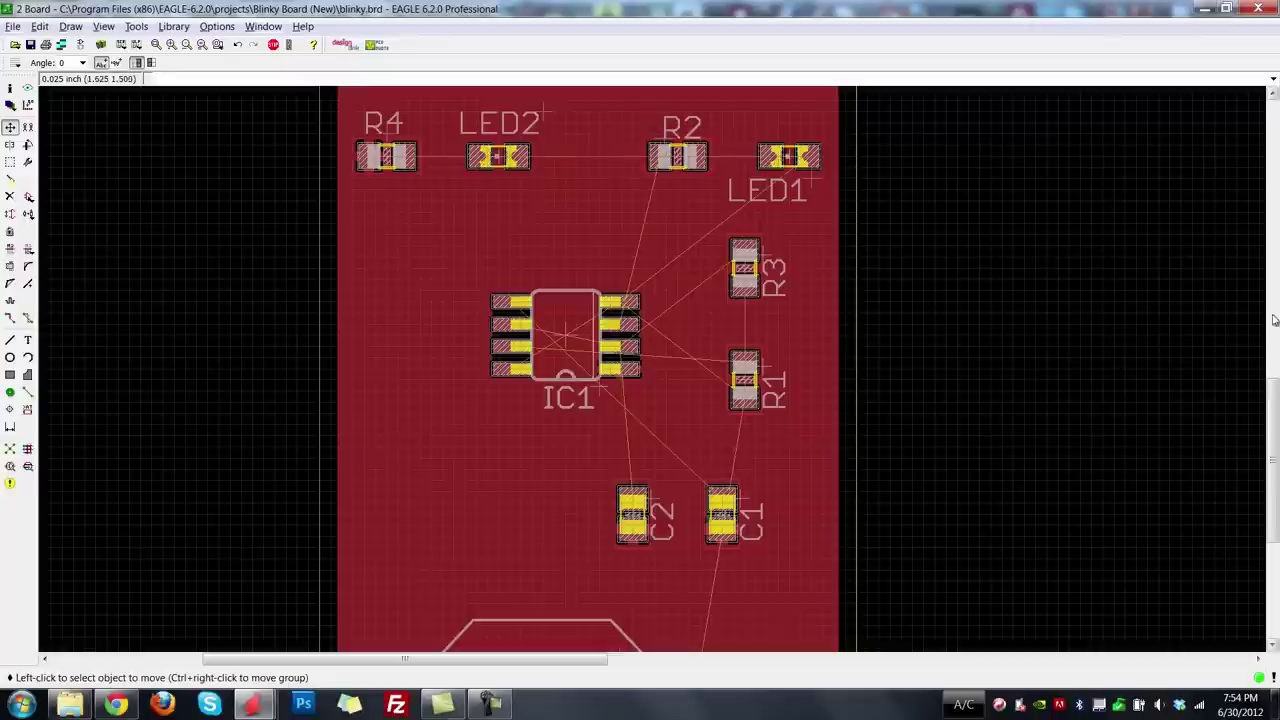
# Rotate IC1 by 180 degrees and recalculate the ratsnest to update its airwires.
pyautogui.moveTo(1270, 445); pyautogui.dragTo(1264, 466)
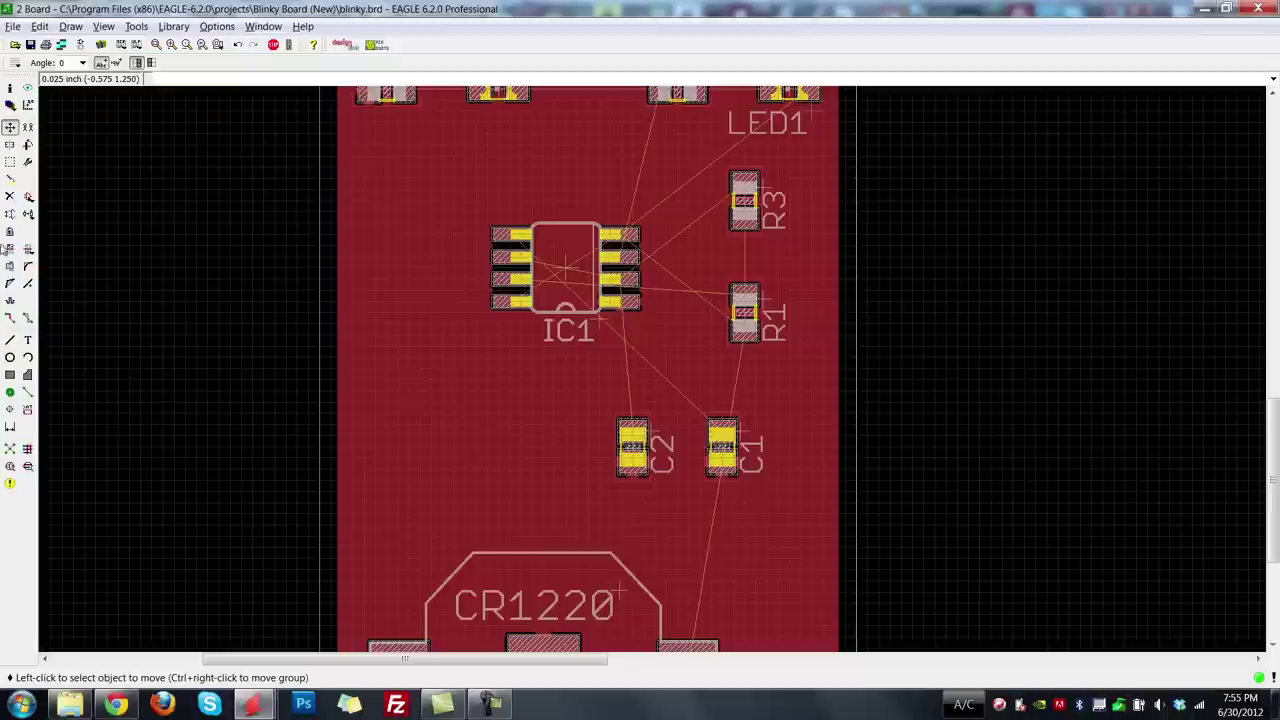
pyautogui.click(28, 144)
pyautogui.click(565, 258)
pyautogui.click(565, 258)
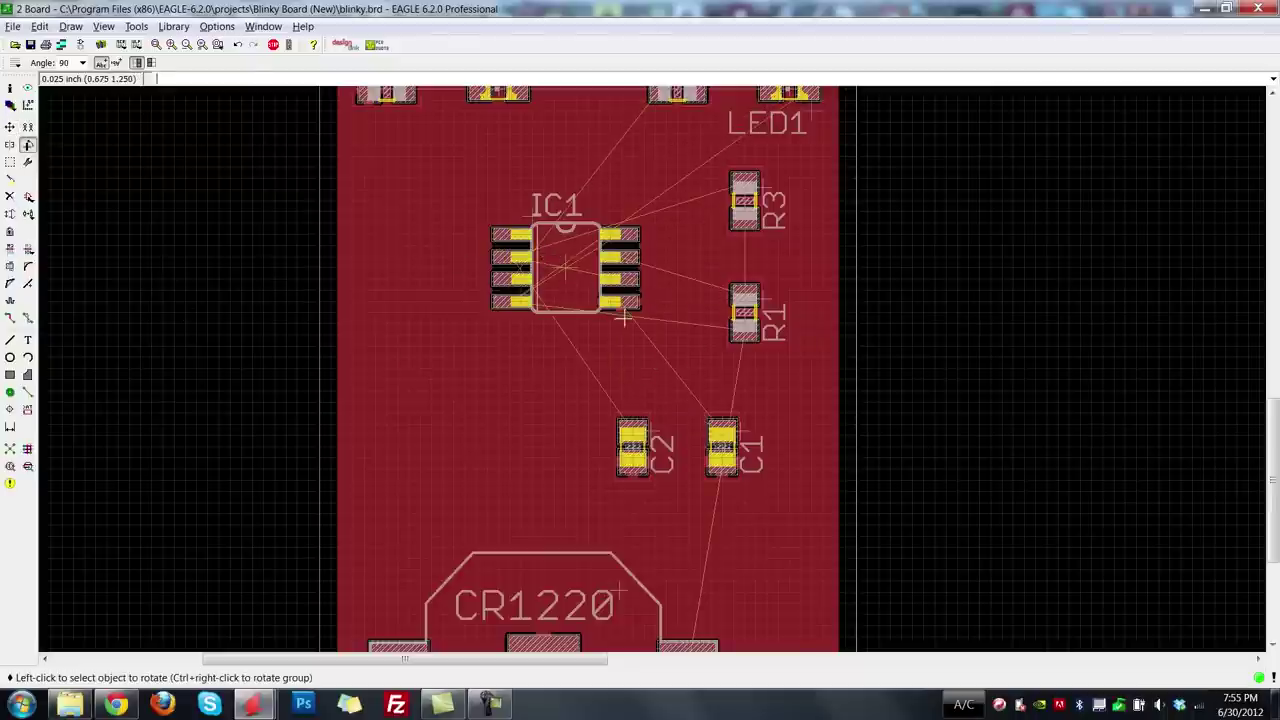
pyautogui.click(10, 449)
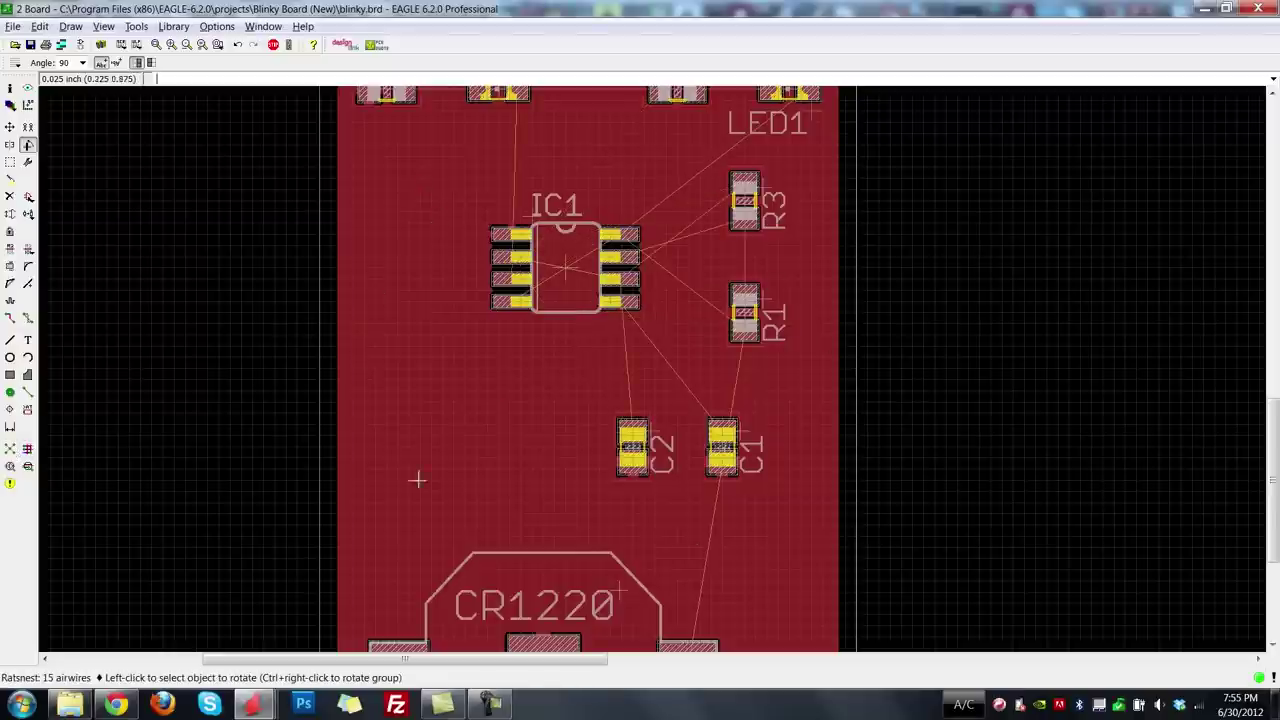
# Set the default net class to 12 mil width, 20 mil drill and 10 mil clearance.
pyautogui.moveTo(1273, 465)
pyautogui.mouseDown()
pyautogui.moveTo(1274, 533)
pyautogui.moveTo(1275, 418)
pyautogui.moveTo(1276, 480)
pyautogui.mouseUp()
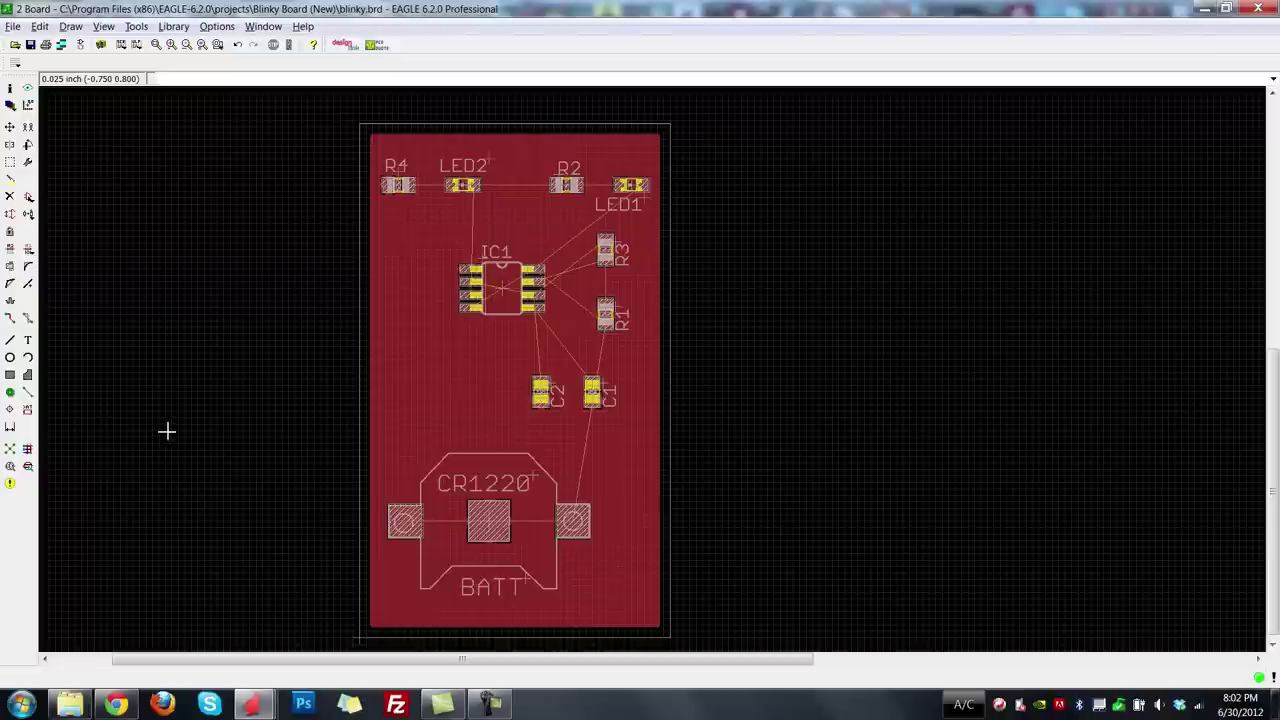
pyautogui.click(40, 27)
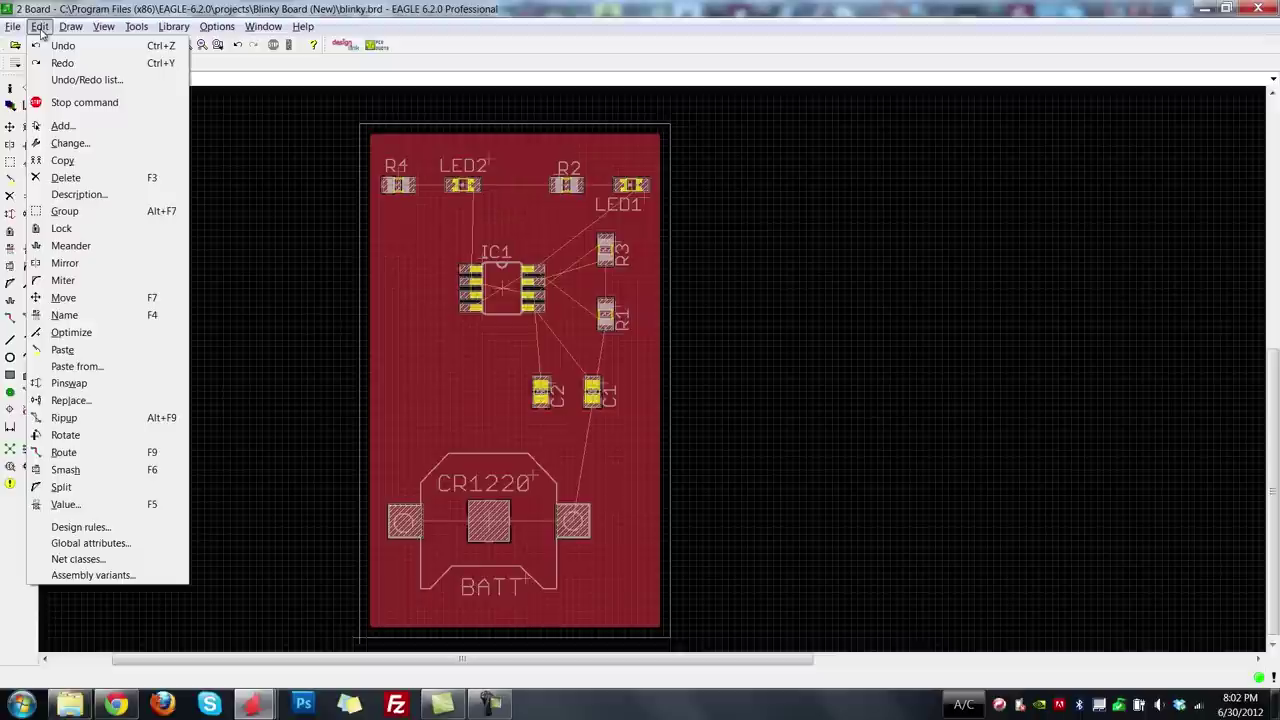
pyautogui.click(75, 559)
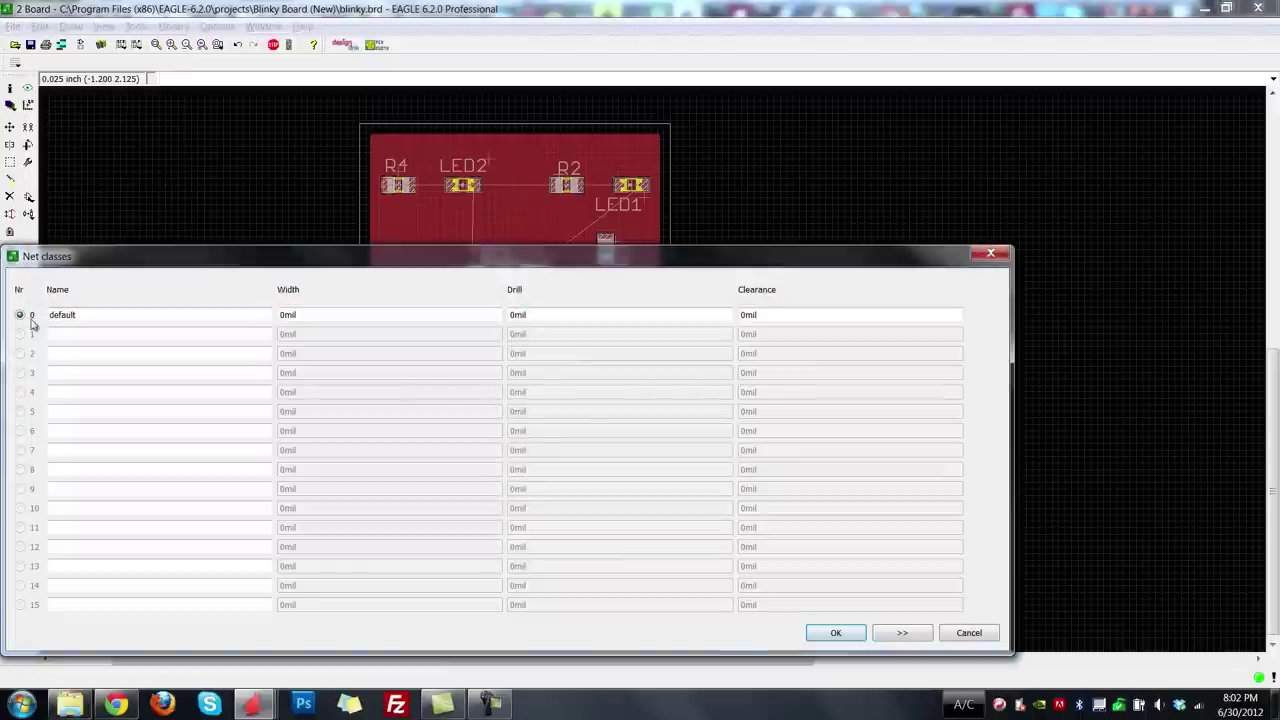
pyautogui.click(280, 314)
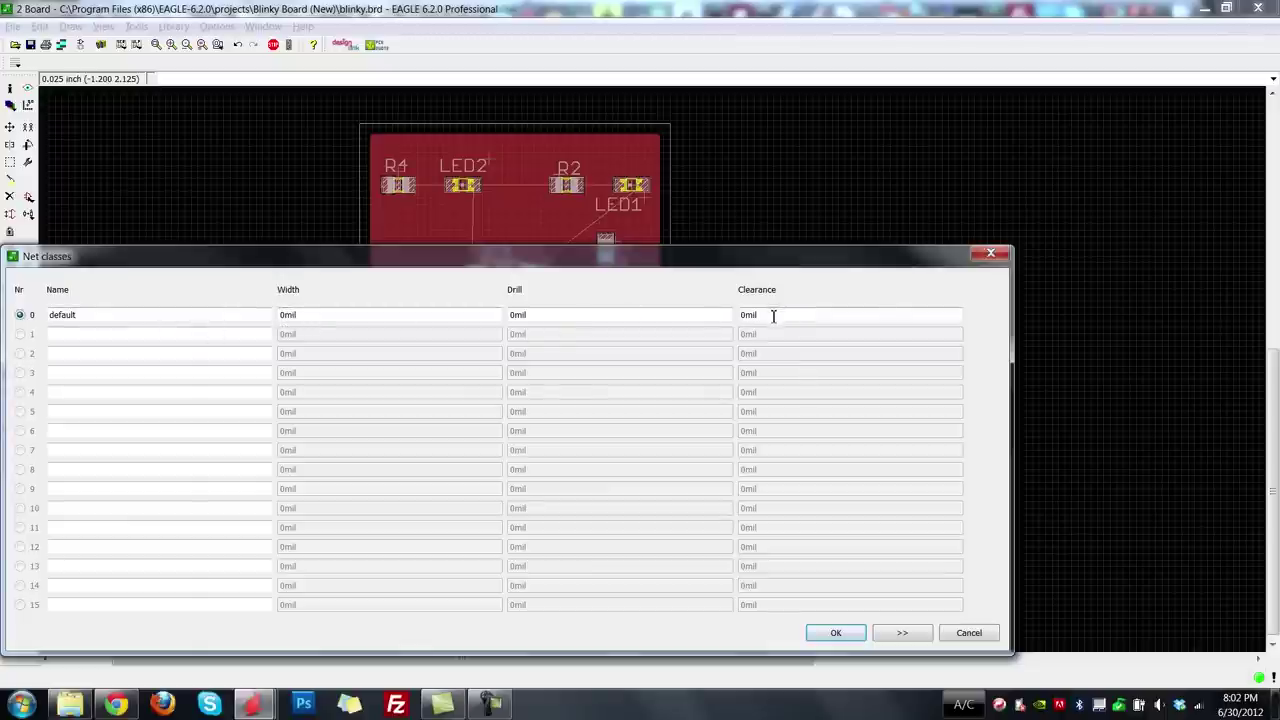
pyautogui.moveTo(740, 258); pyautogui.dragTo(872, 229)
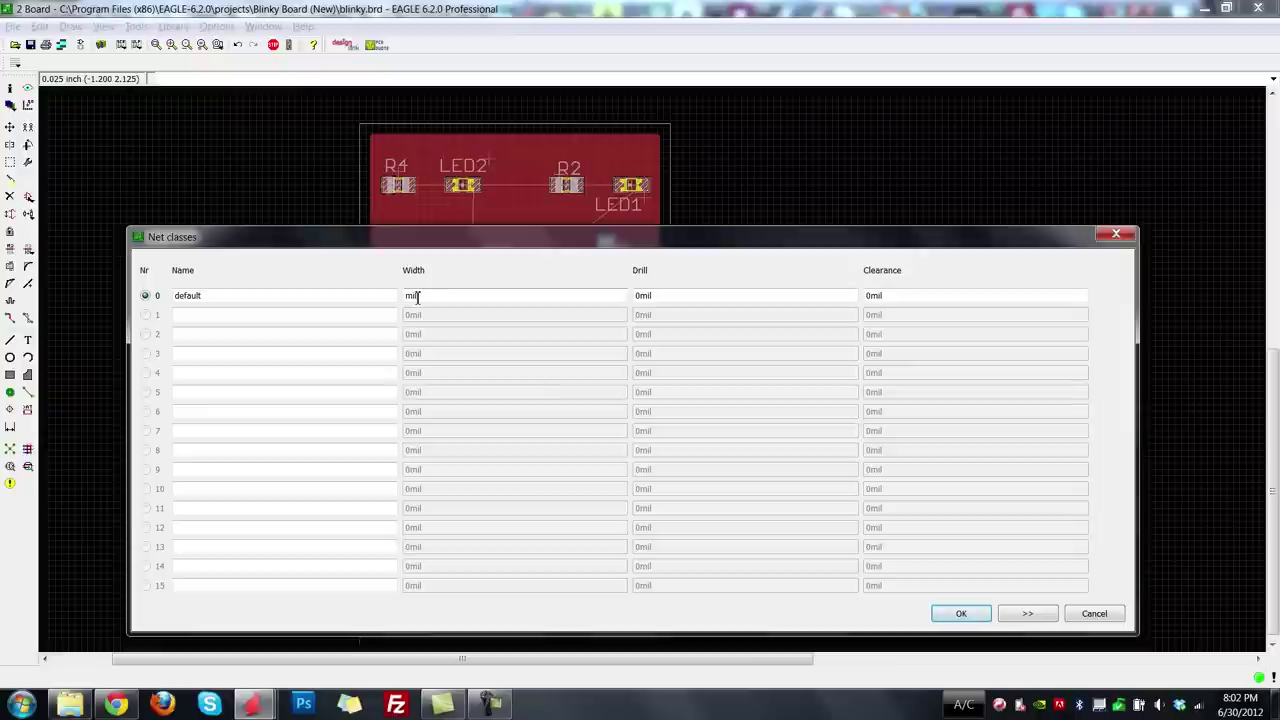
pyautogui.click(641, 297)
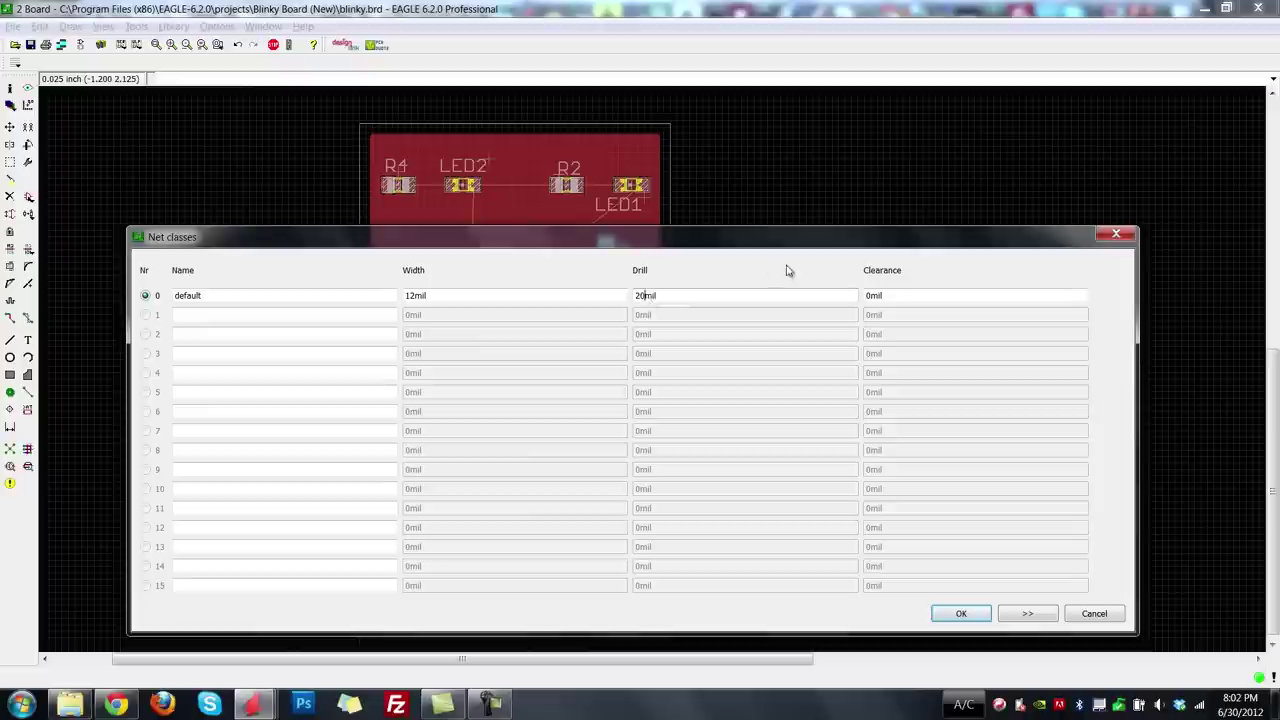
pyautogui.click(878, 296)
pyautogui.write('10')
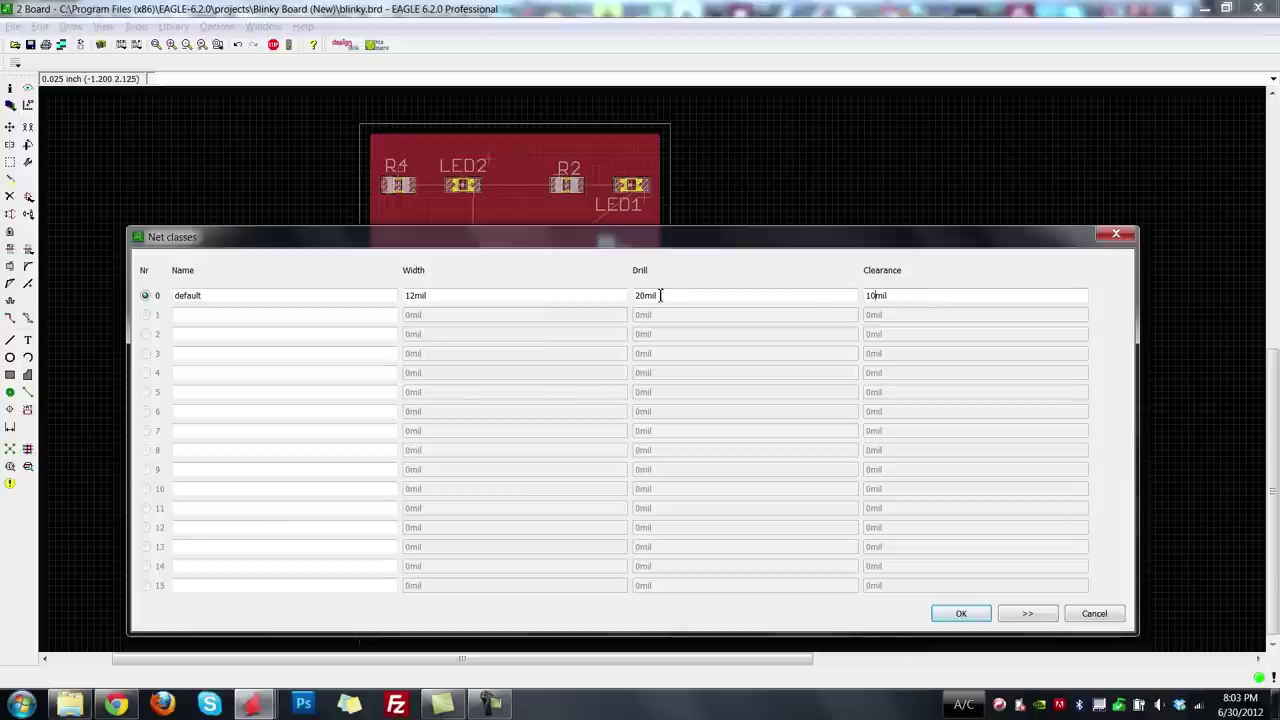
pyautogui.click(961, 612)
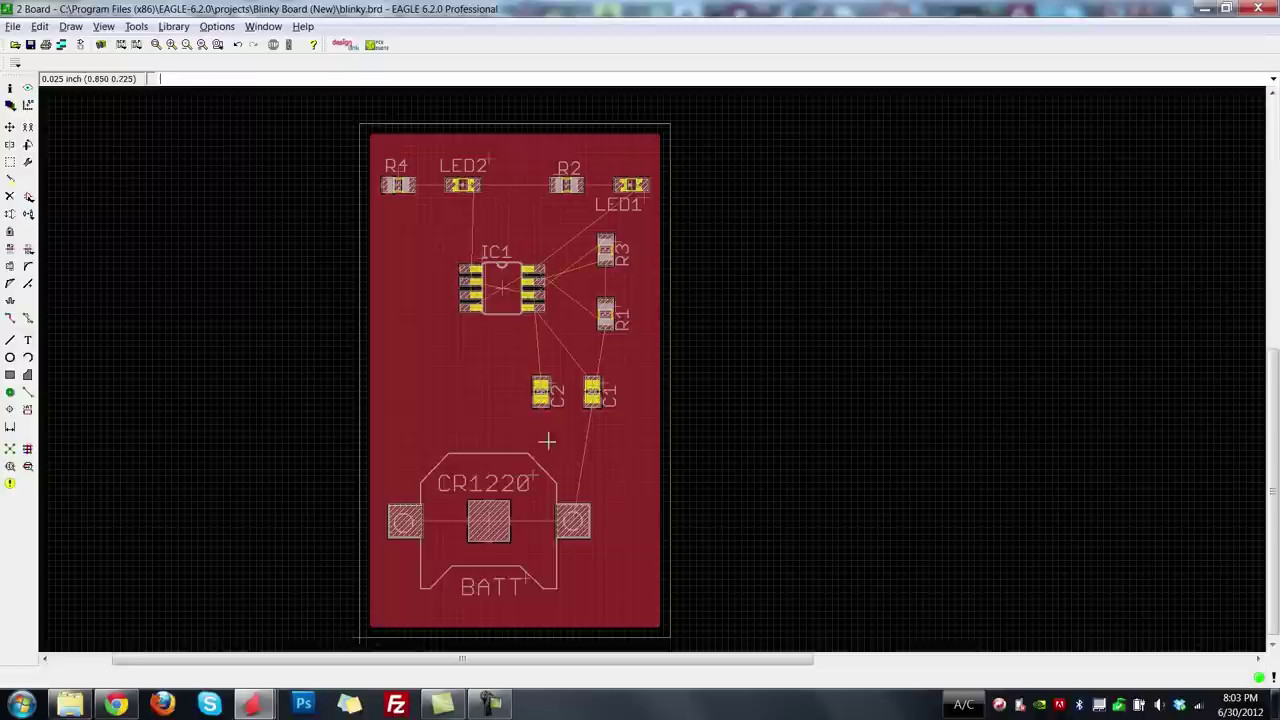
# Open the autorouter setup and set the routing grid to 10 mil.
pyautogui.click(28, 450)
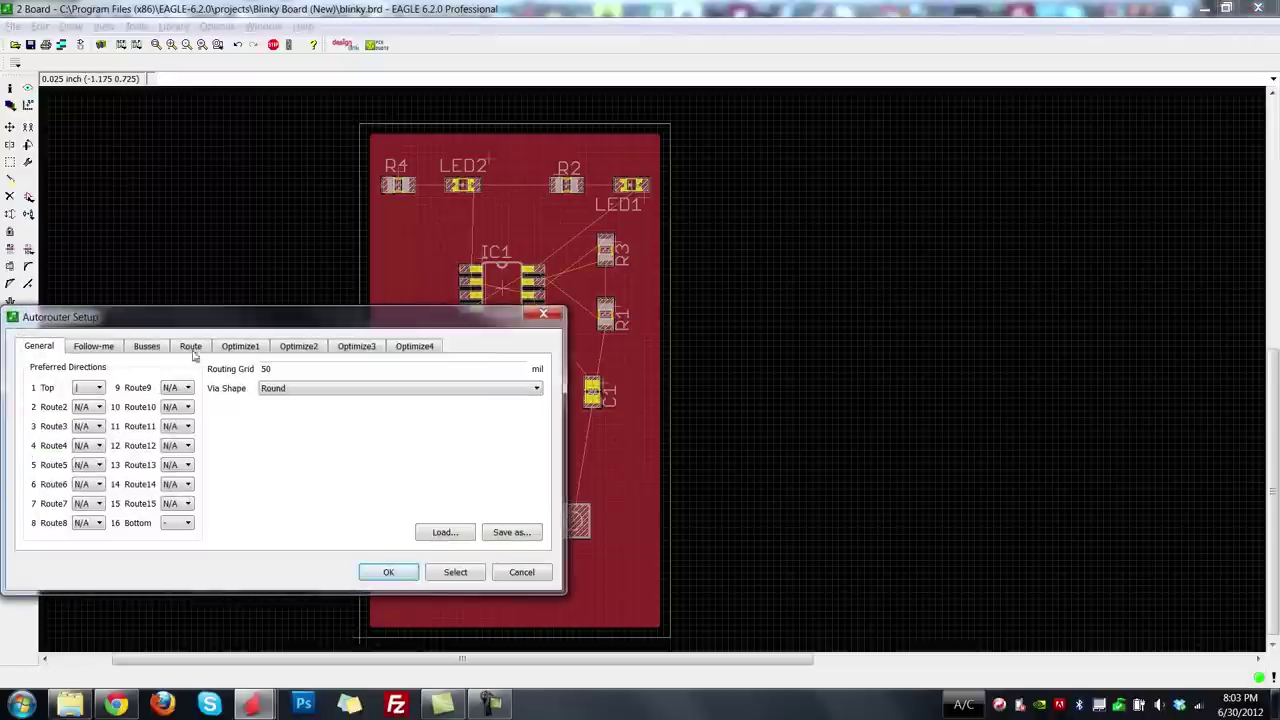
pyautogui.moveTo(203, 321); pyautogui.dragTo(288, 321)
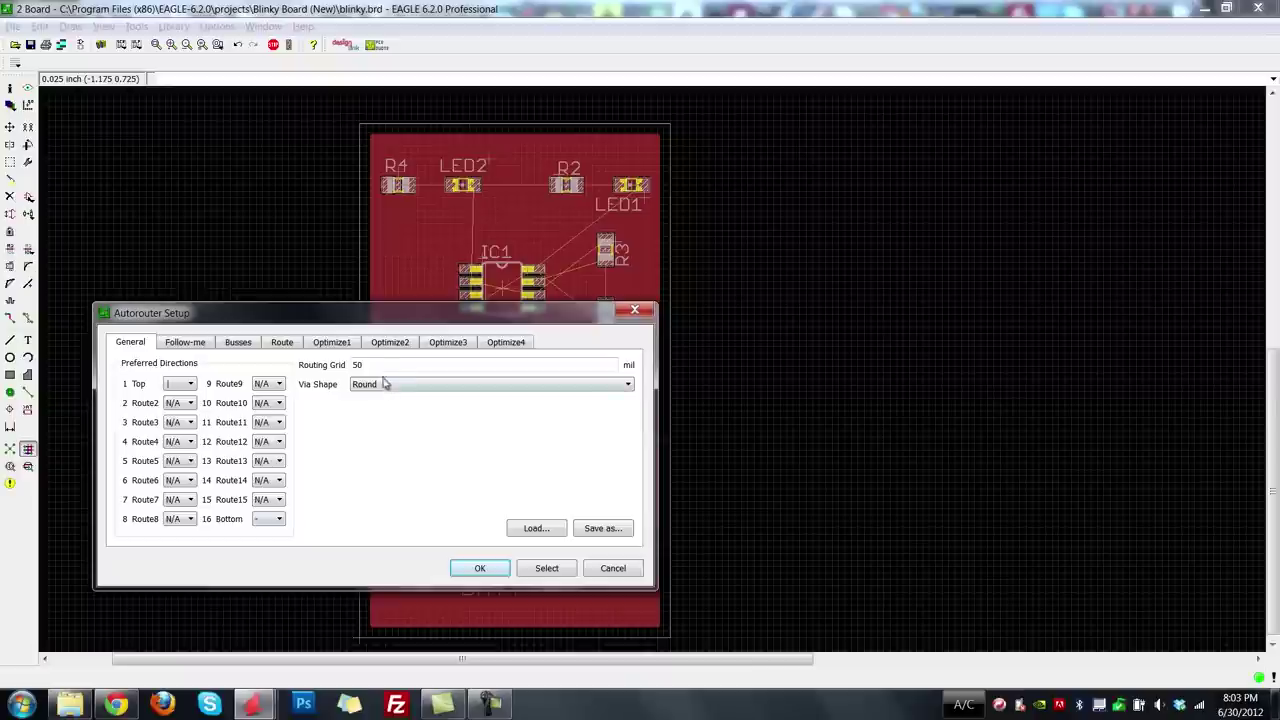
pyautogui.moveTo(379, 365); pyautogui.dragTo(354, 366)
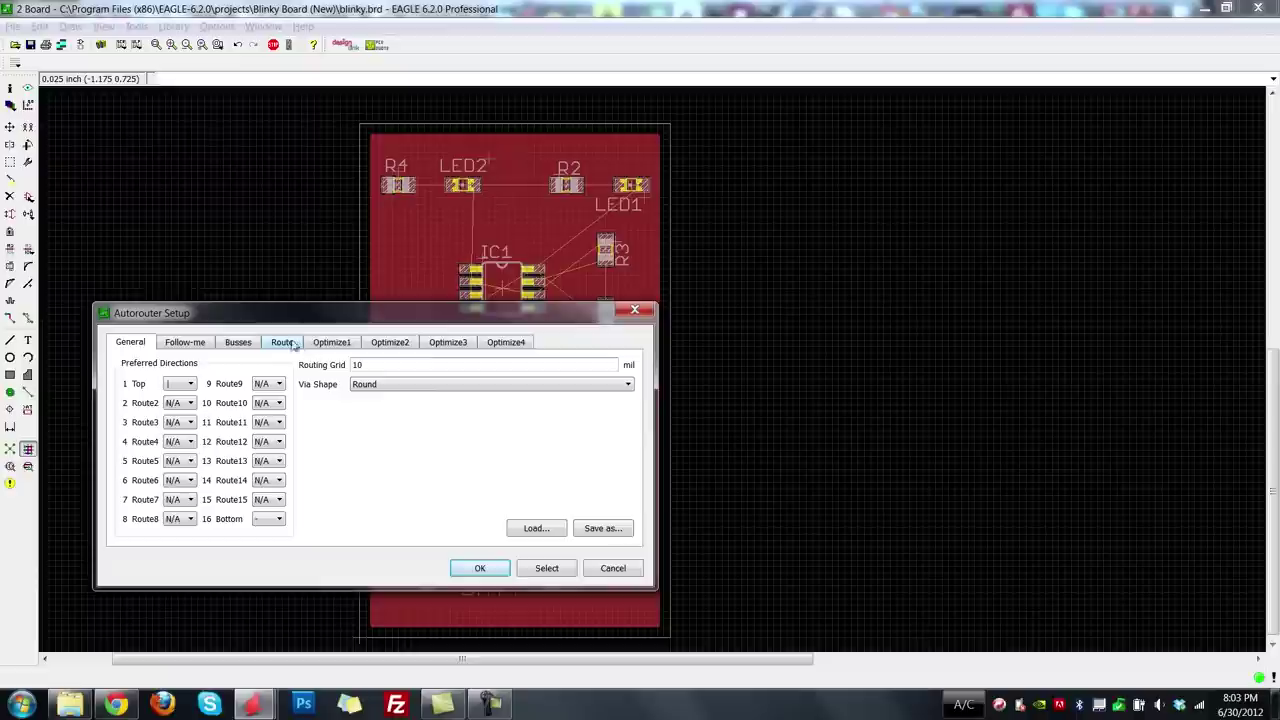
# Review the autorouter's layer costs, routing costs and maximums for the Follow-me, Busses, Route and Optimize passes.
pyautogui.click(190, 344)
pyautogui.click(250, 342)
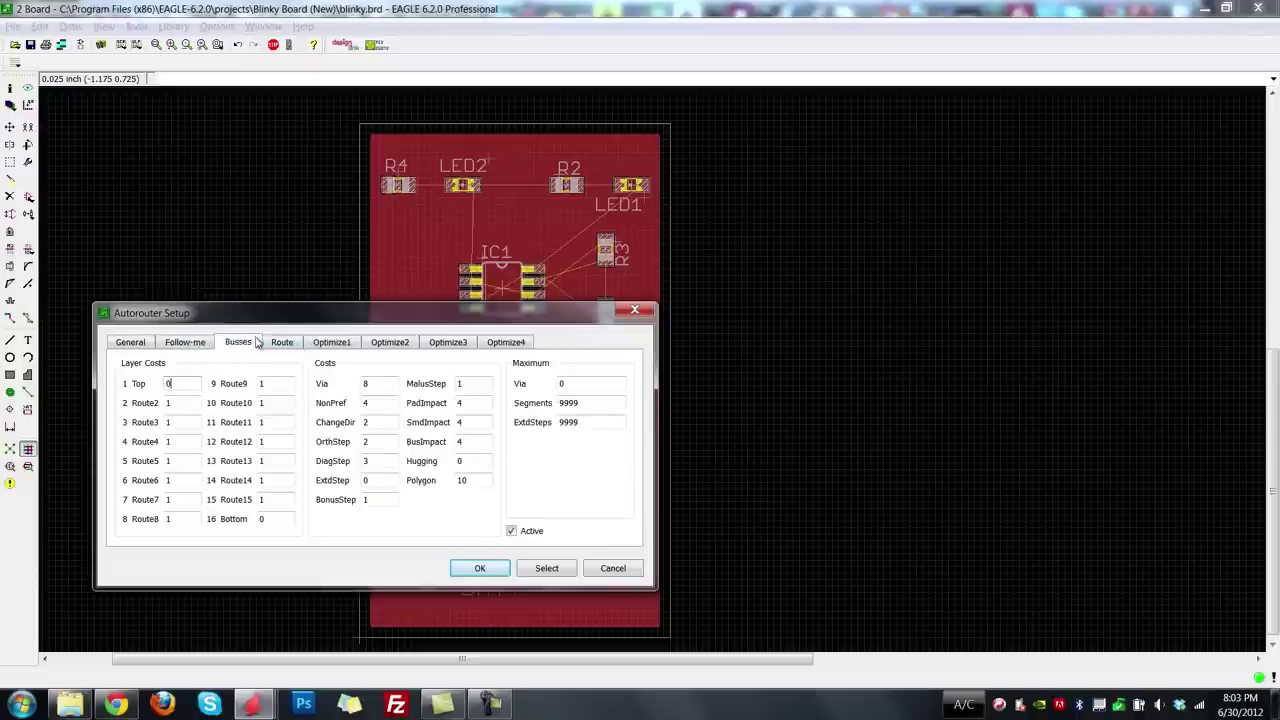
pyautogui.click(284, 348)
pyautogui.click(327, 348)
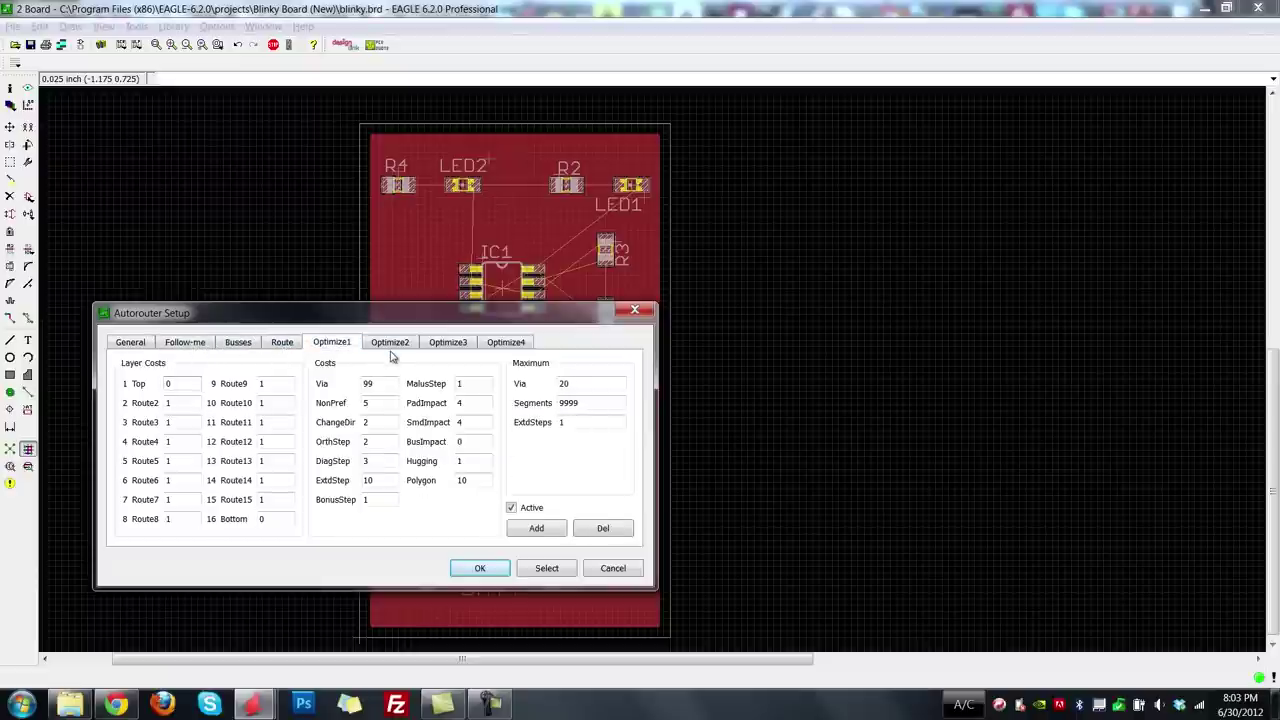
pyautogui.click(417, 344)
pyautogui.click(455, 343)
pyautogui.click(502, 346)
pyautogui.click(136, 342)
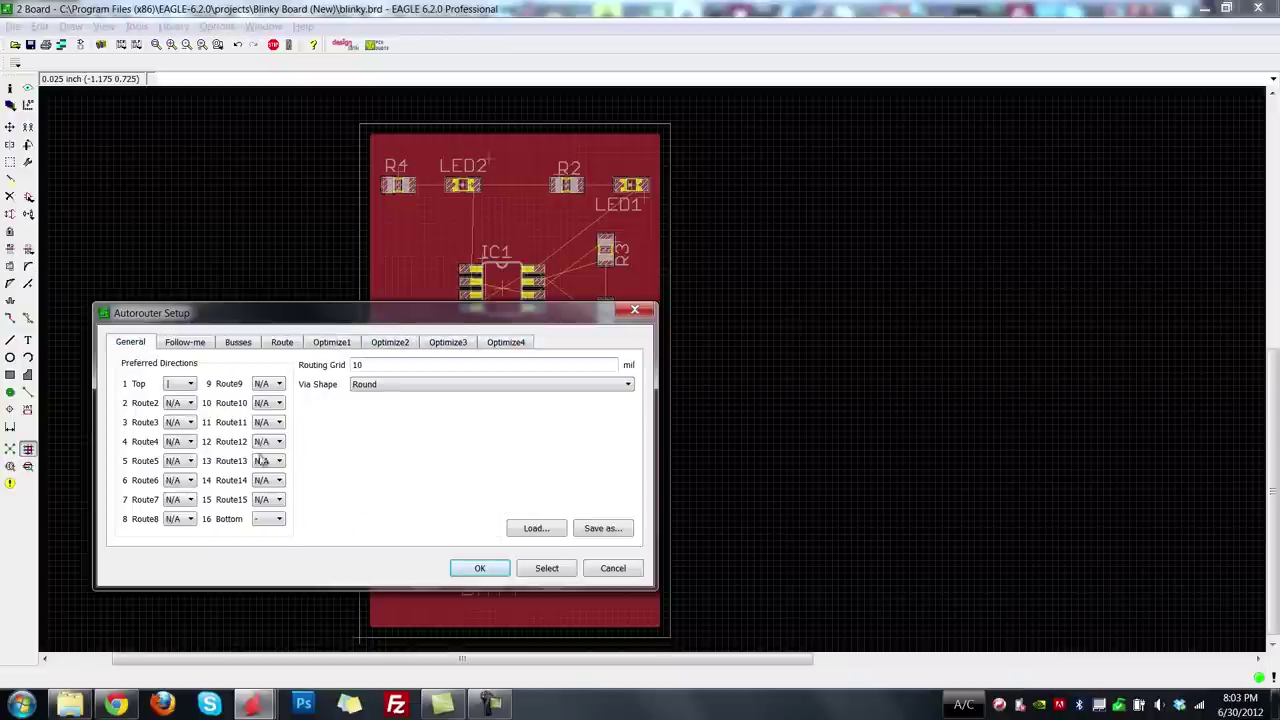
# Run the autorouter with these settings and inspect the routed traces and vias across the board.
pyautogui.click(487, 567)
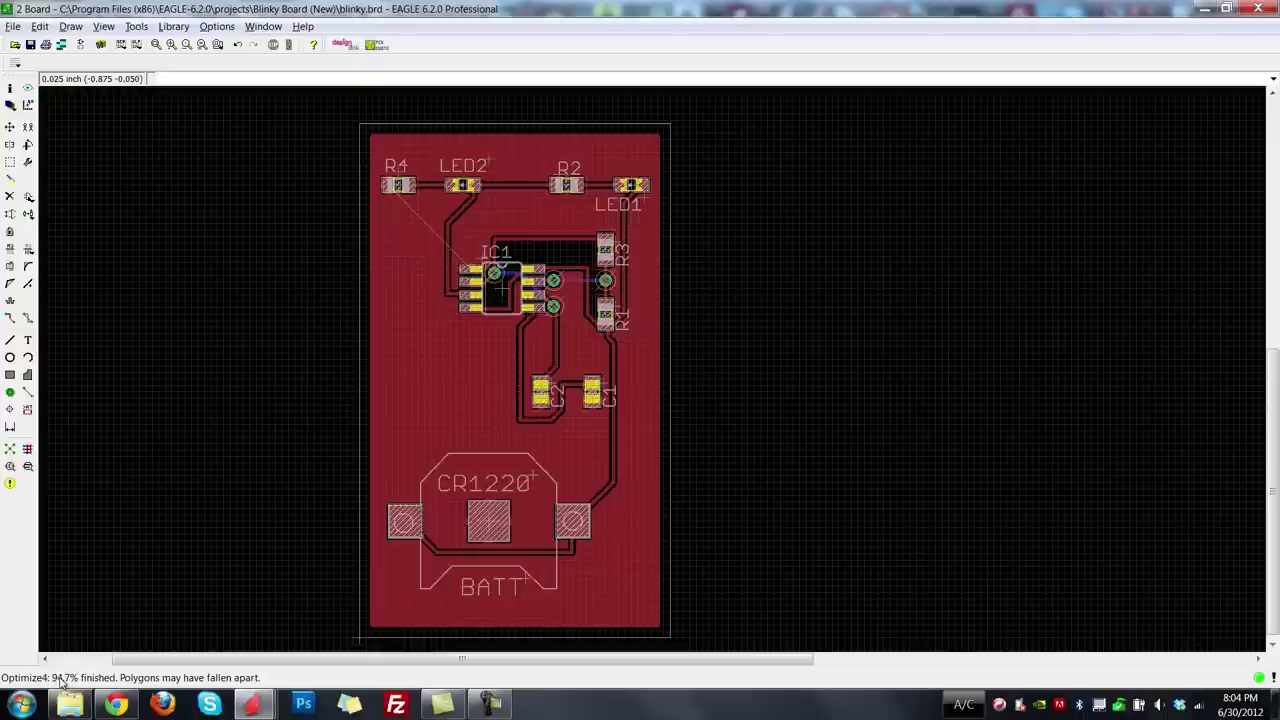
pyautogui.scroll(3, 414, 195)
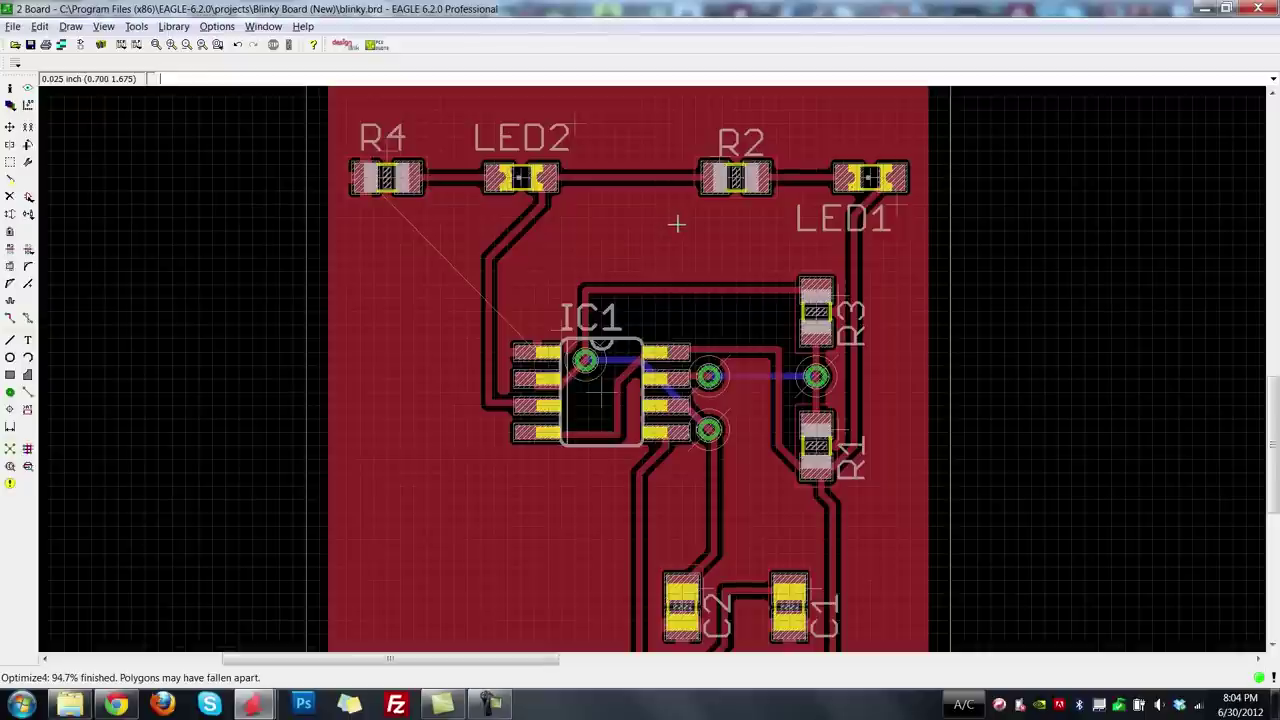
pyautogui.scroll(-3, 676, 224)
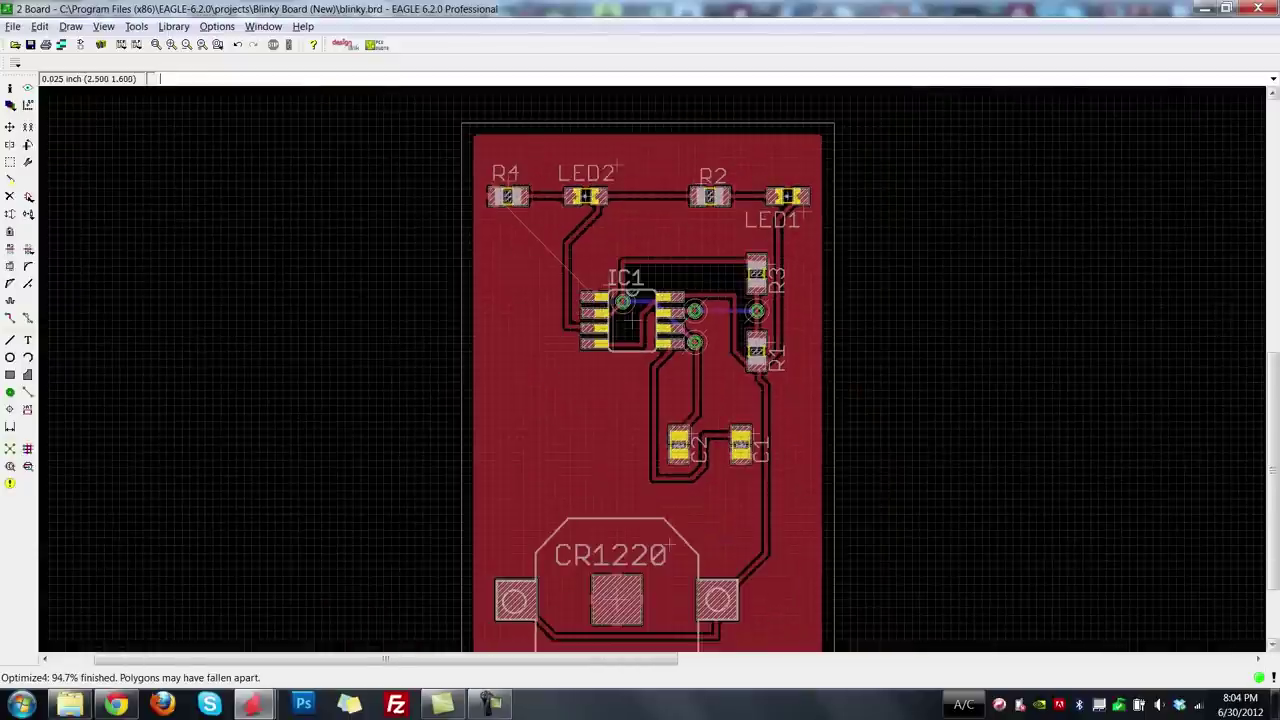
pyautogui.moveTo(1277, 421); pyautogui.dragTo(1277, 433)
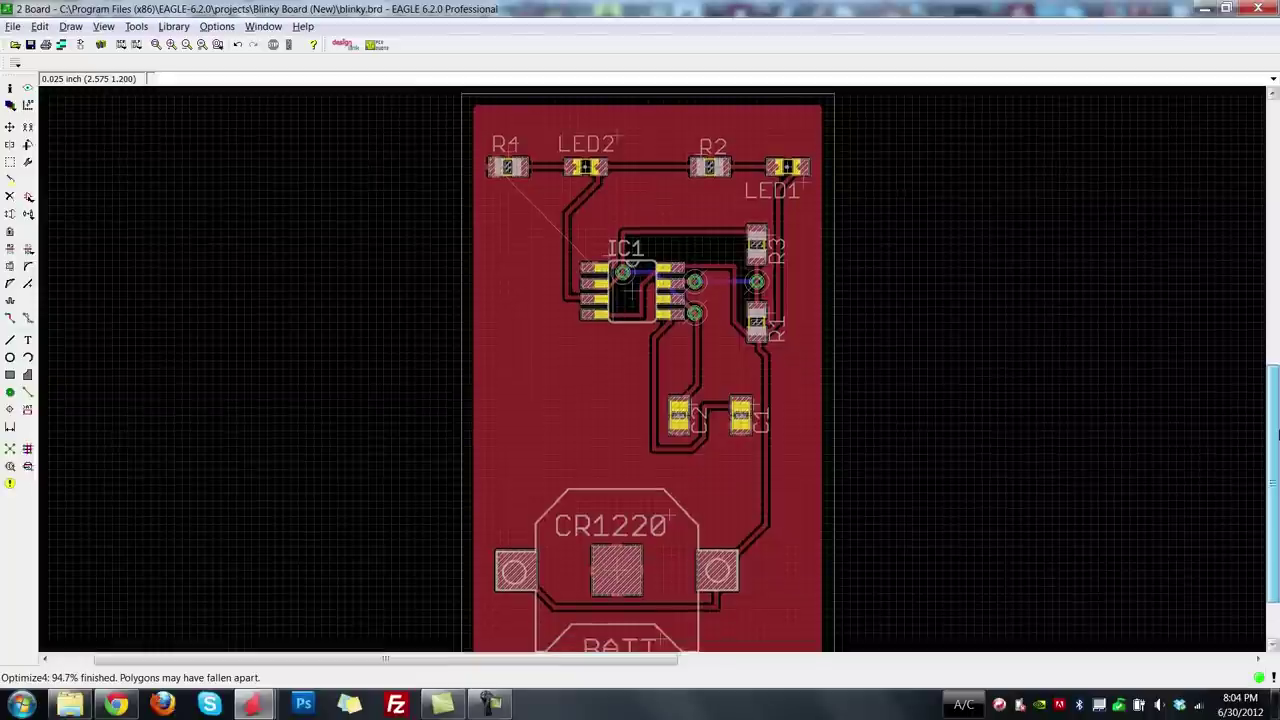
# Draw a closed rectangular polygon on layer 16 Bottom just outside the board outline, with width 0.016.
pyautogui.click(28, 375)
pyautogui.scroll(-1, 431, 191)
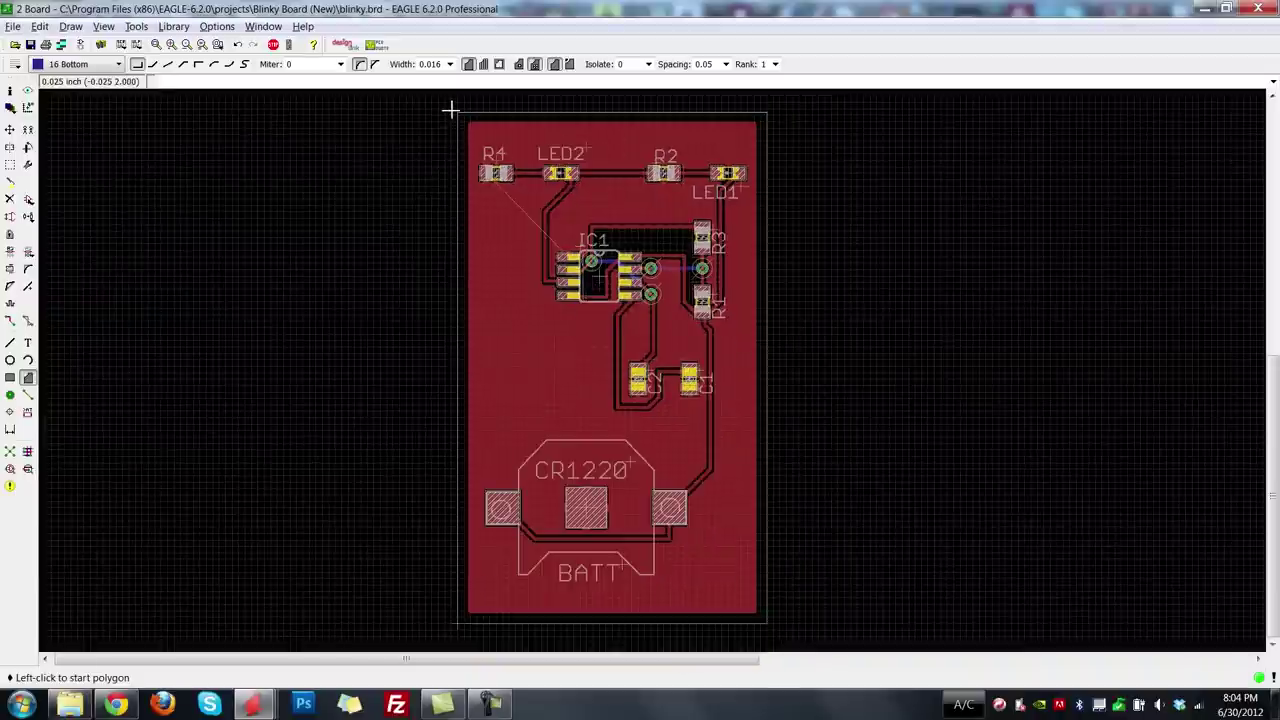
pyautogui.click(456, 111)
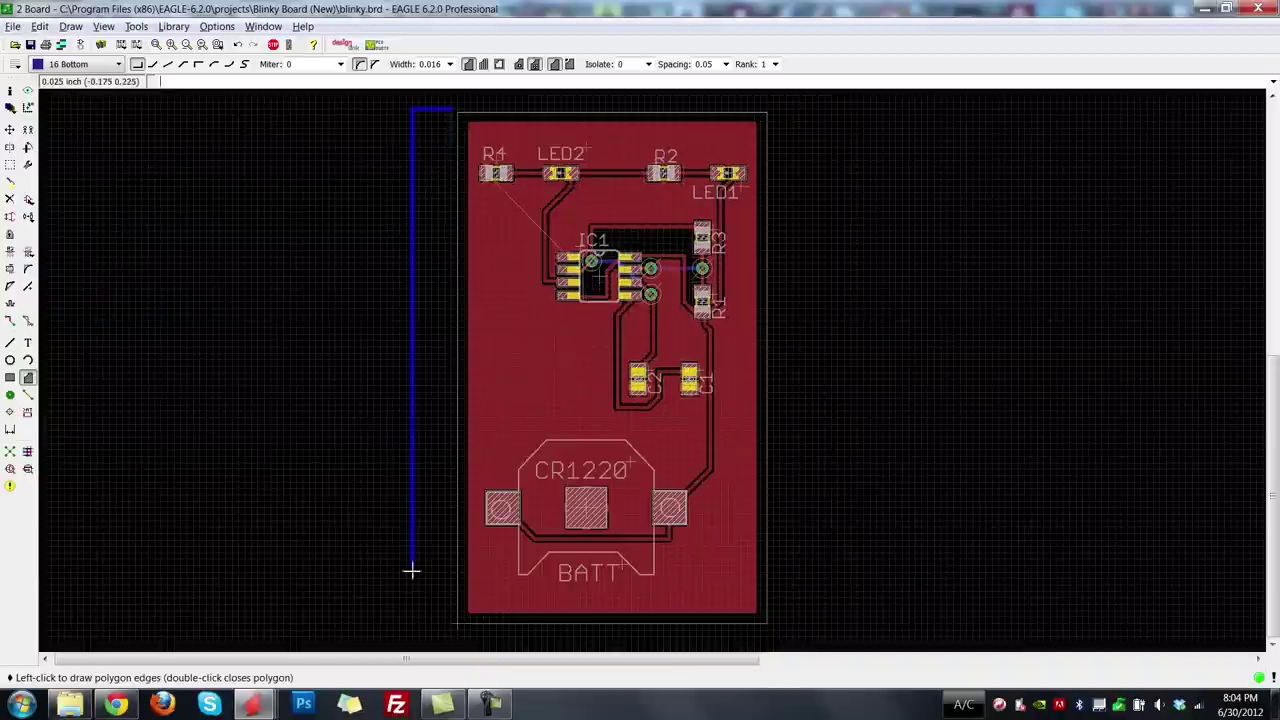
pyautogui.click(452, 628)
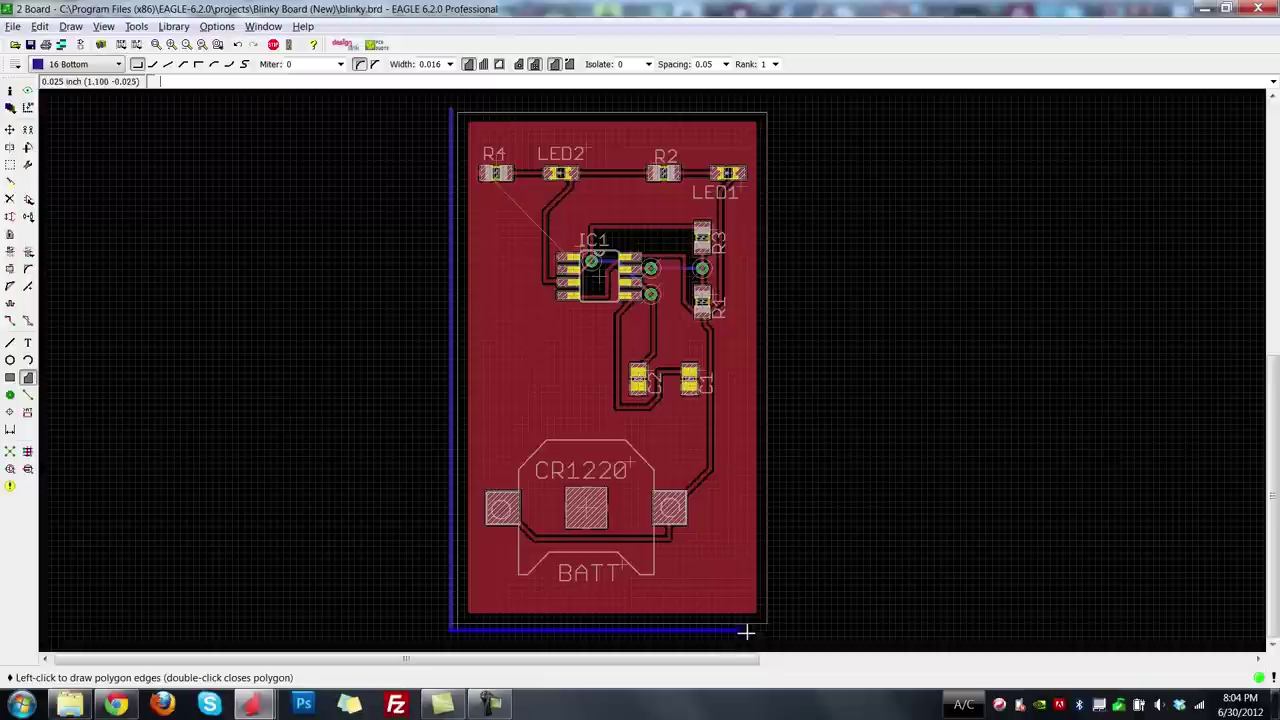
pyautogui.click(775, 110)
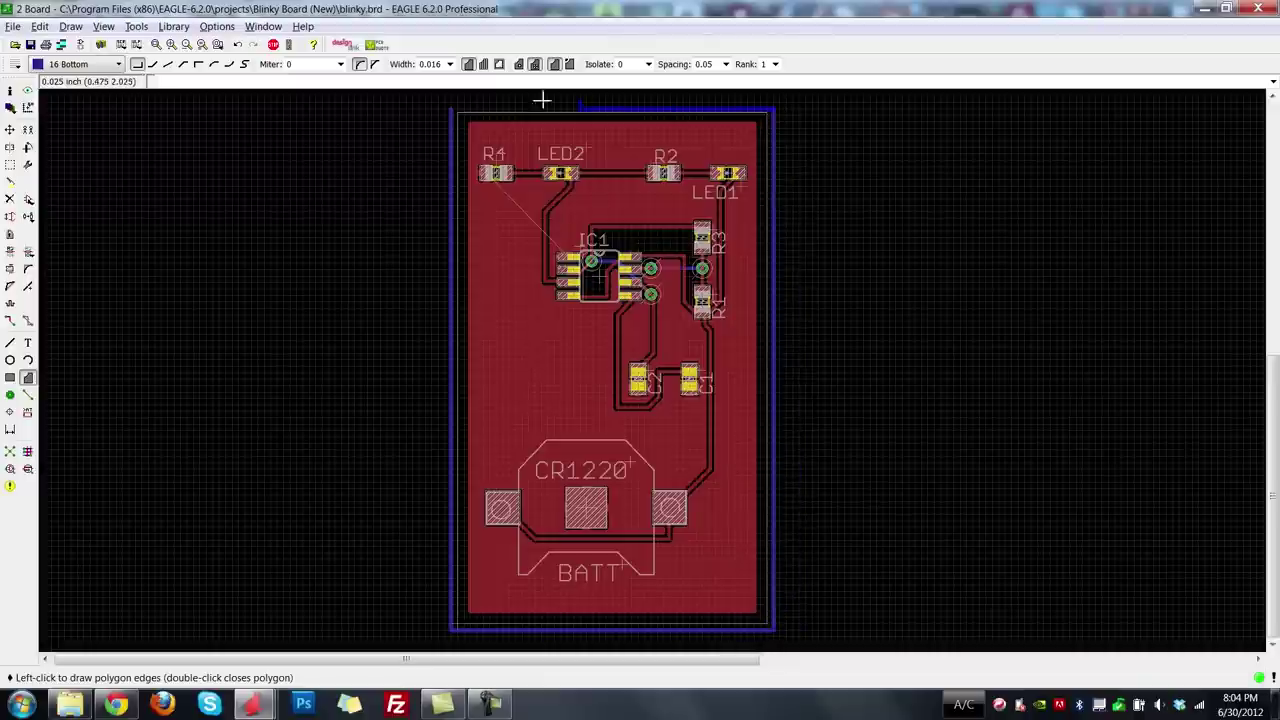
pyautogui.click(453, 108)
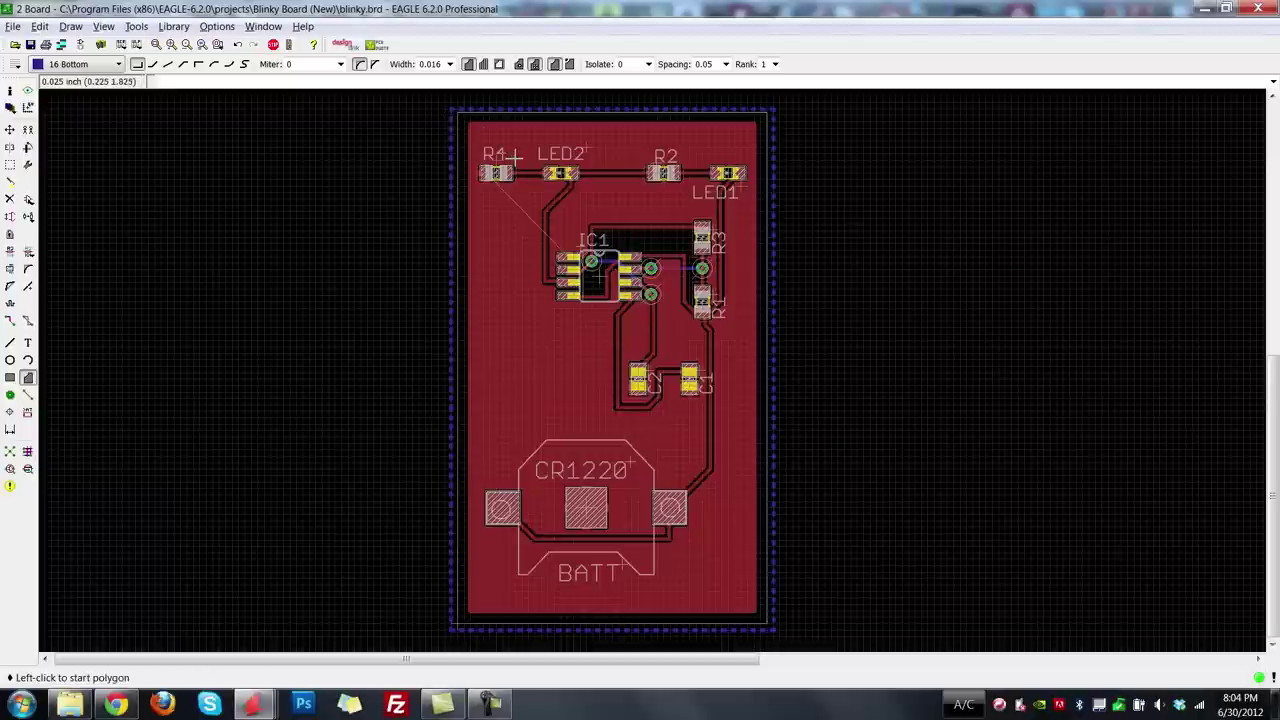
# Name the bottom-layer polygon GND.
pyautogui.press('F9')
pyautogui.click(576, 107)
pyautogui.write('GND')
pyautogui.press('Return')
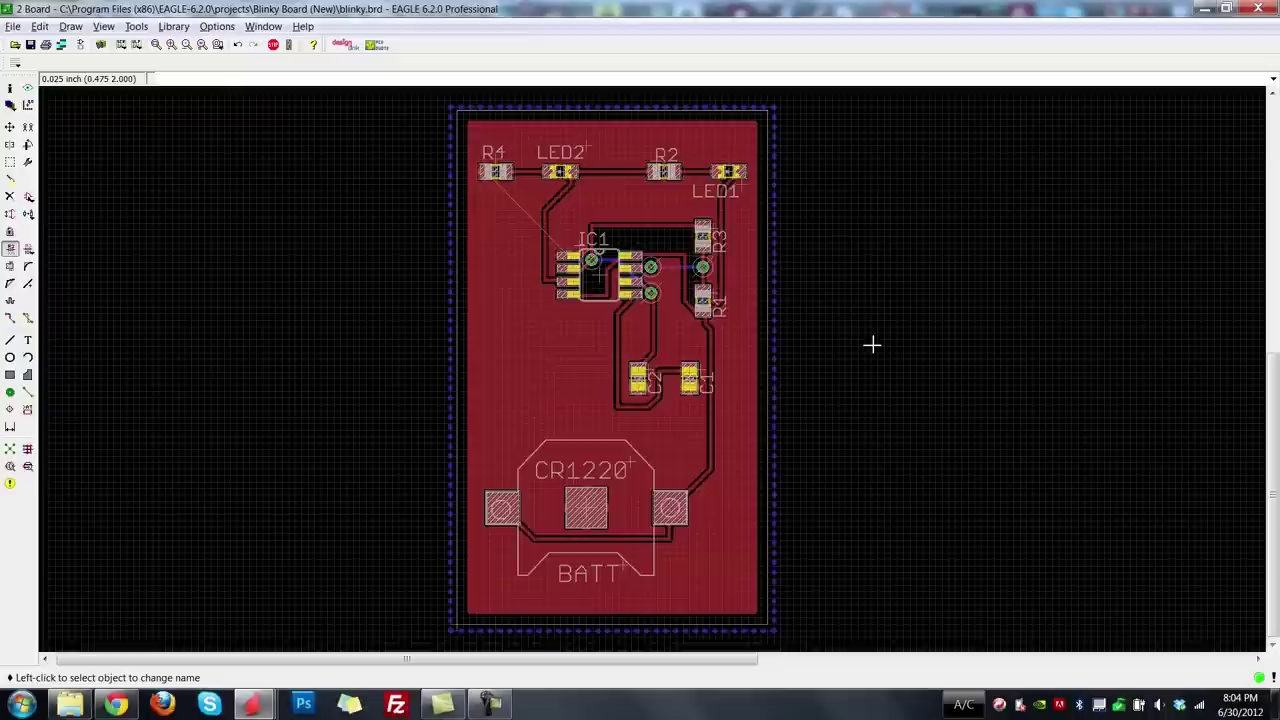
pyautogui.click(9, 450)
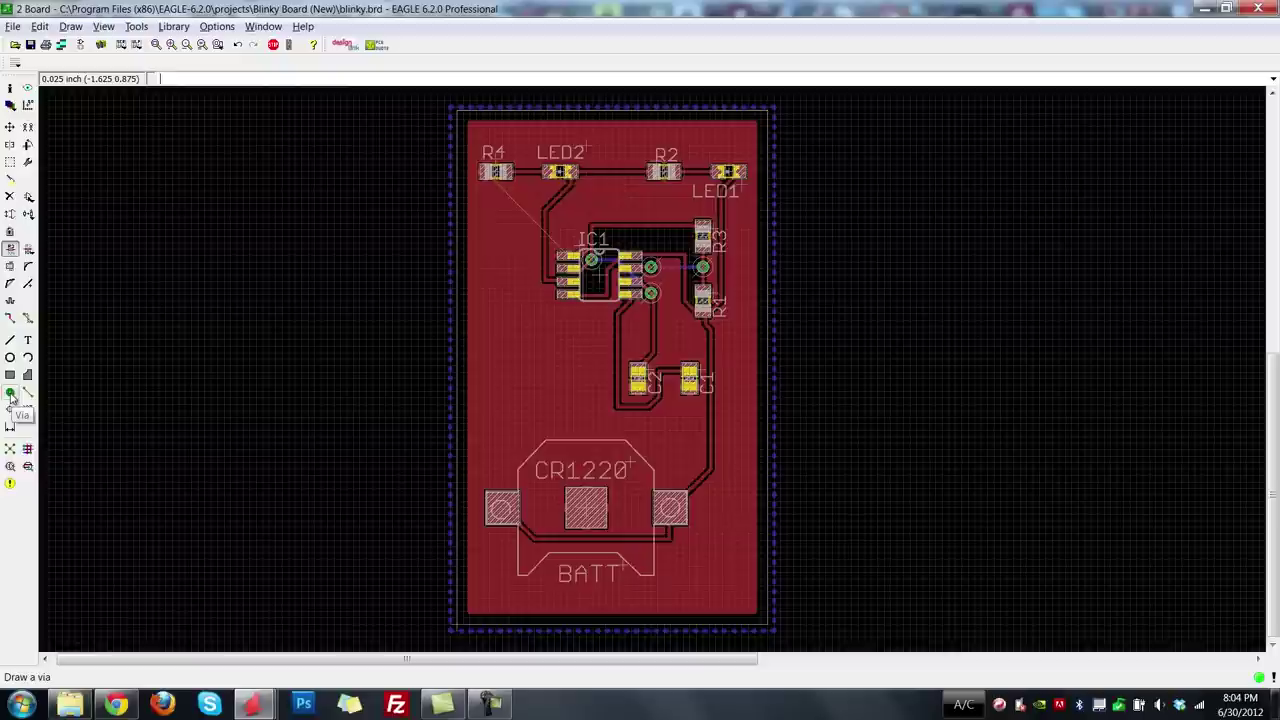
# Place a round via spanning layers 1-16 in the copper area below R4, with auto diameter and 0.02362205 drill.
pyautogui.click(10, 393)
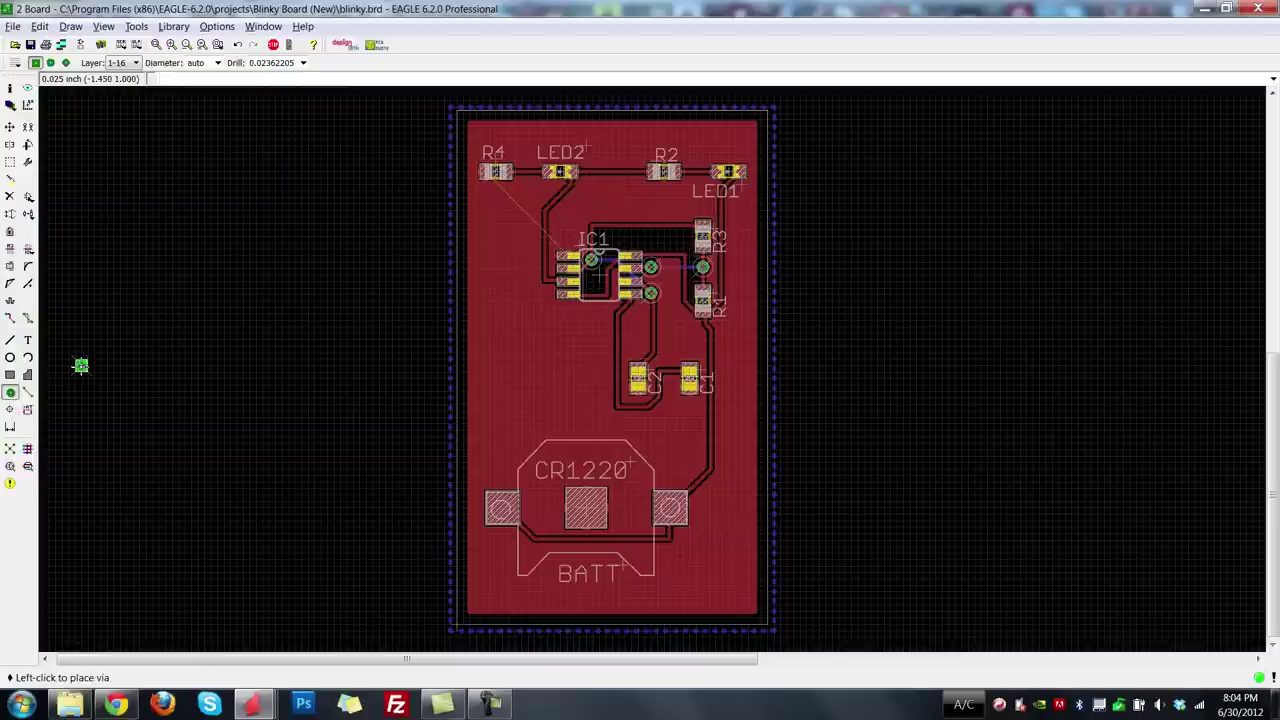
pyautogui.click(50, 62)
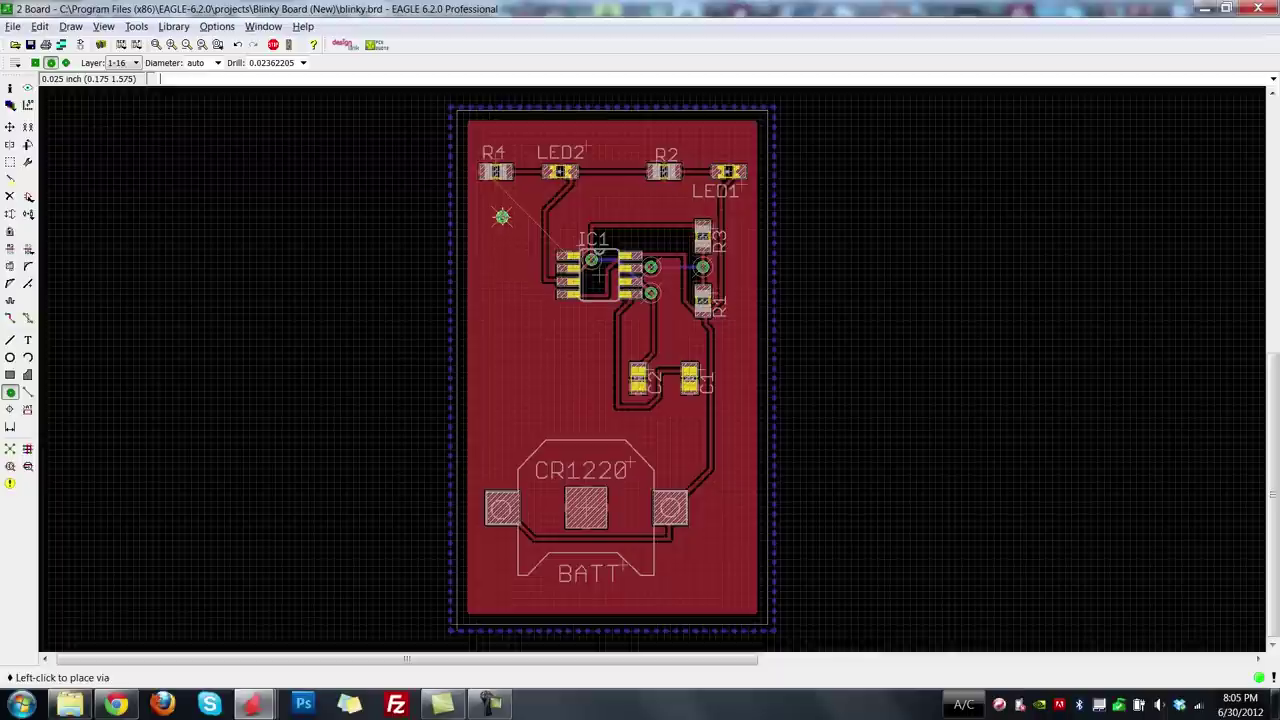
pyautogui.click(509, 230)
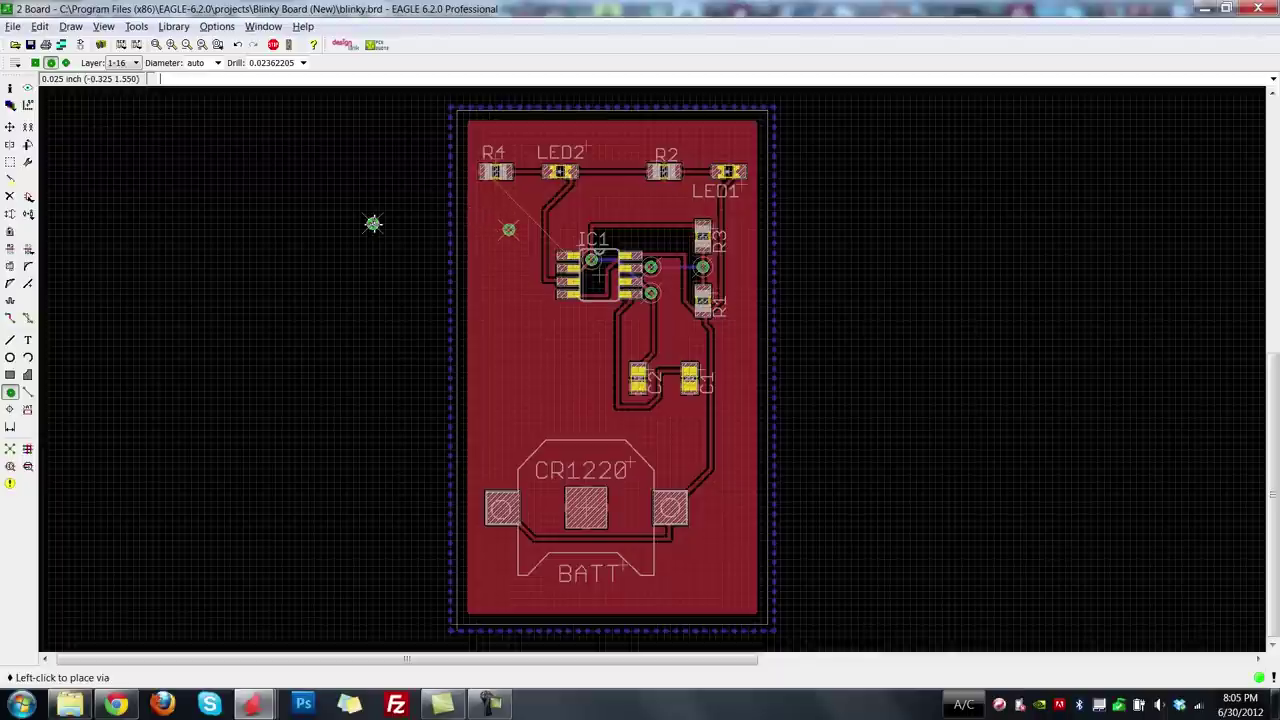
# Rename the via below R4 to GND and connect the signals under the resulting name GND.
pyautogui.click(11, 249)
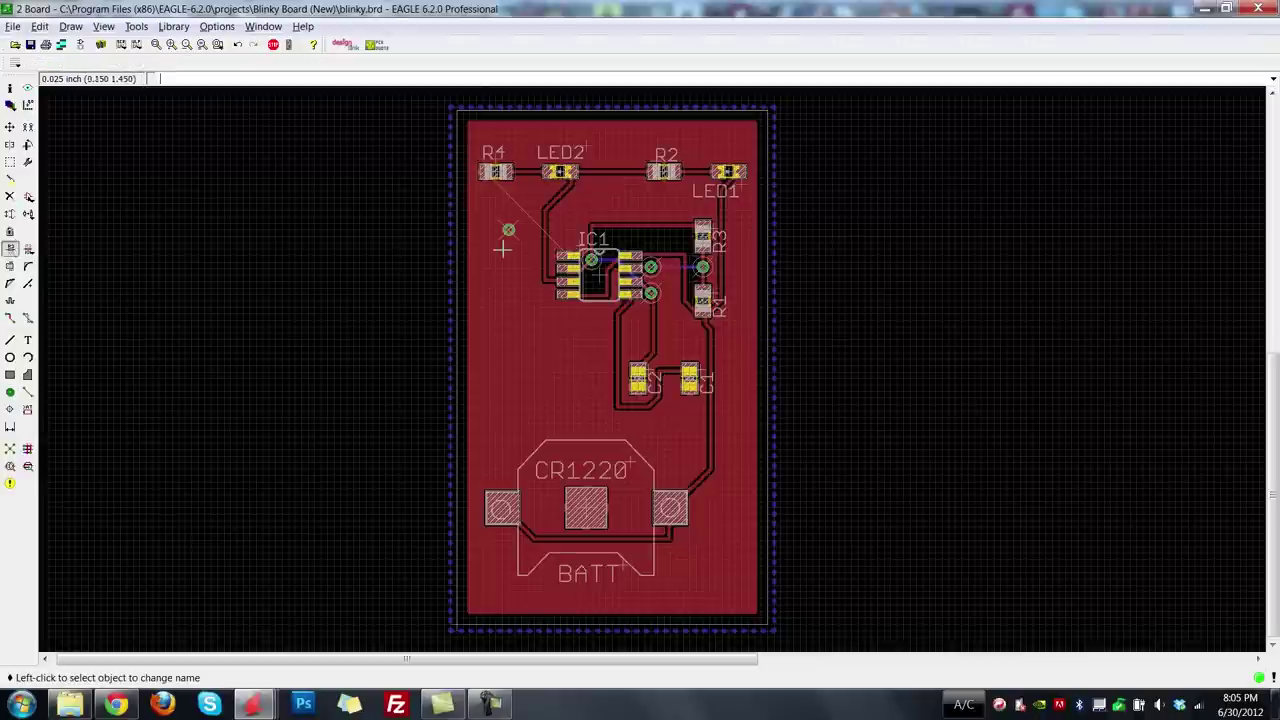
pyautogui.click(510, 231)
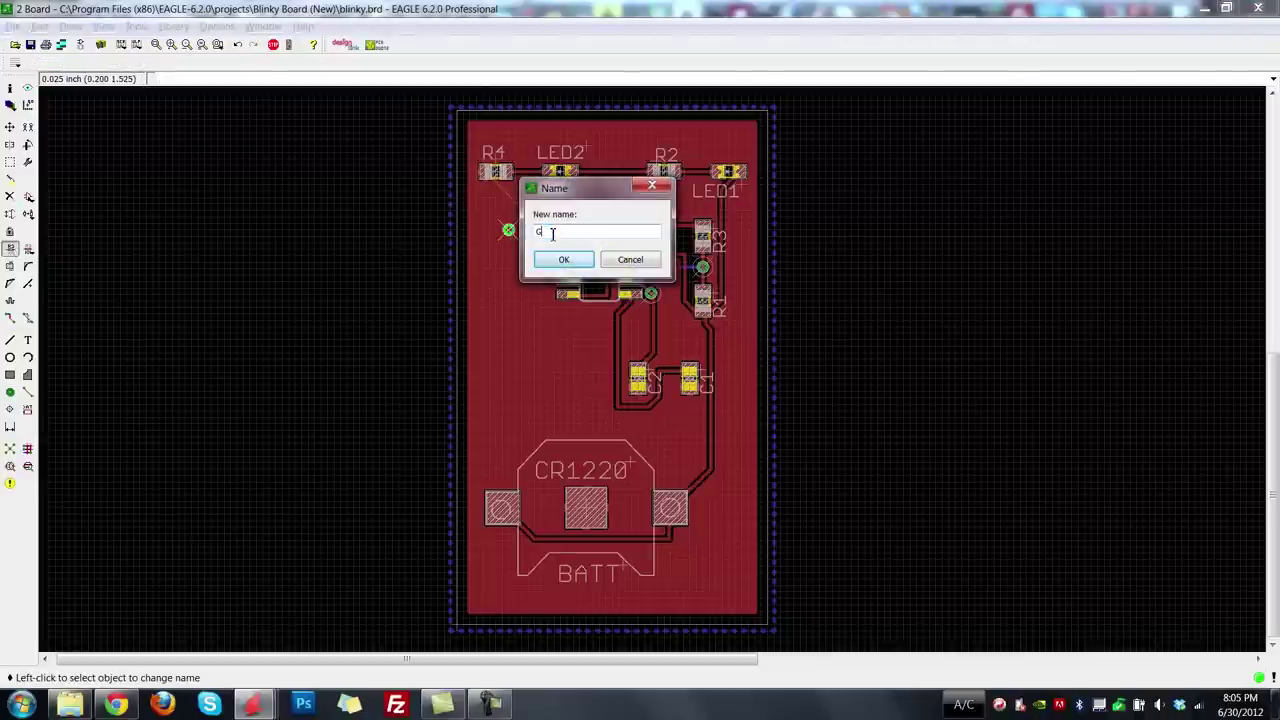
pyautogui.write('GND')
pyautogui.press('Return')
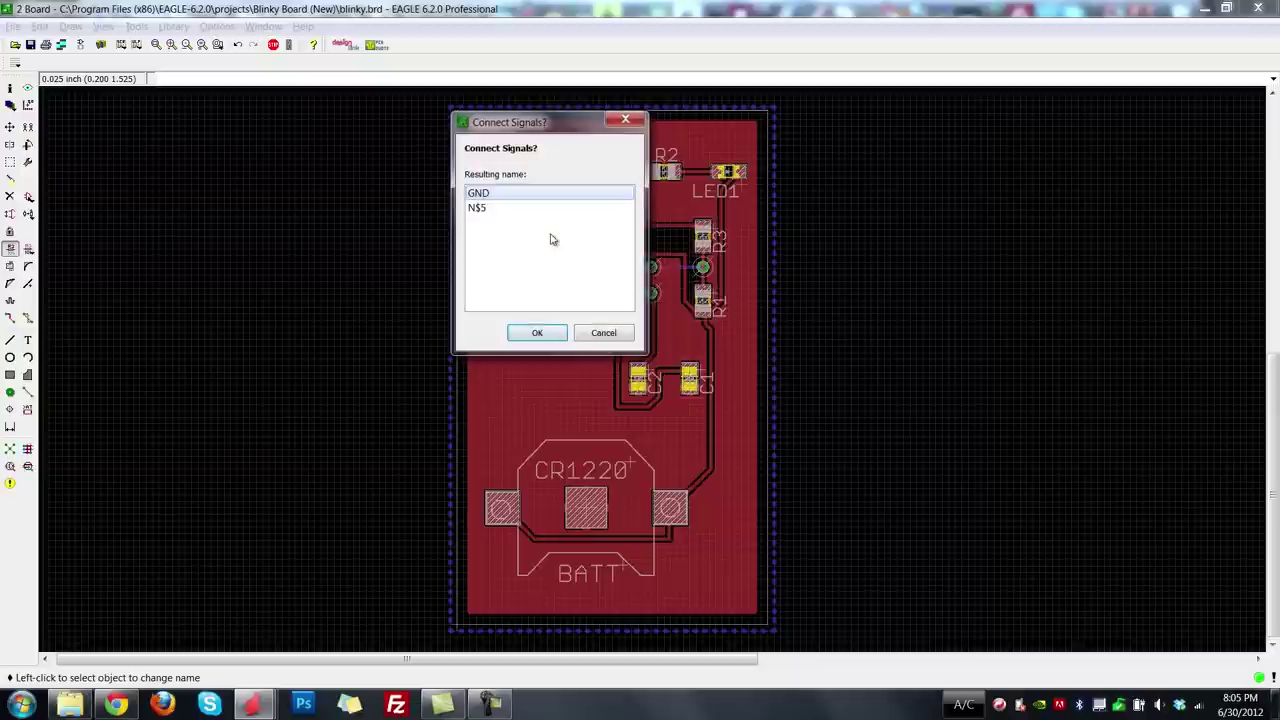
pyautogui.click(533, 332)
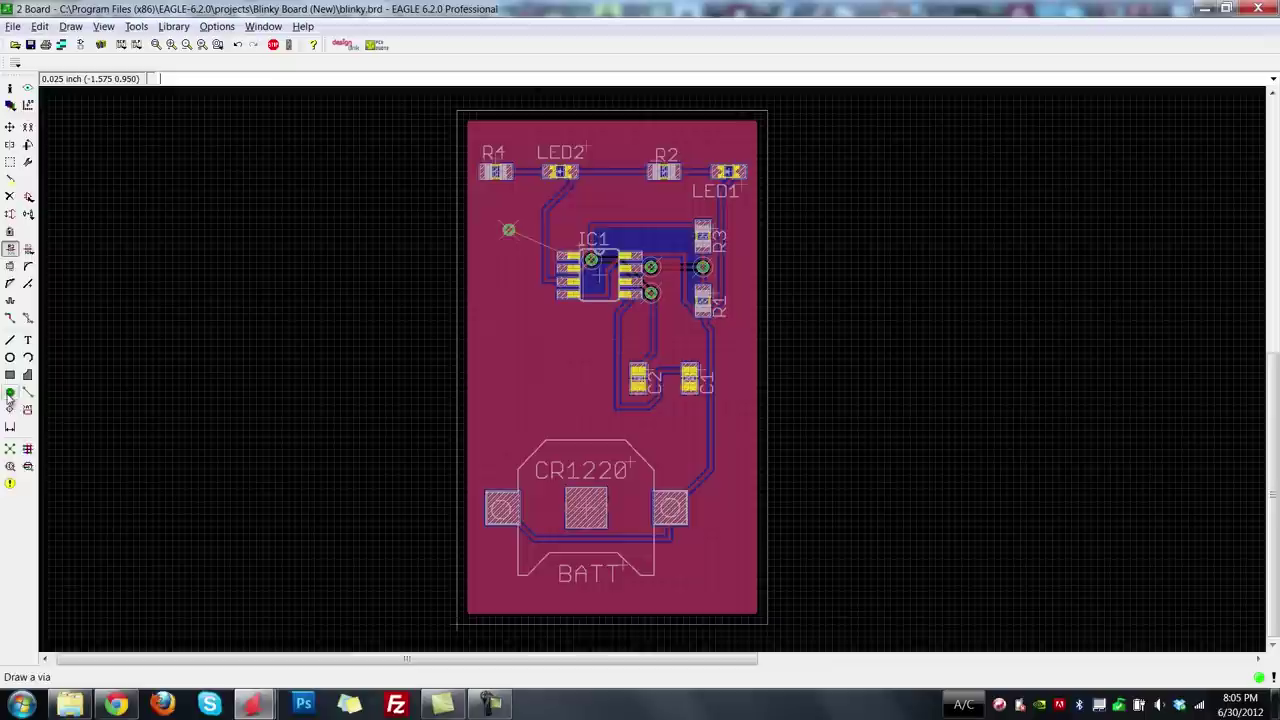
# Copy the GND via to the copper area above IC1 and recalculate the ratsnest.
pyautogui.click(28, 128)
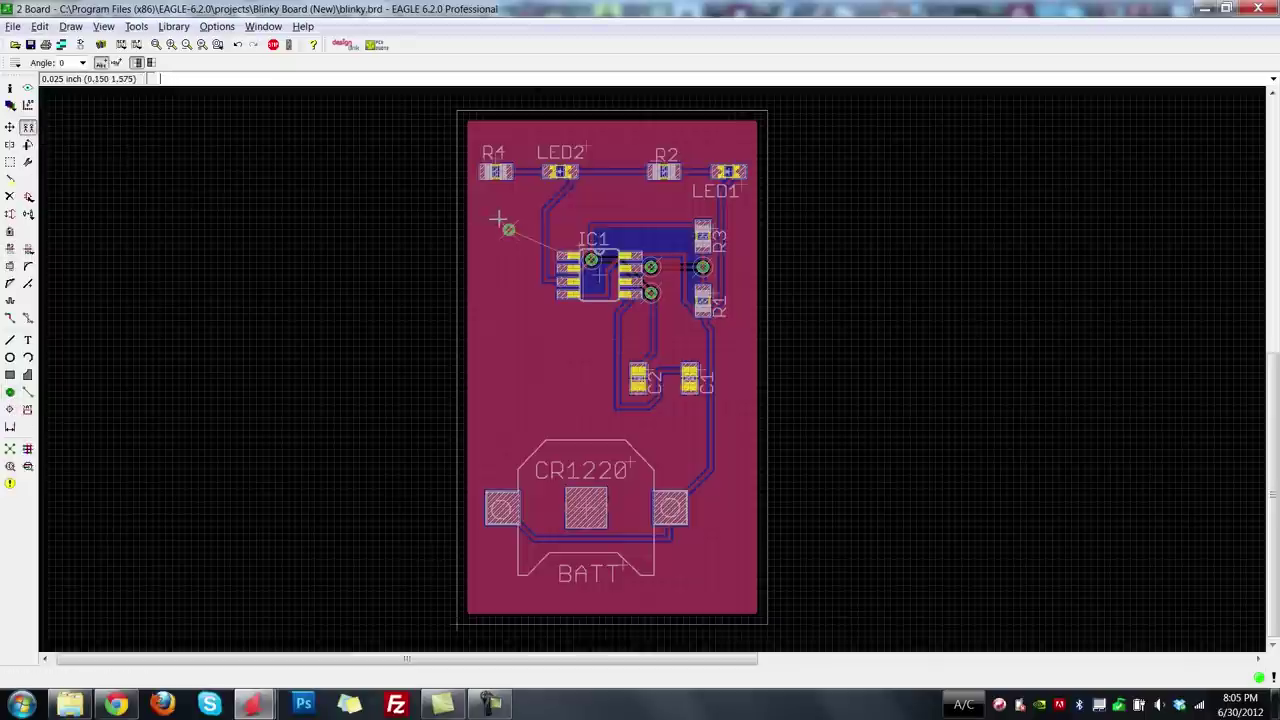
pyautogui.click(508, 230)
pyautogui.click(599, 203)
pyautogui.click(9, 450)
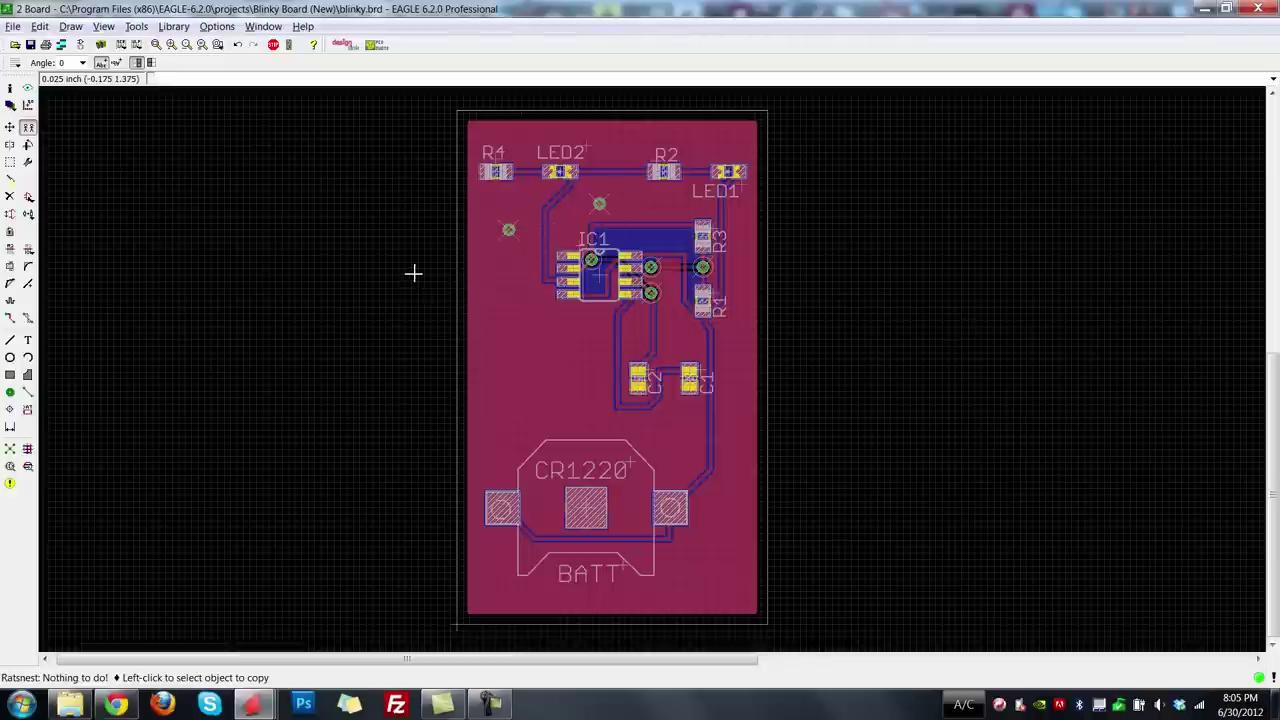
# Copy the GND via to open copper left of C2, below C1 and near the board's lower-right corner, and recalculate the ratsnest.
pyautogui.click(15, 397)
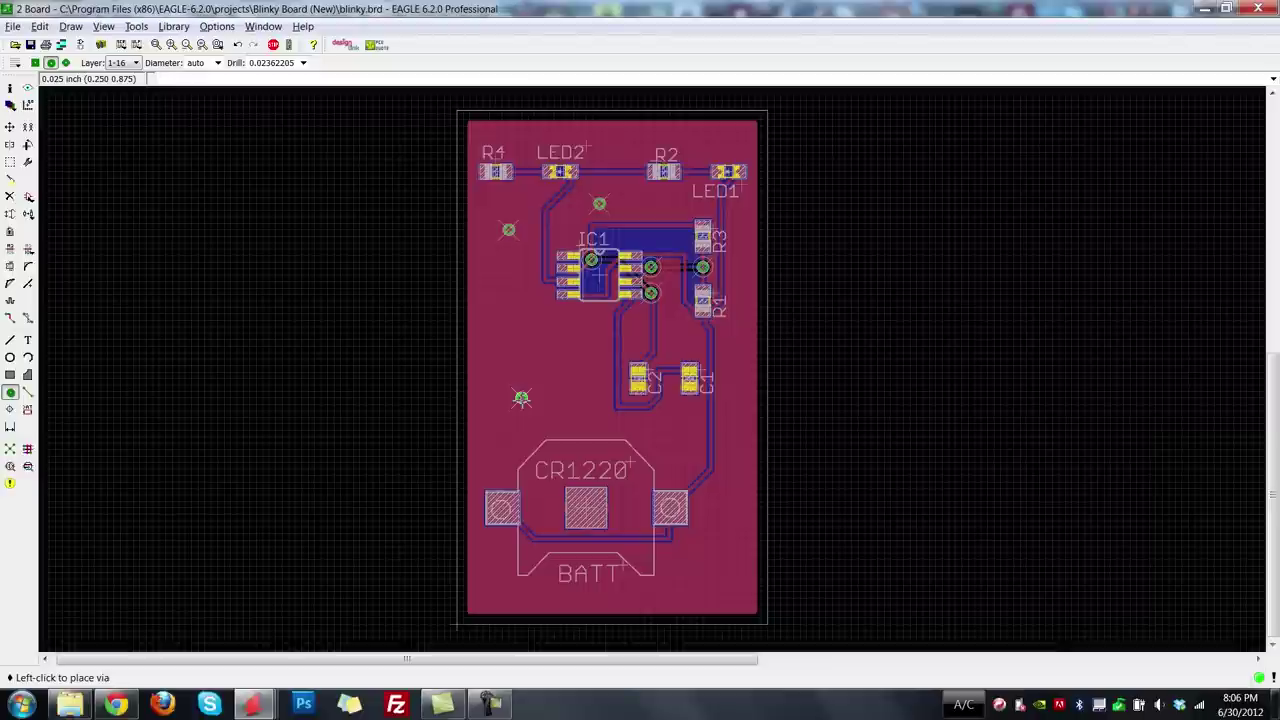
pyautogui.click(28, 127)
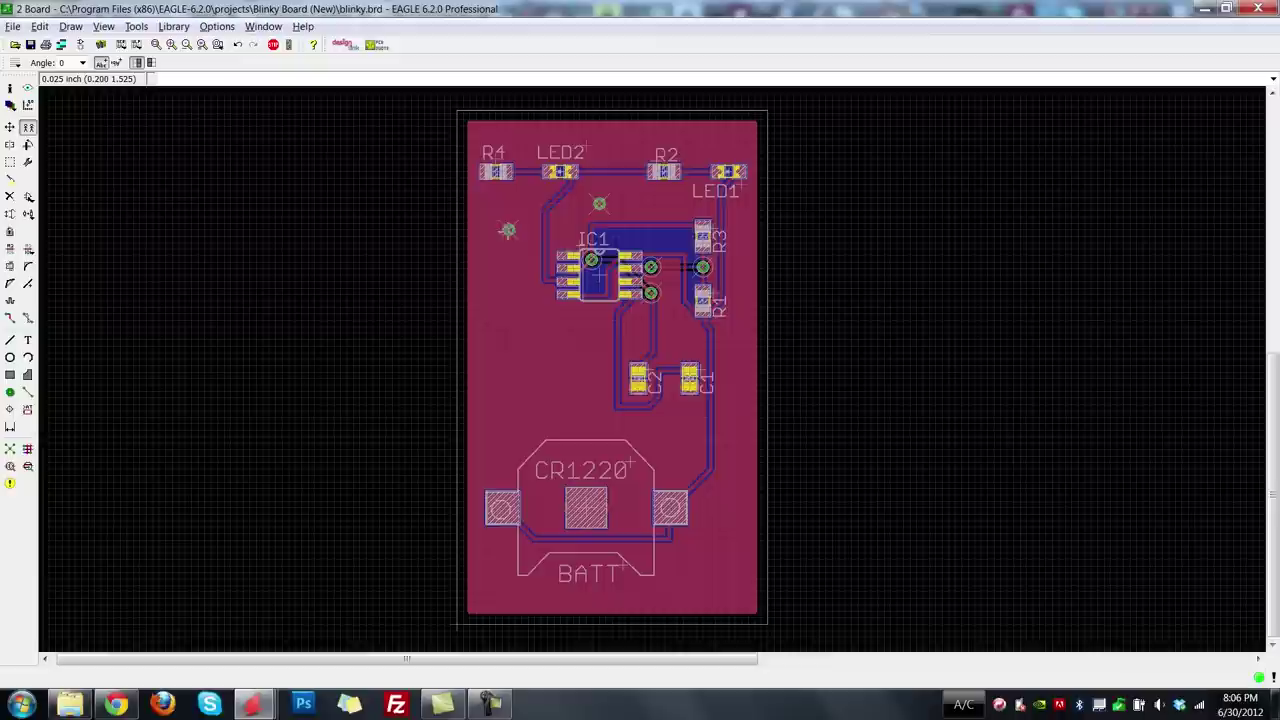
pyautogui.click(508, 230)
pyautogui.click(547, 352)
pyautogui.click(600, 205)
pyautogui.click(683, 437)
pyautogui.click(600, 205)
pyautogui.click(715, 578)
pyautogui.click(10, 448)
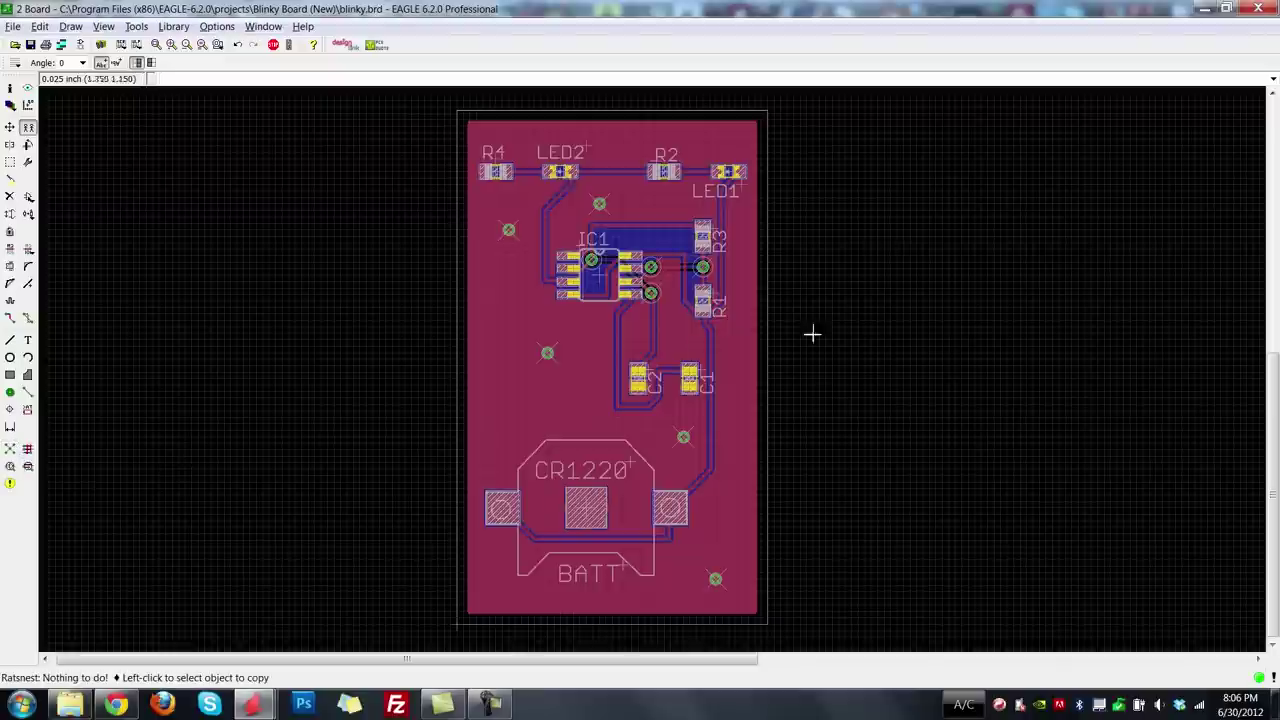
# Highlight the signal of the trace running from IC1's lower via down to C2.
pyautogui.scroll(2, 677, 305)
pyautogui.scroll(2, 677, 305)
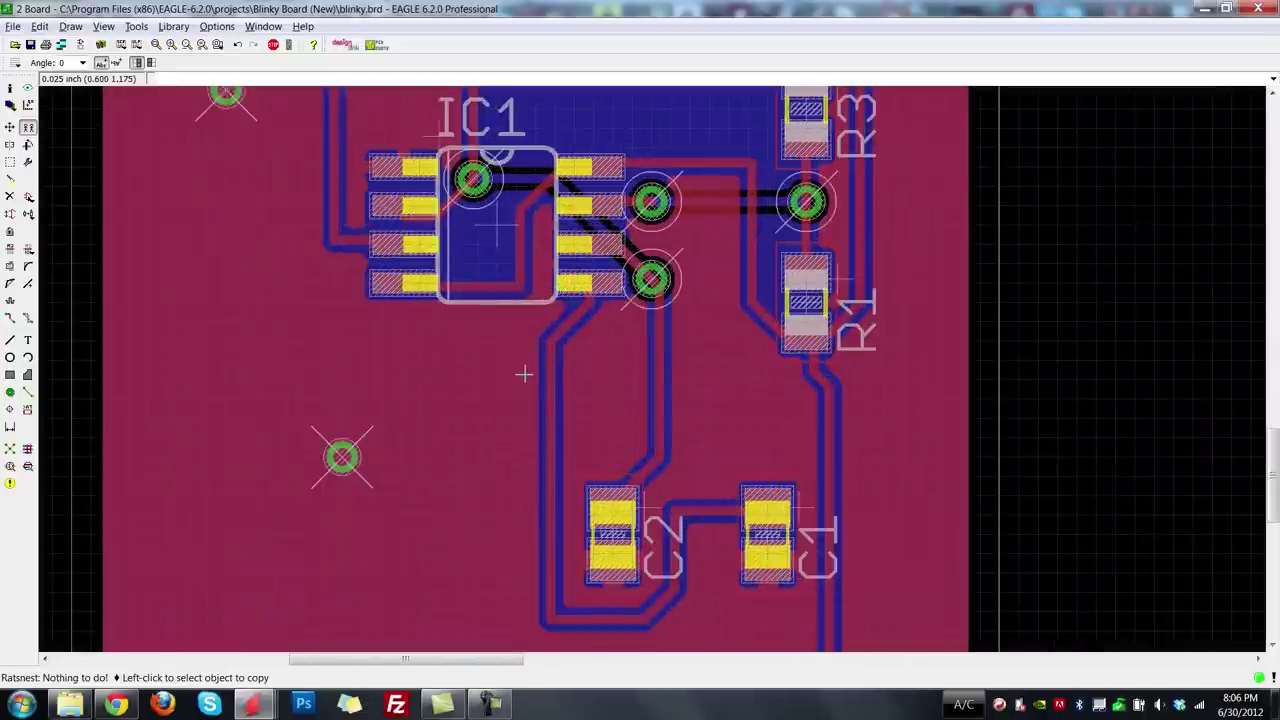
pyautogui.scroll(-3, 523, 374)
pyautogui.scroll(-1, 523, 374)
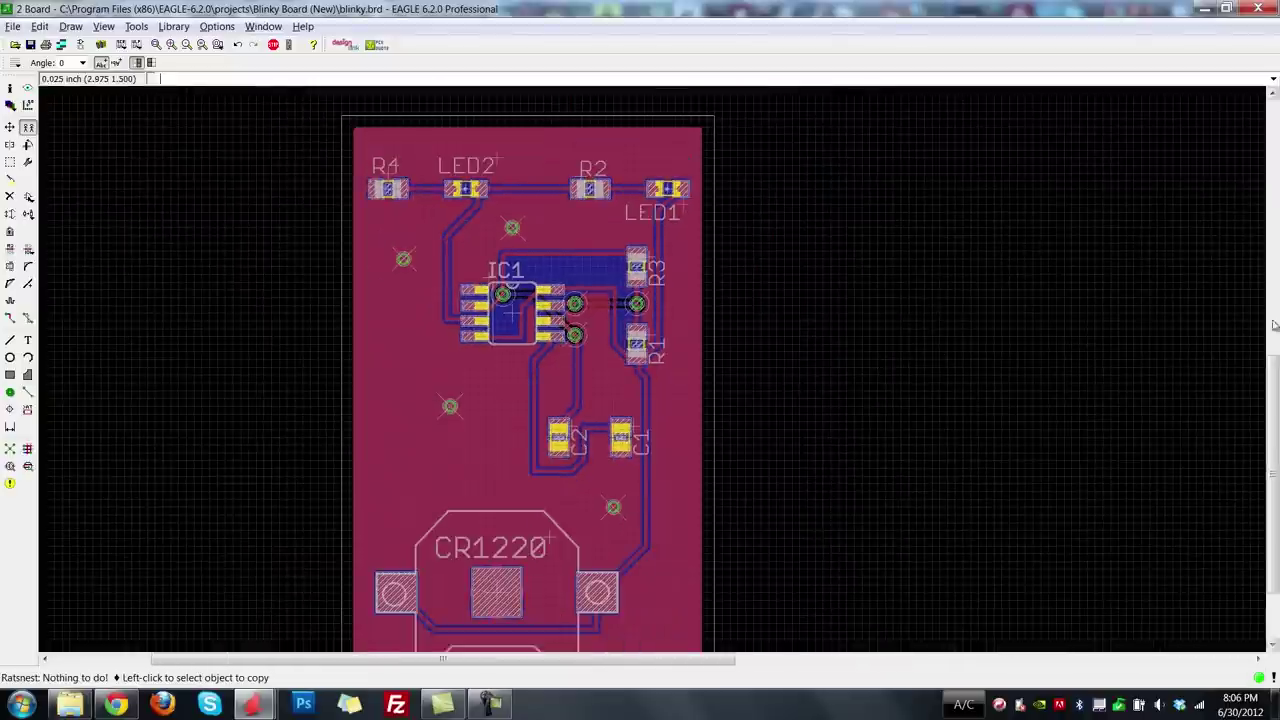
pyautogui.moveTo(1274, 436)
pyautogui.mouseDown()
pyautogui.moveTo(1274, 490)
pyautogui.moveTo(1274, 459)
pyautogui.mouseUp()
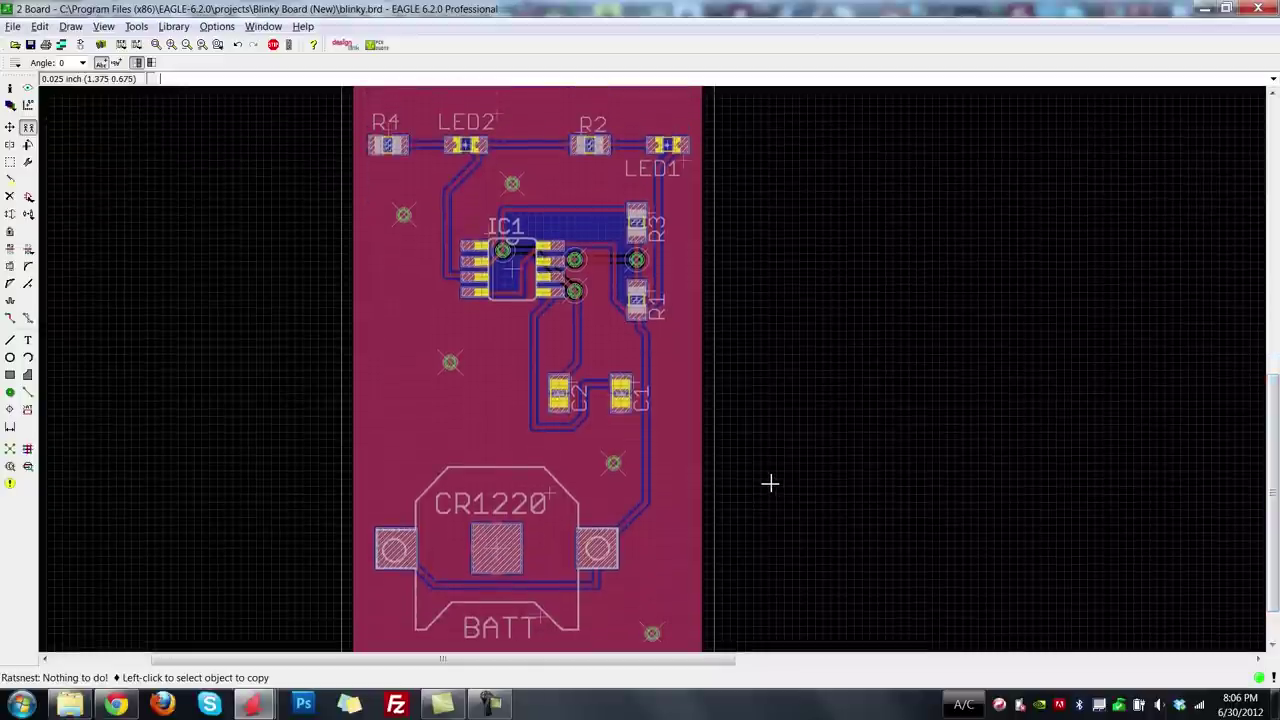
pyautogui.scroll(2, 510, 337)
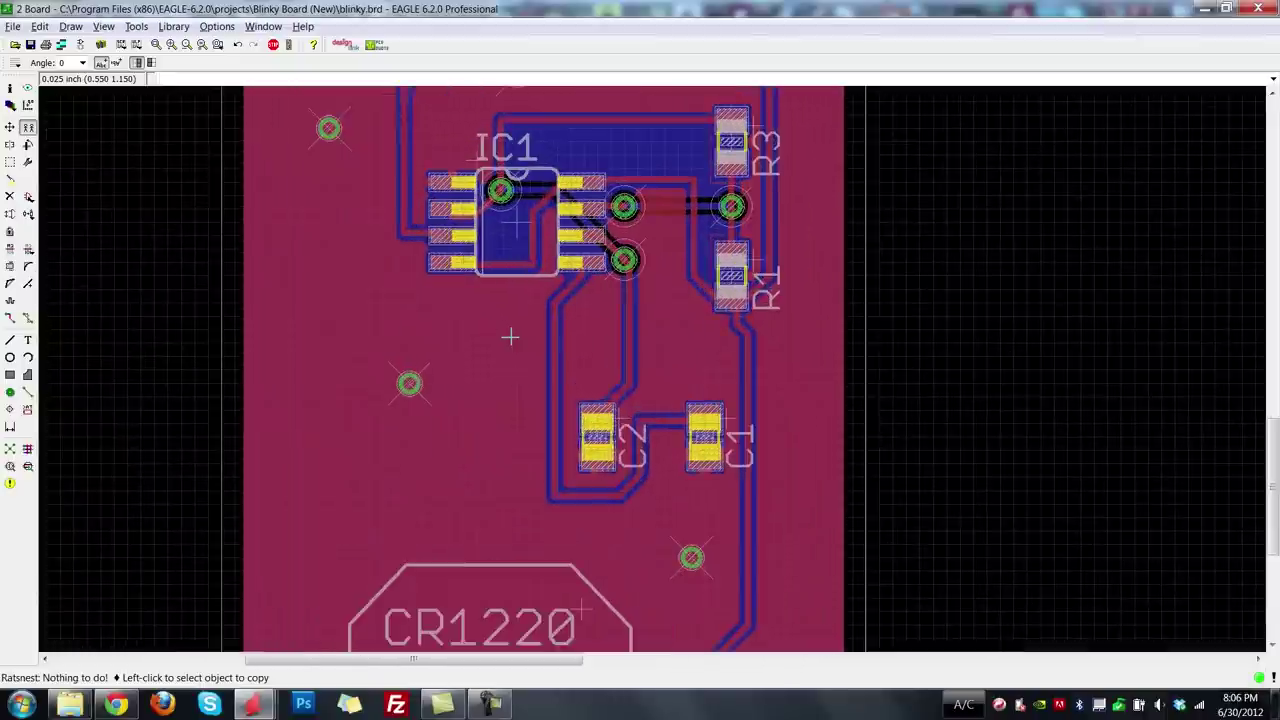
pyautogui.scroll(1, 510, 337)
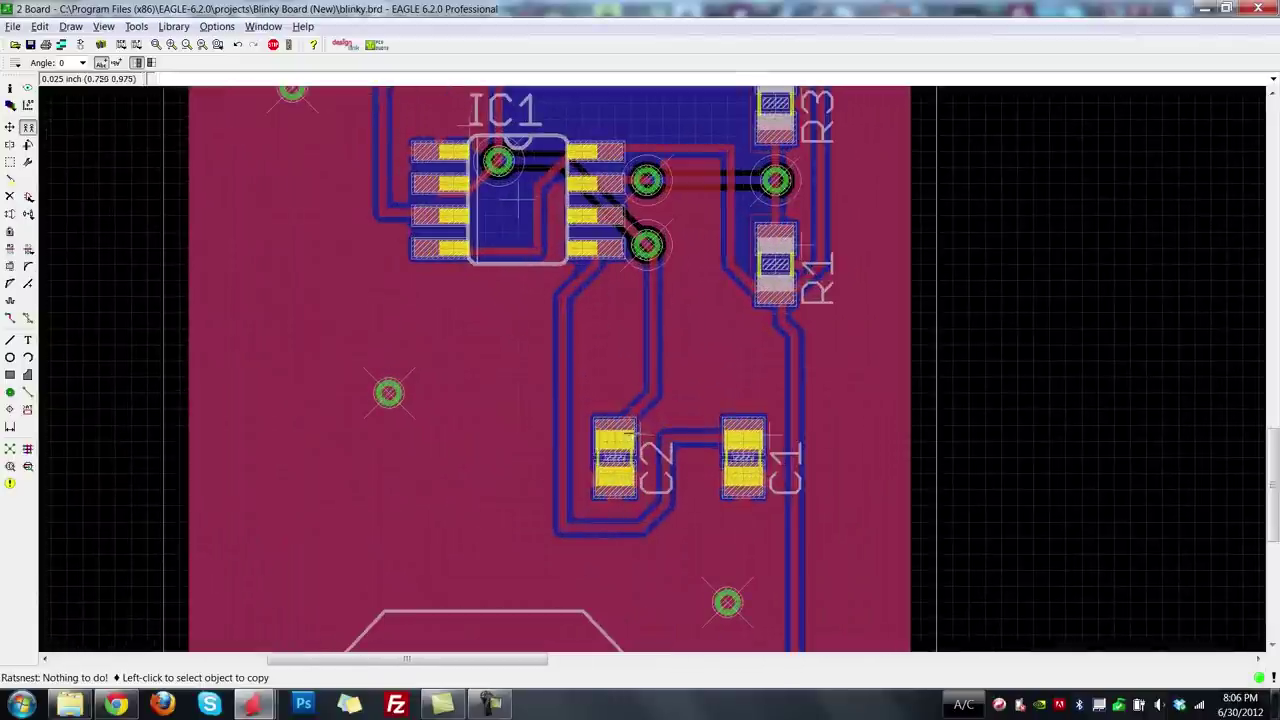
pyautogui.click(27, 89)
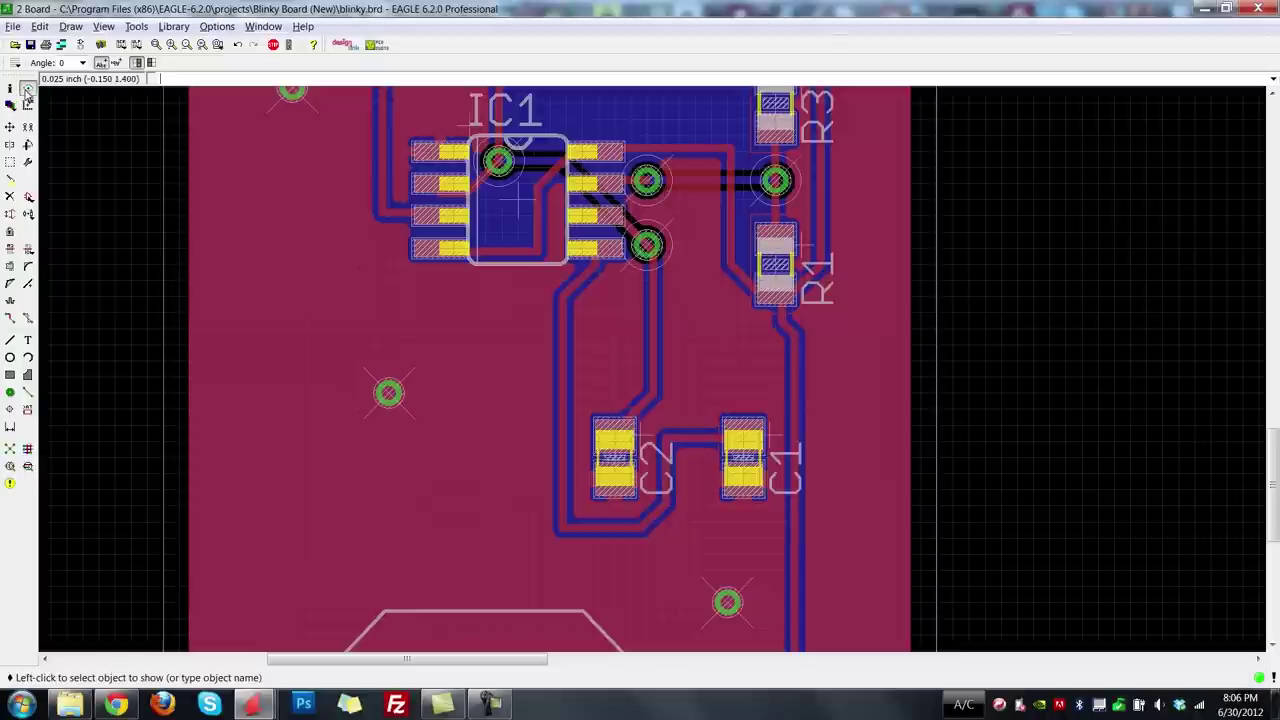
pyautogui.click(652, 289)
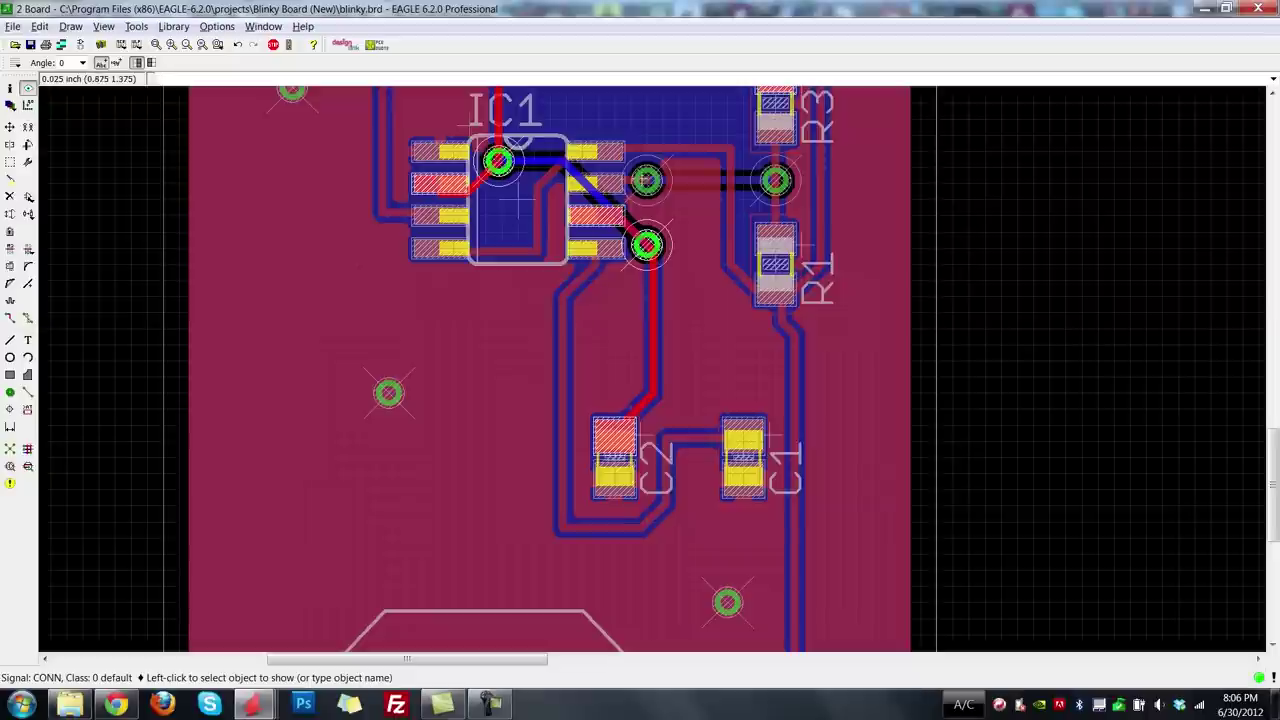
# Check the highlighted CONN signal's path on the board against its connections in the schematic.
pyautogui.scroll(3, 517, 204)
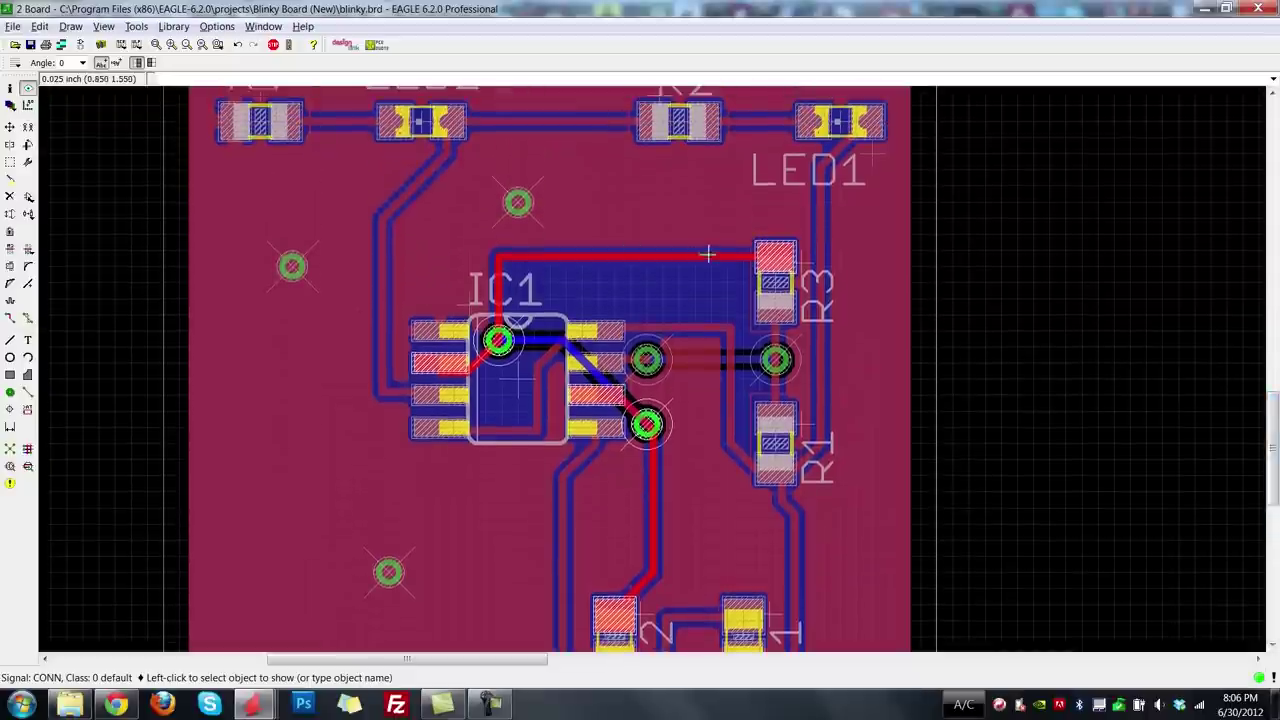
pyautogui.scroll(-2, 1272, 440)
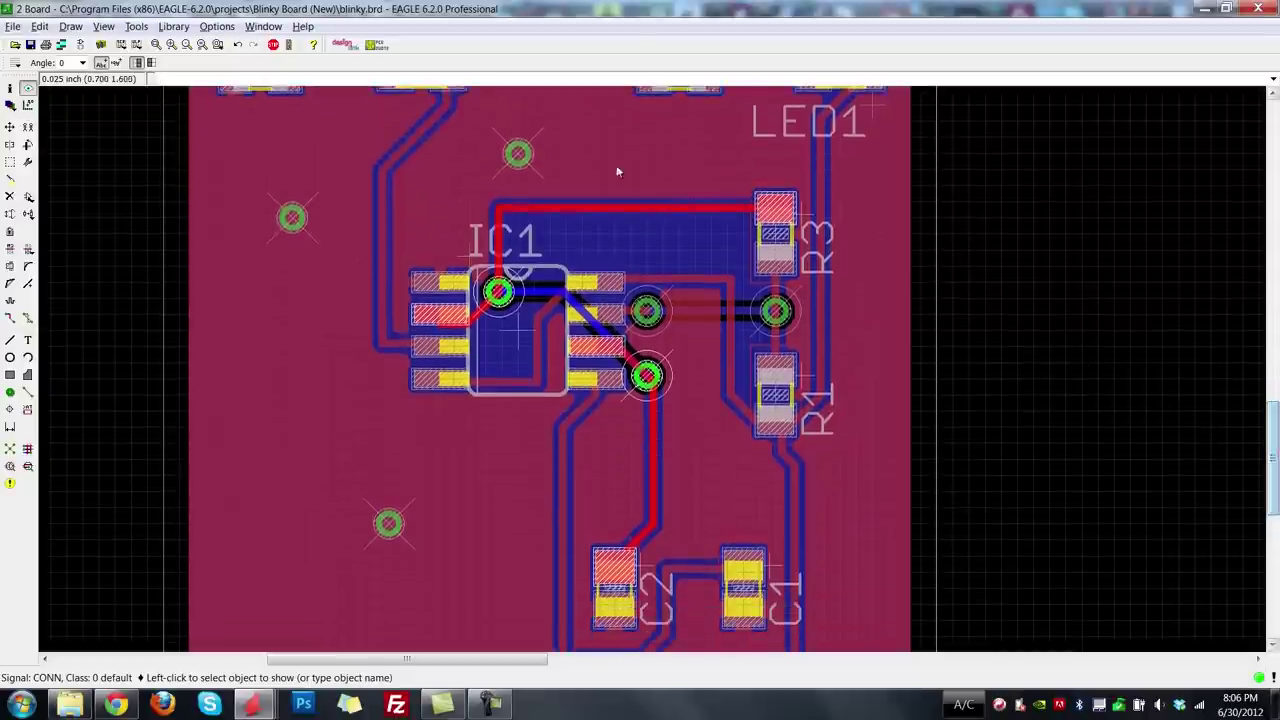
pyautogui.moveTo(631, 15); pyautogui.dragTo(1034, 204)
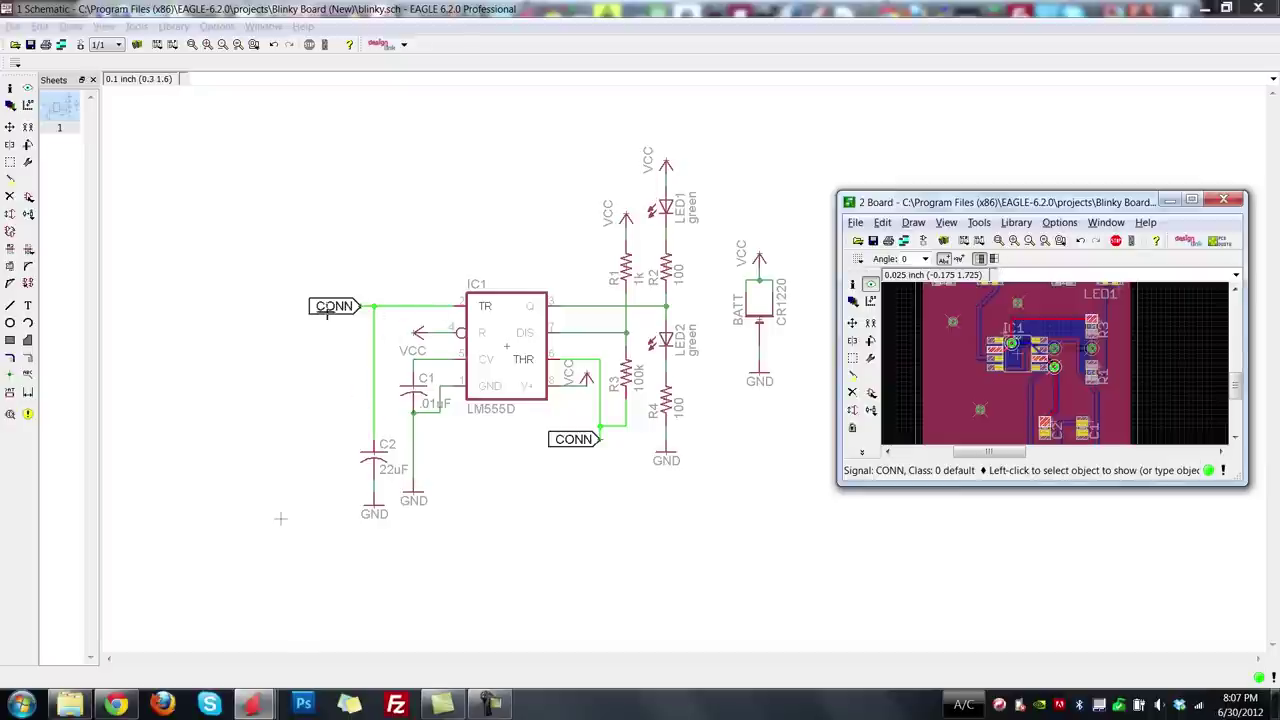
pyautogui.moveTo(1017, 207); pyautogui.dragTo(754, 6)
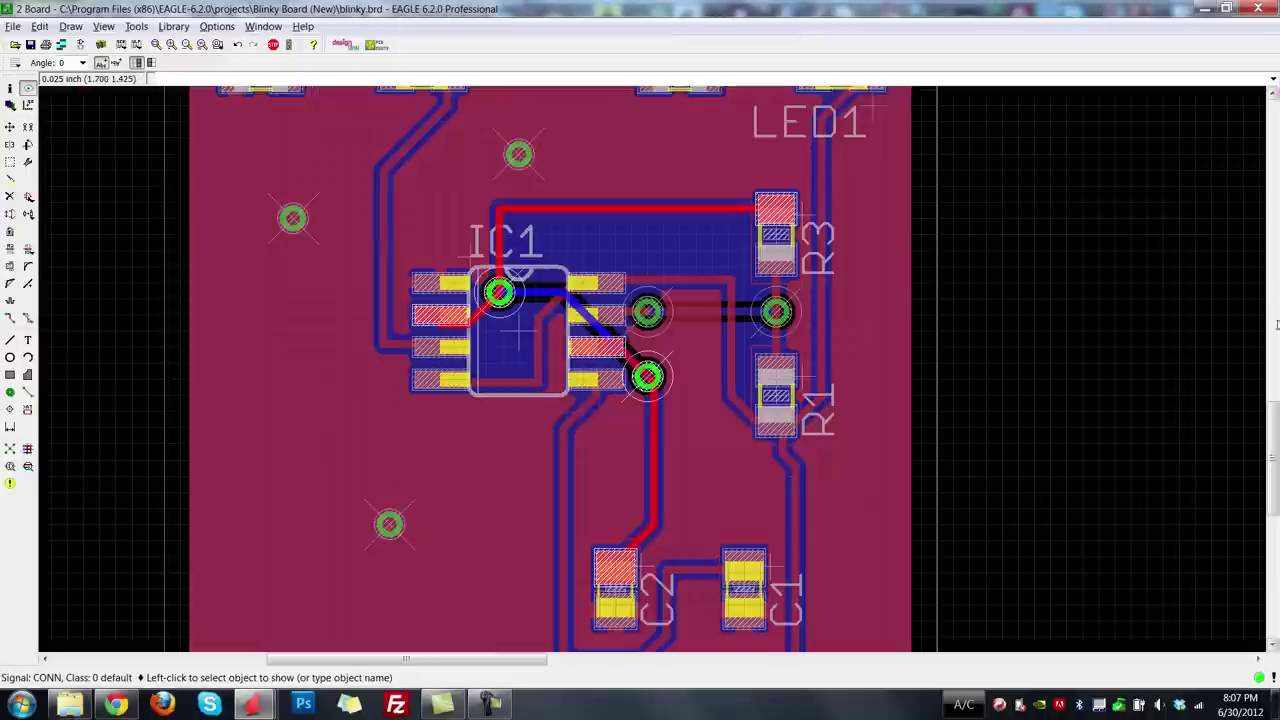
# Rip up the whole CONN signal between C2, IC1 and R3.
pyautogui.moveTo(1272, 458); pyautogui.dragTo(1272, 478)
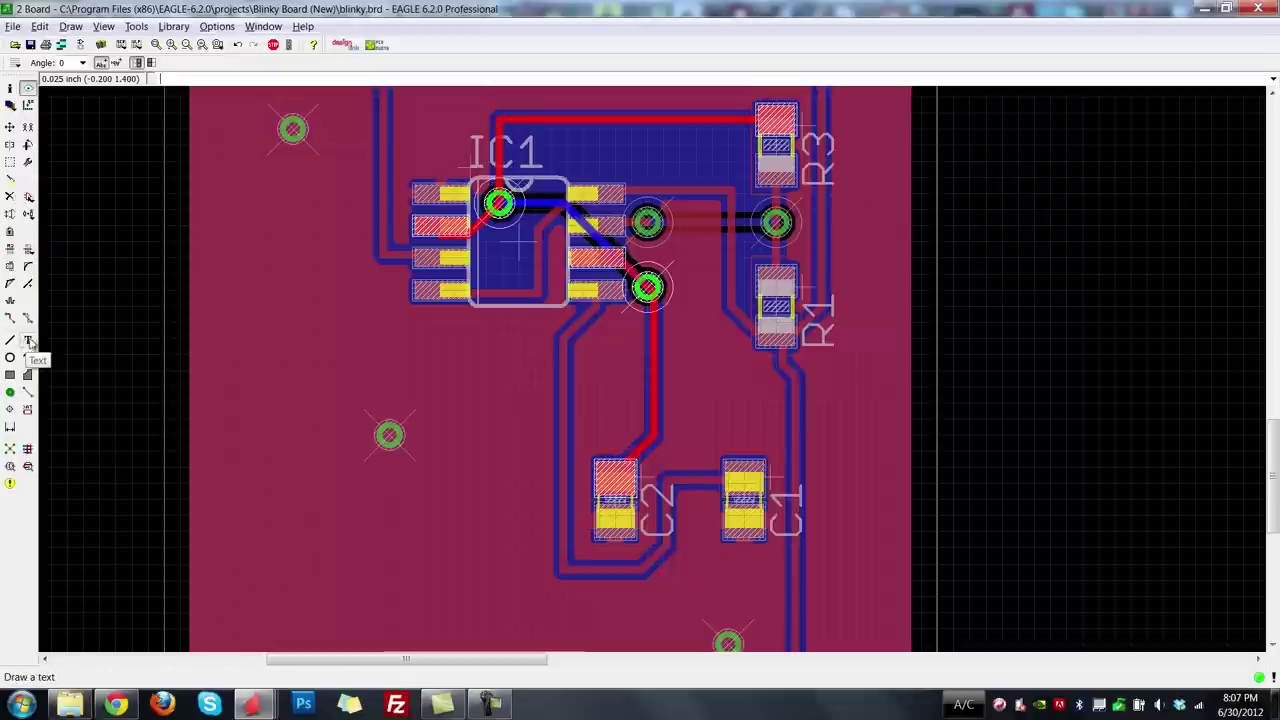
pyautogui.click(28, 319)
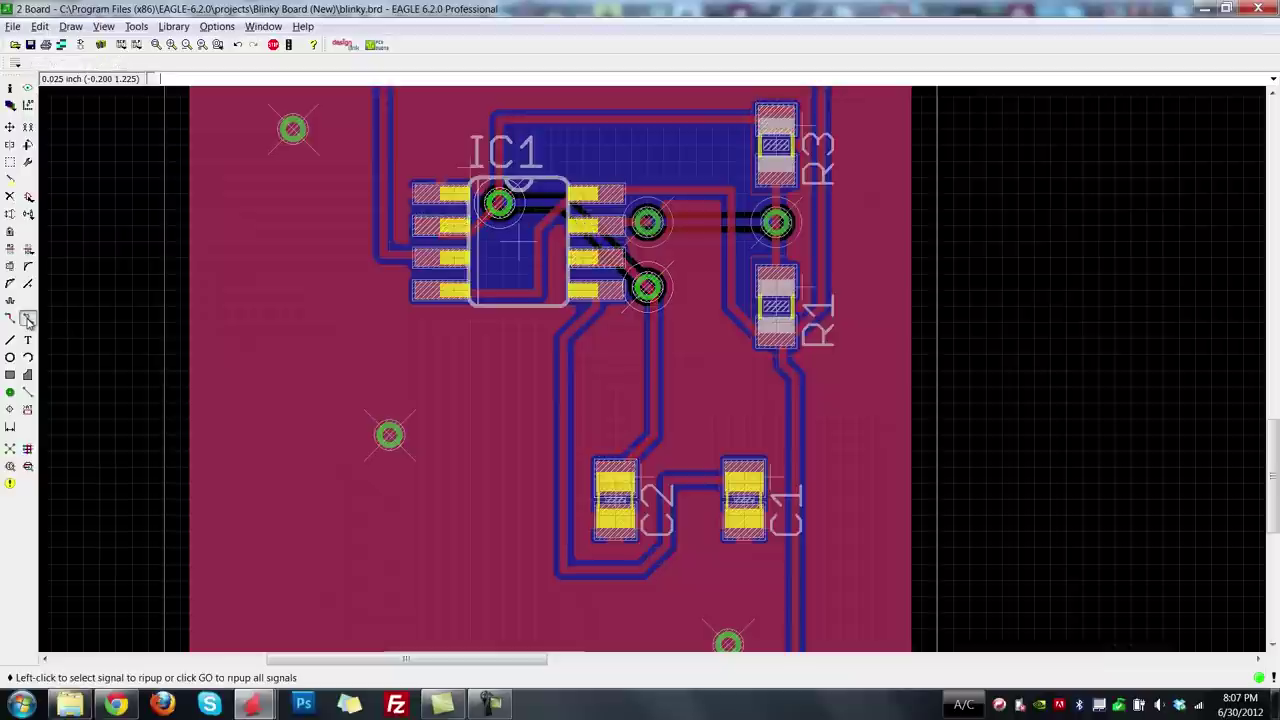
pyautogui.click(656, 355)
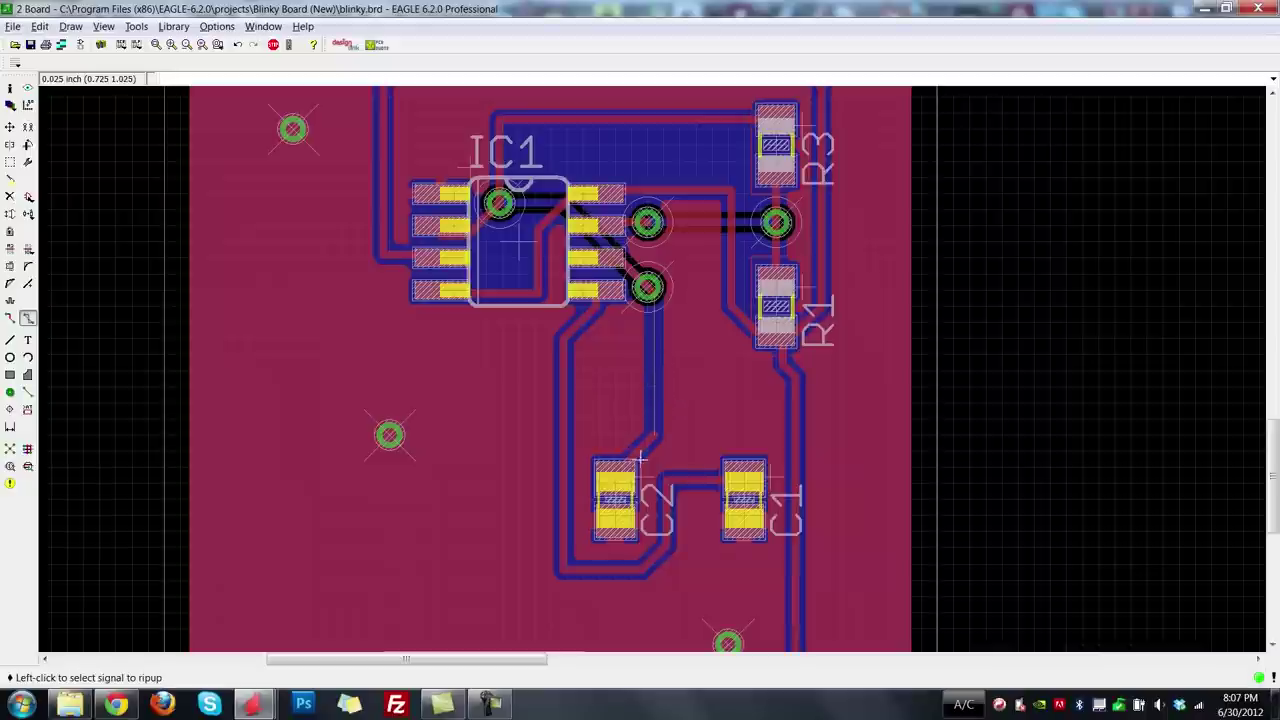
pyautogui.click(655, 397)
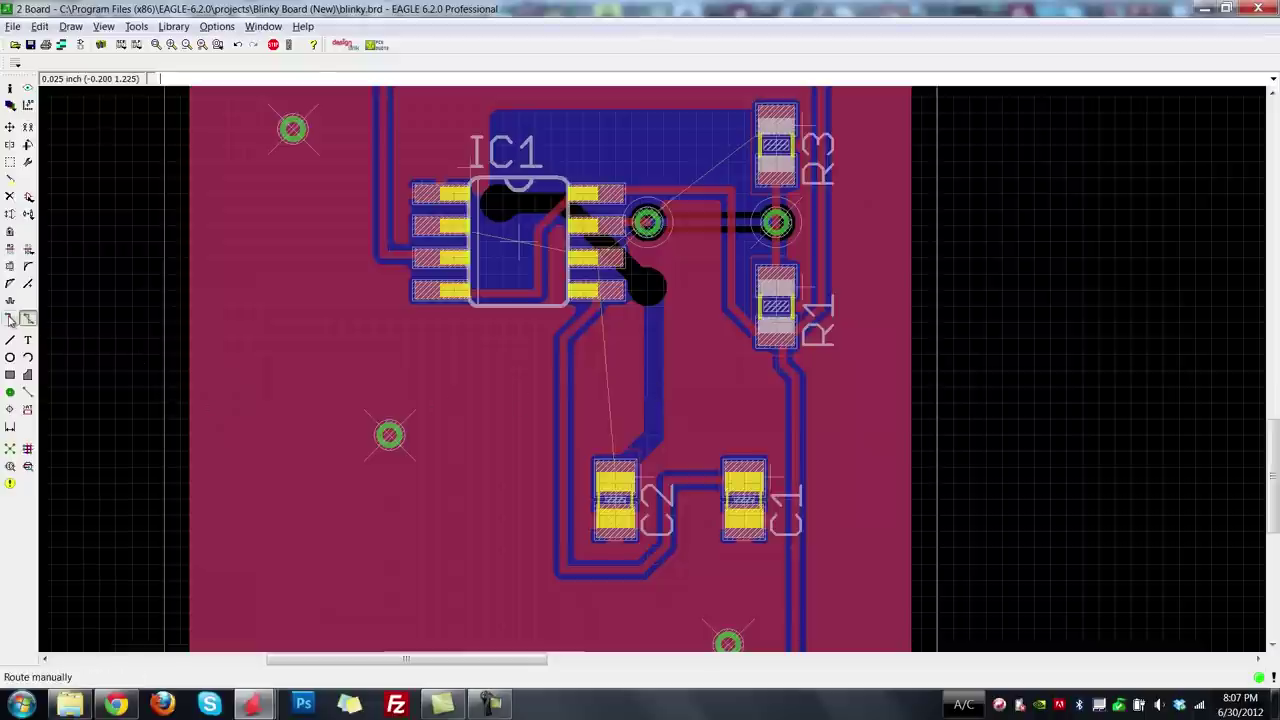
# Start manual routing with a trace width of 0.012 and enter 0.020 as the via drill.
pyautogui.click(9, 320)
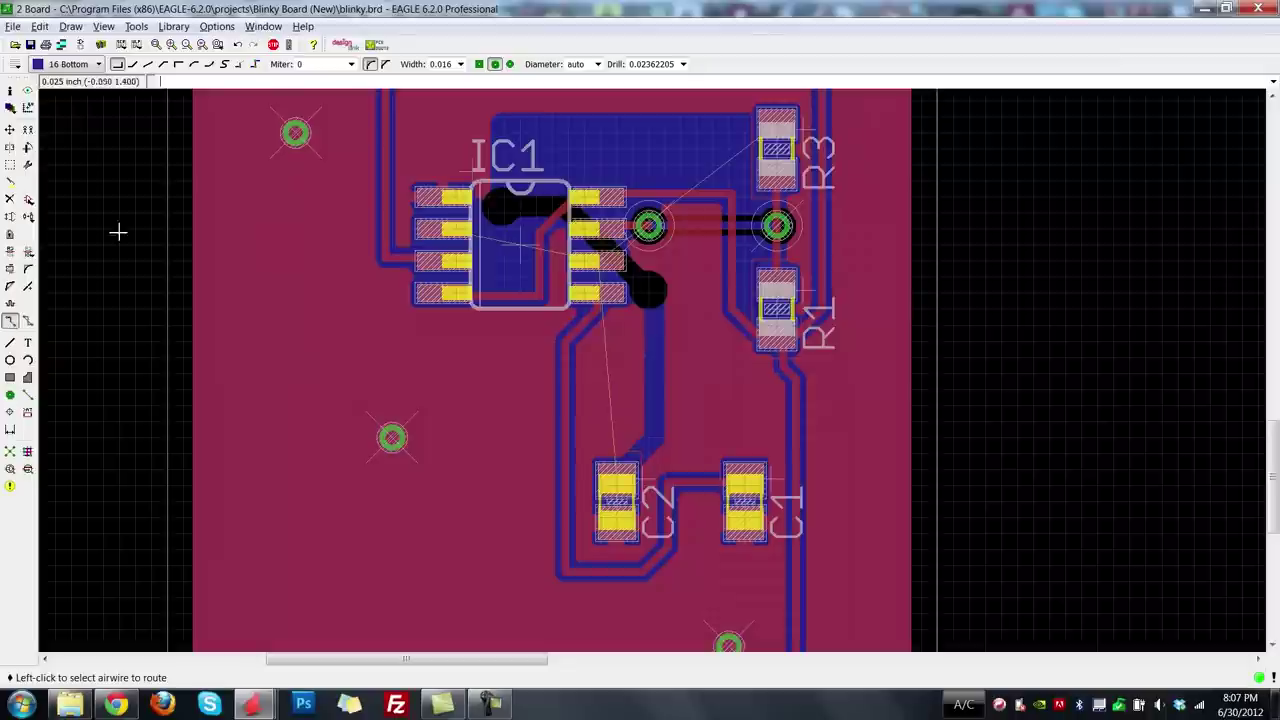
pyautogui.click(461, 64)
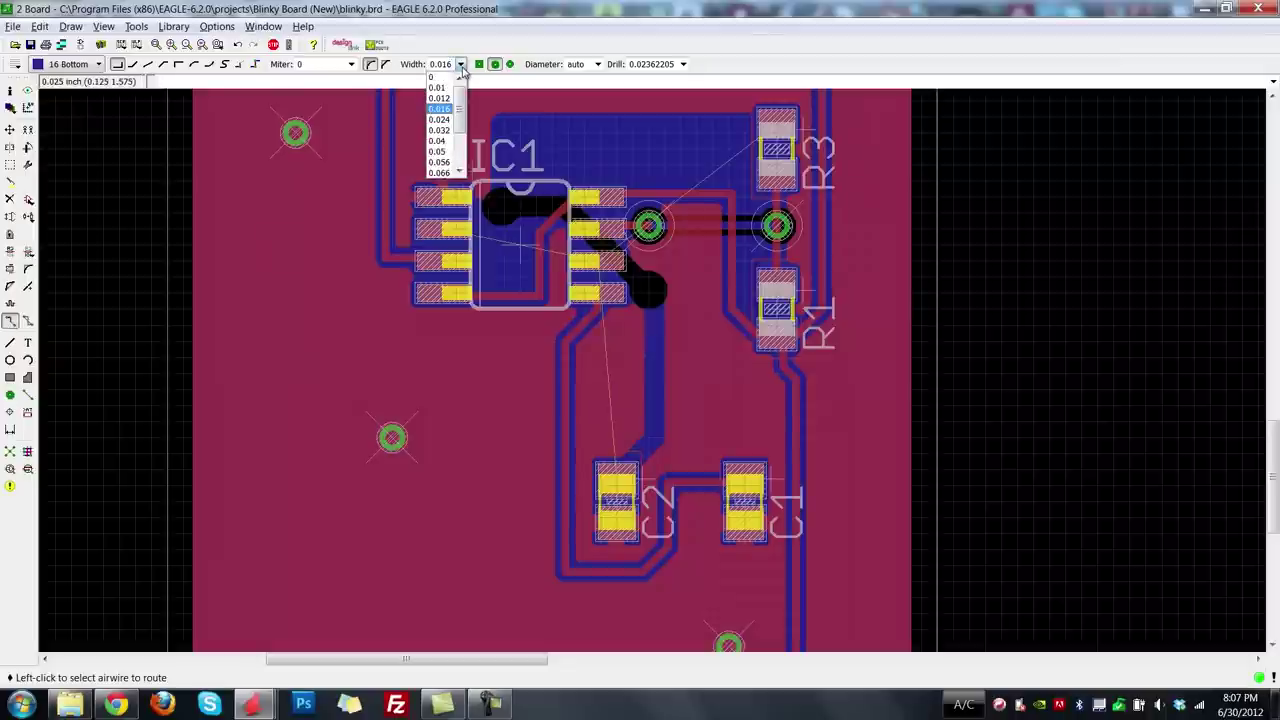
pyautogui.click(442, 99)
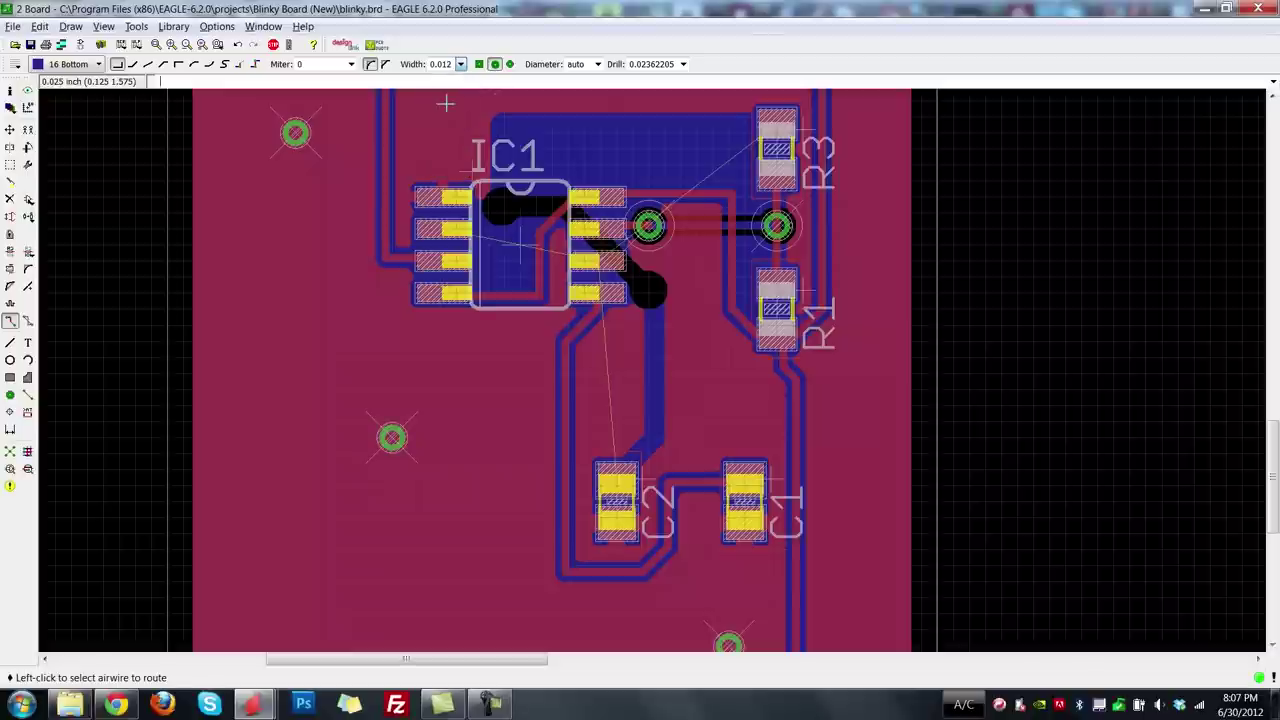
pyautogui.click(684, 66)
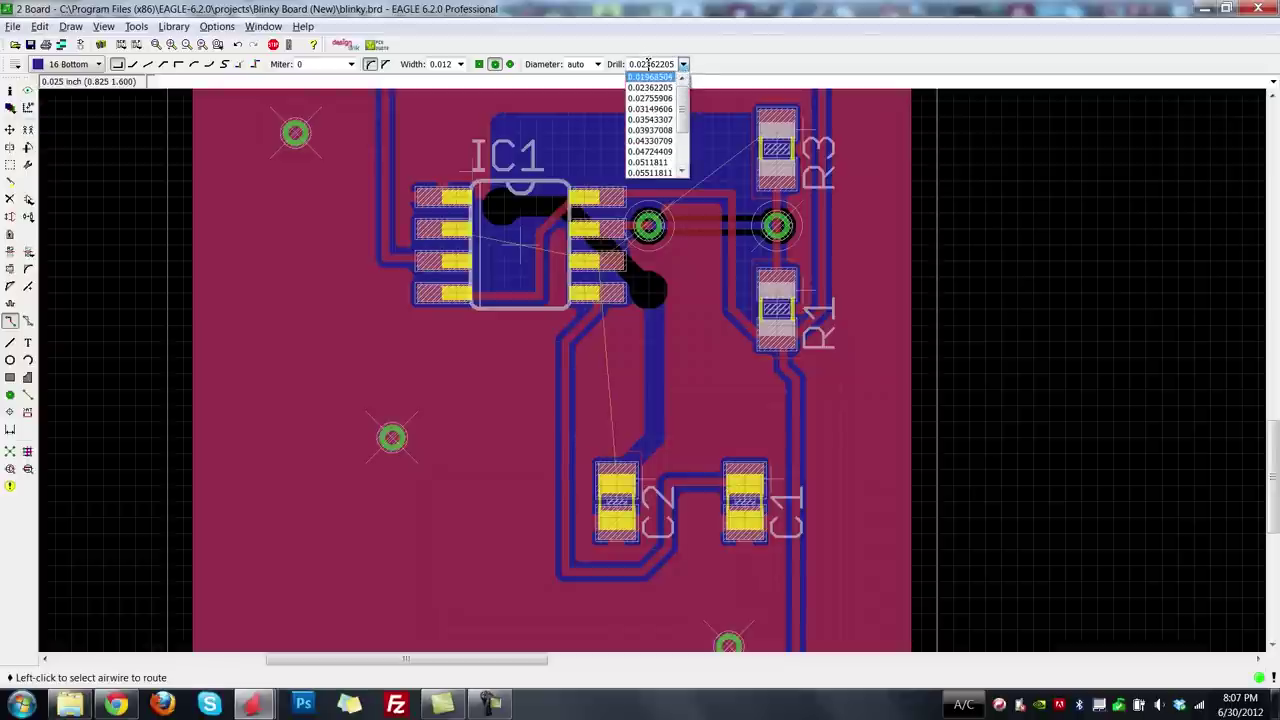
pyautogui.moveTo(646, 64); pyautogui.dragTo(705, 78)
pyautogui.write('0')
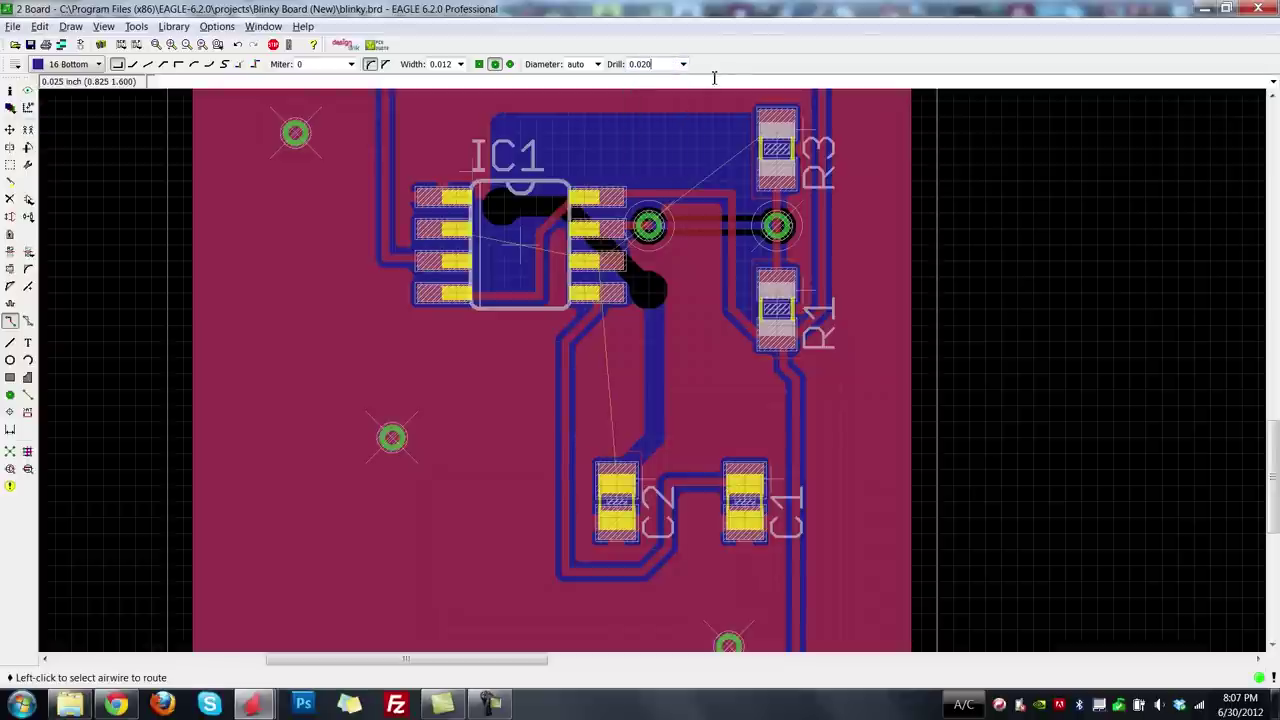
# Route CONN on layer 1 Top with a 45-degree bend from C2's upper pad to a point right of IC1's lowest pin.
pyautogui.click(100, 64)
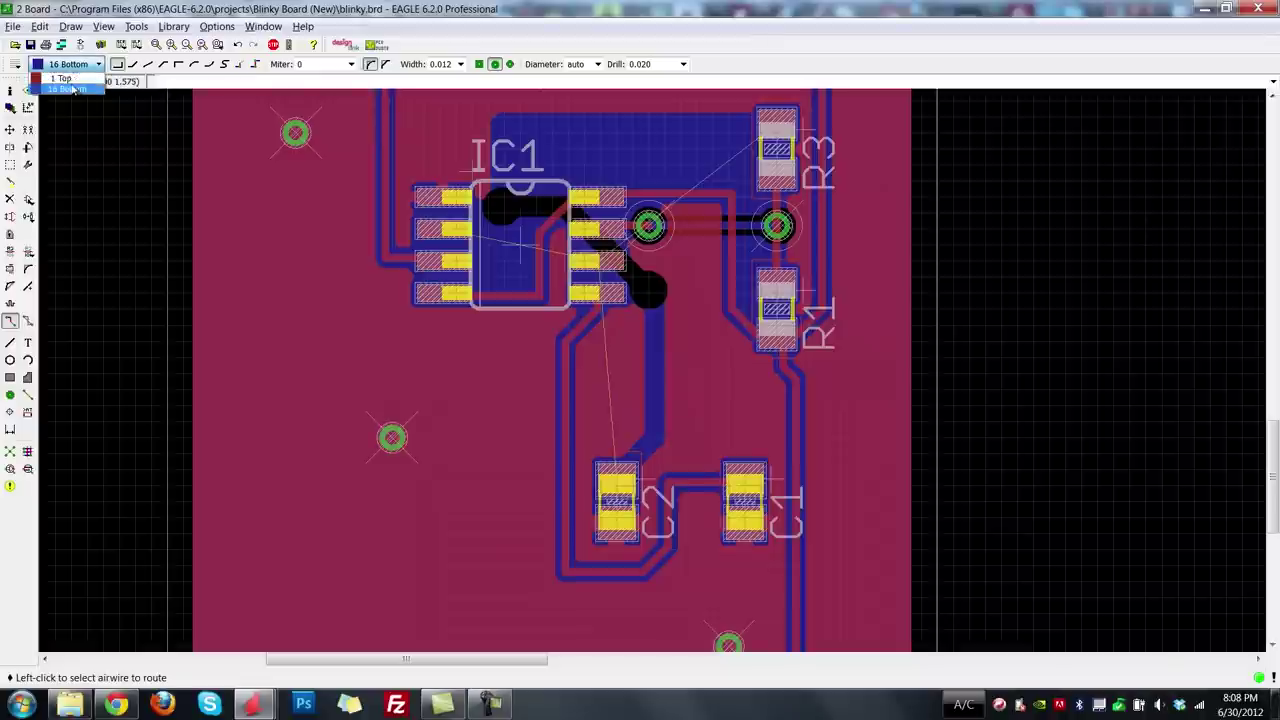
pyautogui.click(66, 79)
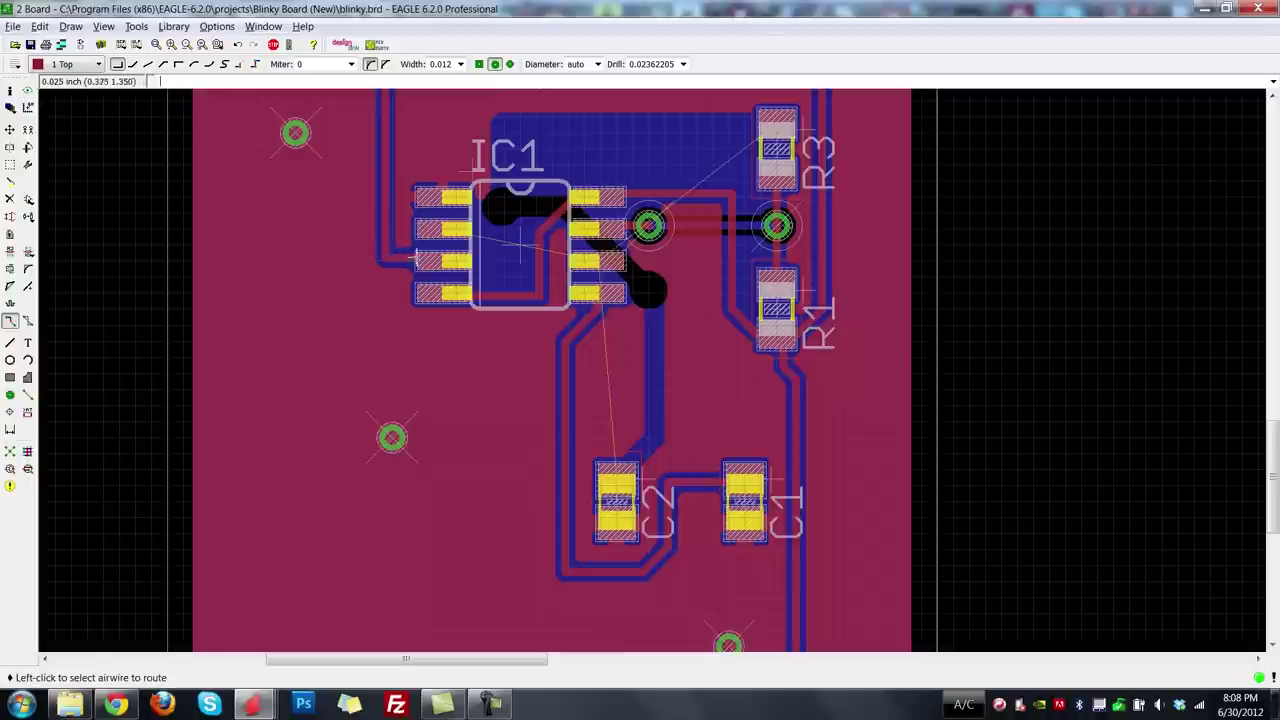
pyautogui.click(134, 65)
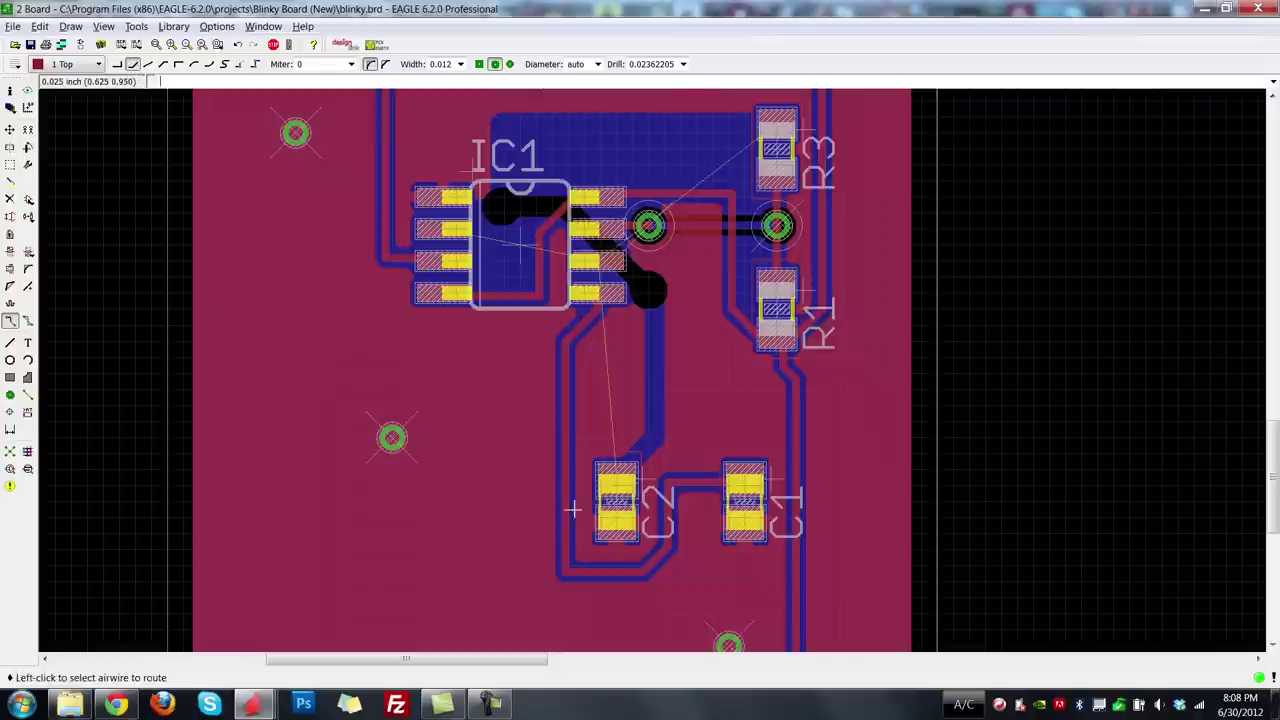
pyautogui.click(617, 481)
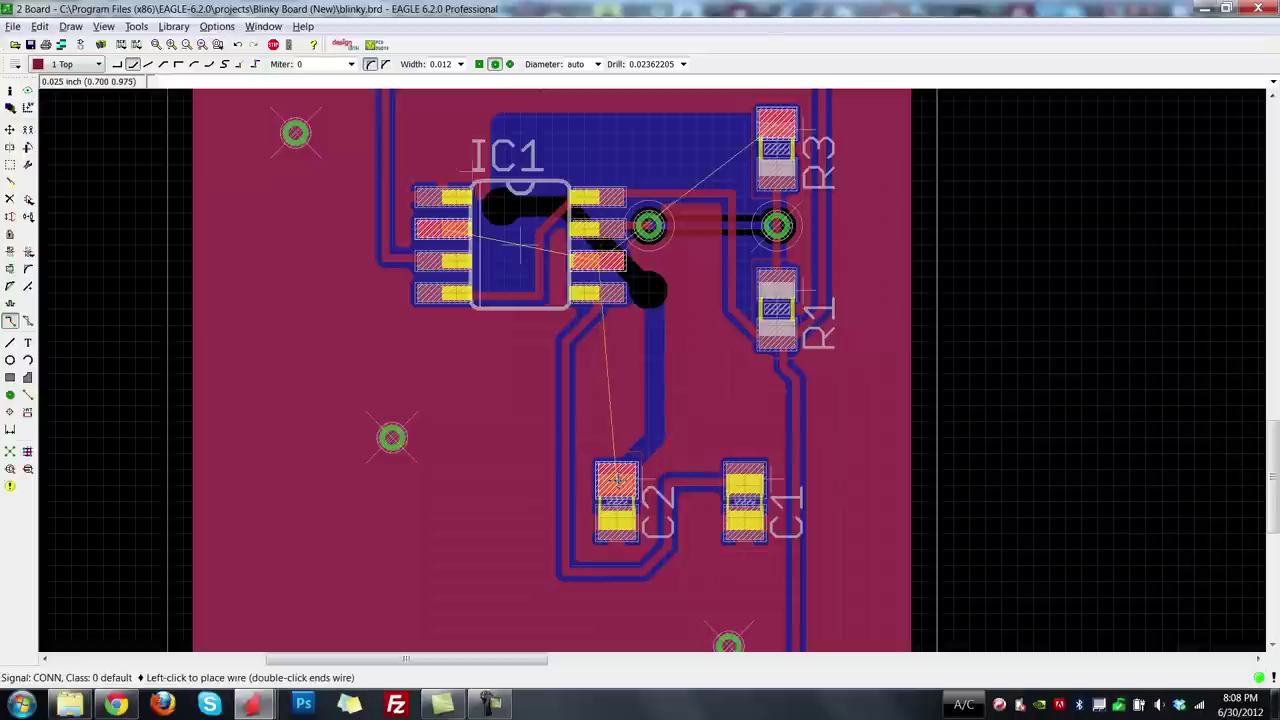
pyautogui.click(678, 401)
pyautogui.click(660, 292)
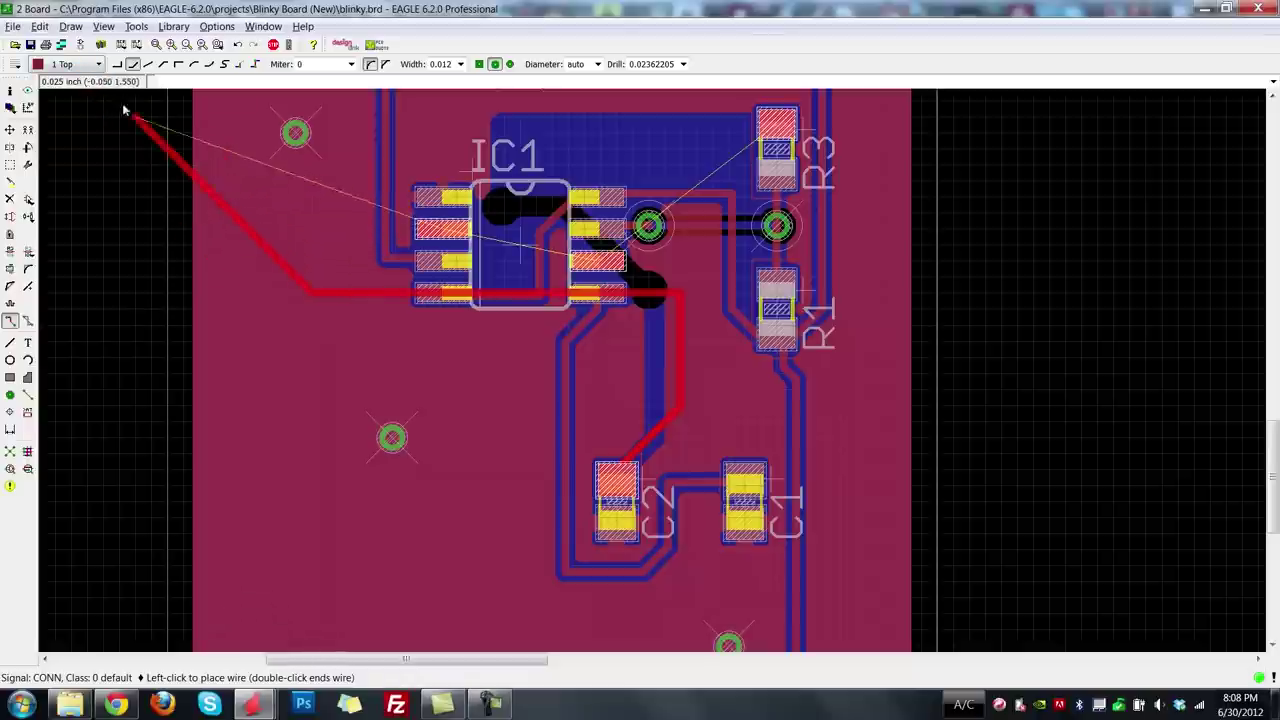
# Continue the CONN route on layer 16 Bottom, passing diagonally under IC1's right-hand pins and around to a point left of R3.
pyautogui.click(76, 70)
pyautogui.click(62, 88)
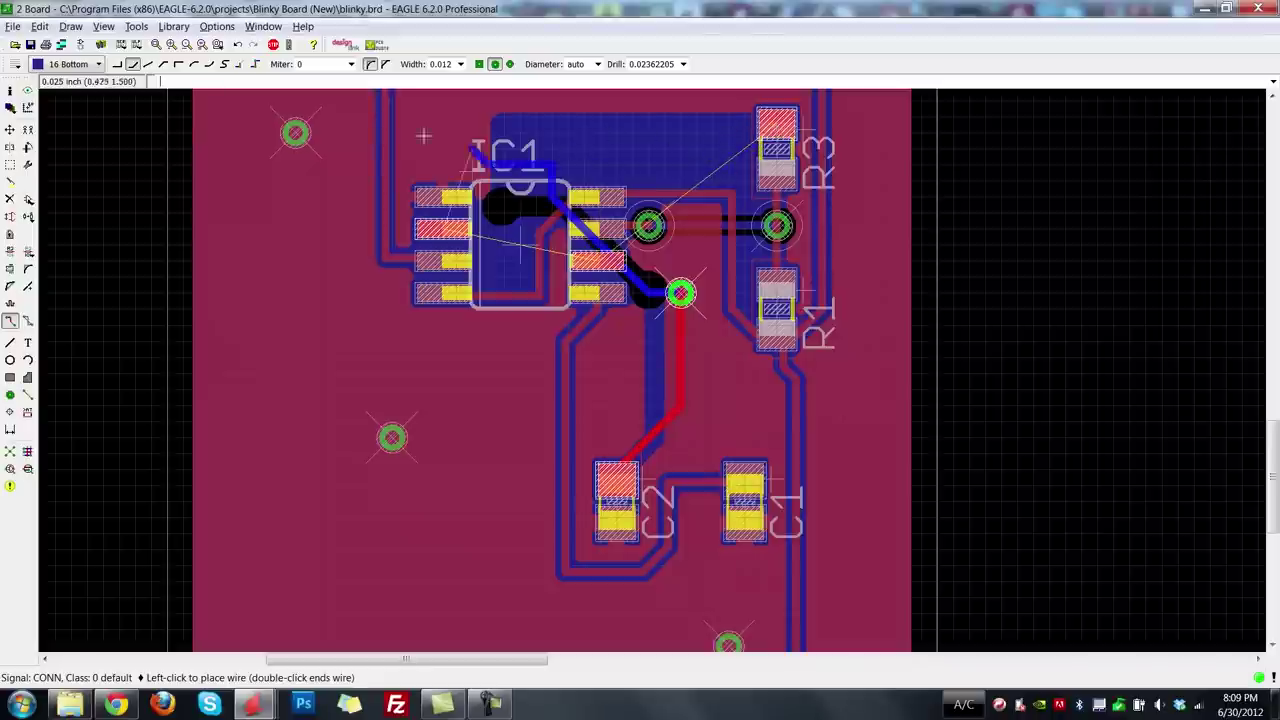
pyautogui.click(165, 65)
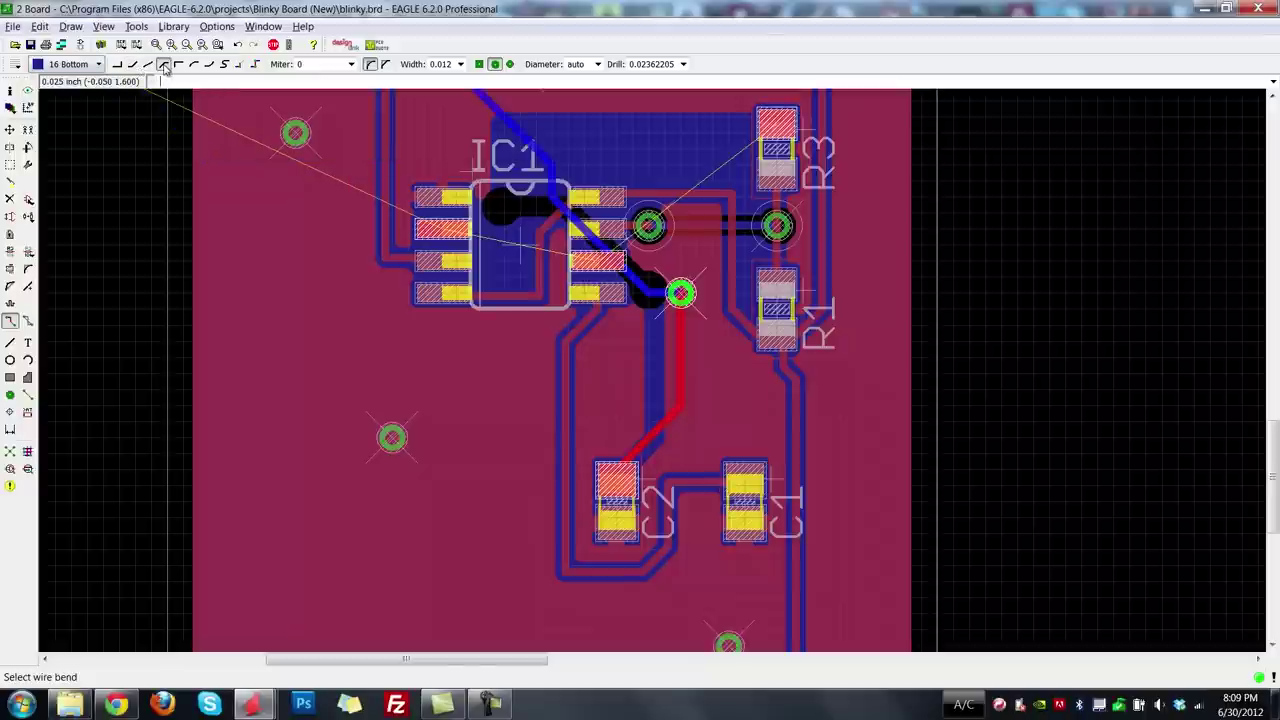
pyautogui.click(685, 130)
# Switch the CONN route back to layer 1 Top and finish it at R3's upper pad.
pyautogui.click(78, 64)
pyautogui.click(66, 78)
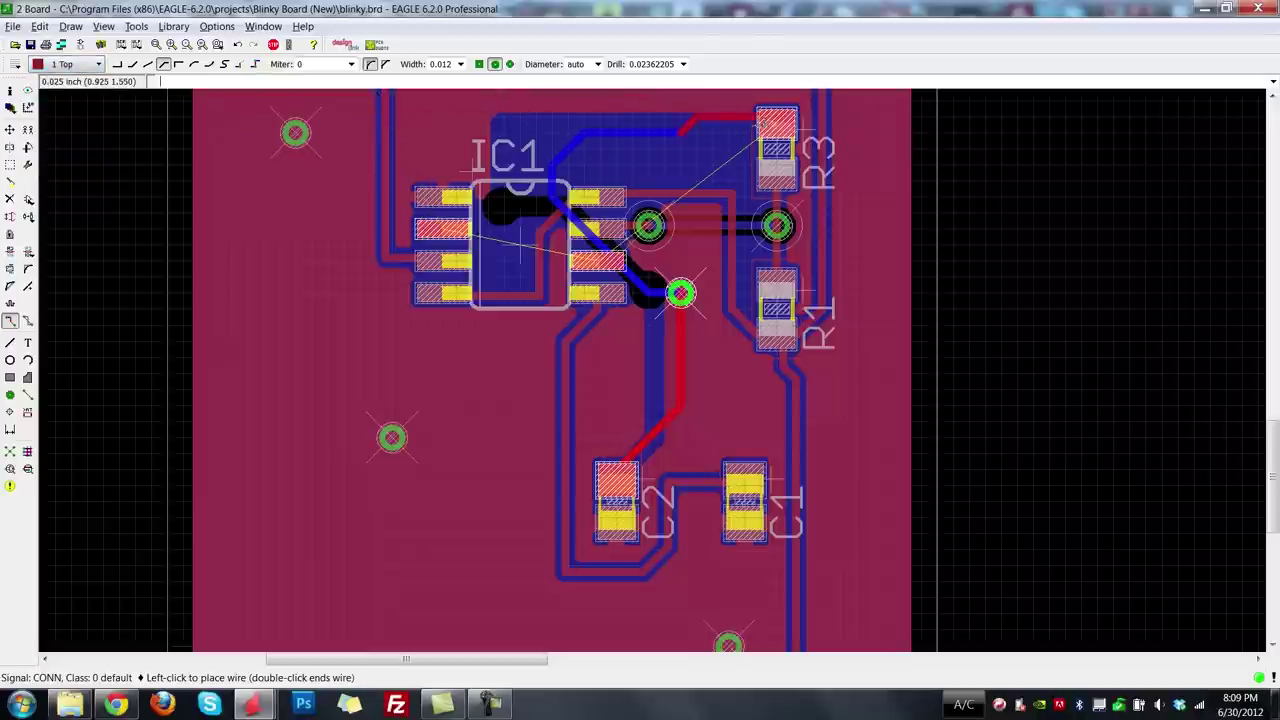
pyautogui.click(778, 126)
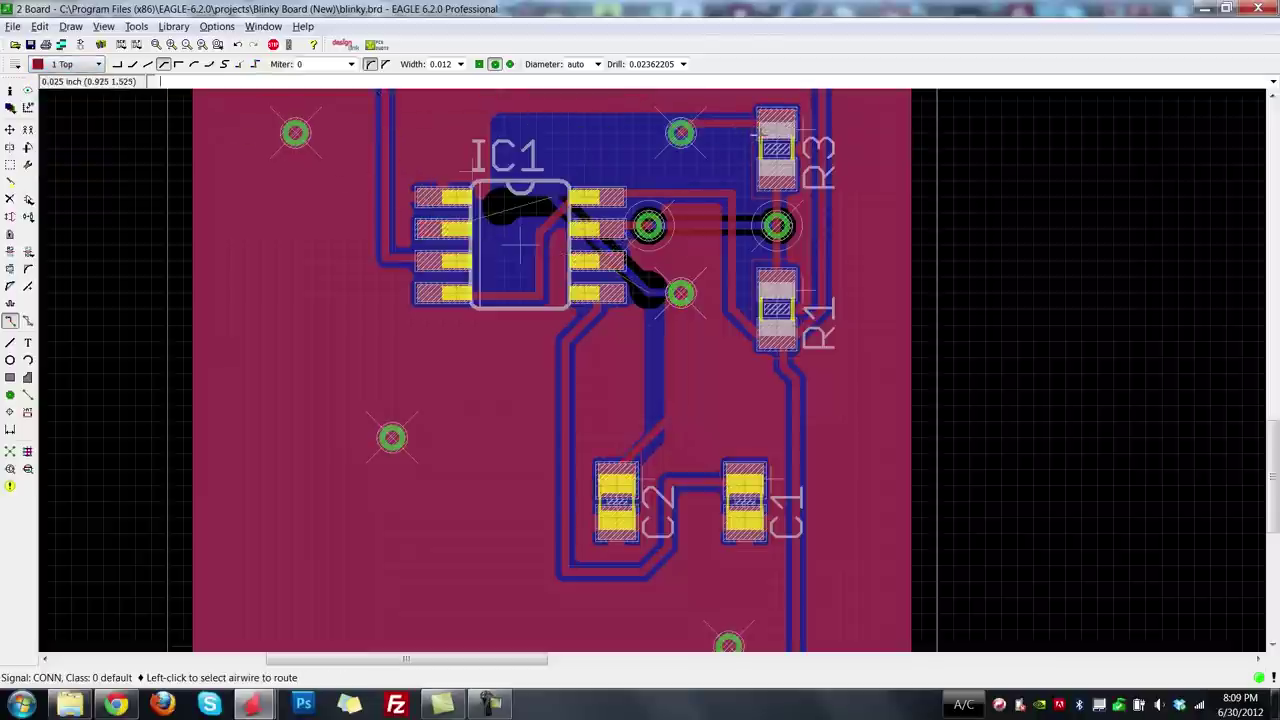
# Recalculate the ratsnest and route CONN on layer 1 Top from IC1's third right-hand pad to the via beside it.
pyautogui.click(10, 452)
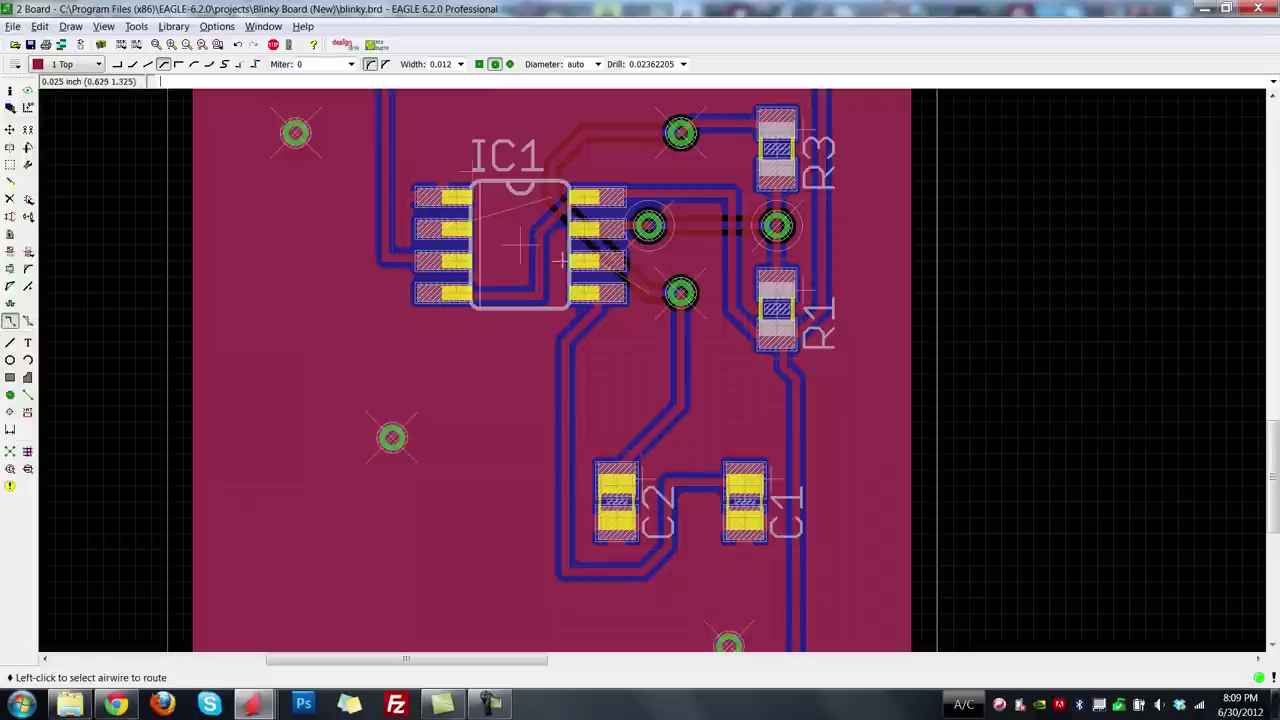
pyautogui.click(597, 267)
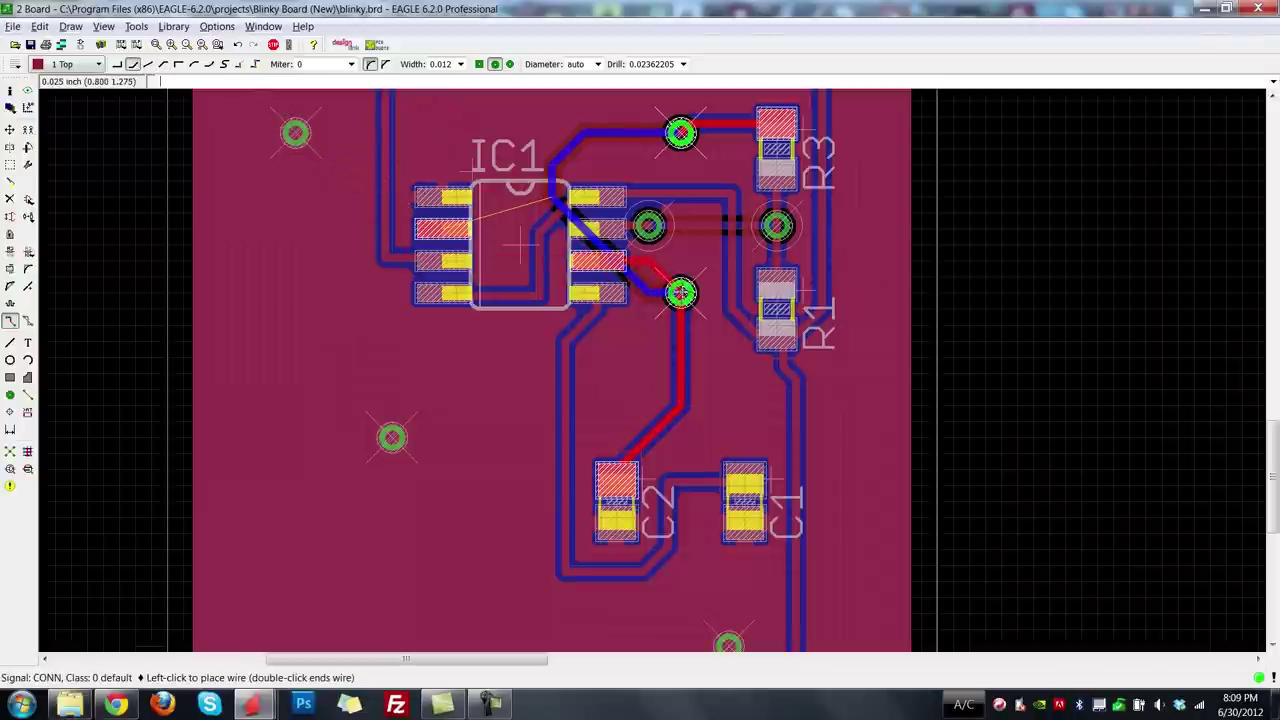
pyautogui.click(680, 292)
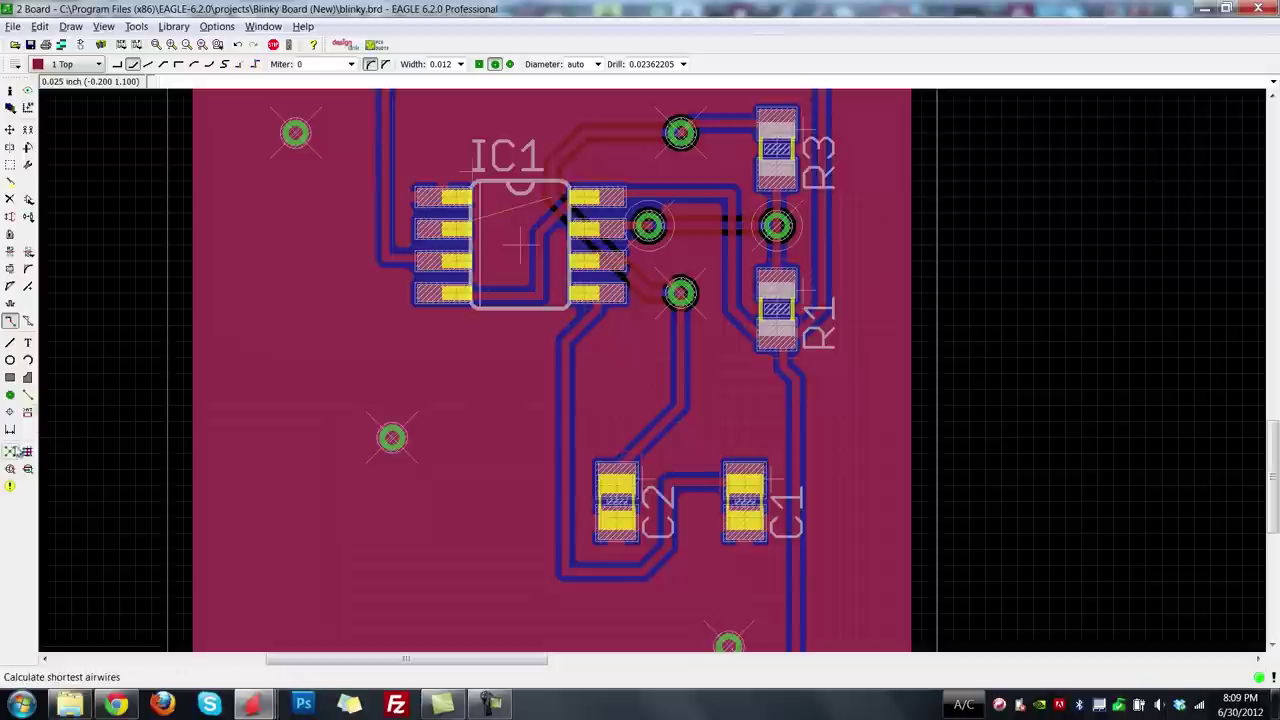
# Route CONN on layer 1 Top from IC1's second left-hand pad to the via left of R3, and recalculate the ratsnest.
pyautogui.click(10, 451)
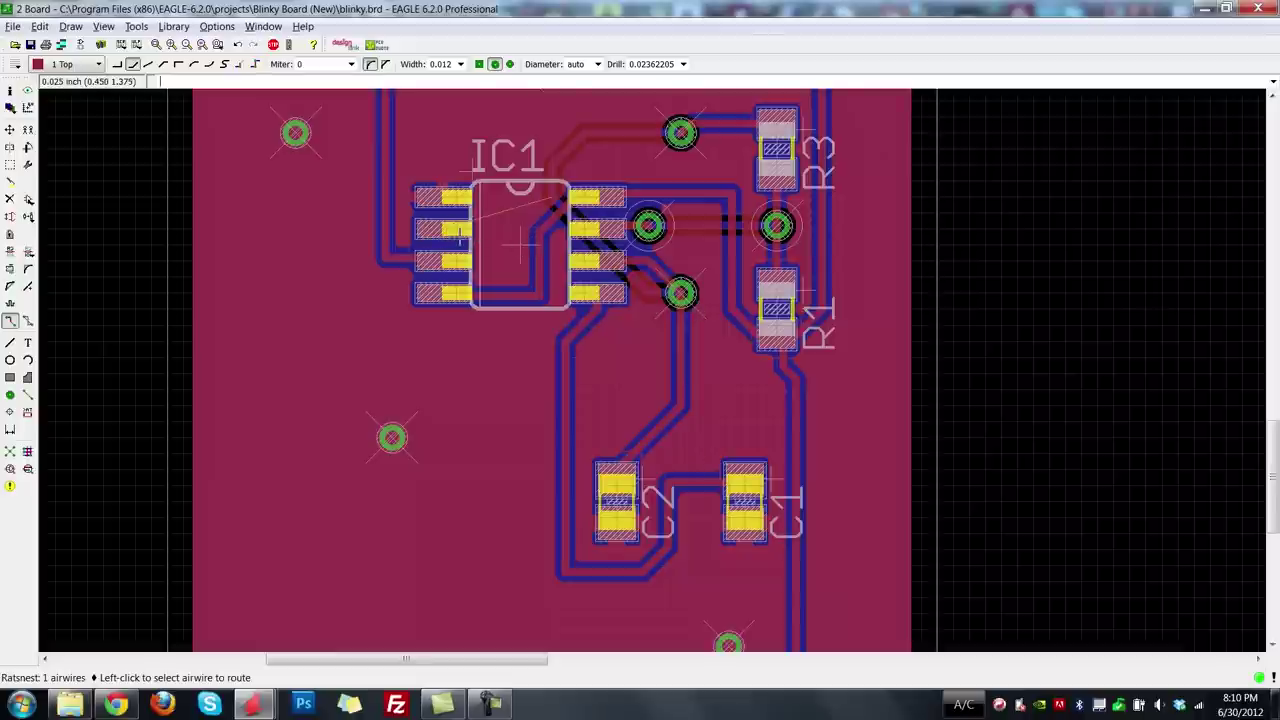
pyautogui.click(477, 237)
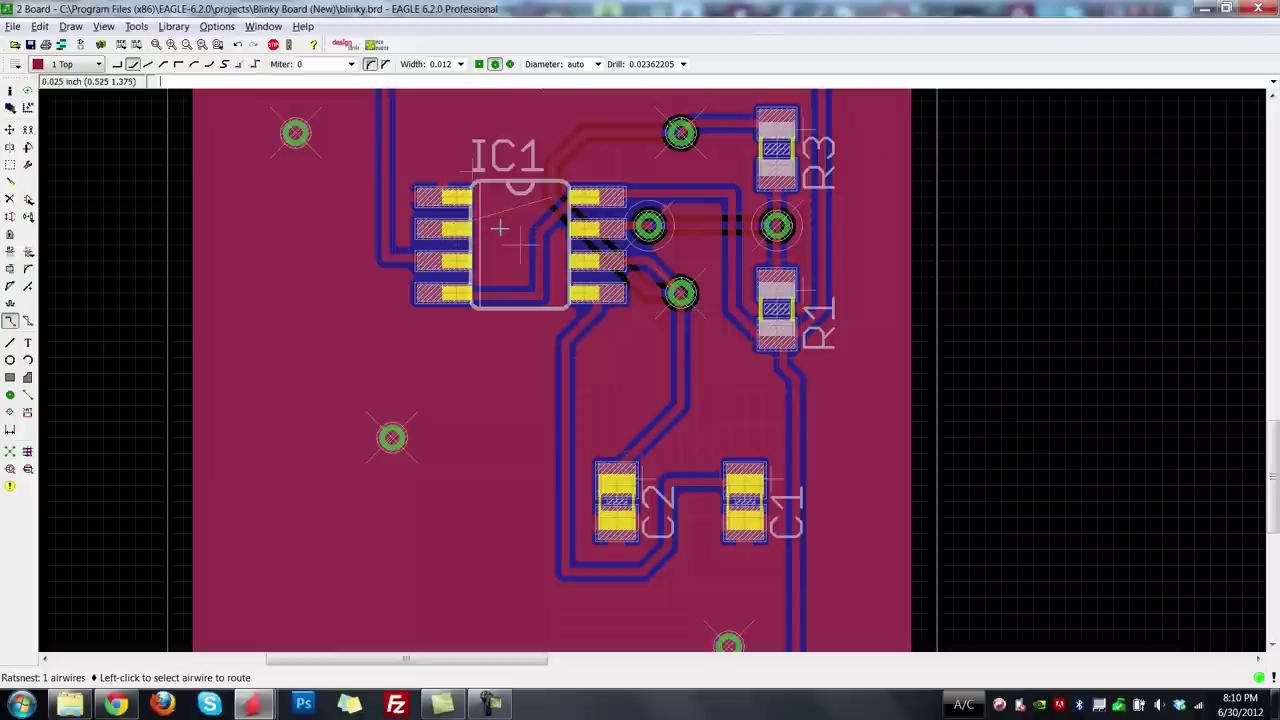
pyautogui.click(556, 203)
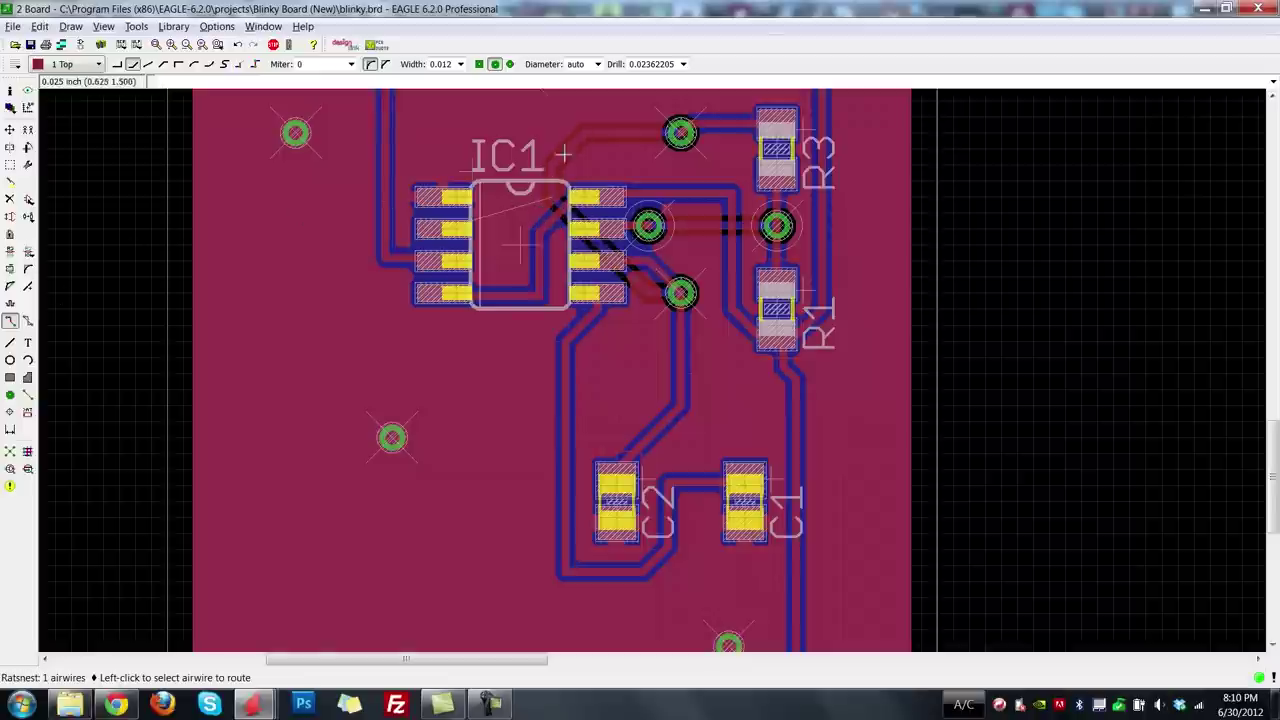
pyautogui.click(495, 222)
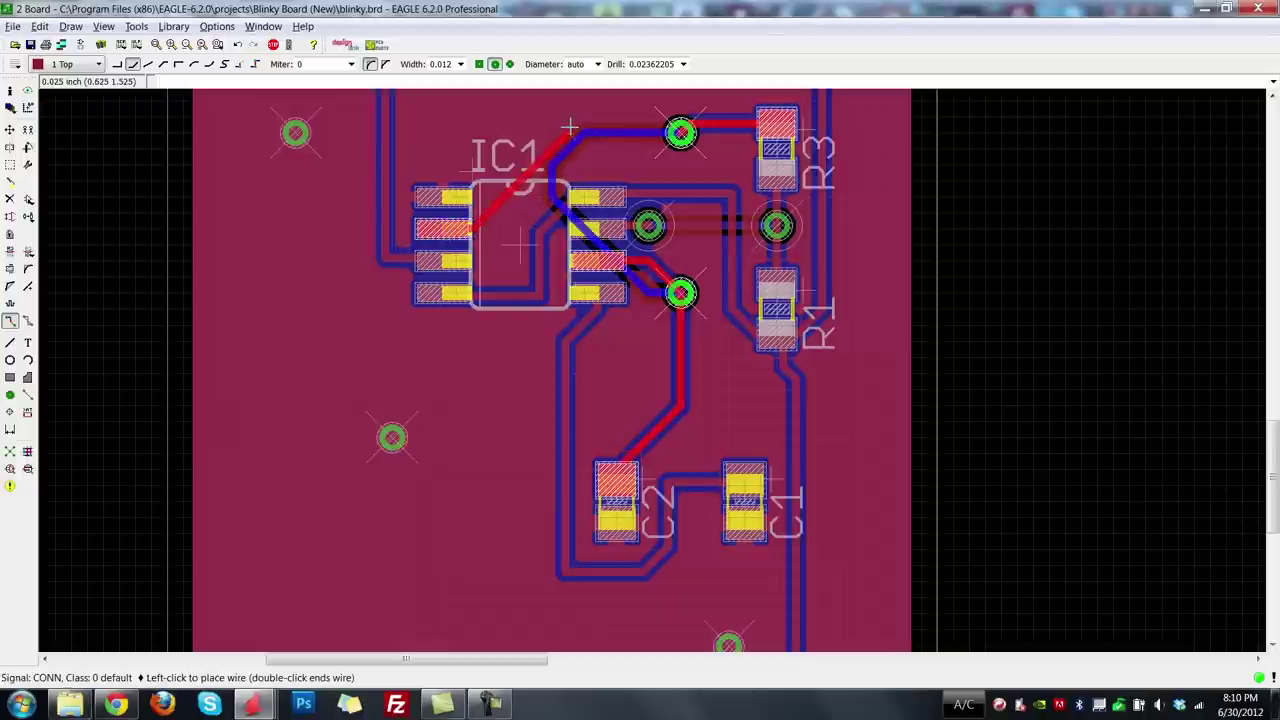
pyautogui.click(680, 132)
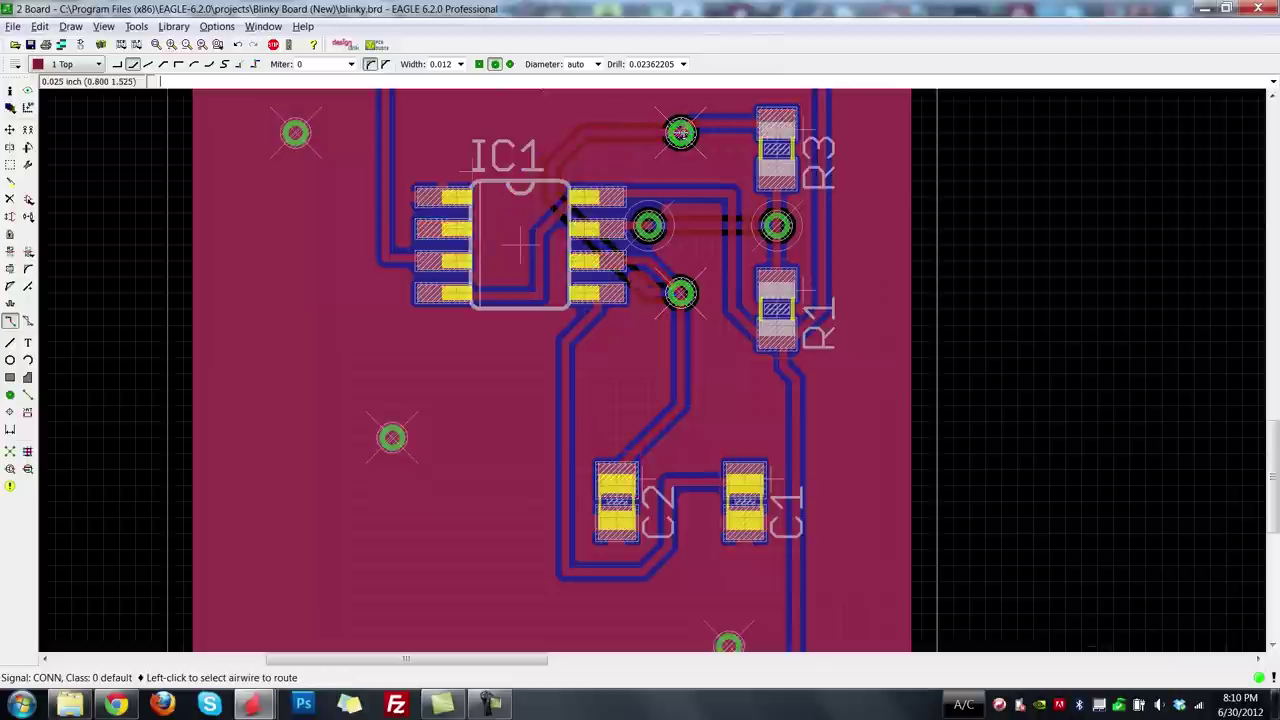
pyautogui.click(10, 452)
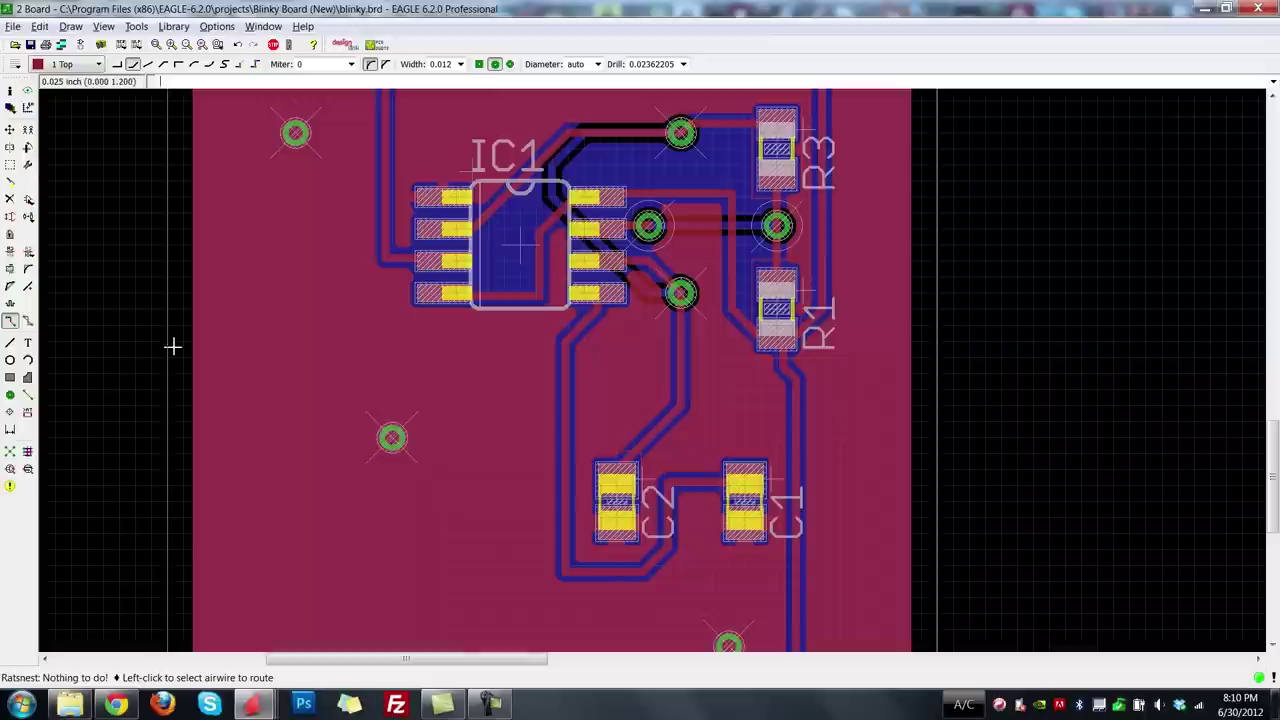
# Move the LED1 label above its part, nudge the R2 label up and left, and shift the IC1 label right to centre it over the chip.
pyautogui.moveTo(1274, 505); pyautogui.dragTo(1272, 452)
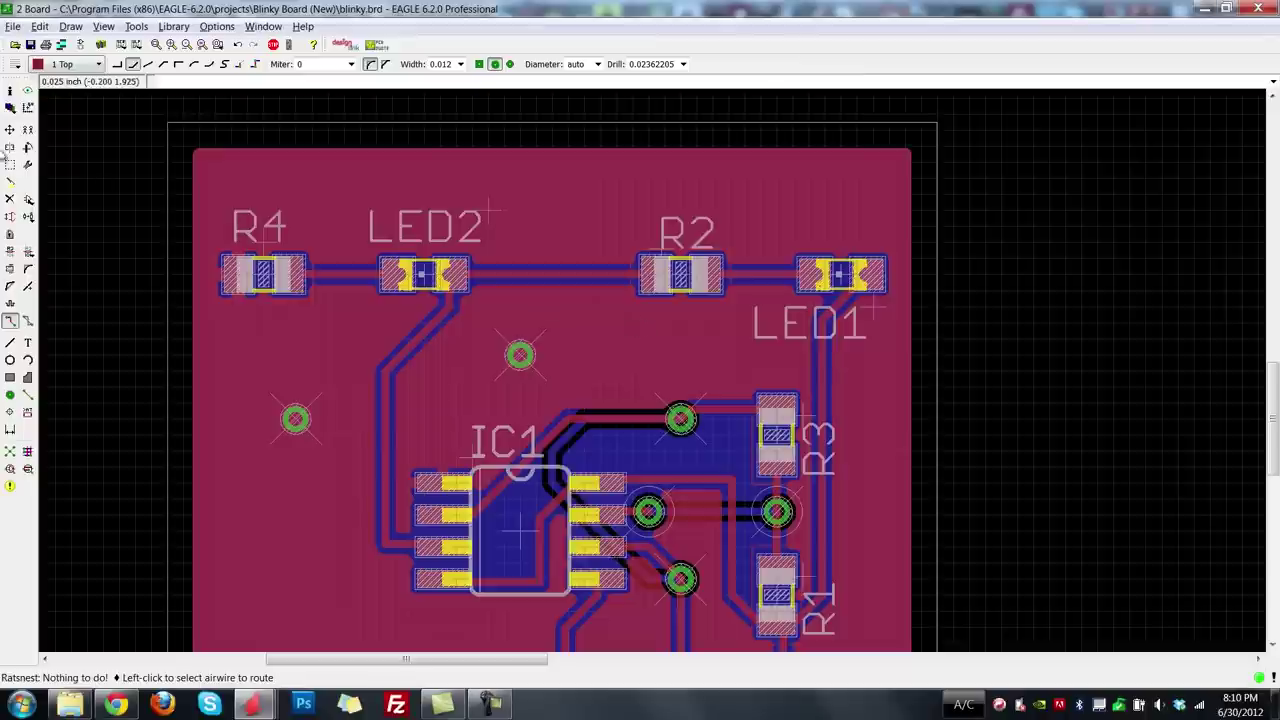
pyautogui.click(10, 128)
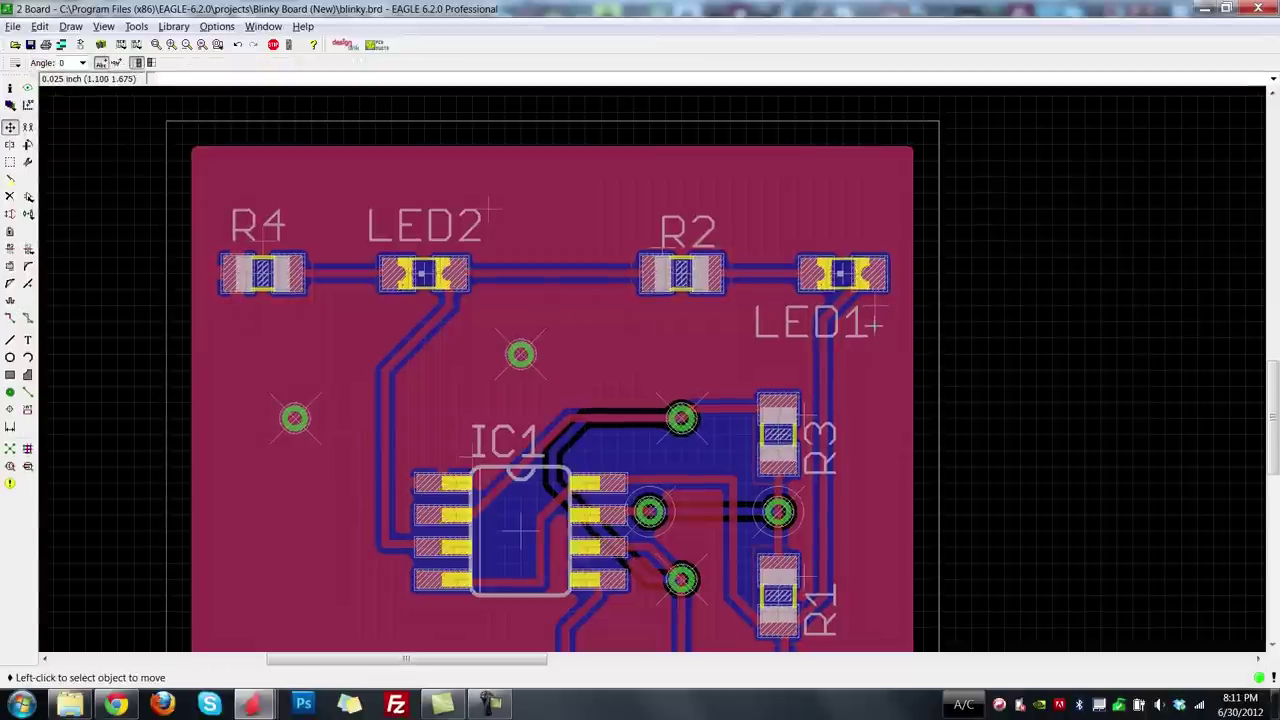
pyautogui.click(874, 312)
pyautogui.click(903, 212)
pyautogui.click(662, 240)
pyautogui.click(645, 226)
pyautogui.click(507, 428)
pyautogui.click(523, 428)
# Nudge the battery holder's BATT label slightly left and set its text alignment to top-center.
pyautogui.moveTo(1274, 422); pyautogui.dragTo(1274, 582)
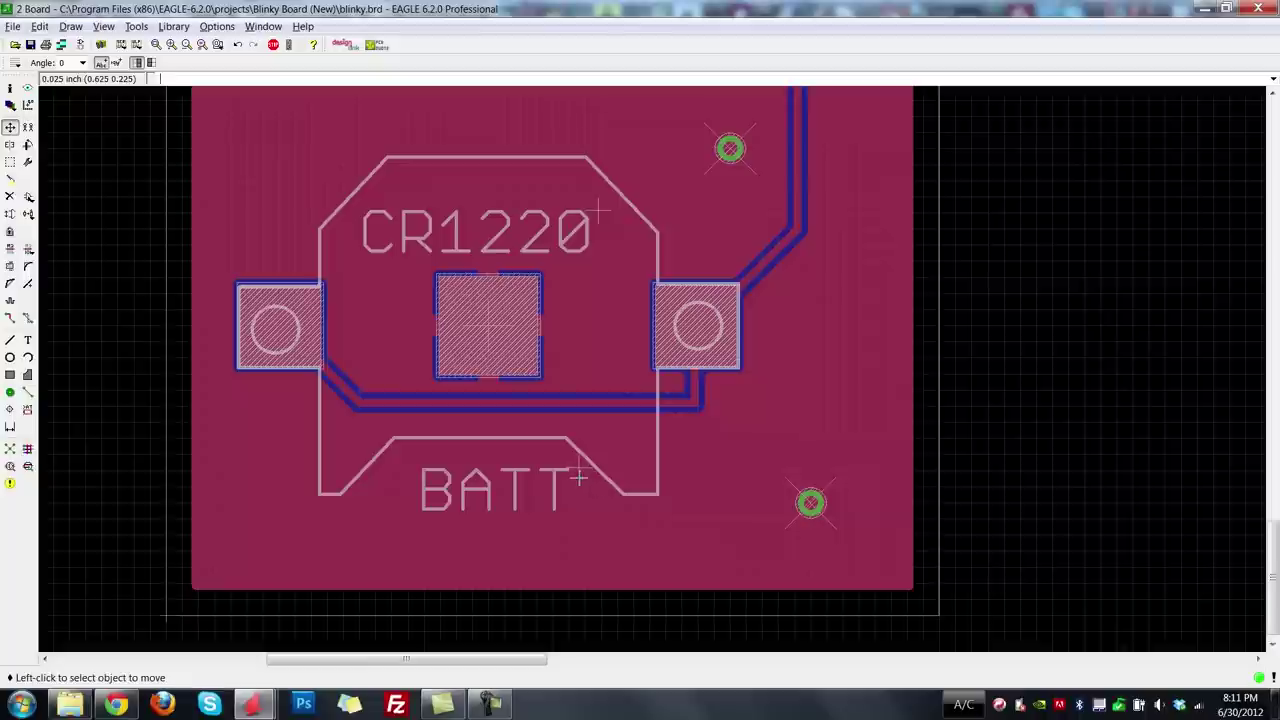
pyautogui.click(577, 472)
pyautogui.click(560, 470)
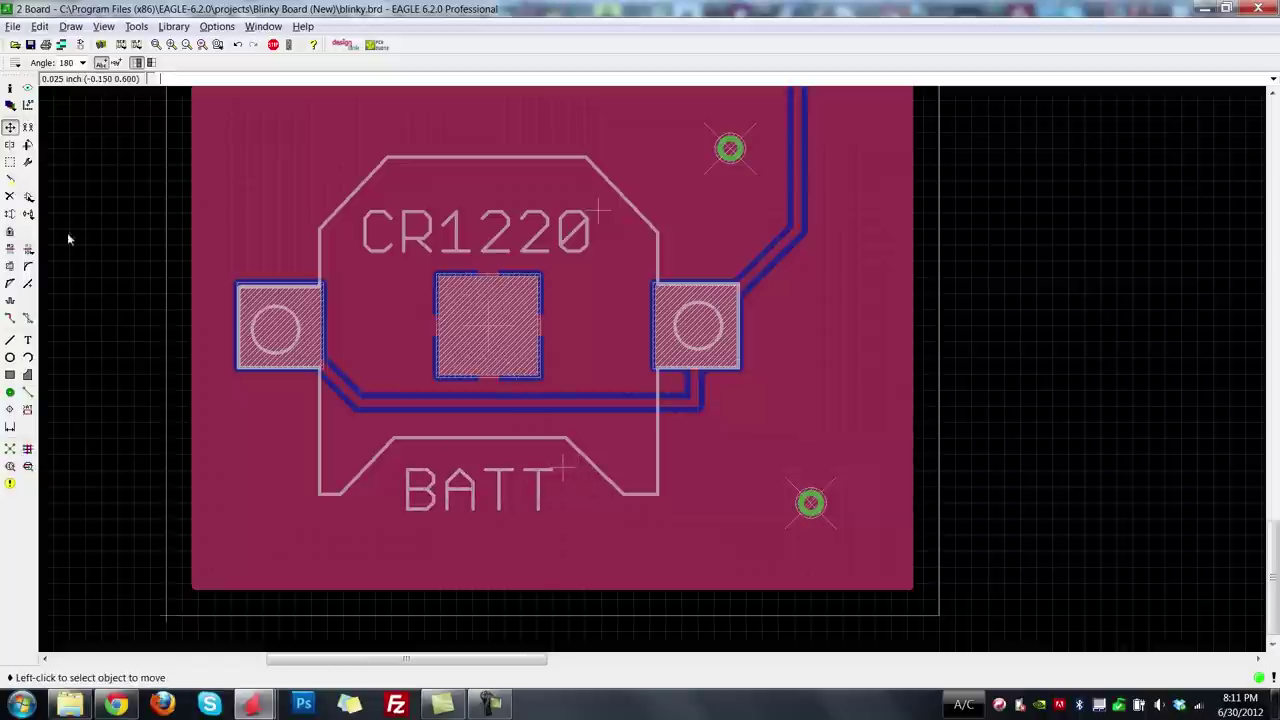
pyautogui.click(10, 88)
pyautogui.click(566, 470)
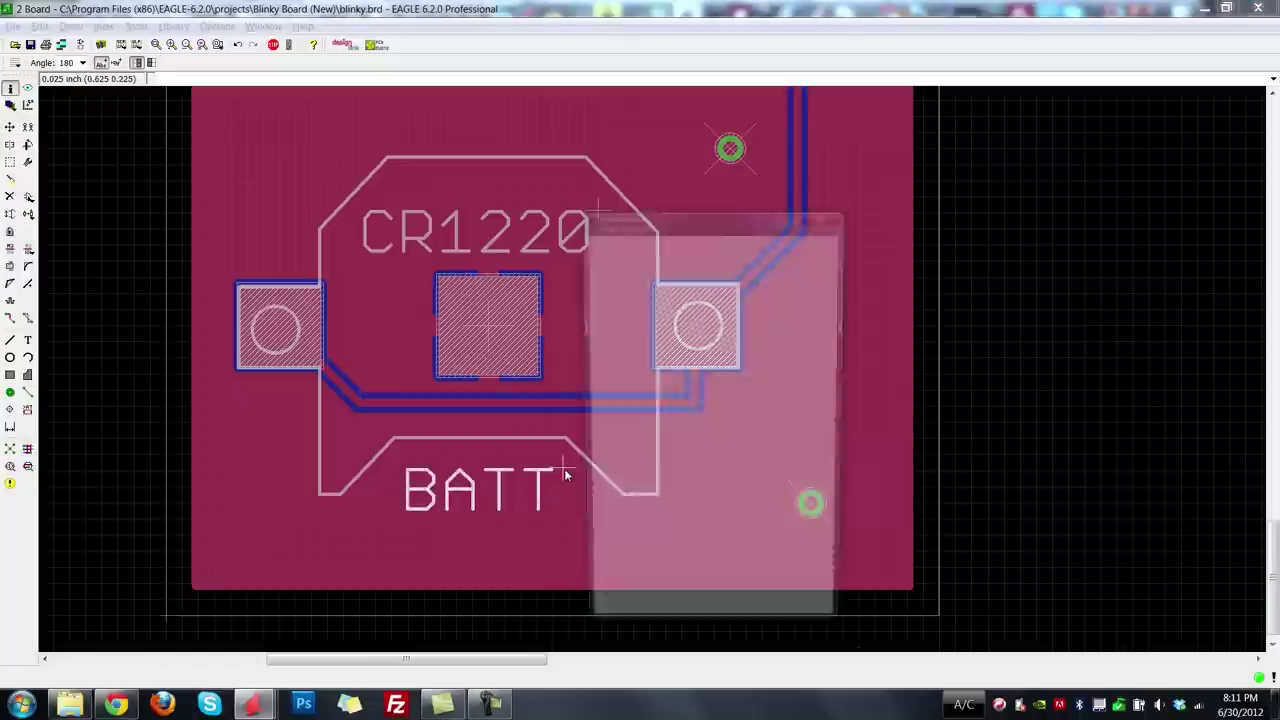
pyautogui.click(724, 417)
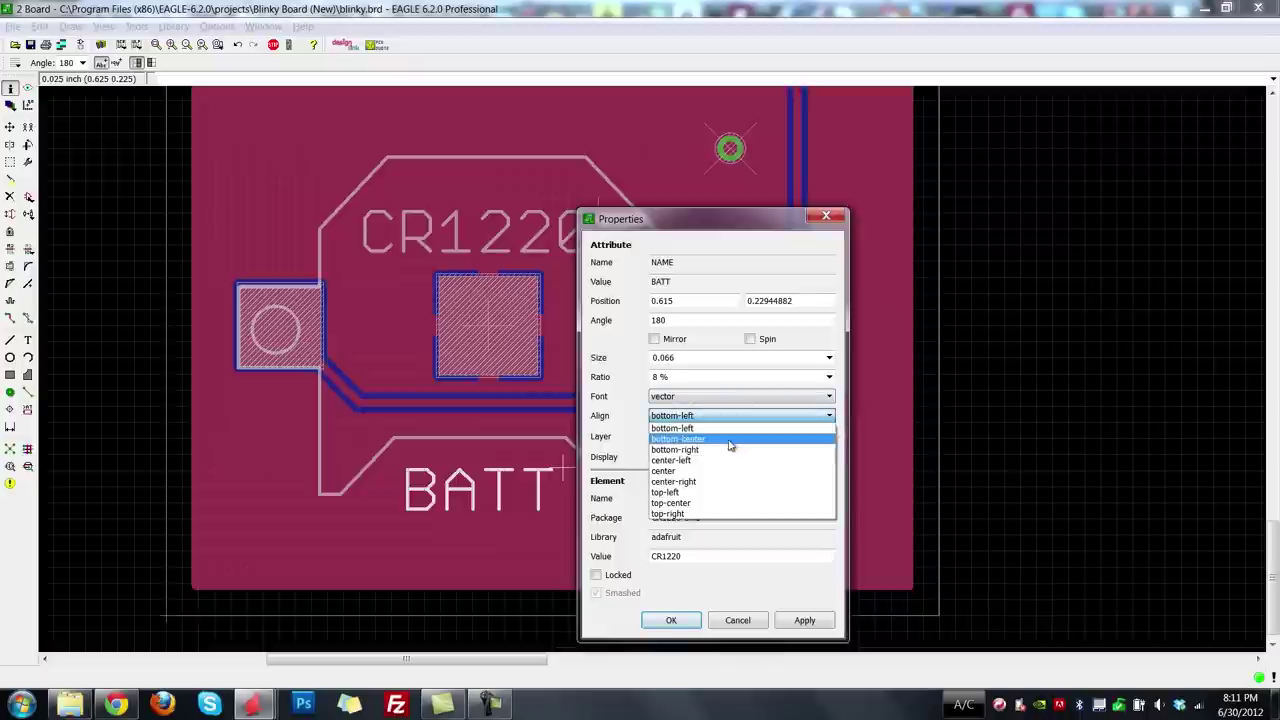
pyautogui.click(705, 503)
pyautogui.click(671, 620)
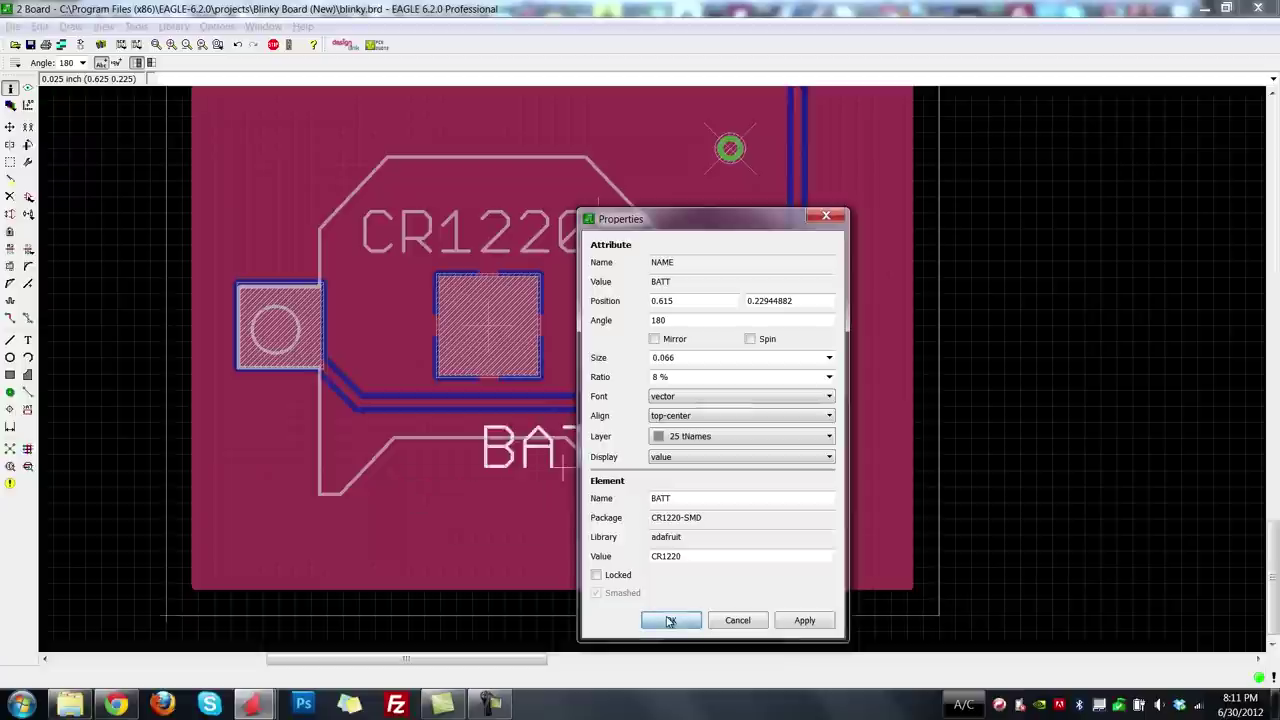
# Move the BATT label back between the legs of the battery outline and set its position to 0.5, 0.18.
pyautogui.click(10, 126)
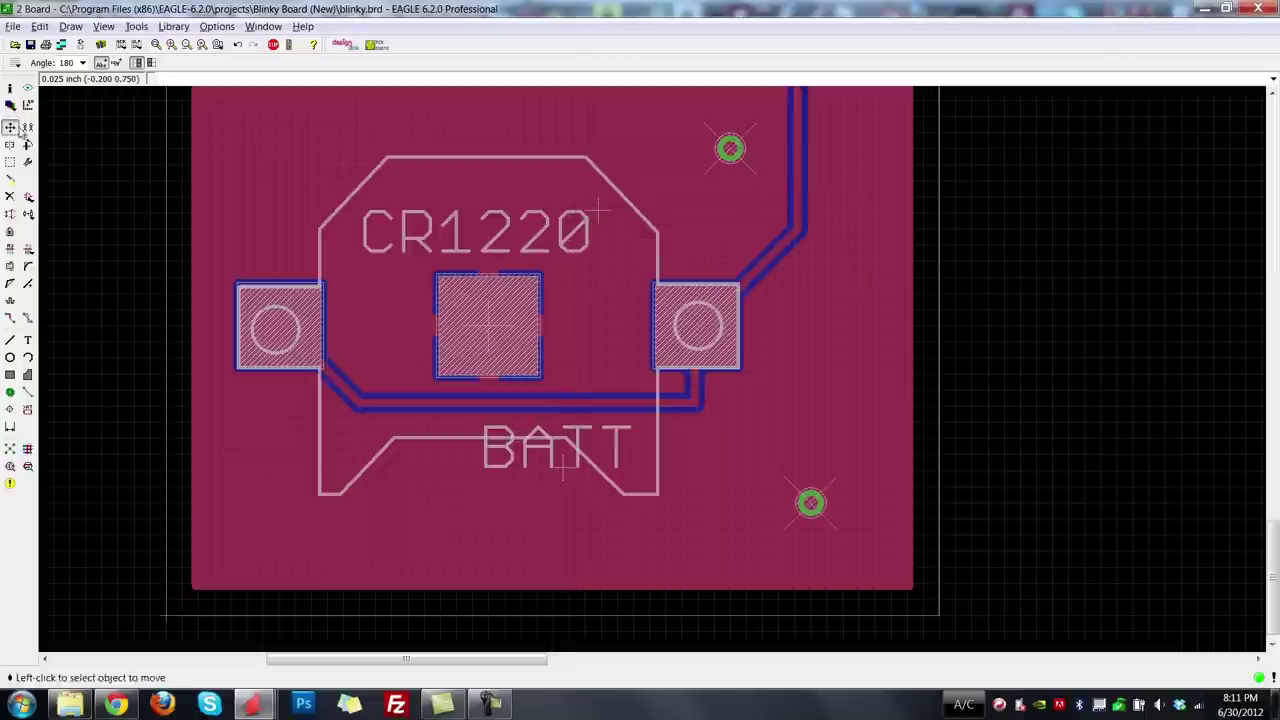
pyautogui.click(565, 466)
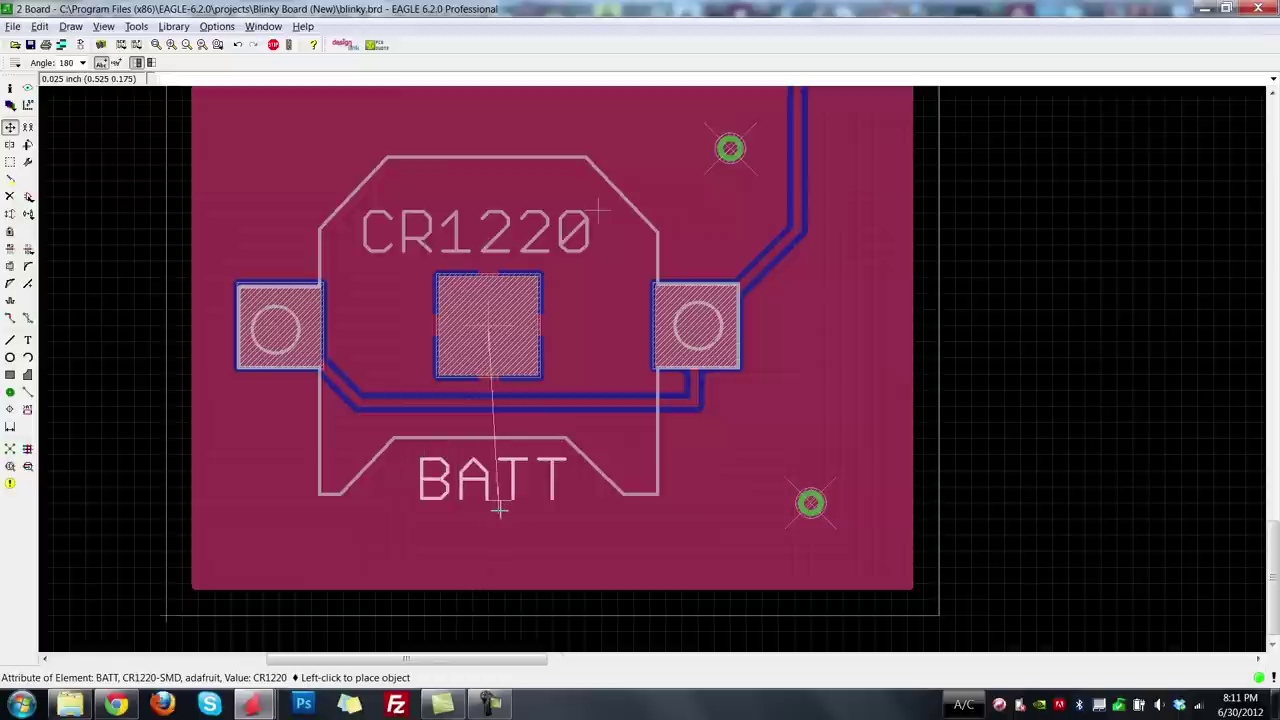
pyautogui.click(497, 507)
pyautogui.click(10, 88)
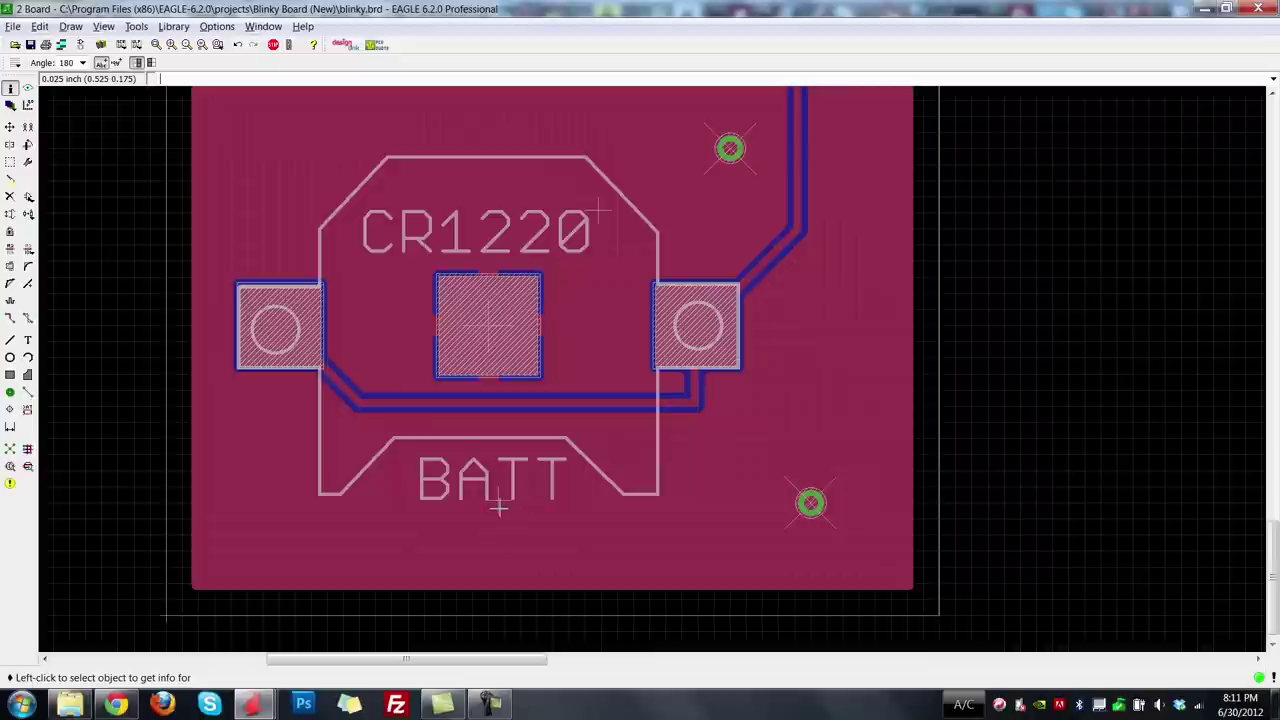
pyautogui.click(500, 506)
pyautogui.press('BackSpace')
pyautogui.moveTo(826, 296); pyautogui.dragTo(776, 297)
pyautogui.write('8')
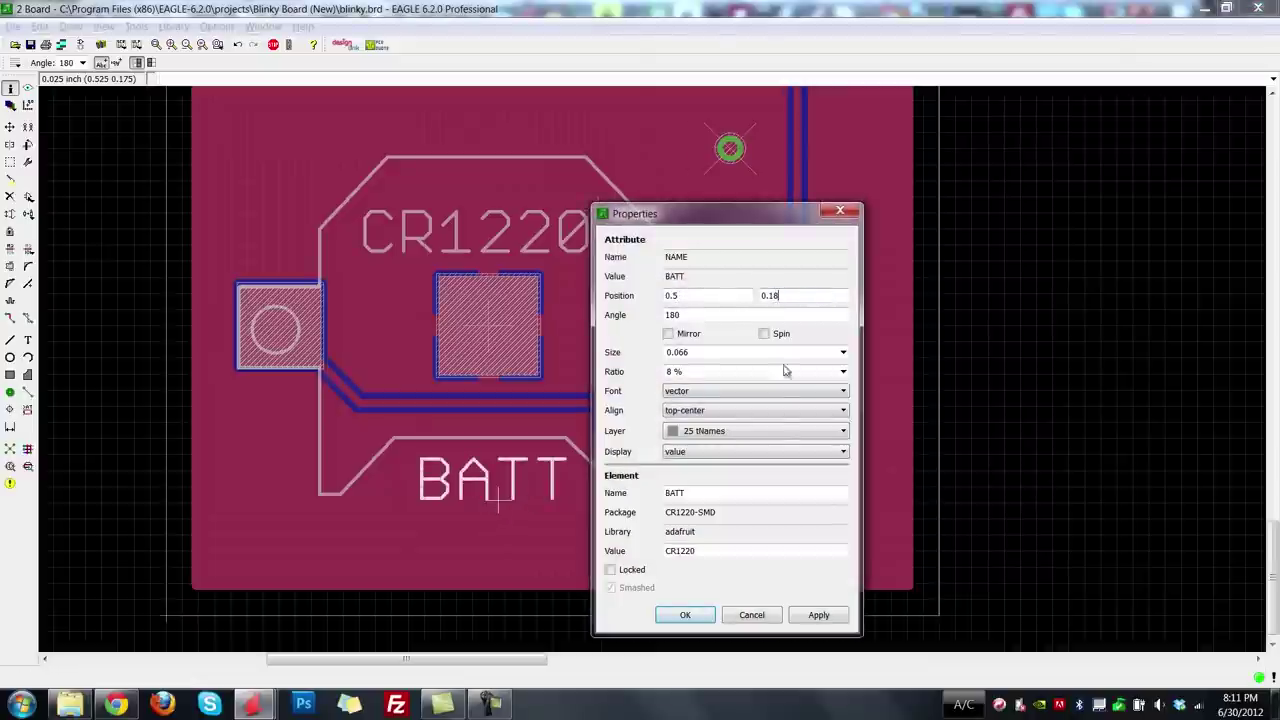
pyautogui.click(818, 613)
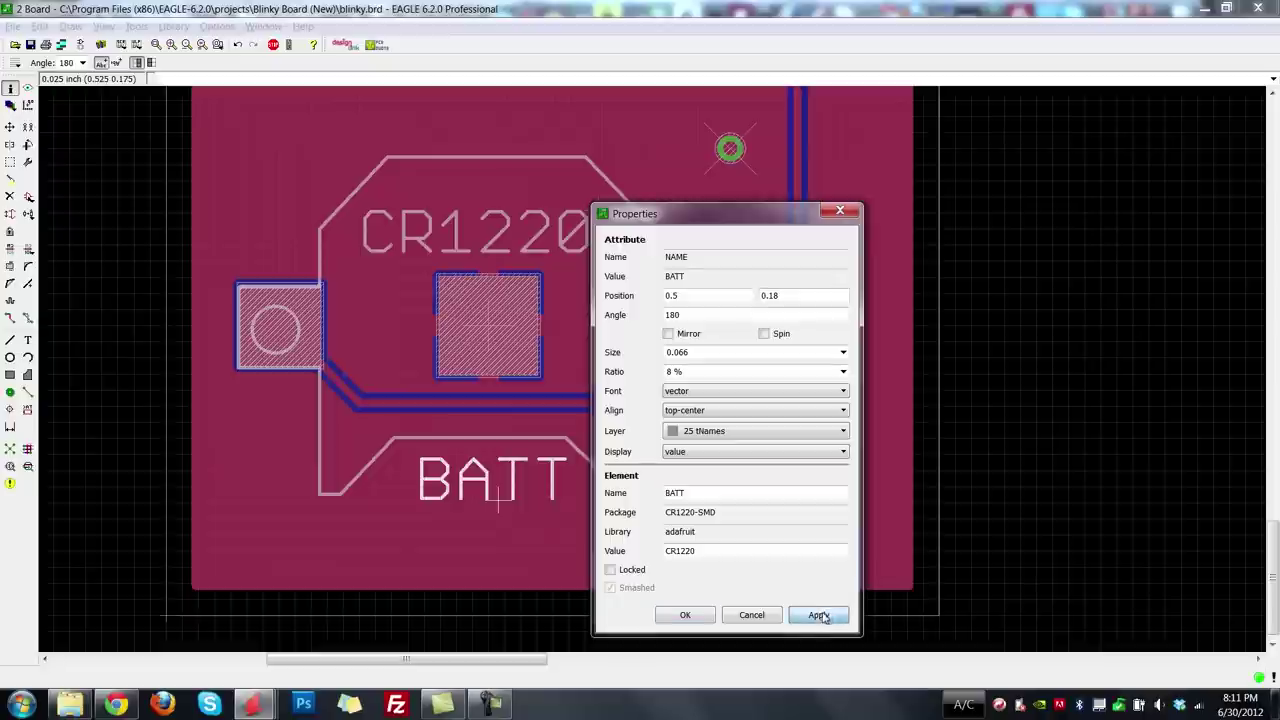
pyautogui.click(685, 615)
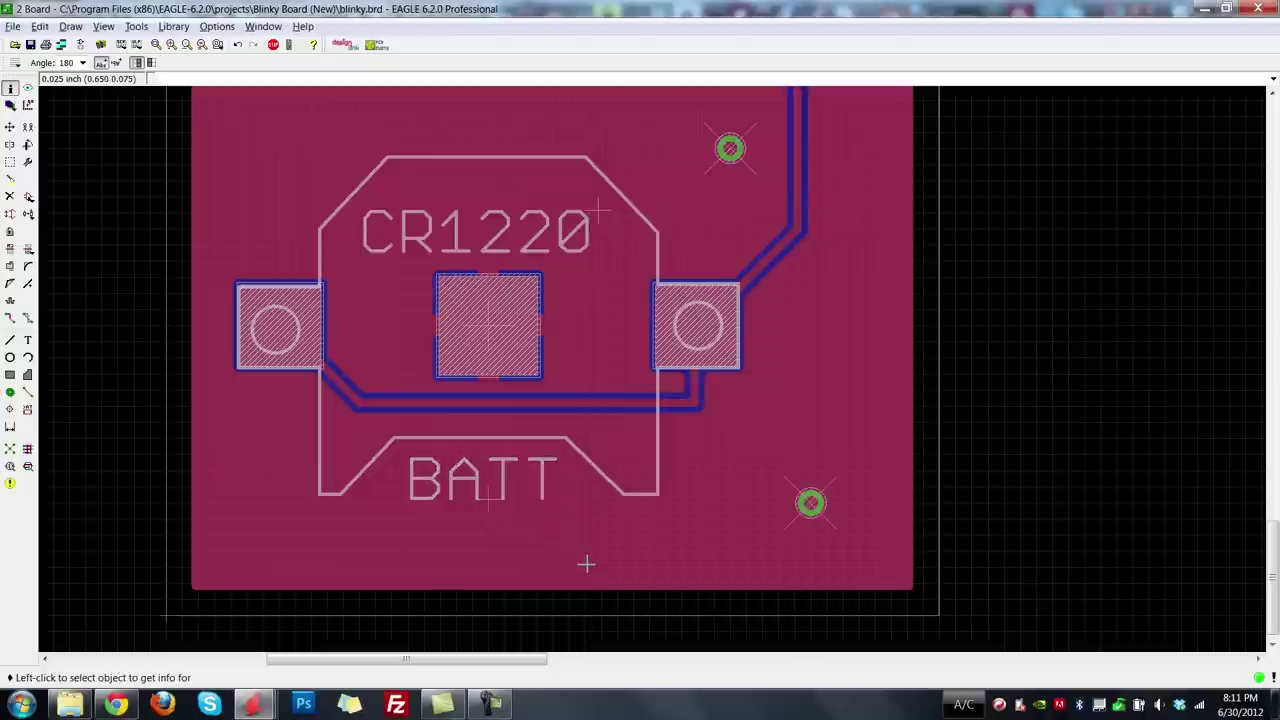
# Place a board title text made of the owner's first name and "Board" on layer 21 tPlace, in the empty area left of the board.
pyautogui.scroll(3, 1273, 540)
pyautogui.scroll(-5, 1123, 508)
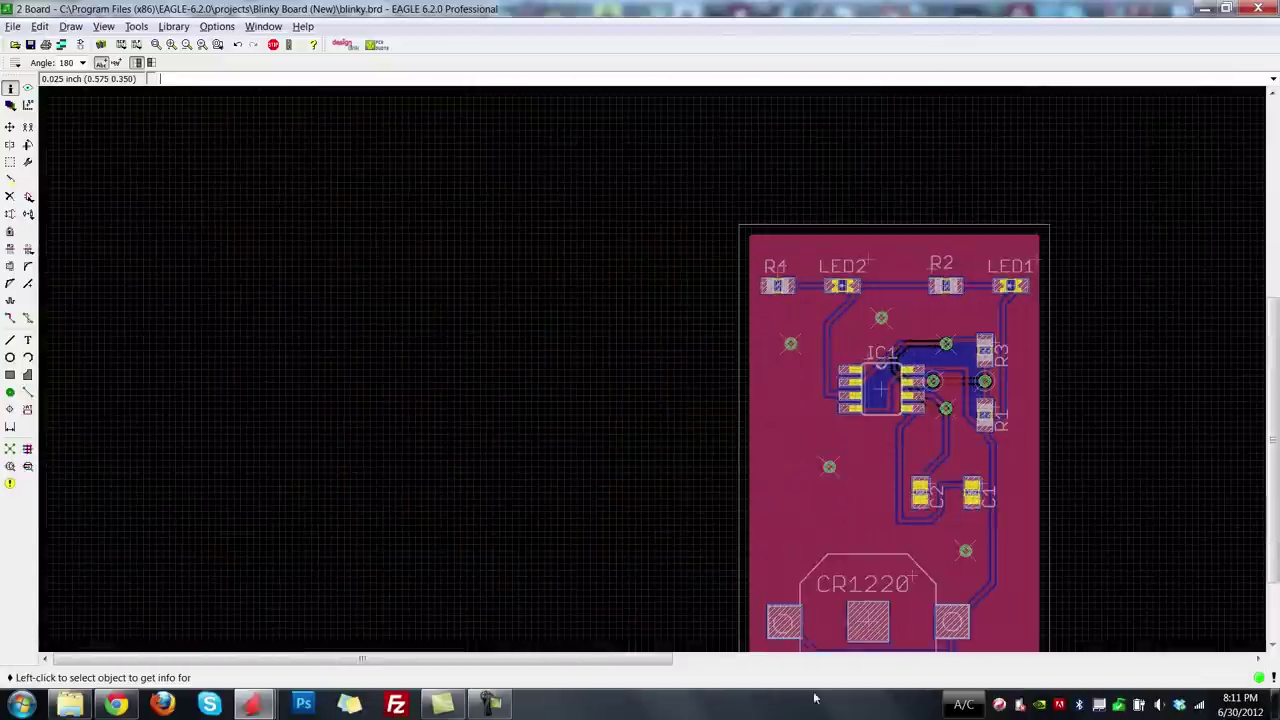
pyautogui.moveTo(420, 659); pyautogui.dragTo(525, 659)
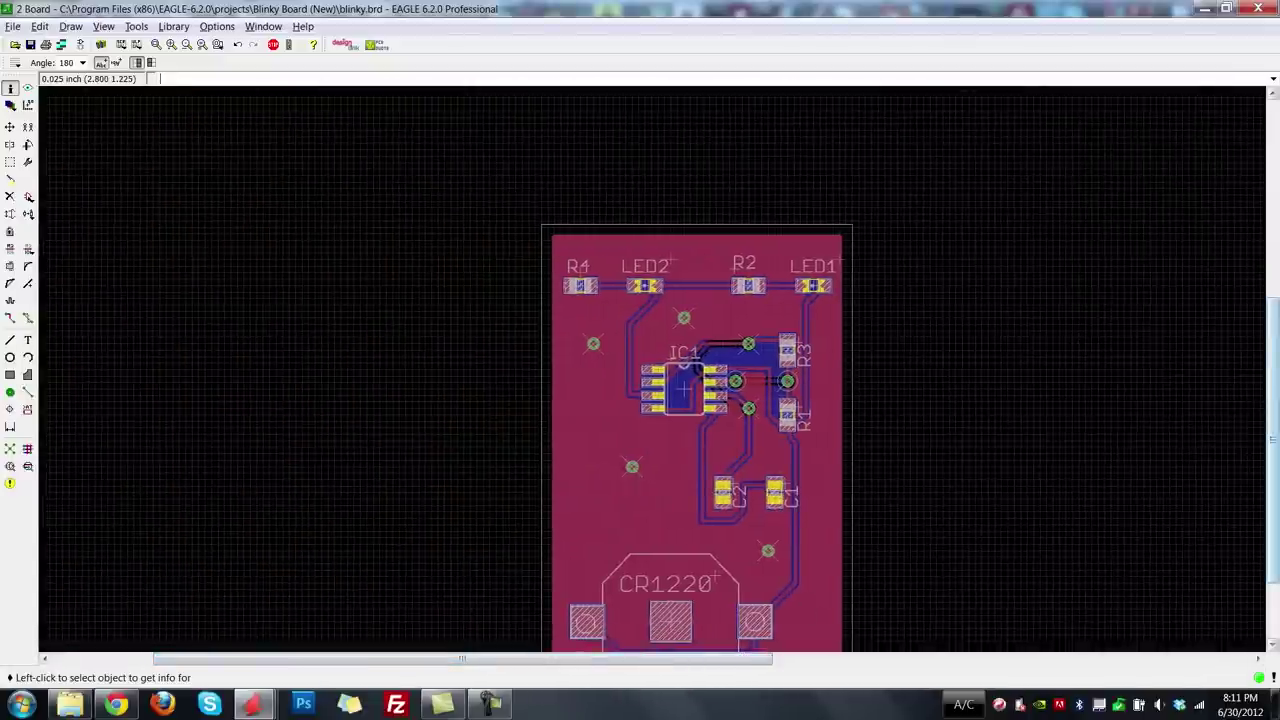
pyautogui.scroll(-2, 1272, 416)
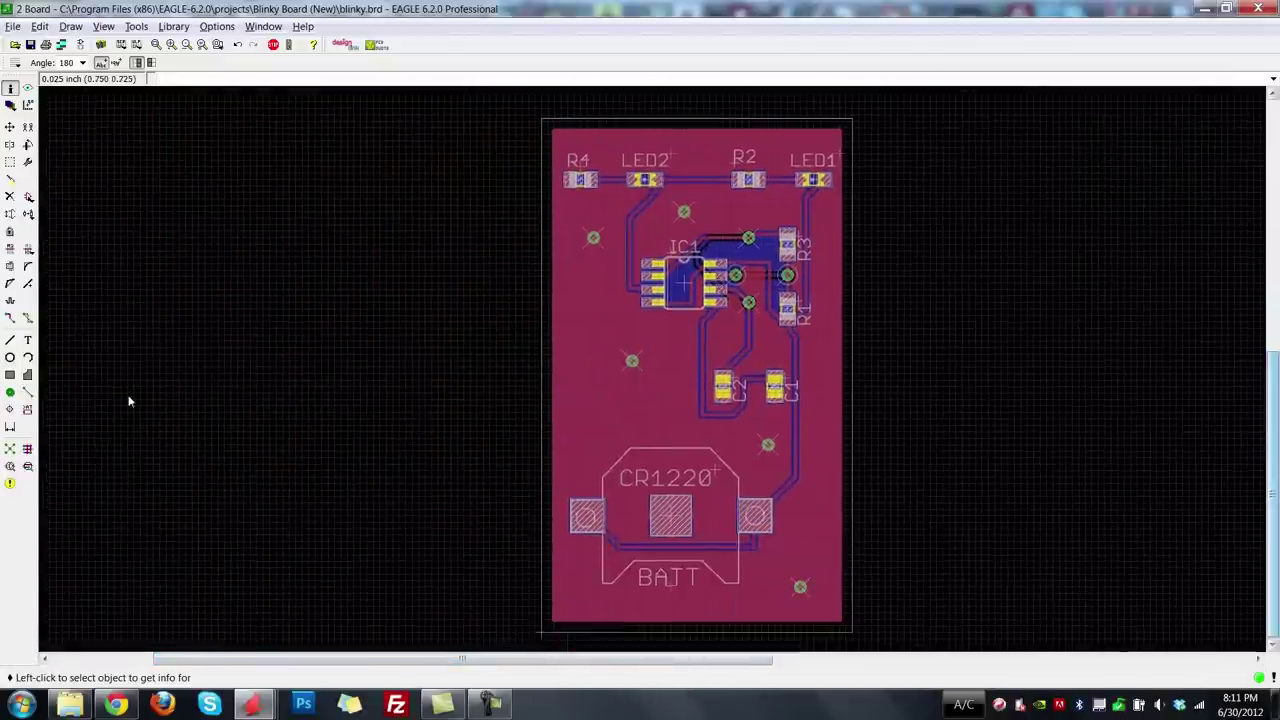
pyautogui.click(28, 341)
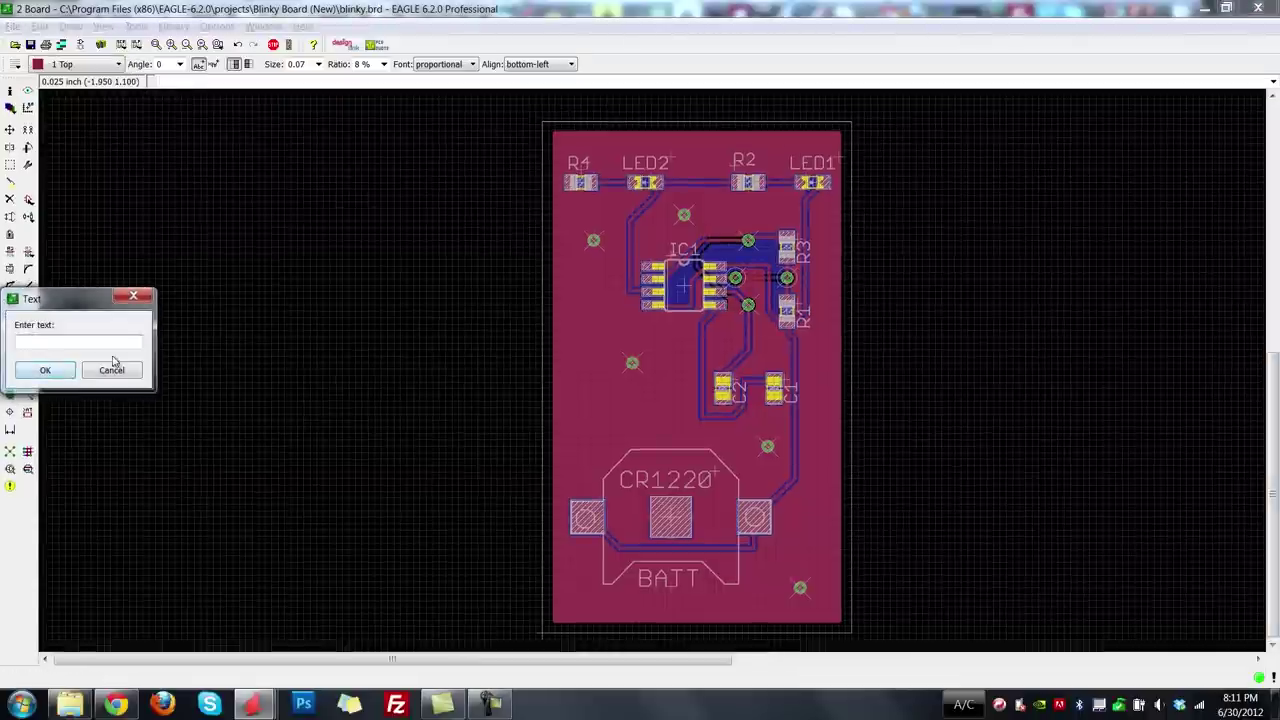
pyautogui.write("Jeremy's Board")
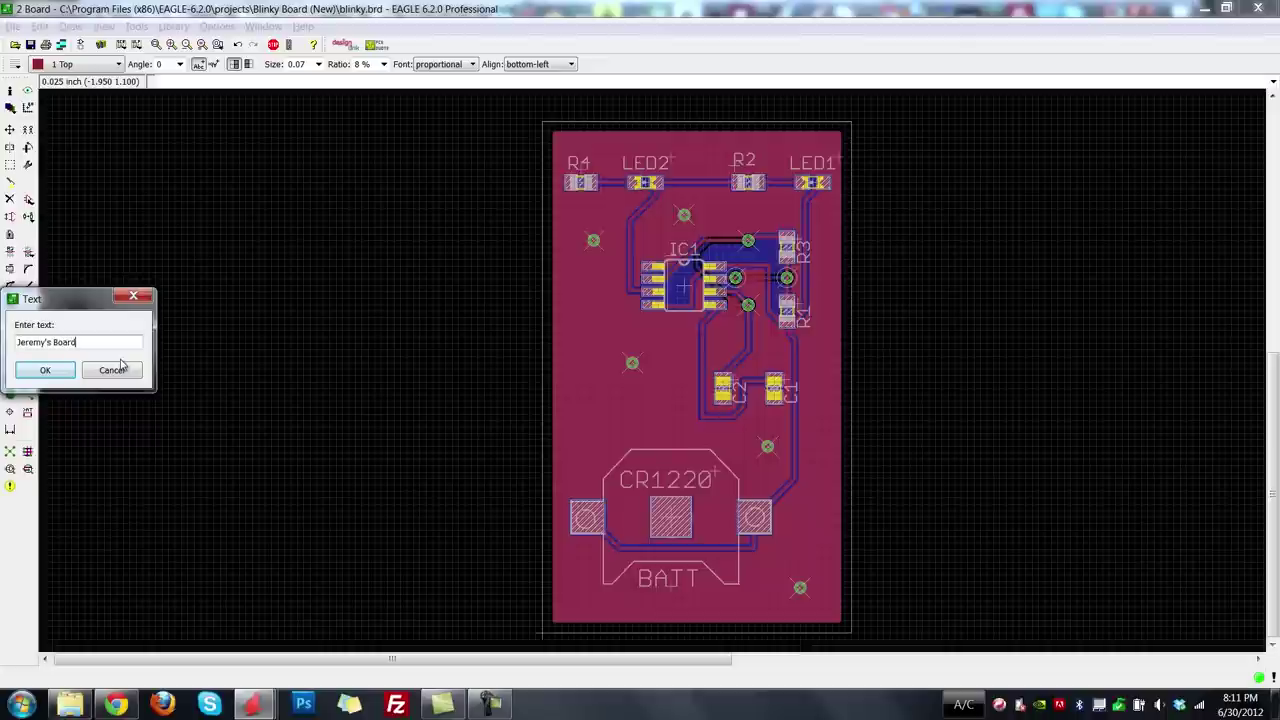
pyautogui.press('Return')
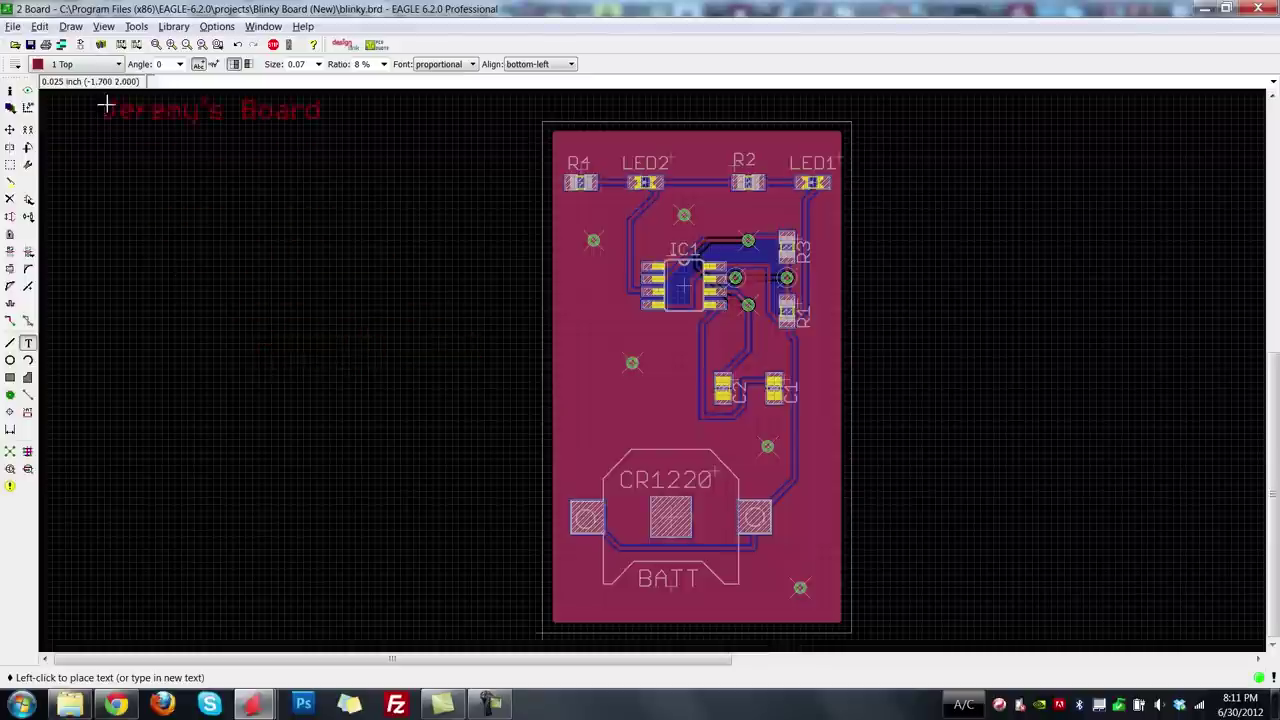
pyautogui.click(108, 66)
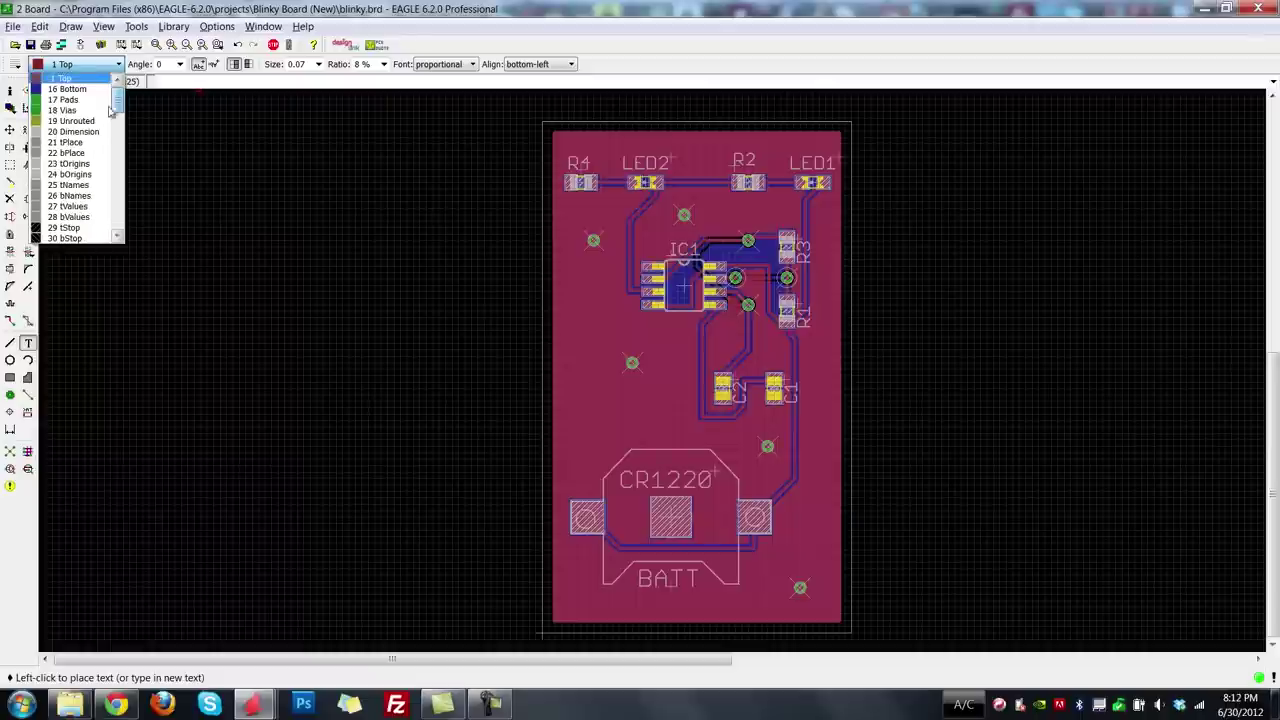
pyautogui.click(75, 146)
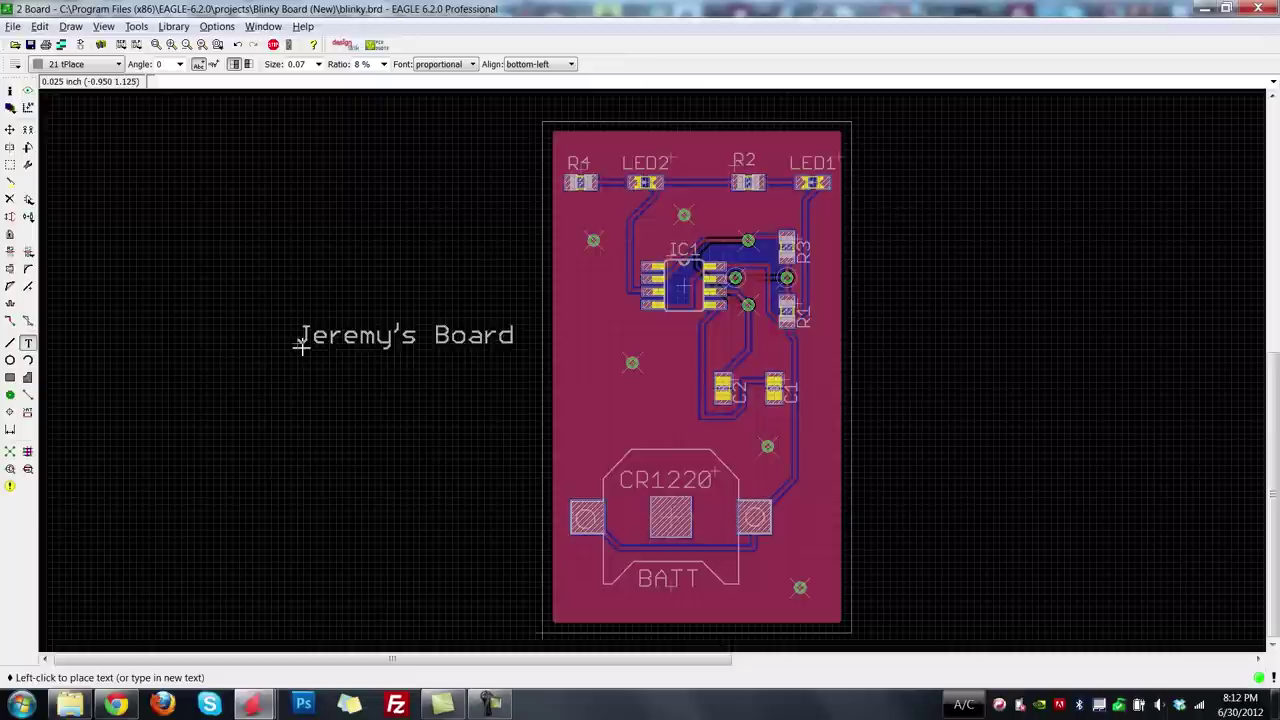
pyautogui.click(300, 345)
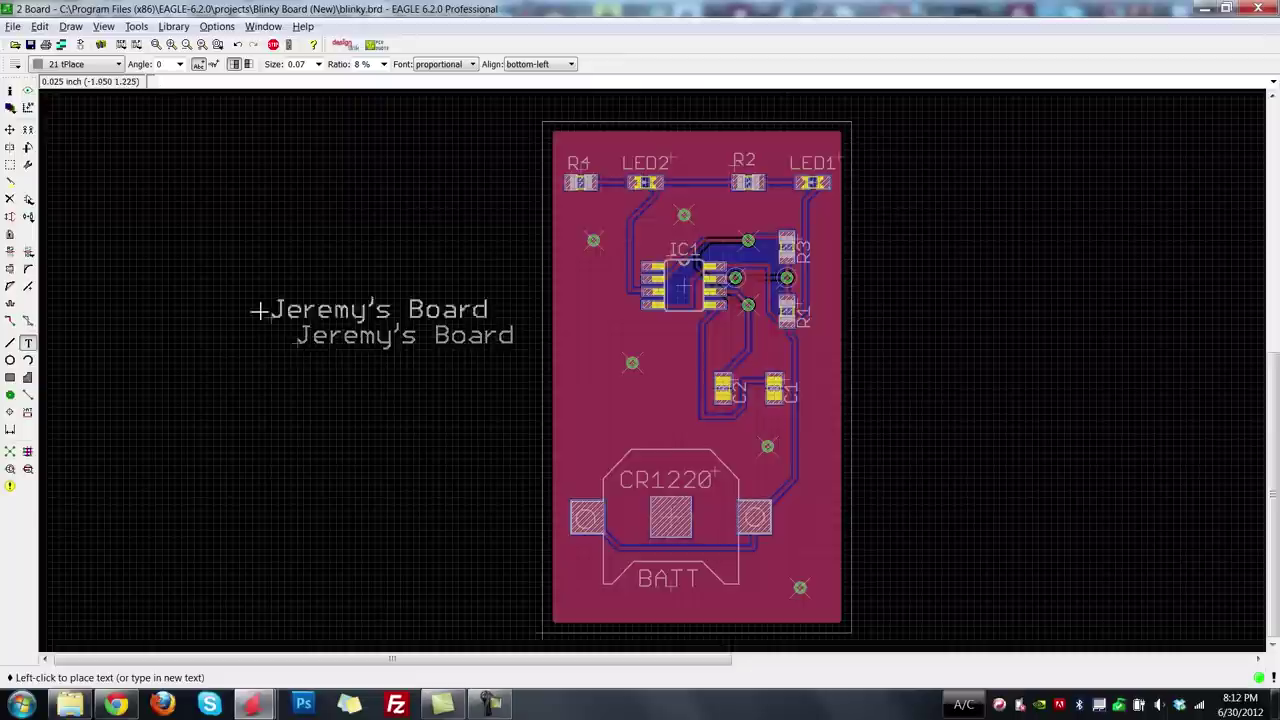
pyautogui.press('Escape')
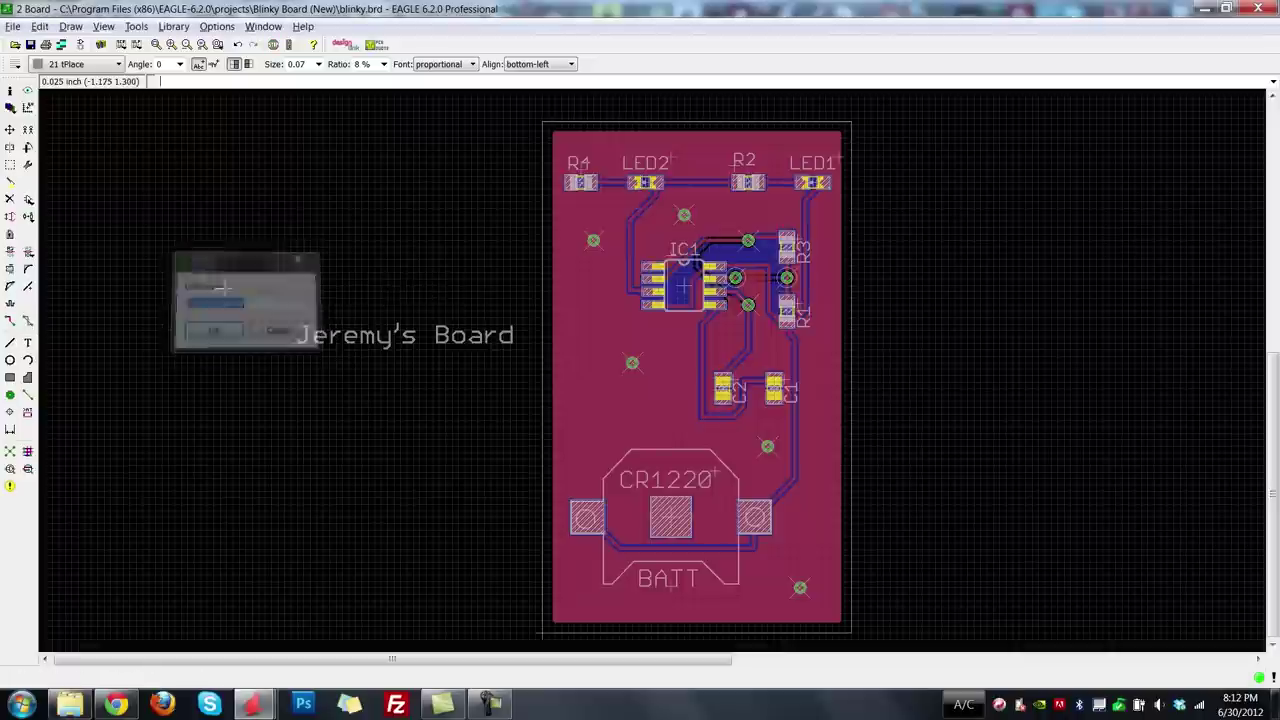
# Rotate the board title text to 90 degrees and move it onto the board along the left edge, above the battery holder's left pad.
pyautogui.click(28, 147)
pyautogui.click(284, 345)
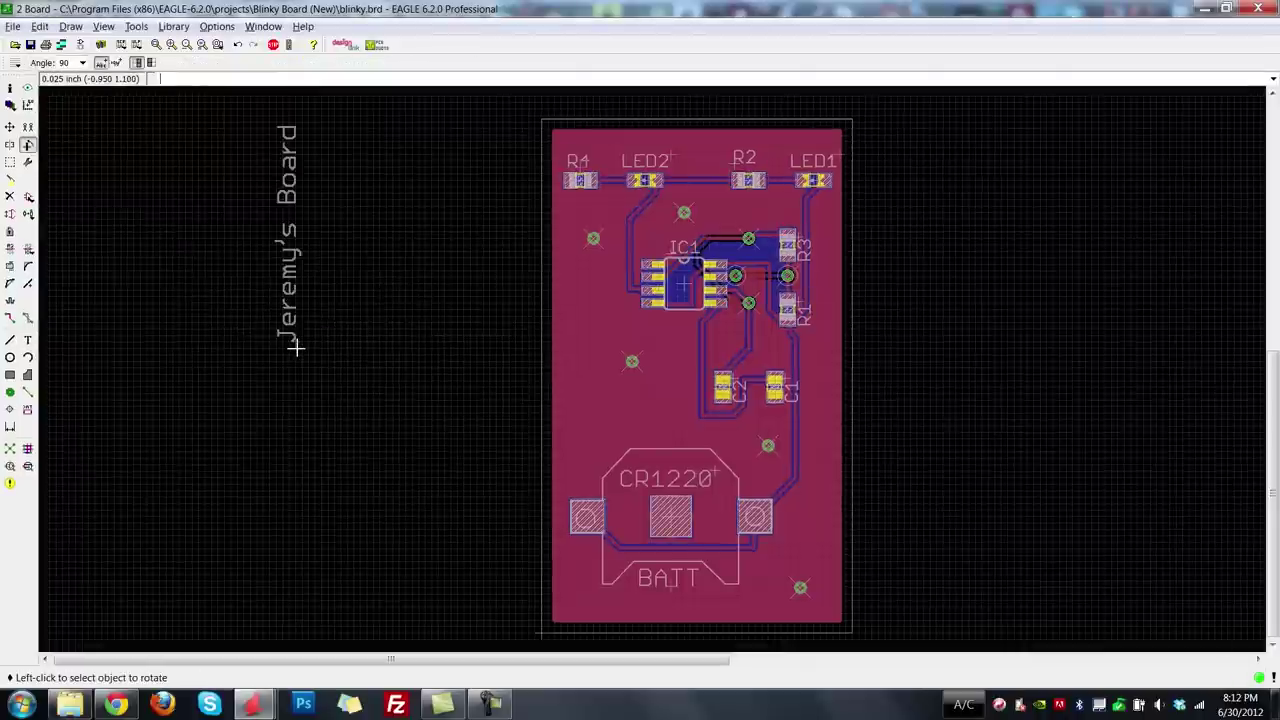
pyautogui.click(10, 127)
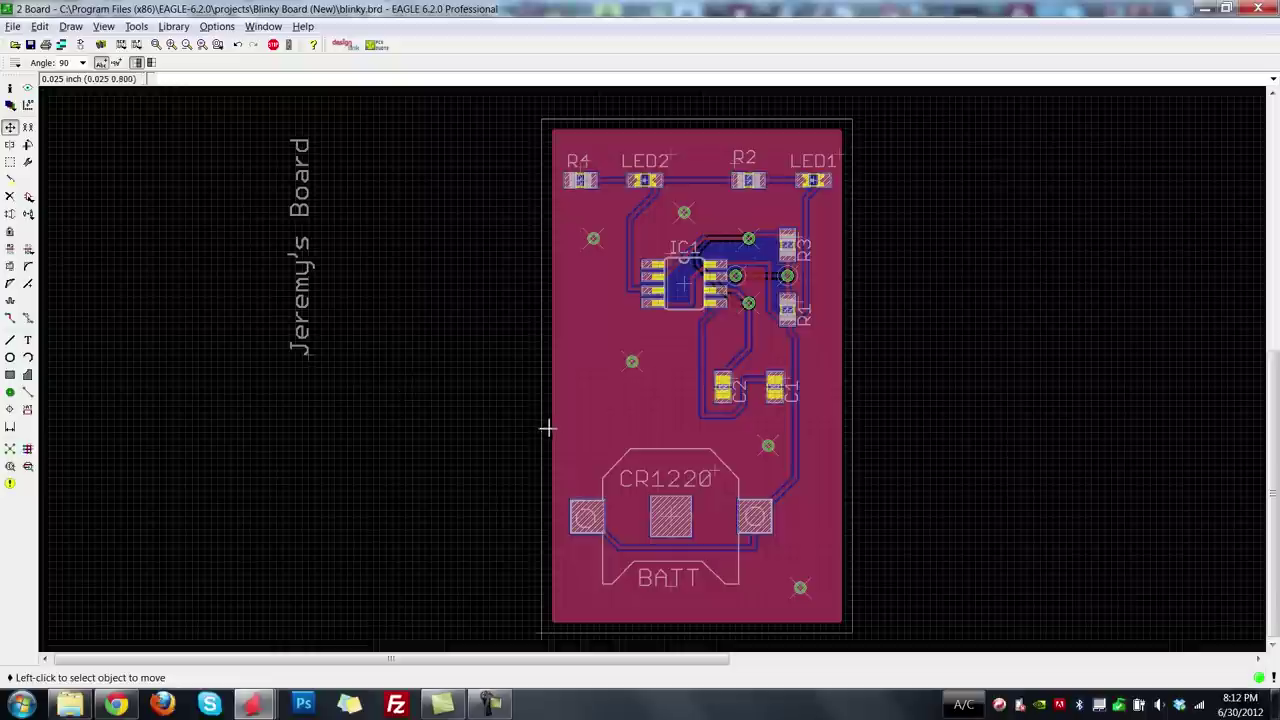
pyautogui.click(346, 346)
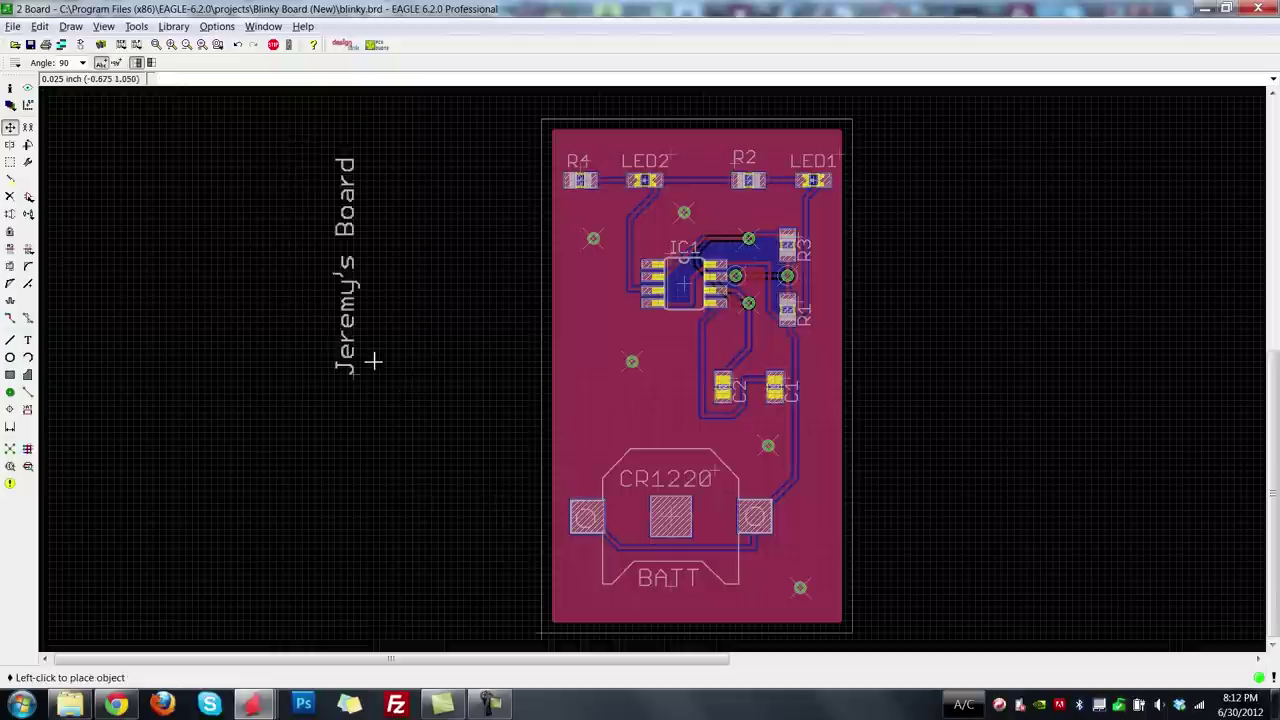
pyautogui.click(603, 474)
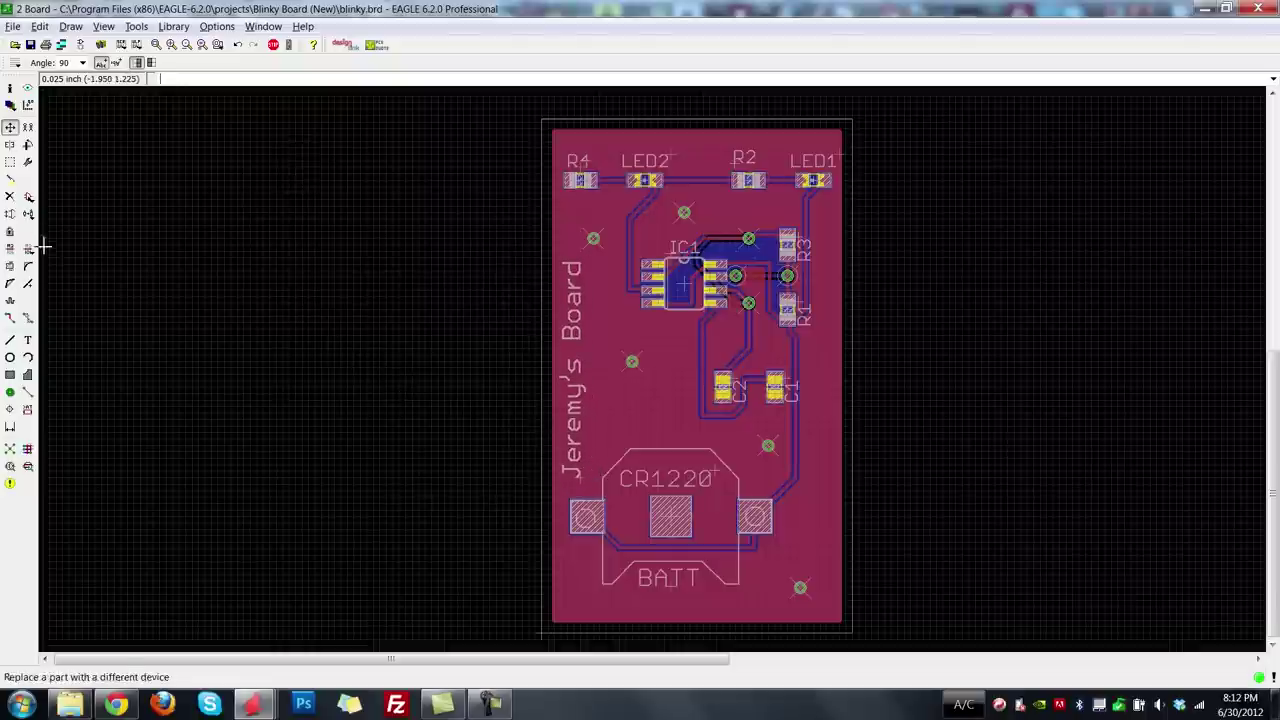
# Place the revision text REVA on layer 21 tPlace beside the battery outline, above the lower-right via, and end text placement.
pyautogui.click(28, 340)
pyautogui.moveTo(78, 300); pyautogui.dragTo(364, 337)
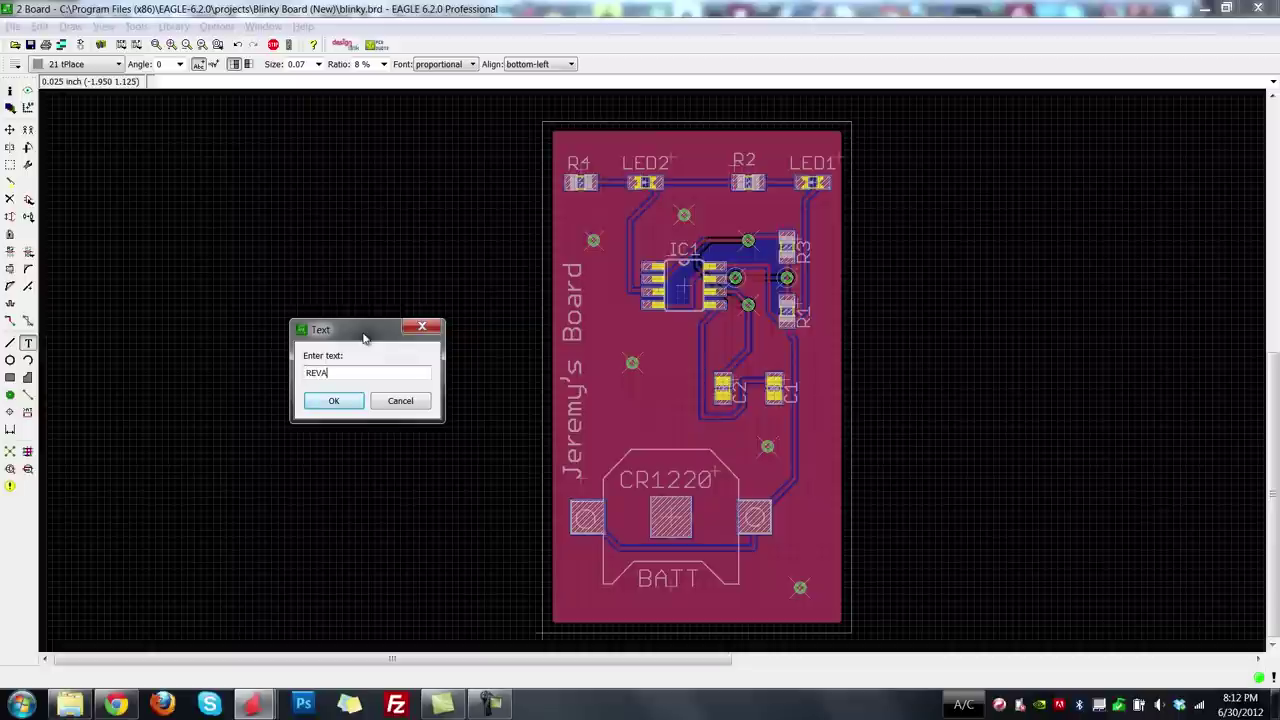
pyautogui.press('Return')
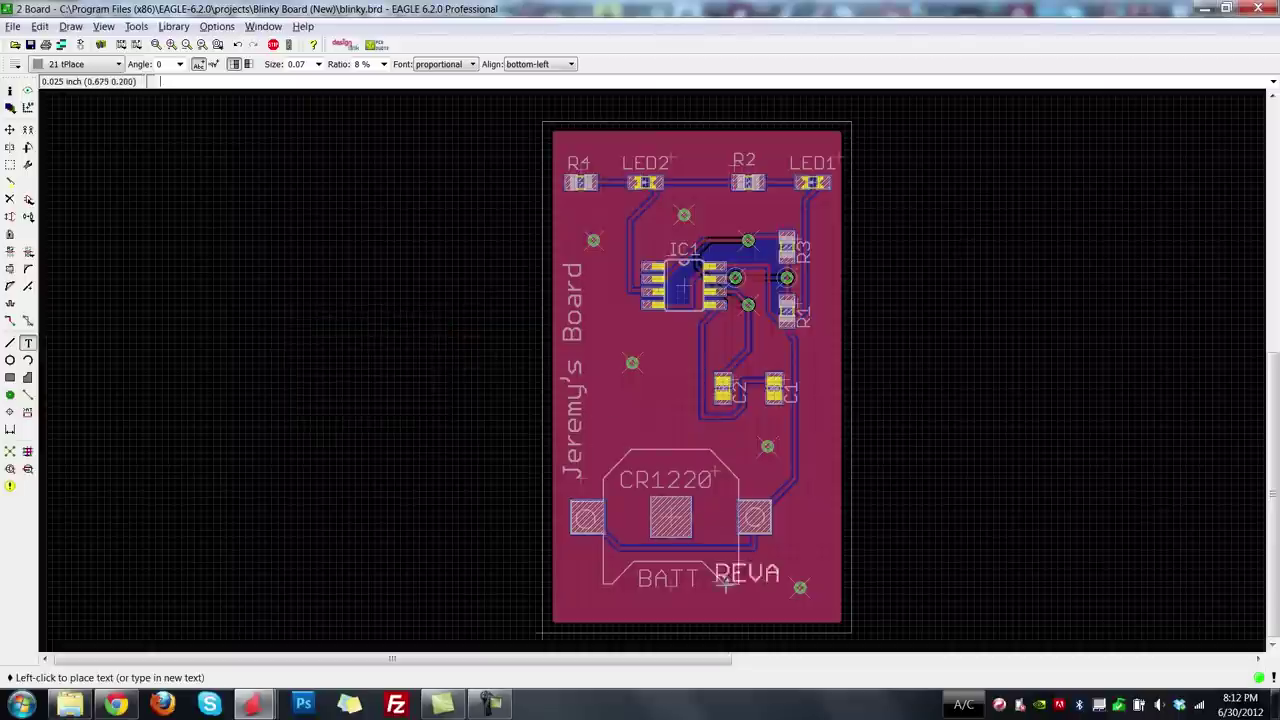
pyautogui.click(767, 569)
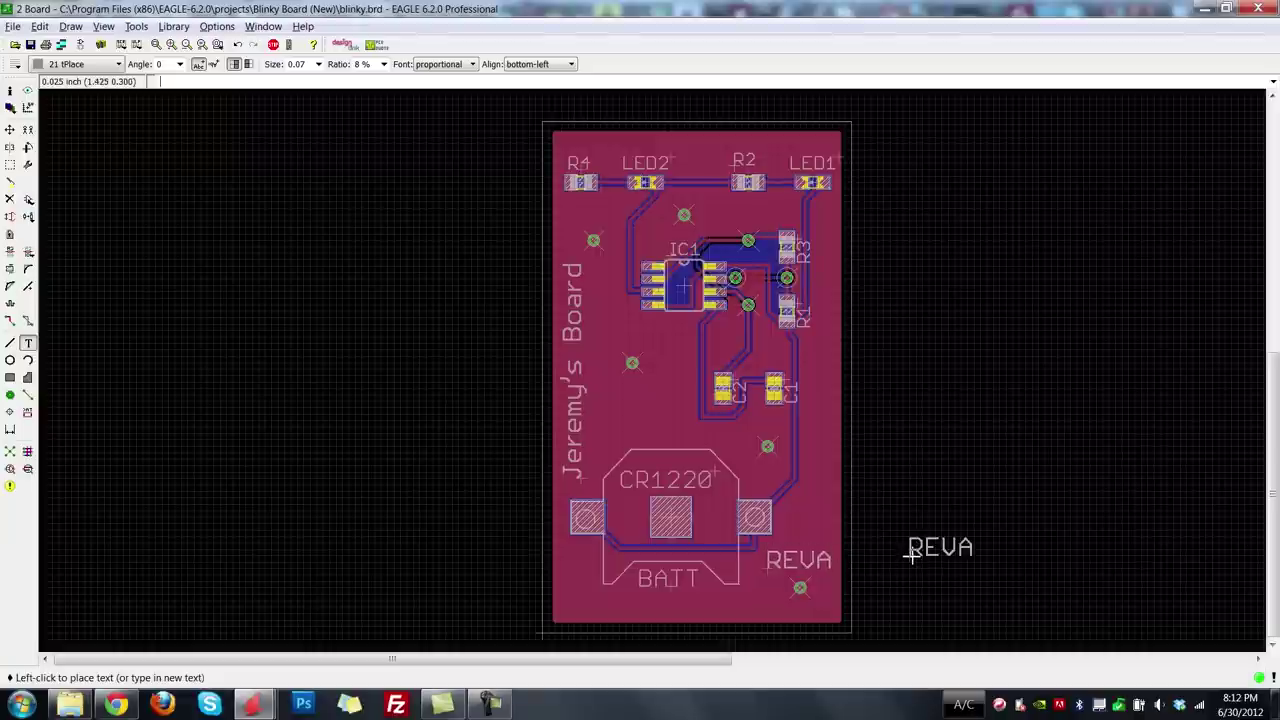
pyautogui.press('Escape')
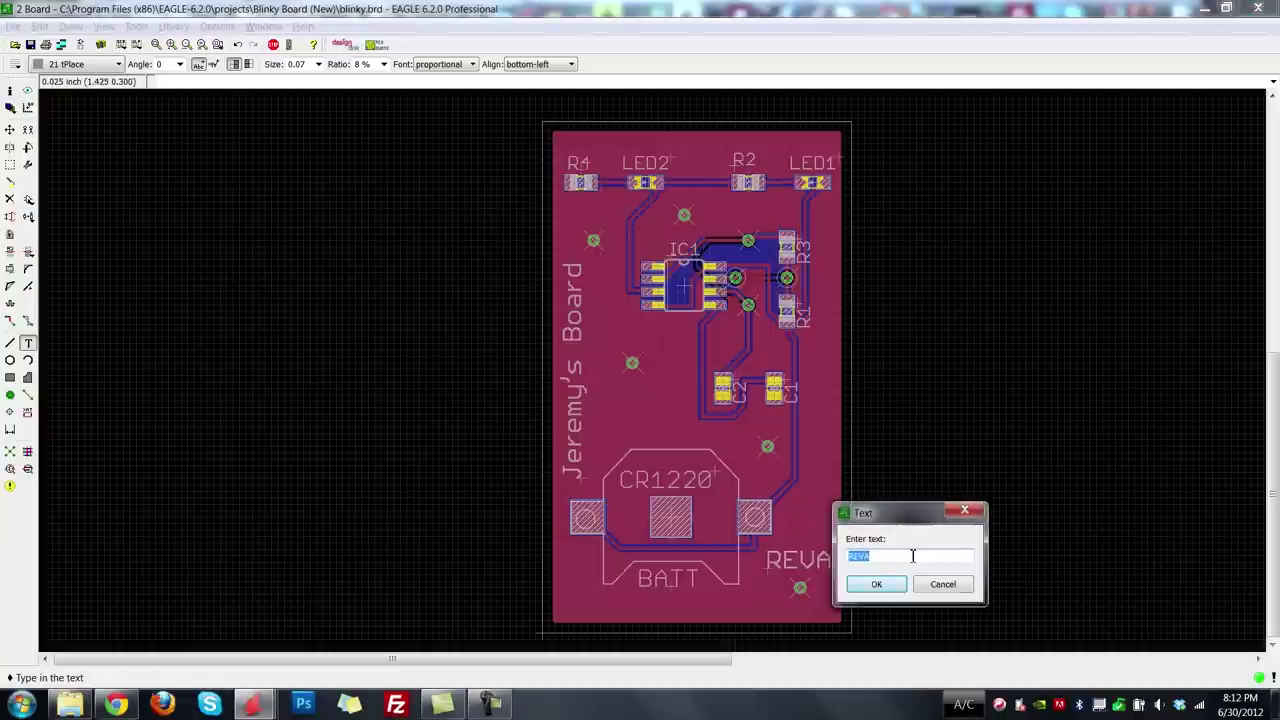
pyautogui.press('Escape')
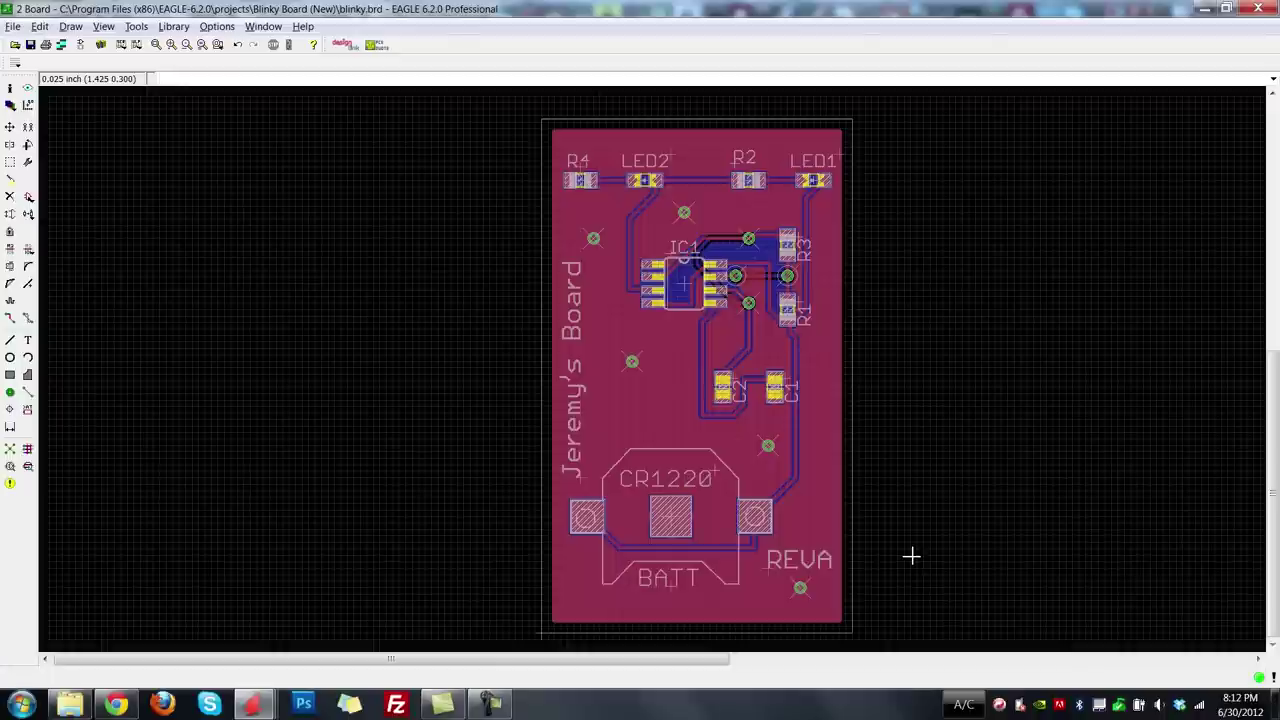
# Place a hole with a 0.04330709 drill in the board's lower-left corner at 0.125, 0.125.
pyautogui.click(12, 411)
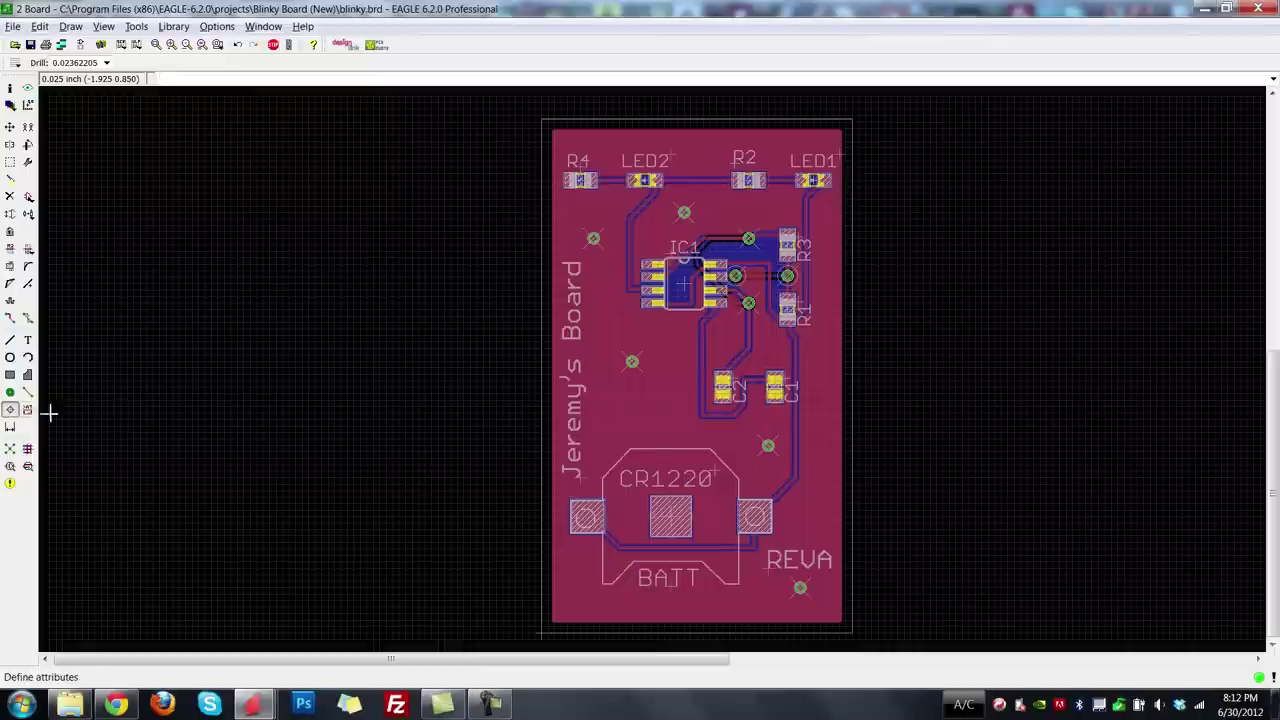
pyautogui.click(106, 62)
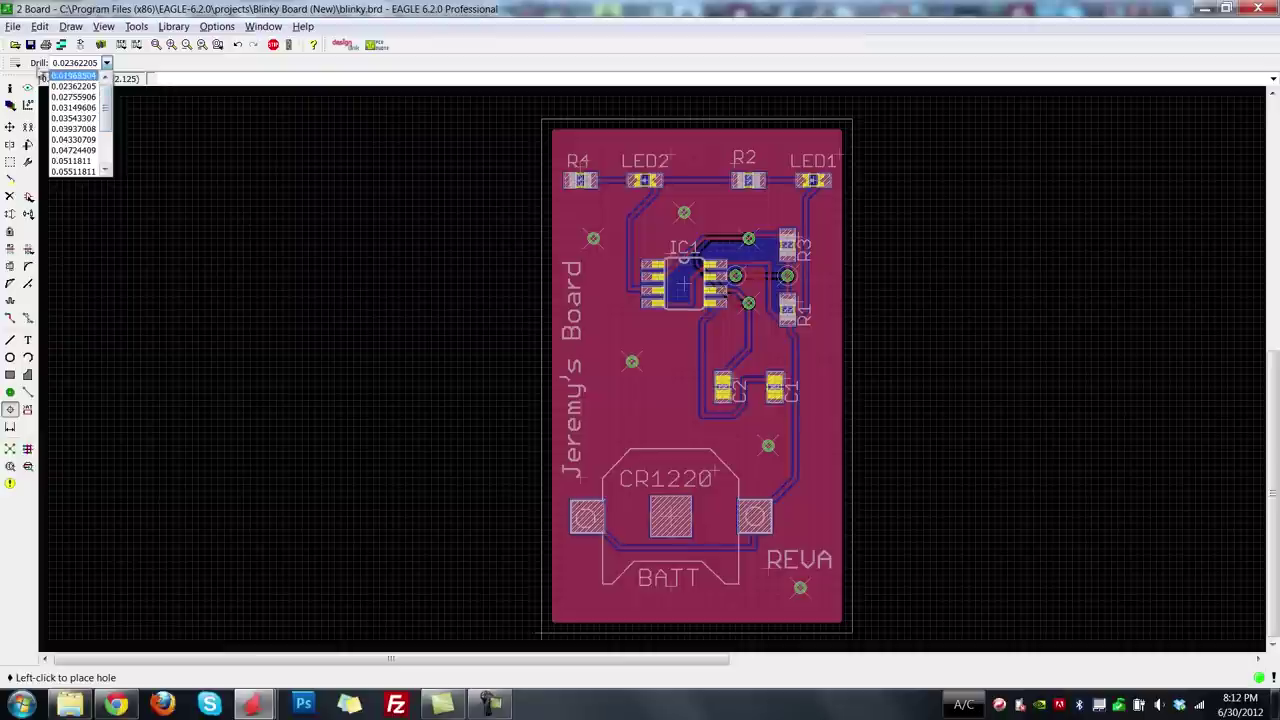
pyautogui.click(85, 141)
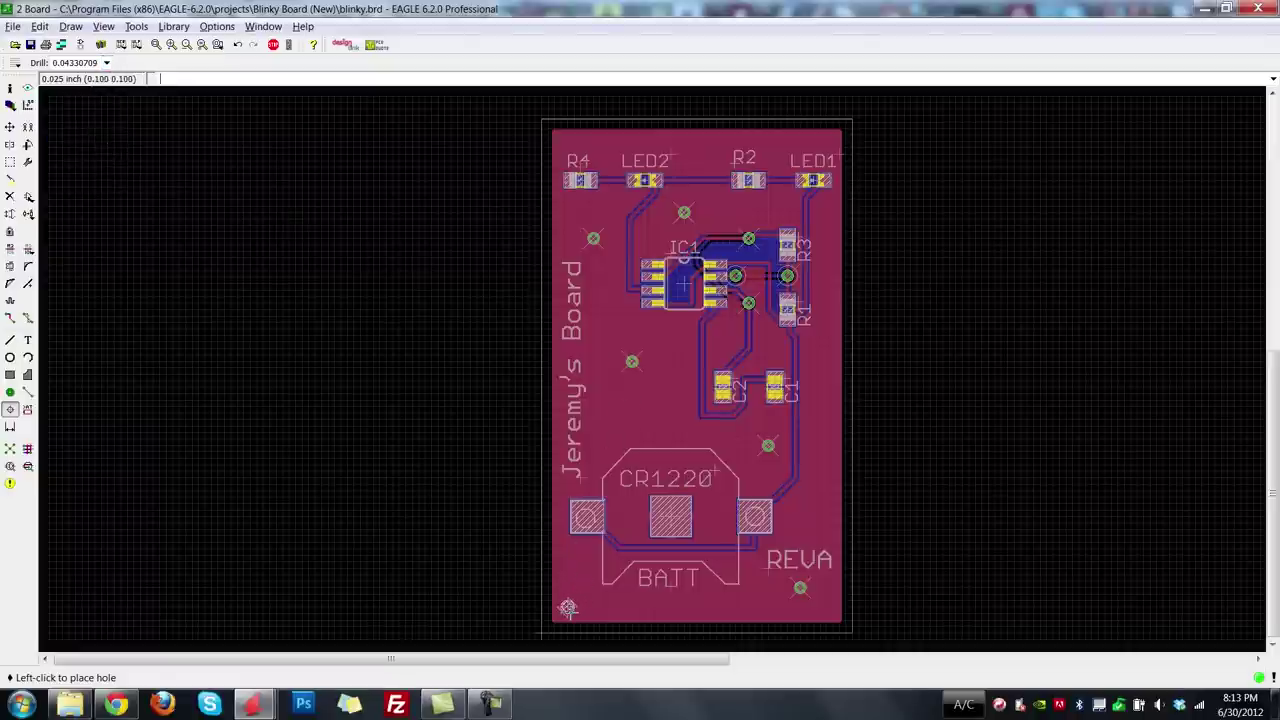
pyautogui.click(574, 600)
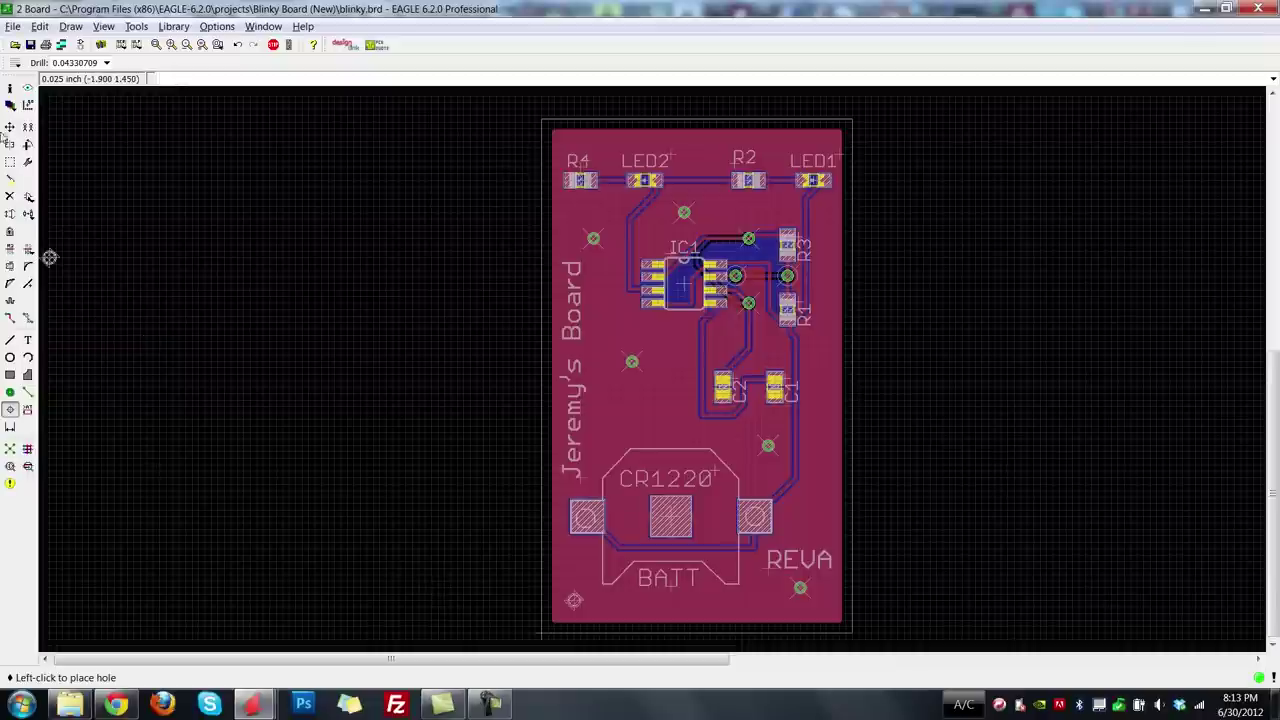
# Enlarge the corner hole's drill to 0.07874016 and recalculate the copper pours around it with Ratsnest.
pyautogui.click(10, 89)
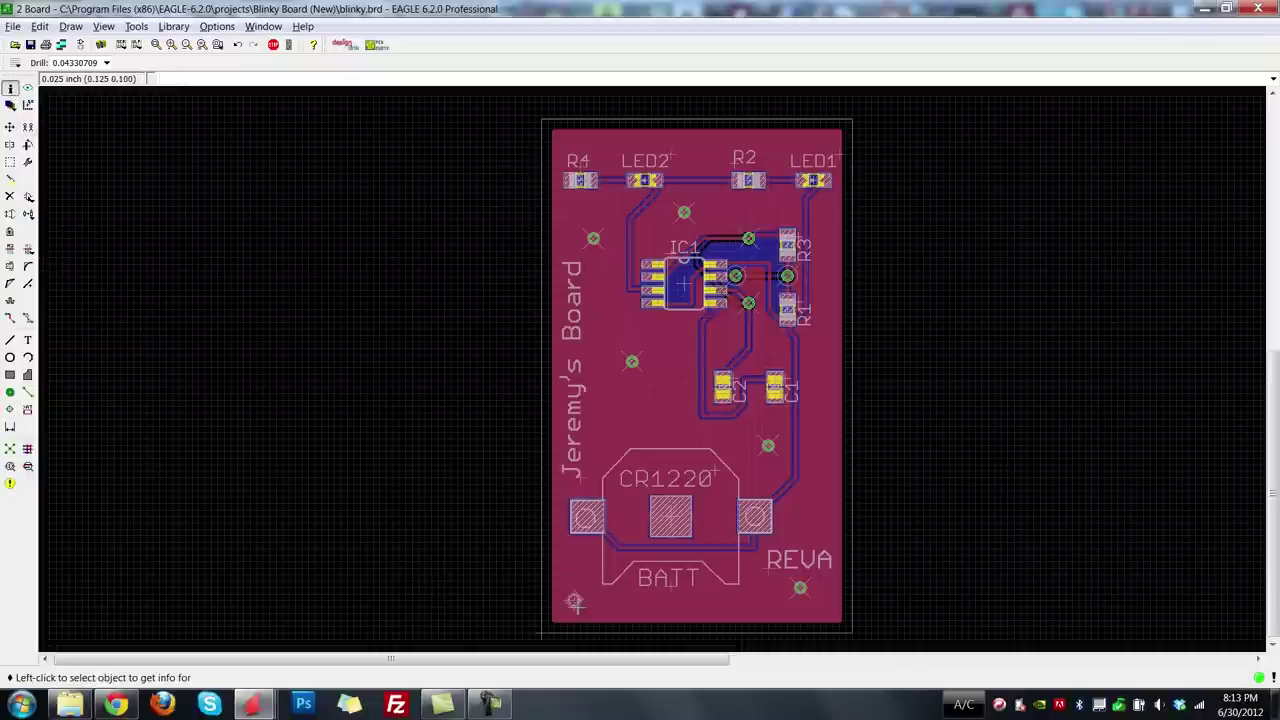
pyautogui.click(575, 600)
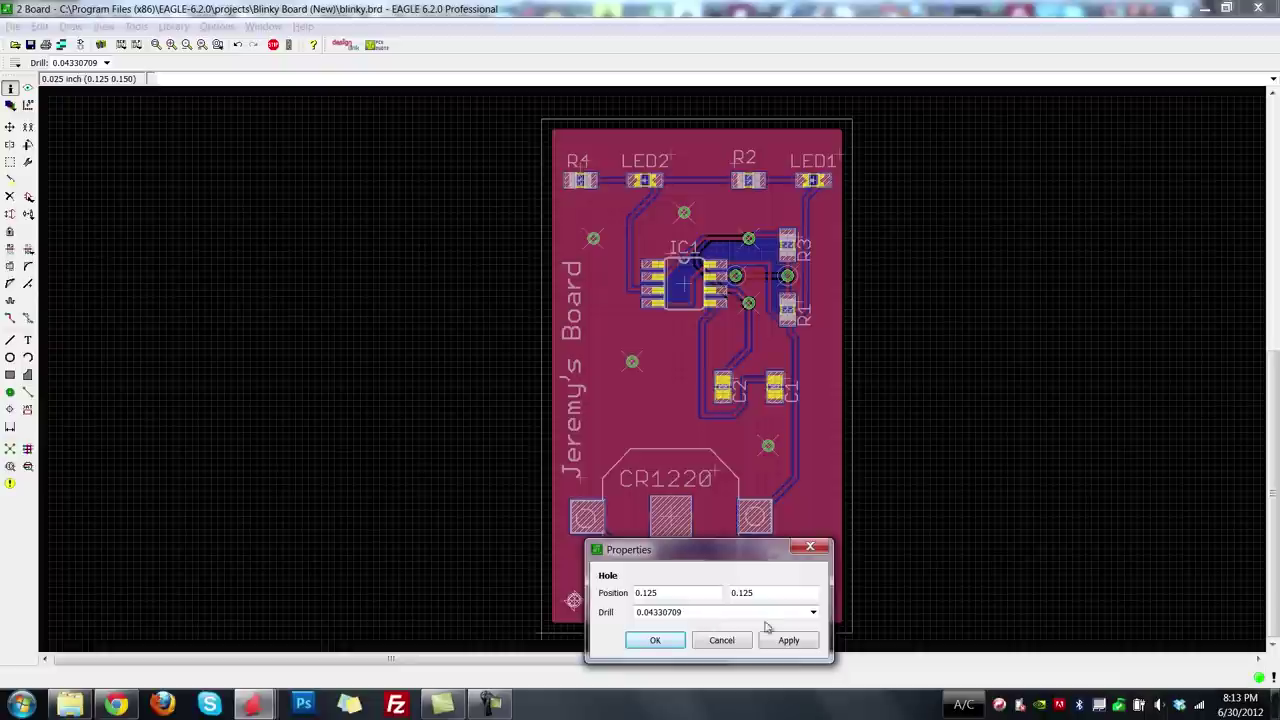
pyautogui.click(813, 612)
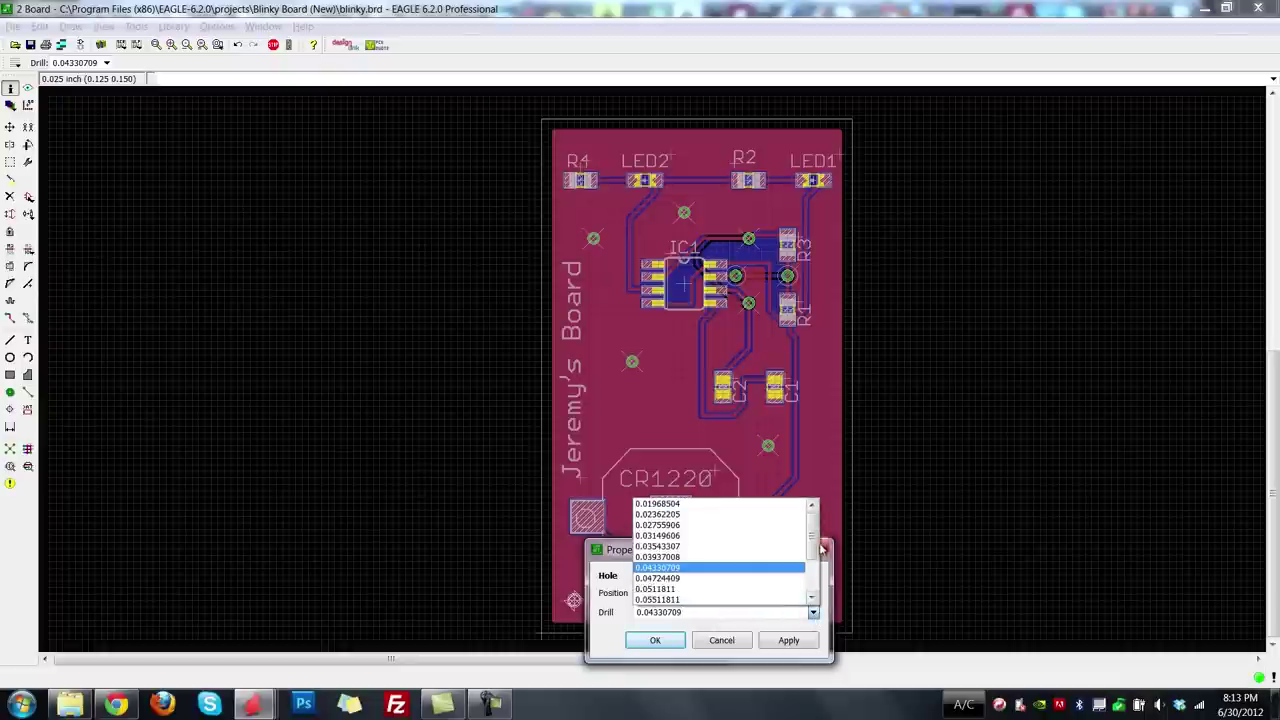
pyautogui.scroll(-2, 791, 563)
pyautogui.click(700, 590)
pyautogui.click(787, 640)
pyautogui.click(656, 641)
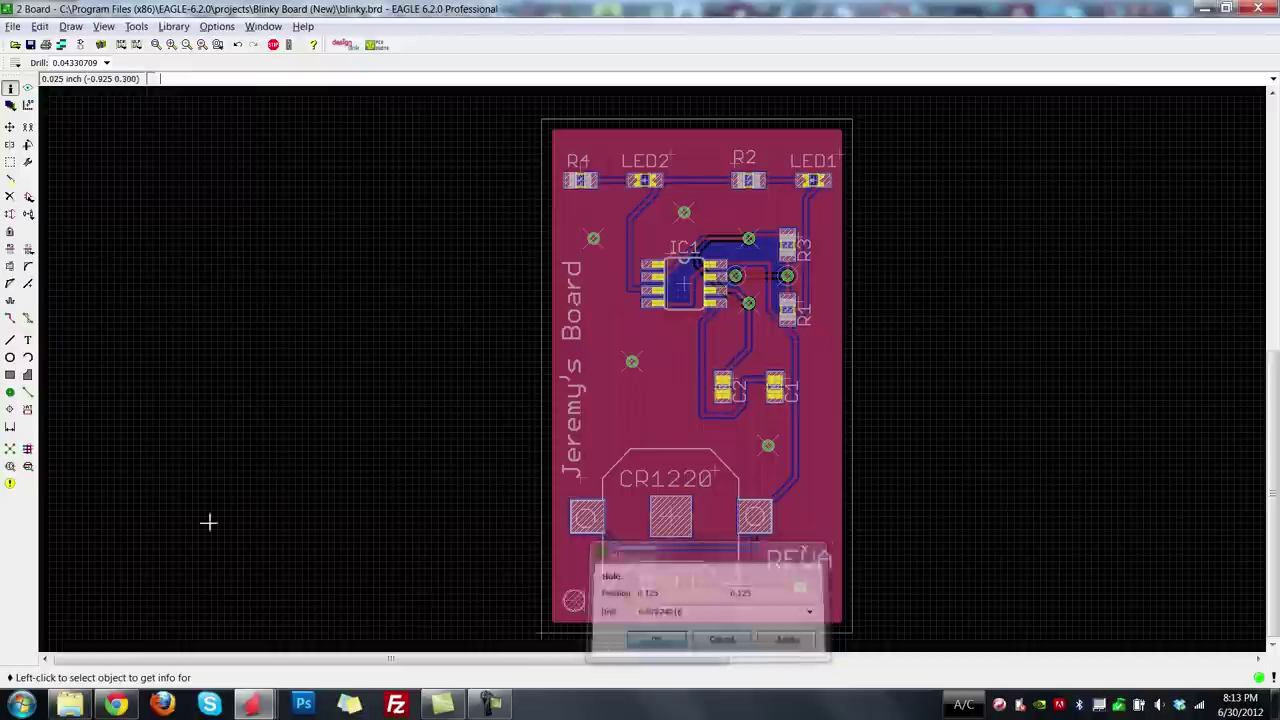
pyautogui.click(10, 449)
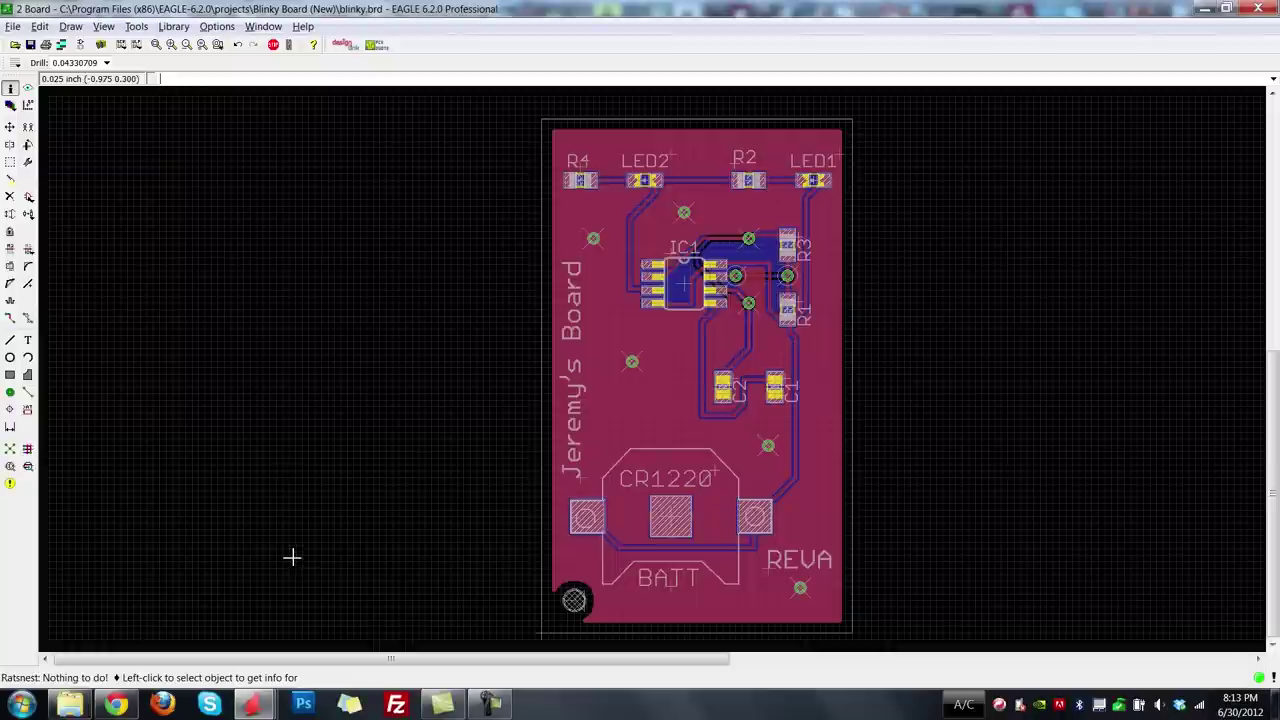
# Run the design rule check on the board with the default EAGLE design rules.
pyautogui.click(29, 471)
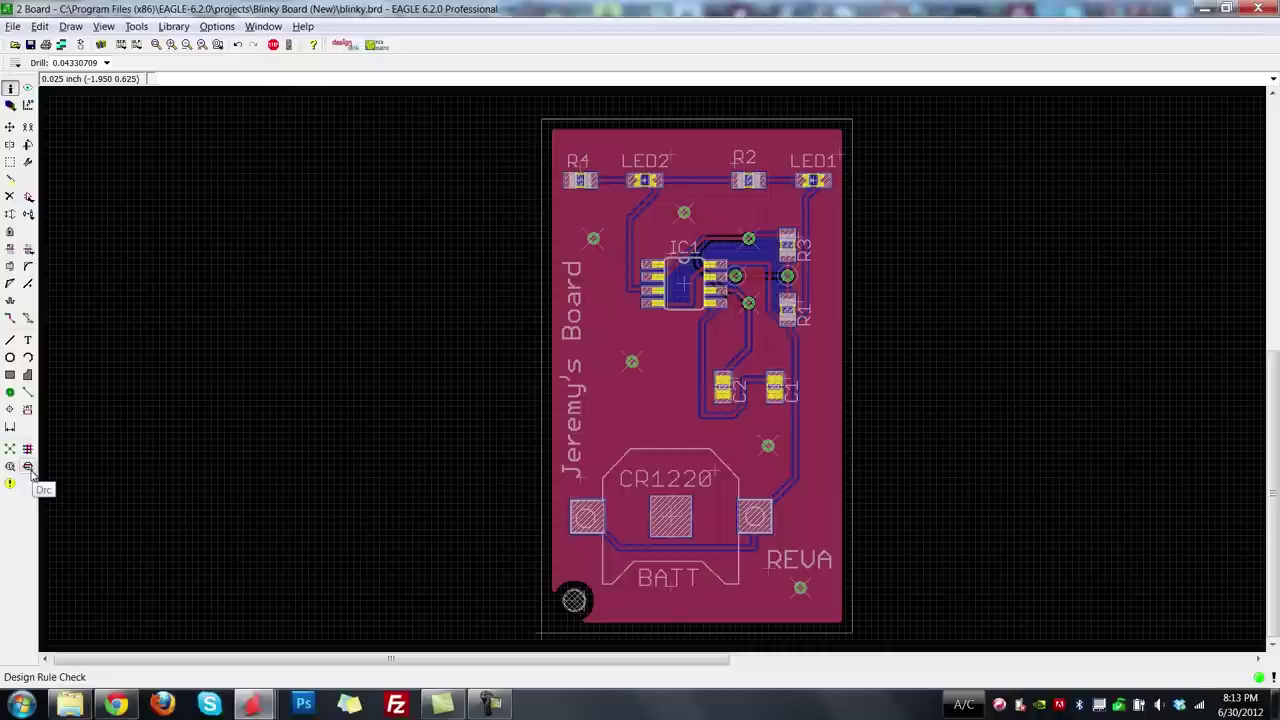
pyautogui.click(29, 469)
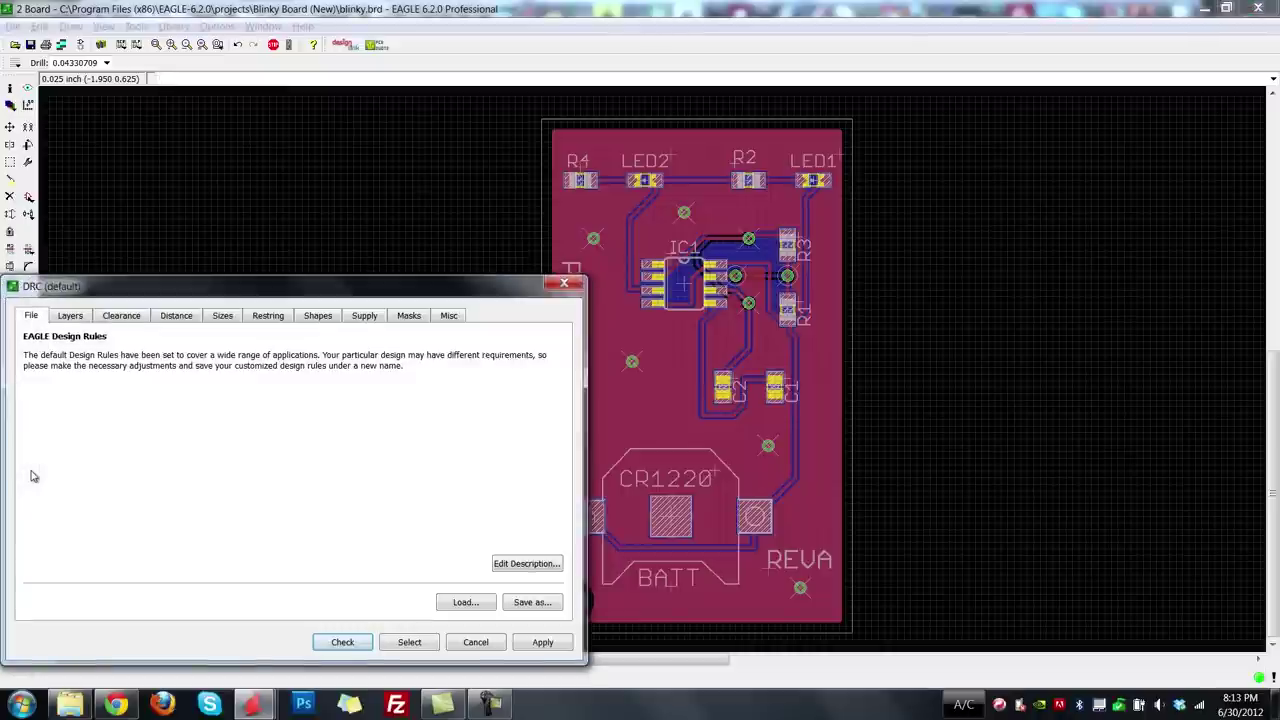
pyautogui.click(72, 318)
pyautogui.click(30, 318)
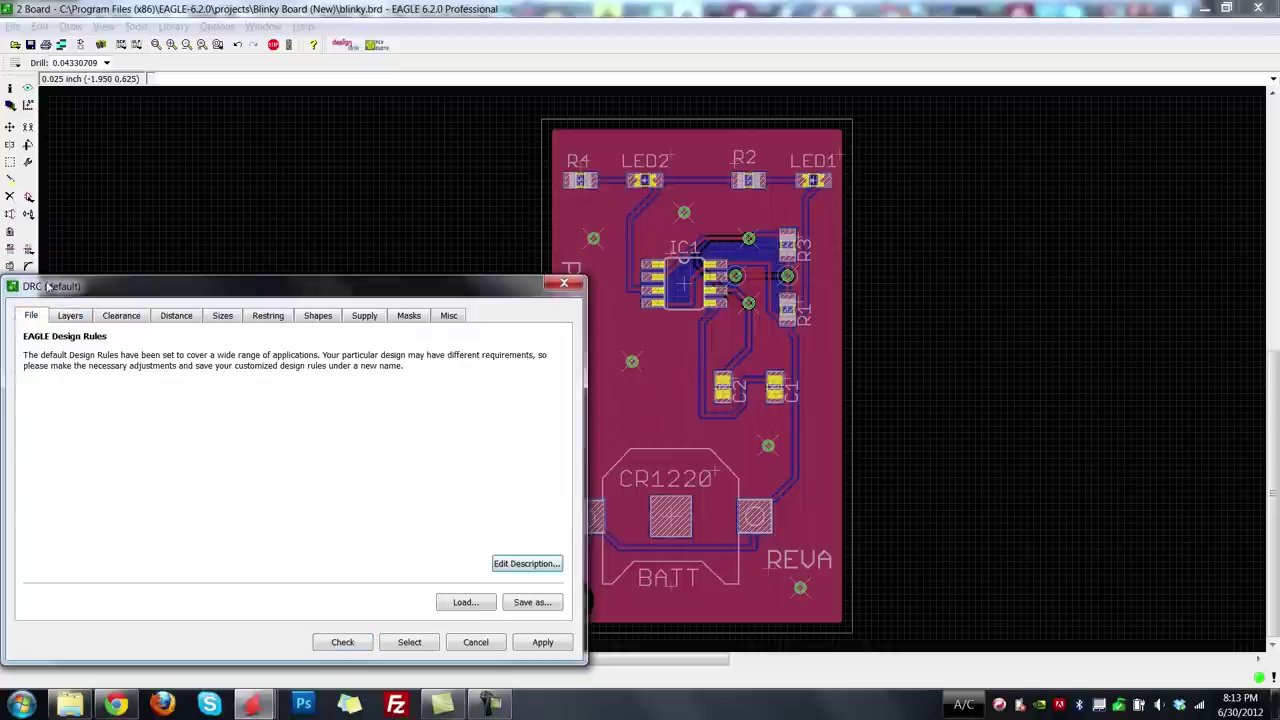
pyautogui.click(542, 642)
pyautogui.click(340, 642)
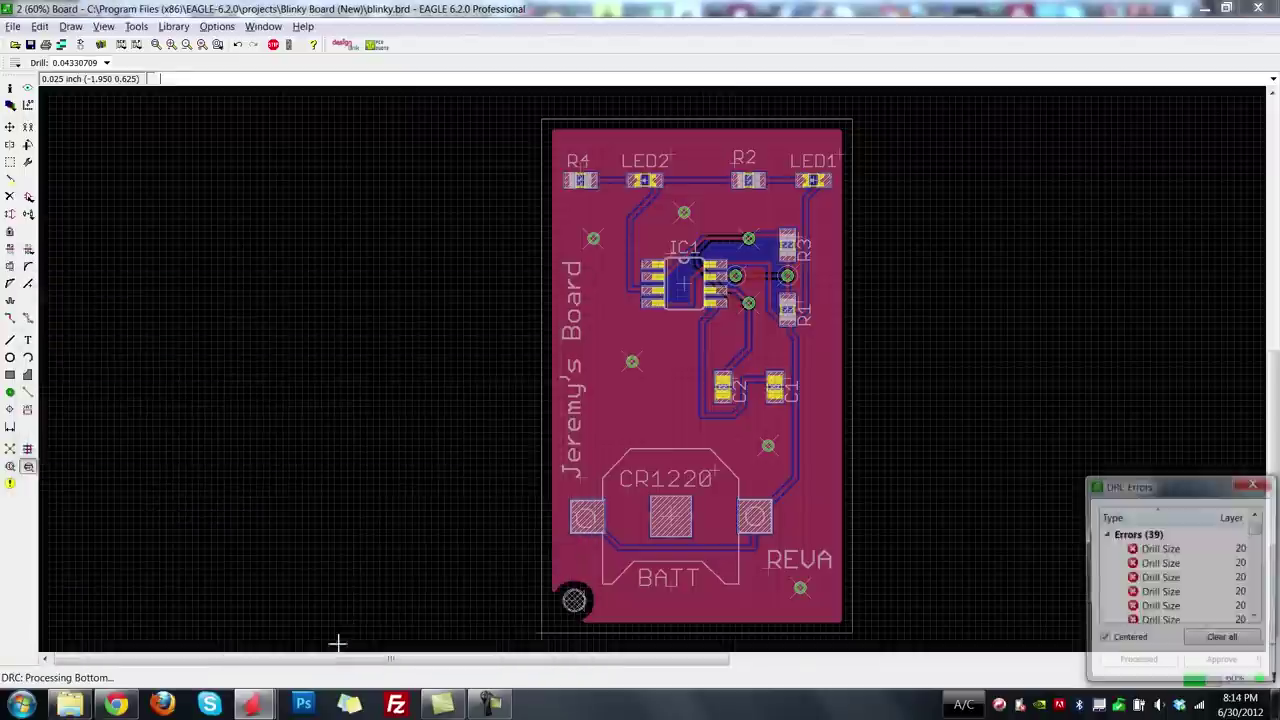
# Locate the first Drill Size error on the board, then close the DRC error list.
pyautogui.moveTo(1257, 533)
pyautogui.mouseDown()
pyautogui.moveTo(1257, 556)
pyautogui.moveTo(1257, 528)
pyautogui.mouseUp()
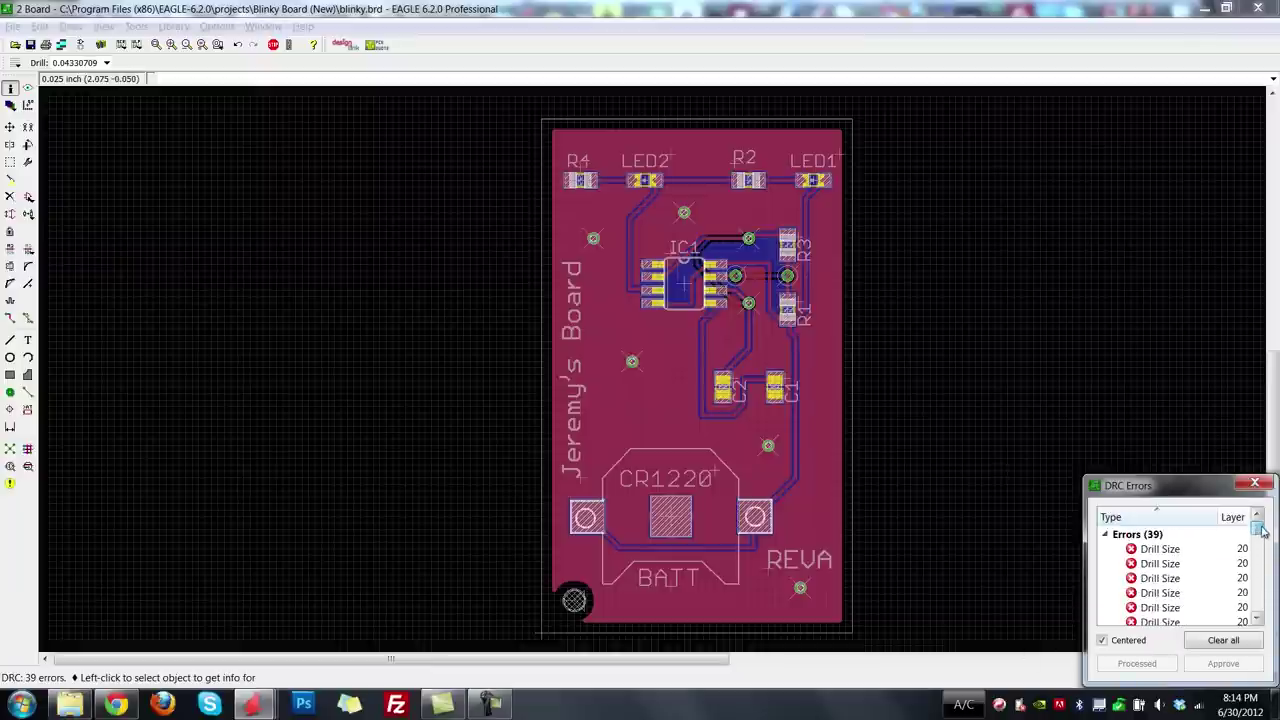
pyautogui.click(1166, 556)
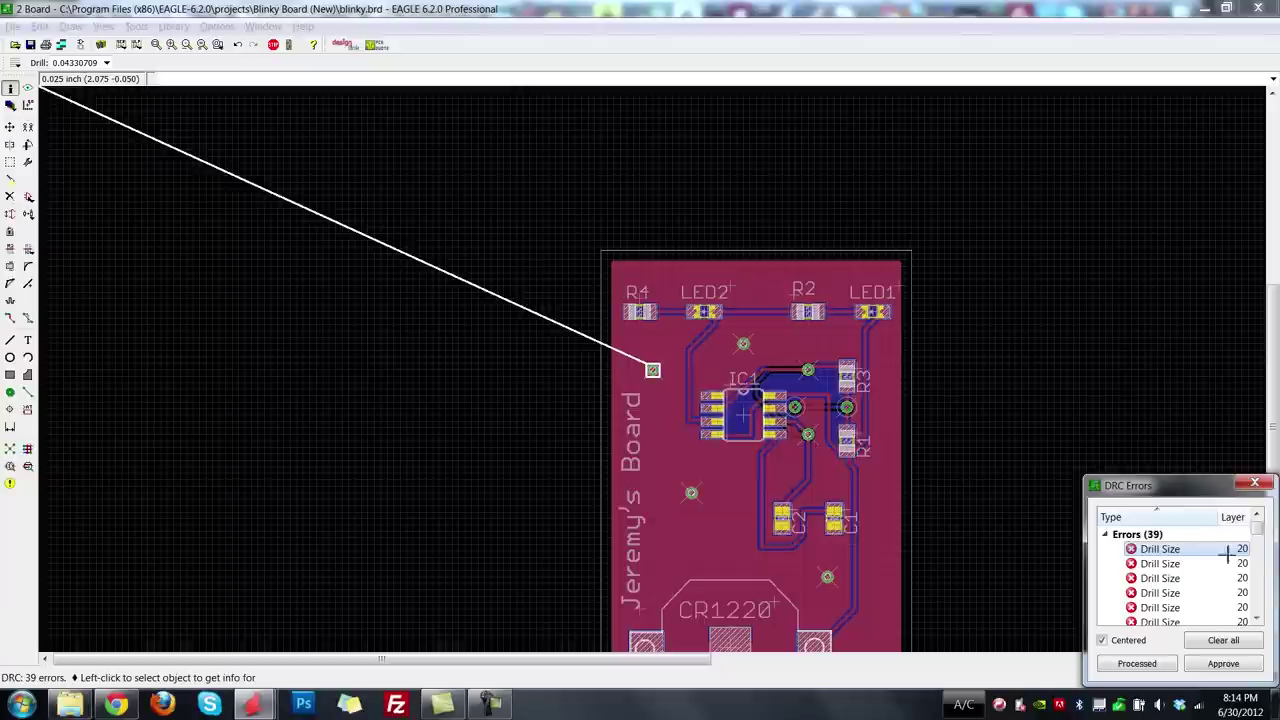
pyautogui.click(1255, 484)
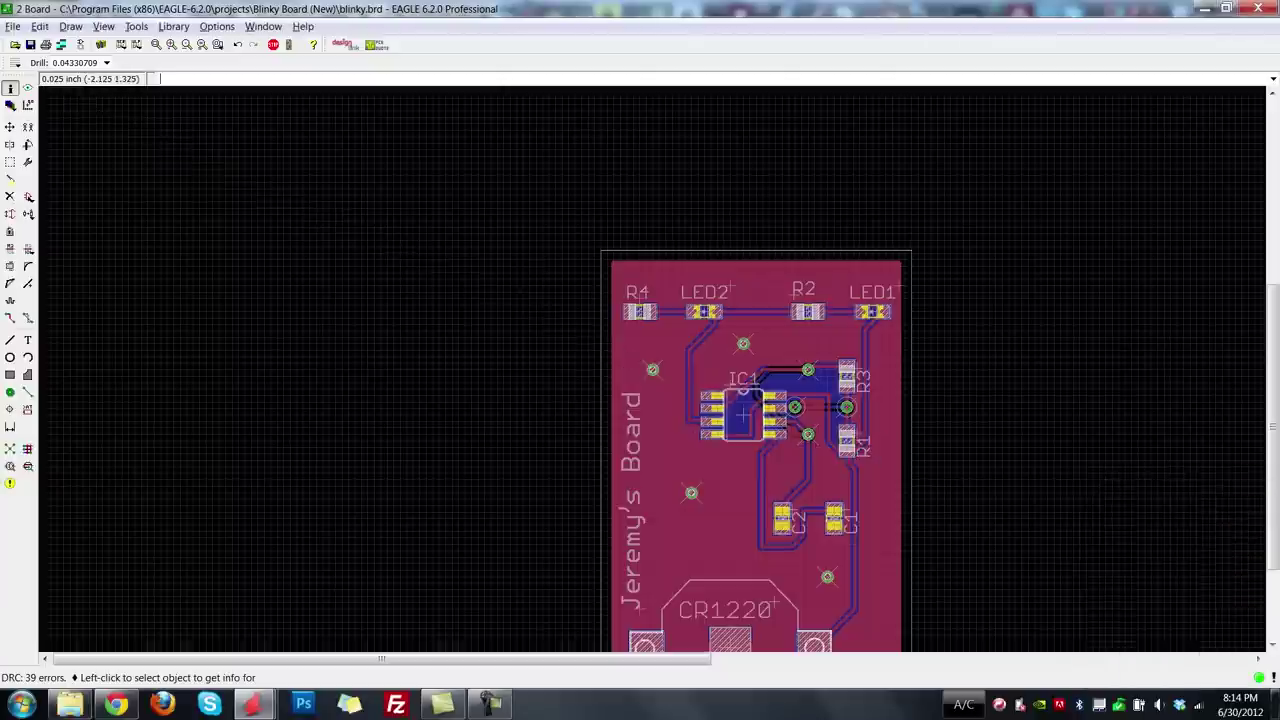
# Set the Minimum Drill design rule to 20mil, apply it and rerun the design rule check.
pyautogui.click(28, 466)
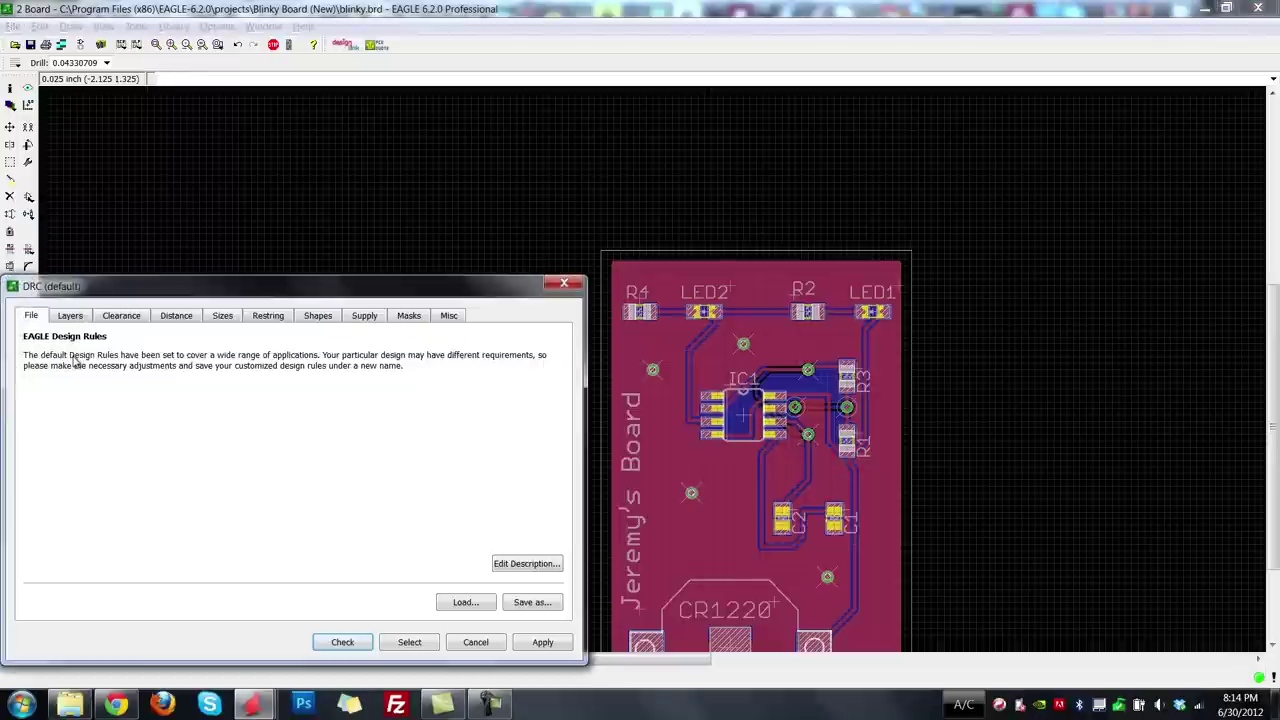
pyautogui.click(222, 318)
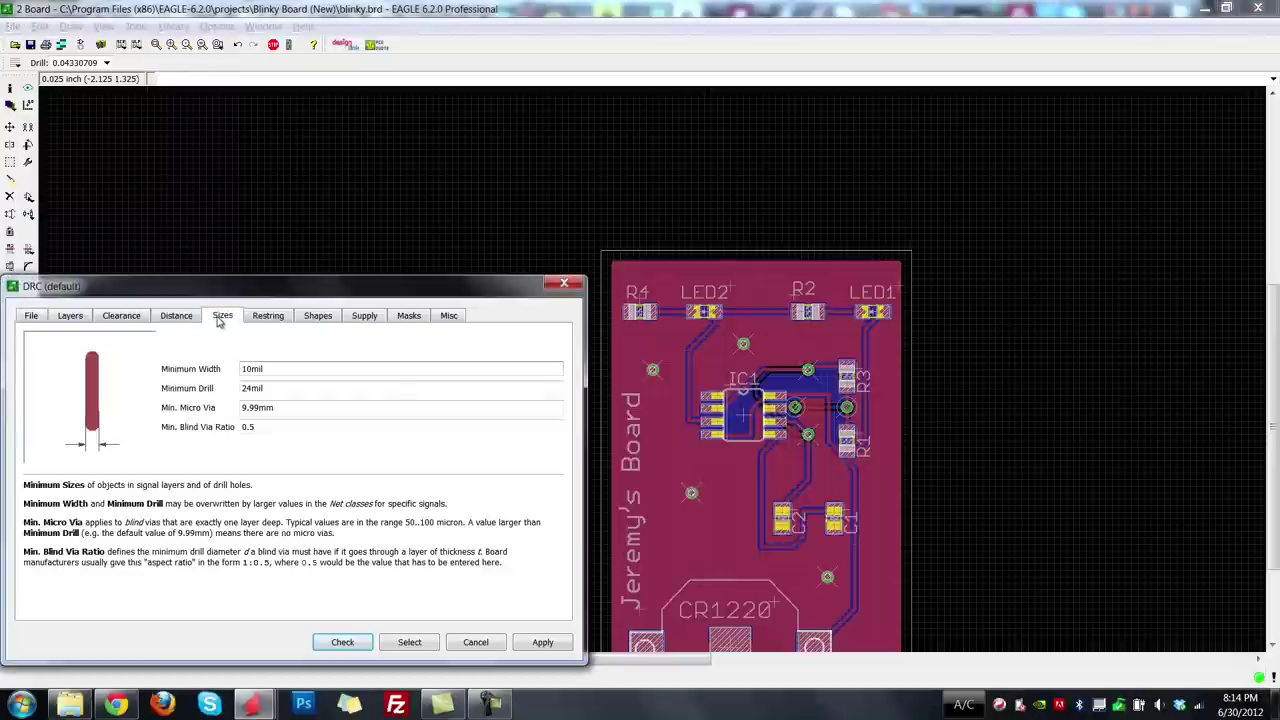
pyautogui.click(268, 318)
pyautogui.click(322, 318)
pyautogui.click(355, 318)
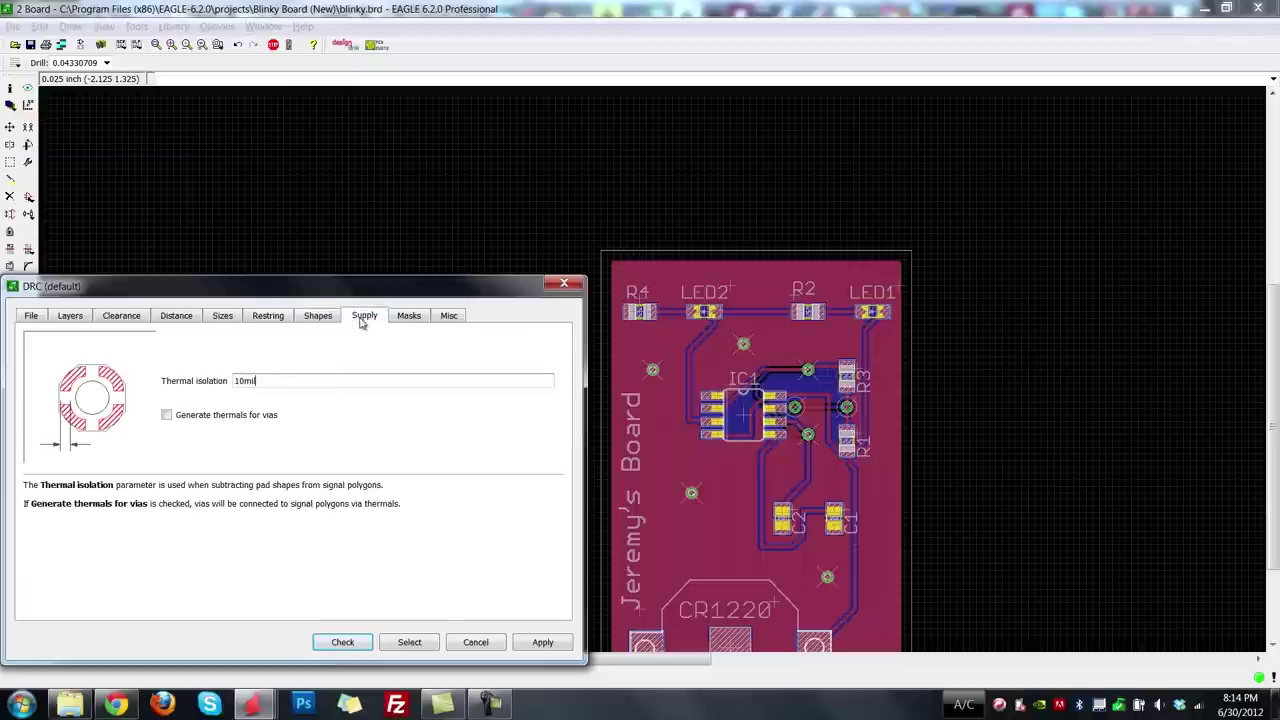
pyautogui.click(412, 318)
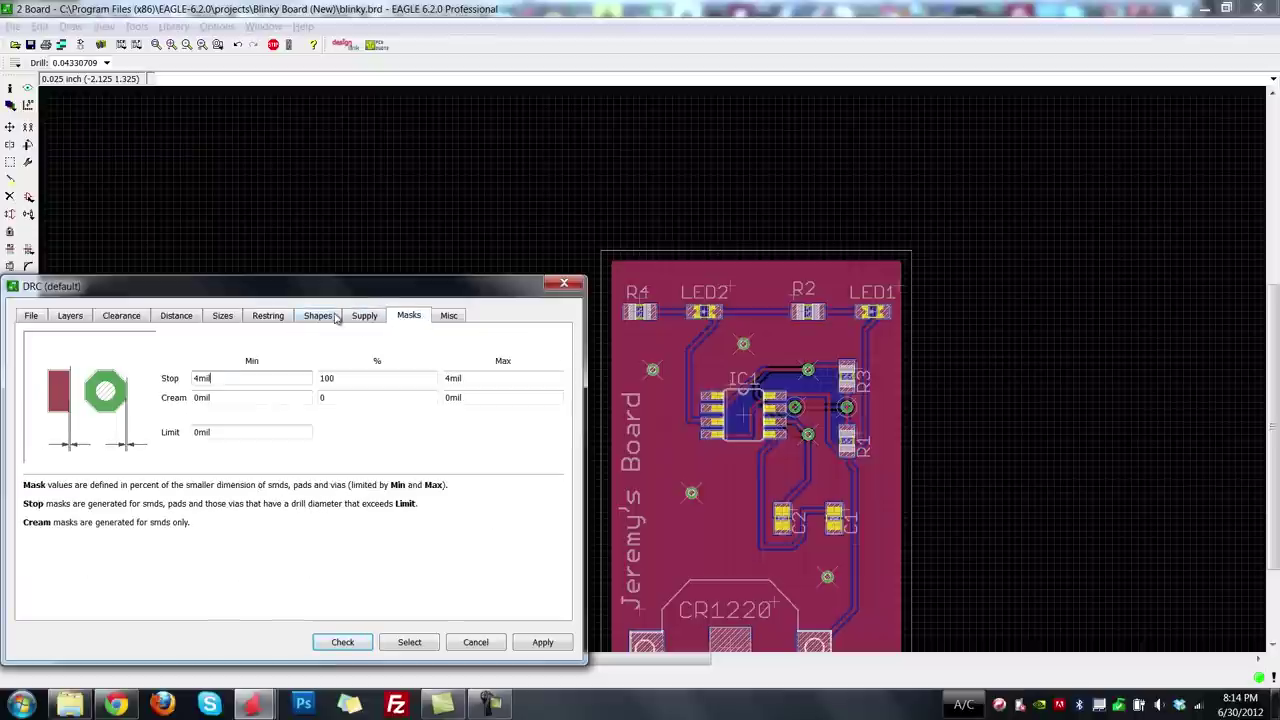
pyautogui.click(218, 318)
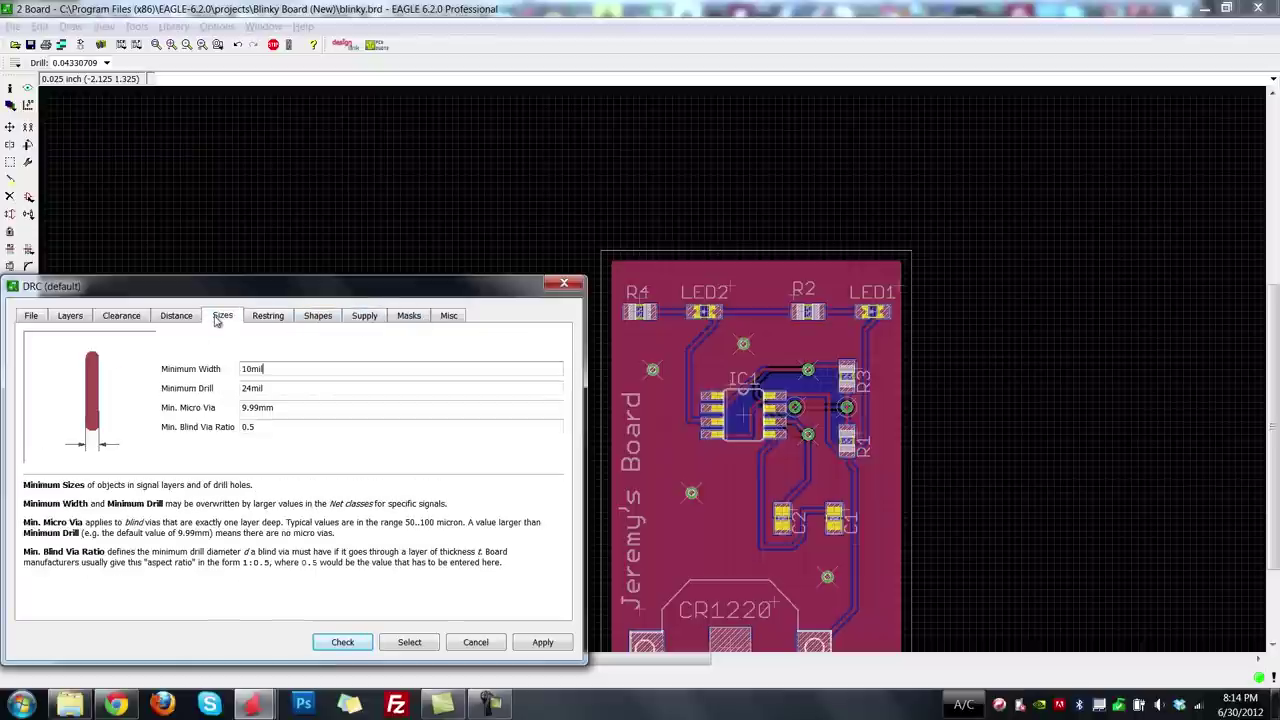
pyautogui.click(250, 388)
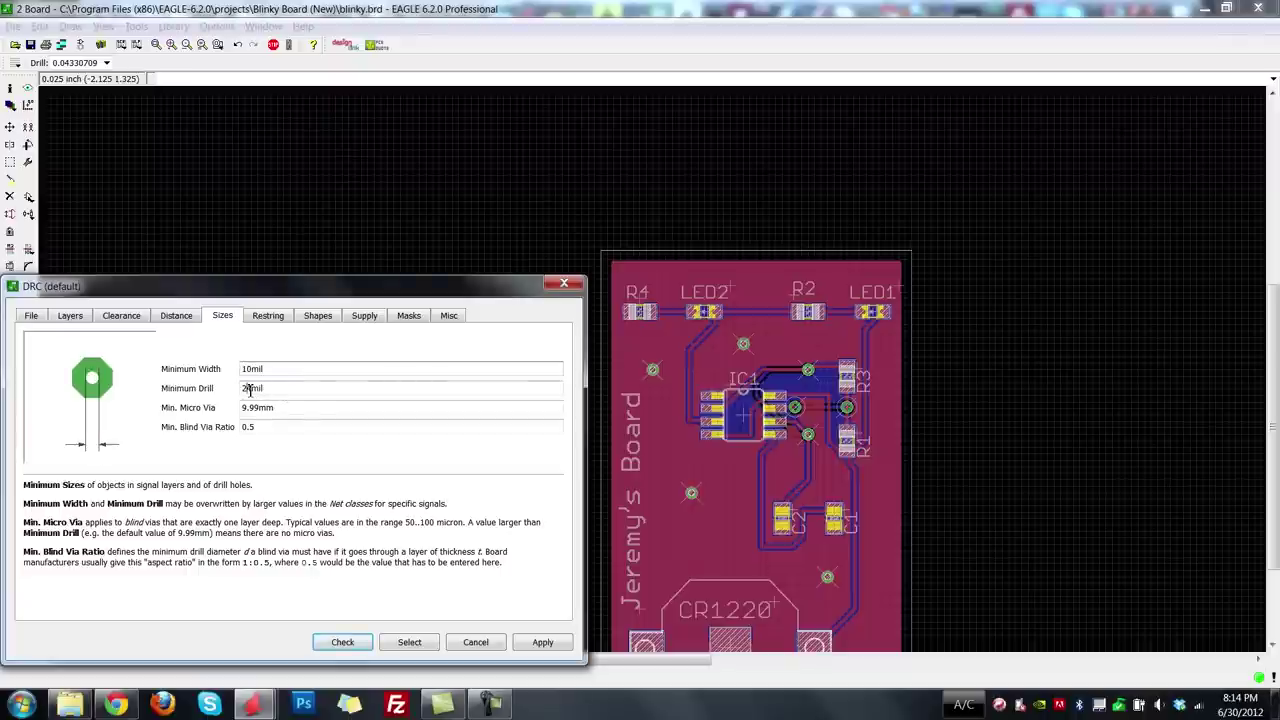
pyautogui.press('Delete')
pyautogui.write('0')
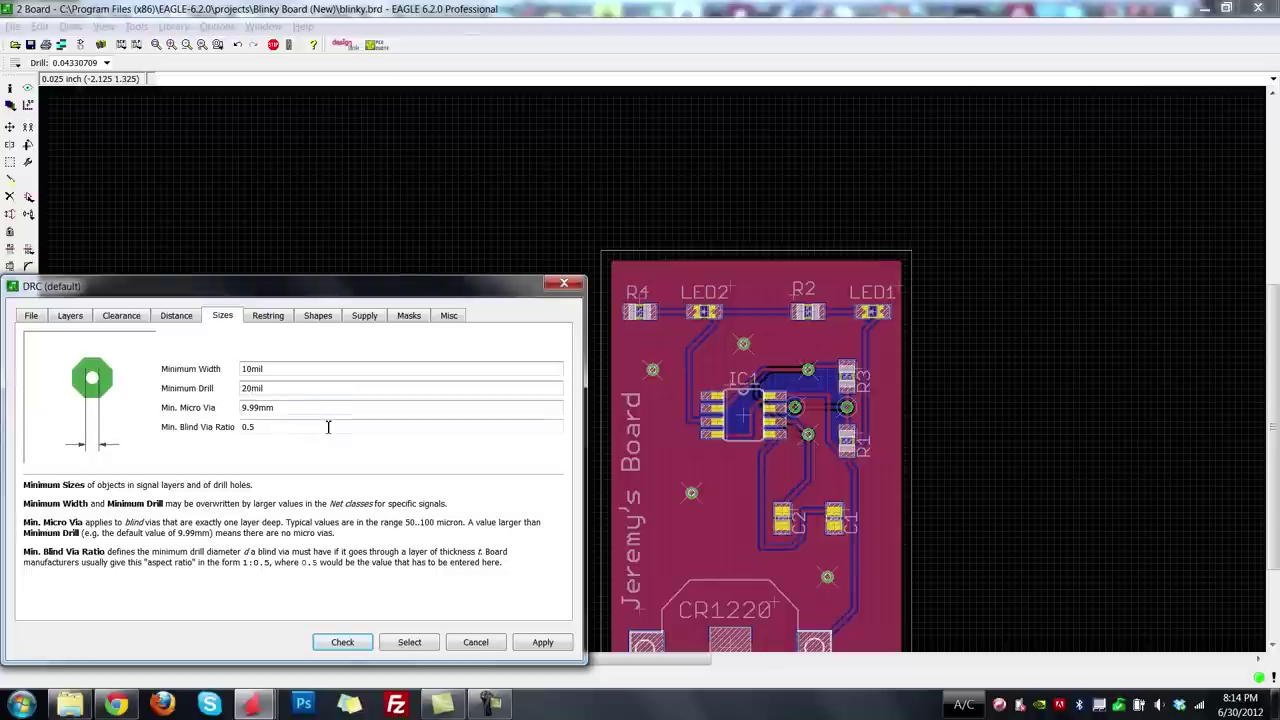
pyautogui.click(542, 642)
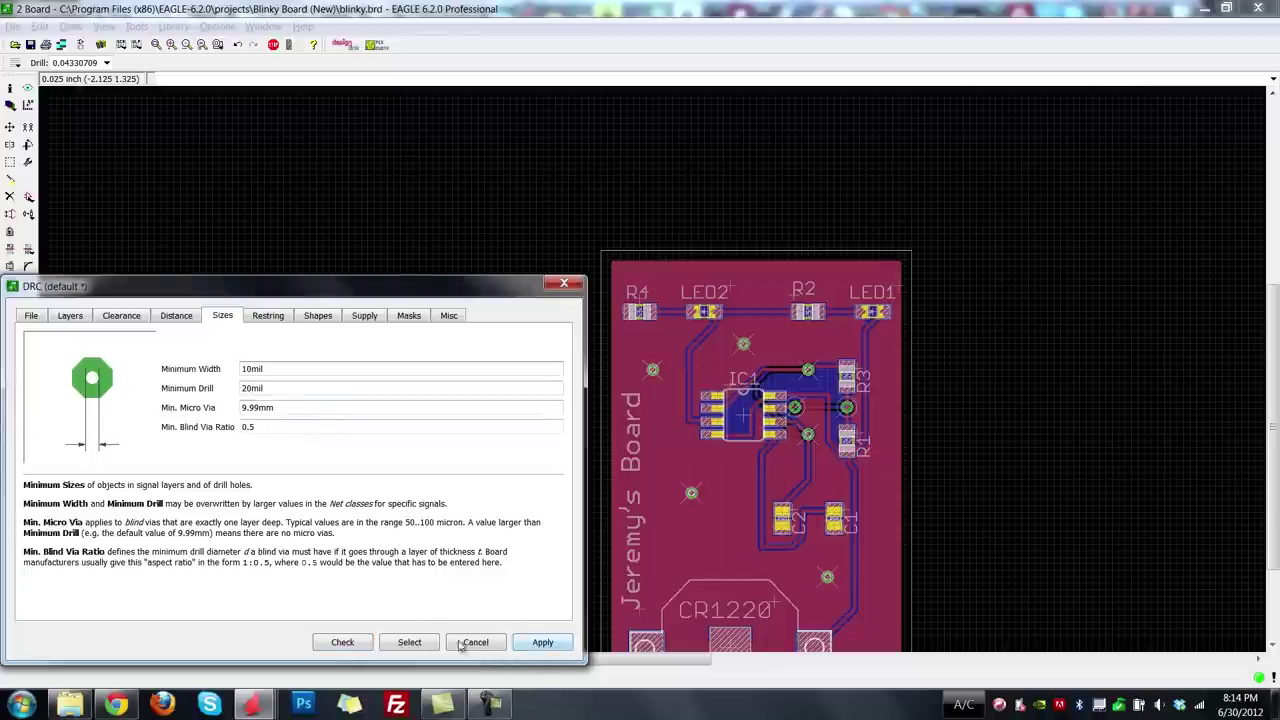
pyautogui.click(343, 642)
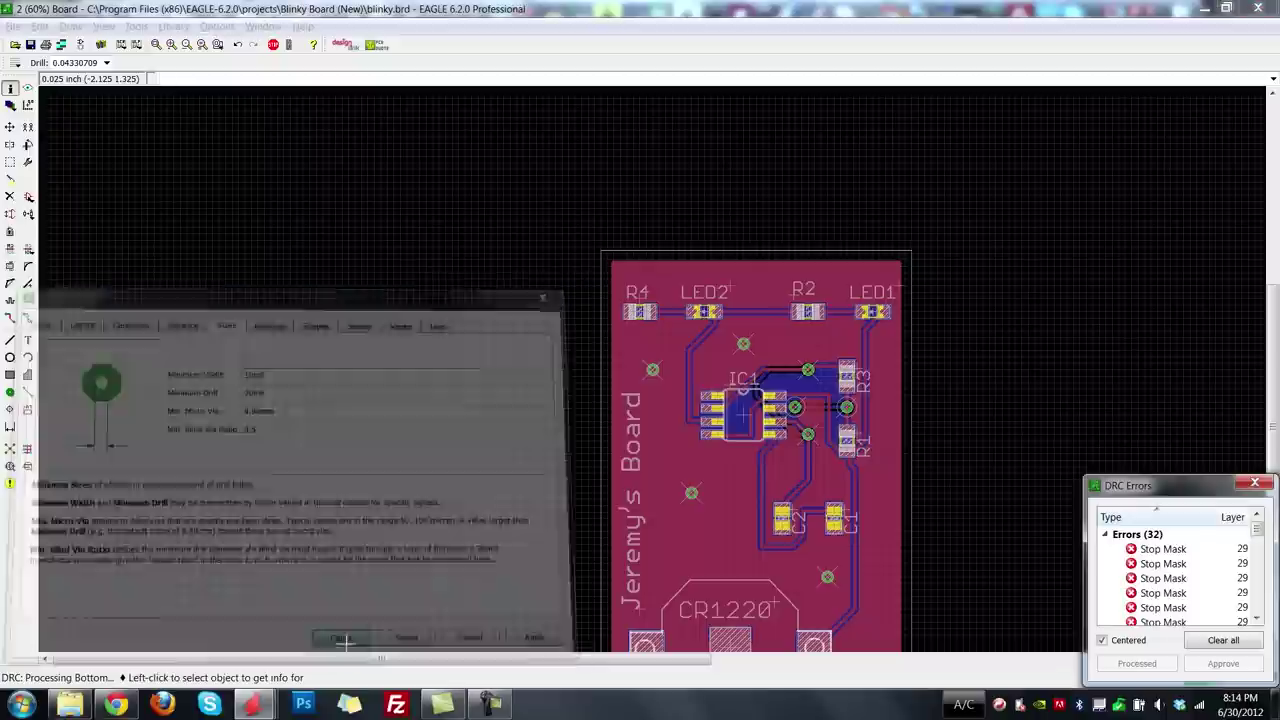
# Examine the first two Stop Mask errors up close, at R4's left pad and the battery holder's pad.
pyautogui.moveTo(1257, 528)
pyautogui.mouseDown()
pyautogui.moveTo(1261, 617)
pyautogui.moveTo(1258, 522)
pyautogui.mouseUp()
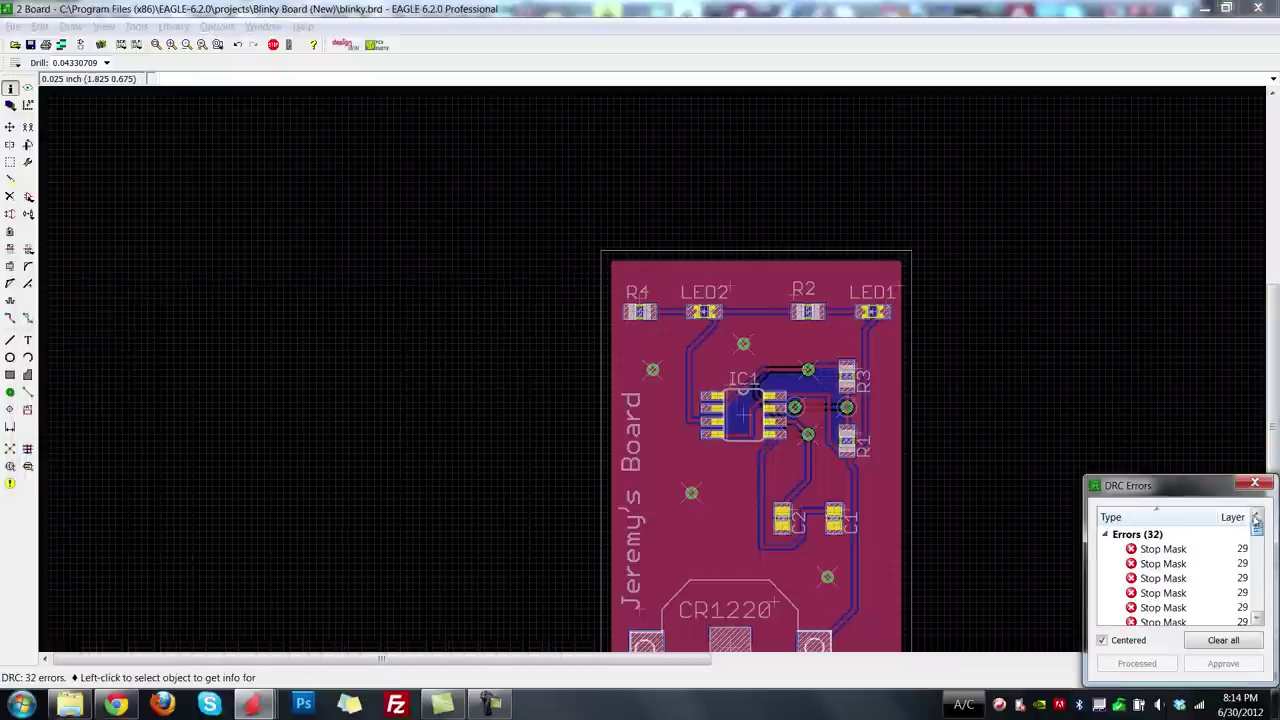
pyautogui.click(1180, 550)
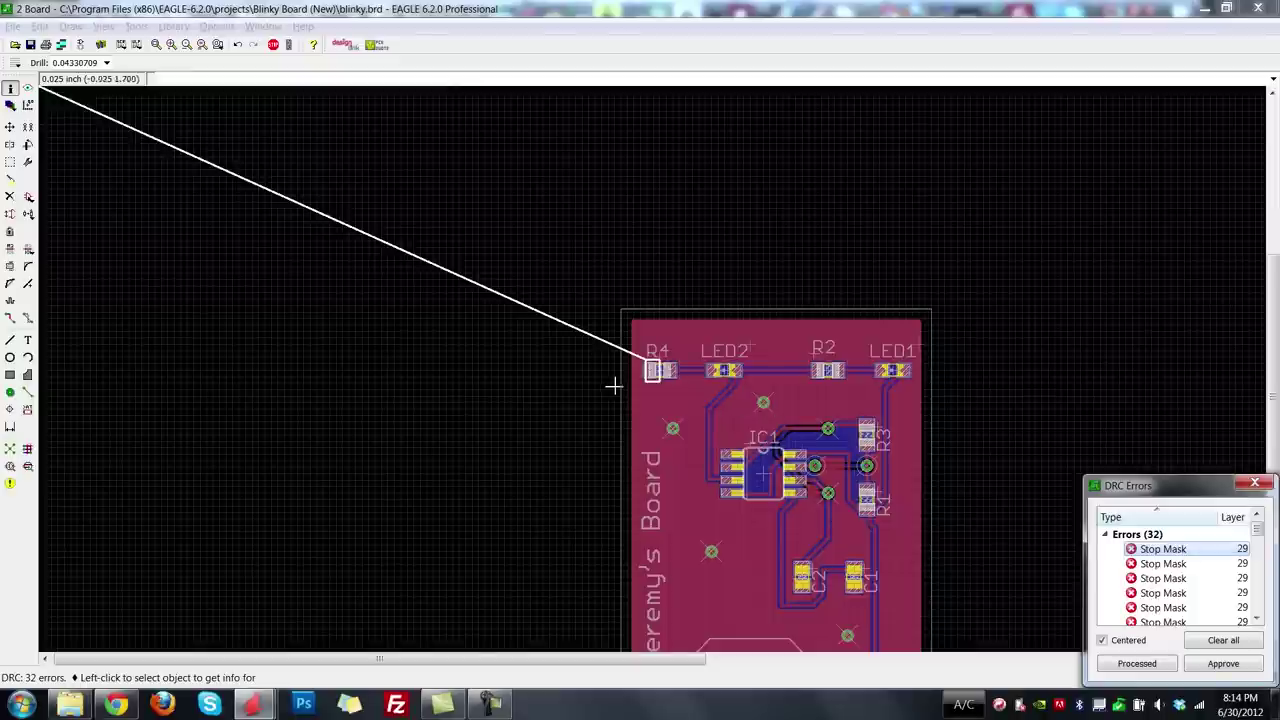
pyautogui.scroll(3, 620, 392)
pyautogui.scroll(8, 666, 345)
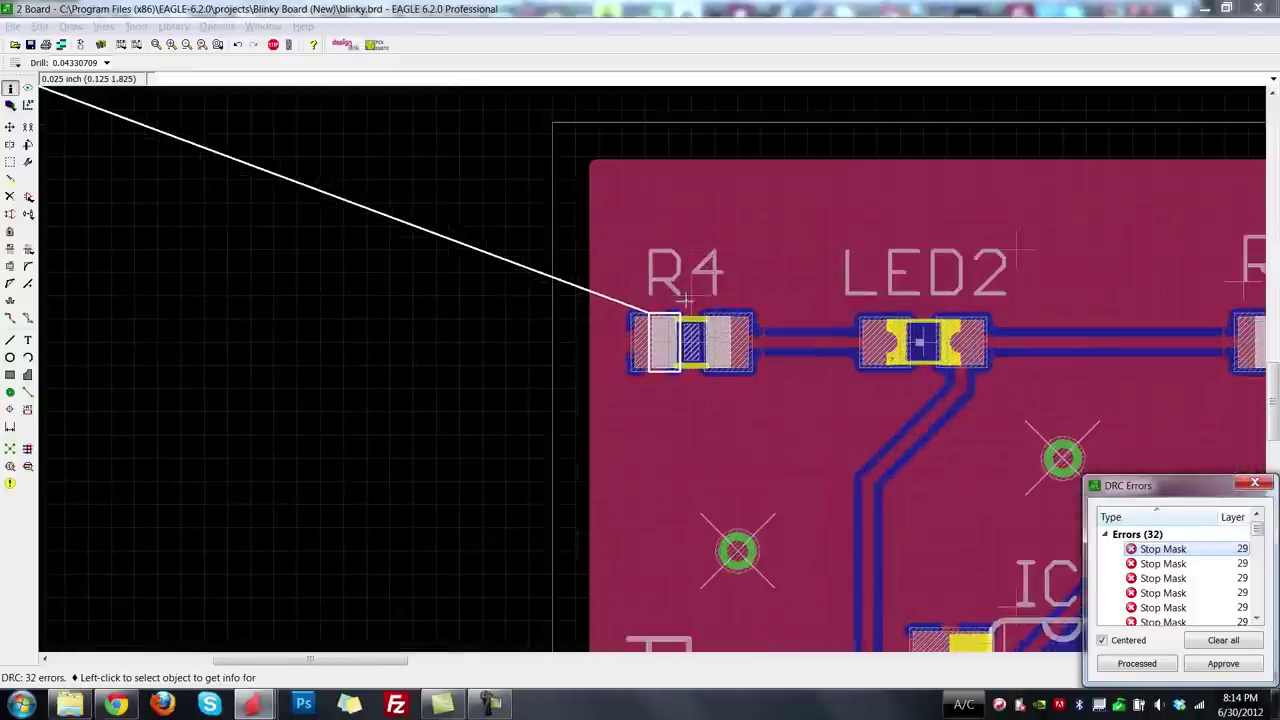
pyautogui.scroll(4, 704, 412)
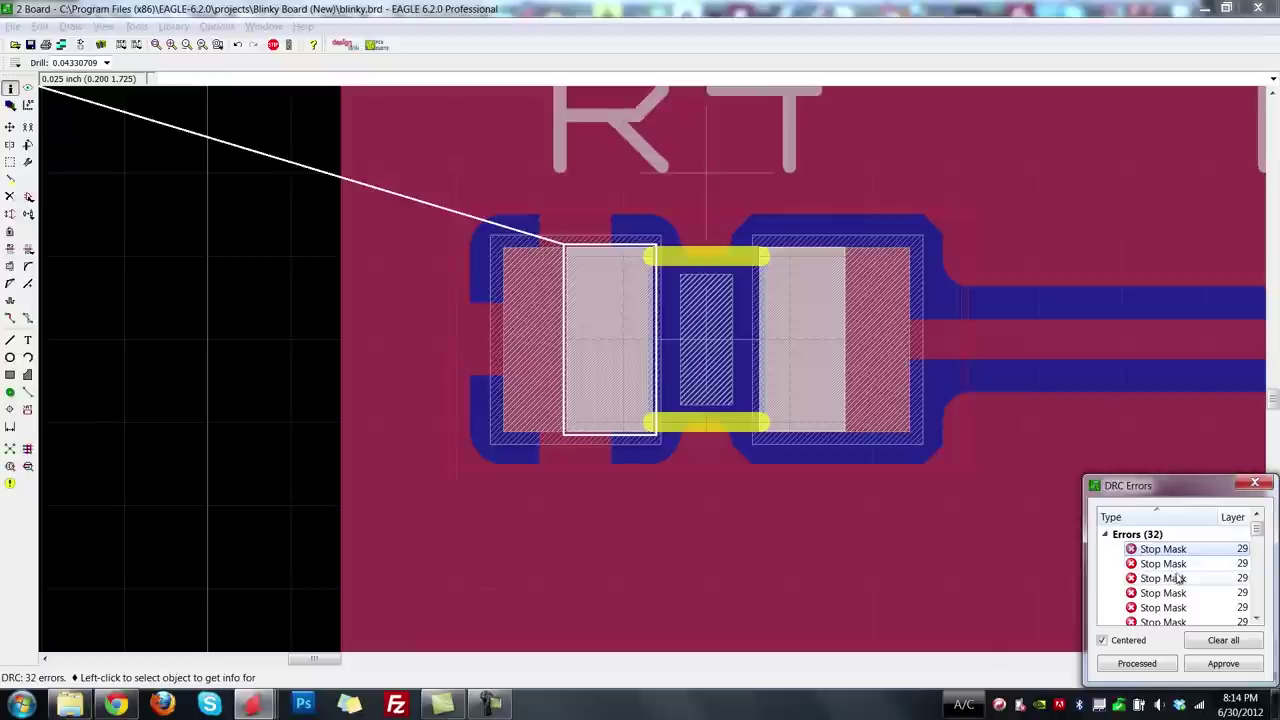
pyautogui.click(1180, 564)
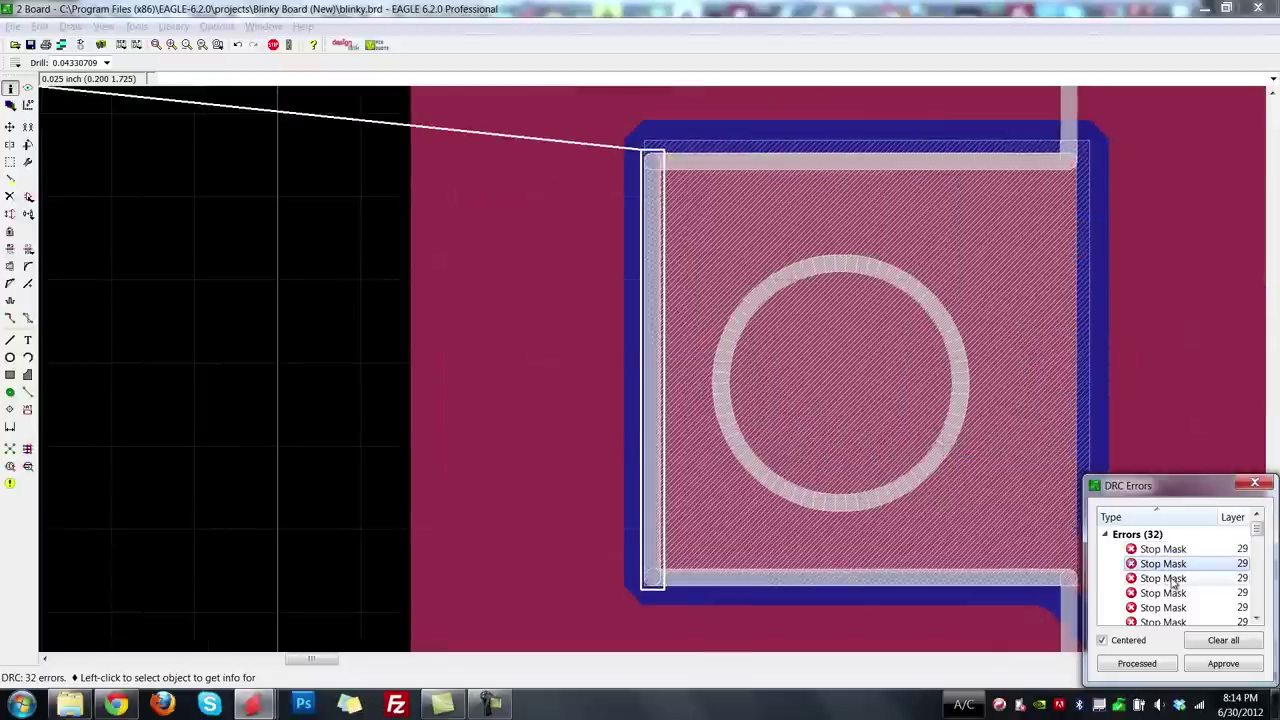
# Examine the next Stop Mask errors at IC1's pads and look through the rest of the error list.
pyautogui.click(1172, 580)
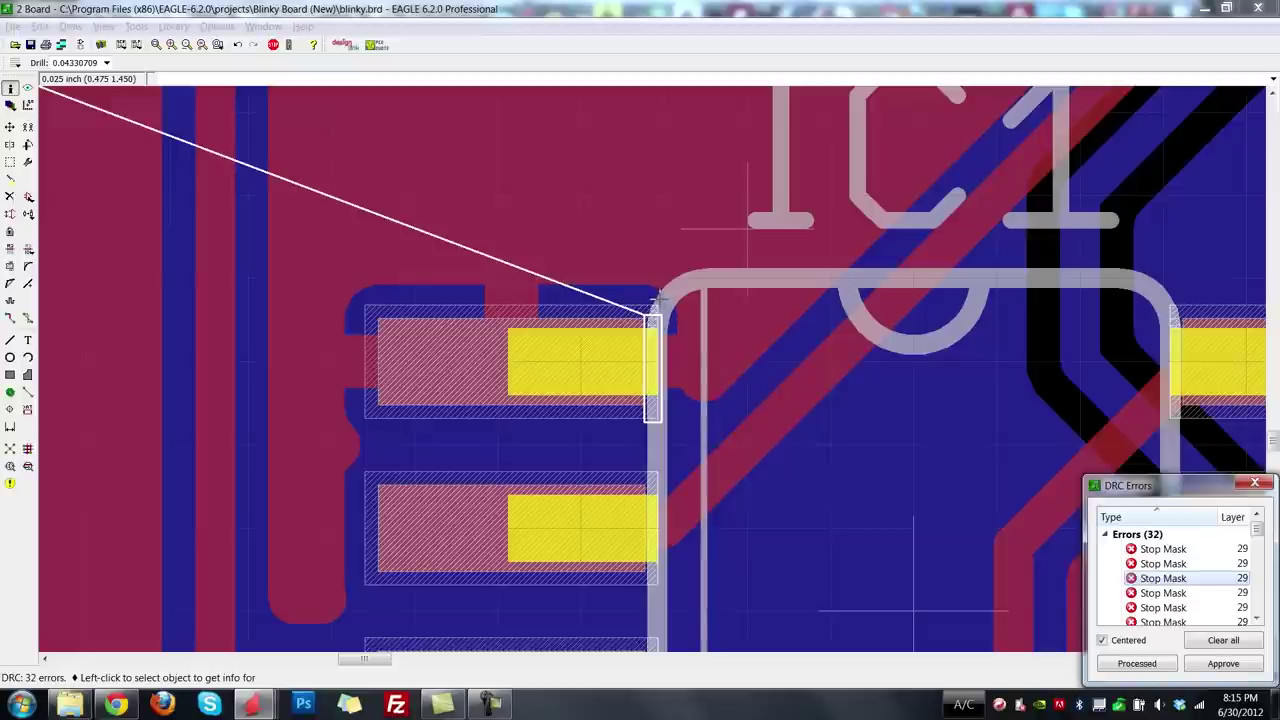
pyautogui.click(1237, 593)
pyautogui.scroll(-3, 1236, 590)
pyautogui.click(1233, 578)
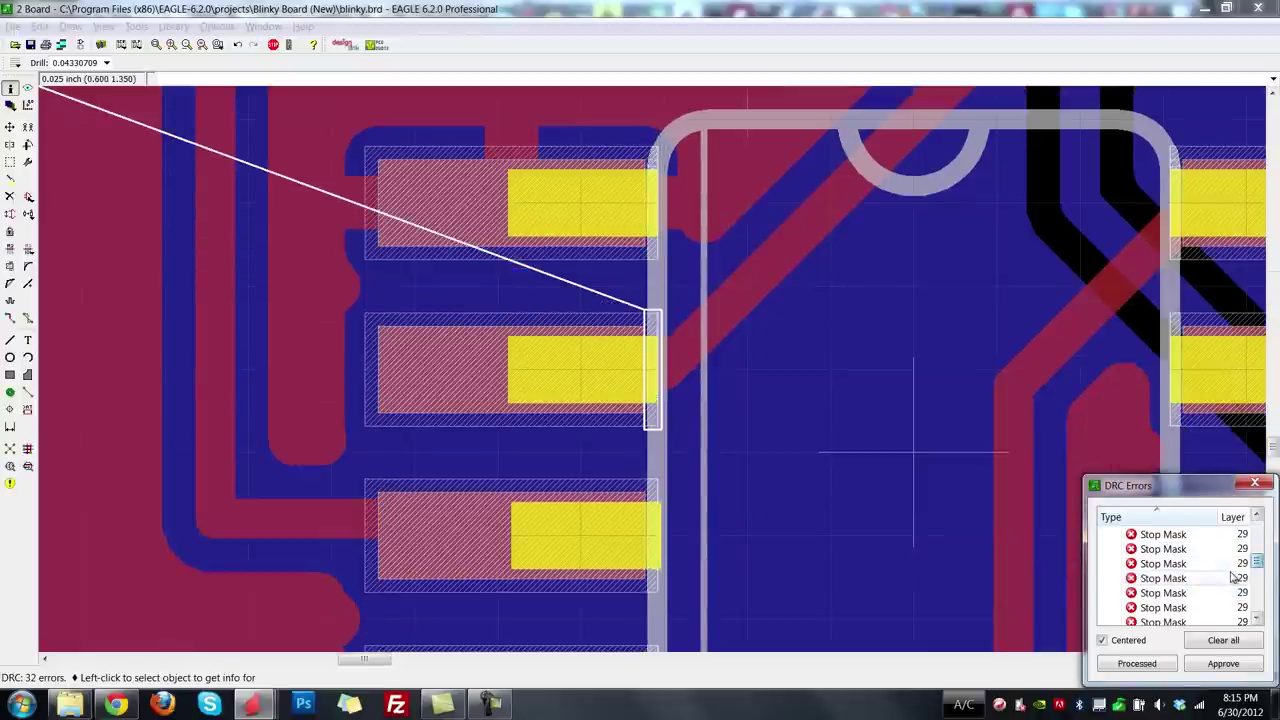
pyautogui.moveTo(1258, 562); pyautogui.dragTo(1258, 604)
pyautogui.click(1254, 593)
pyautogui.click(1200, 580)
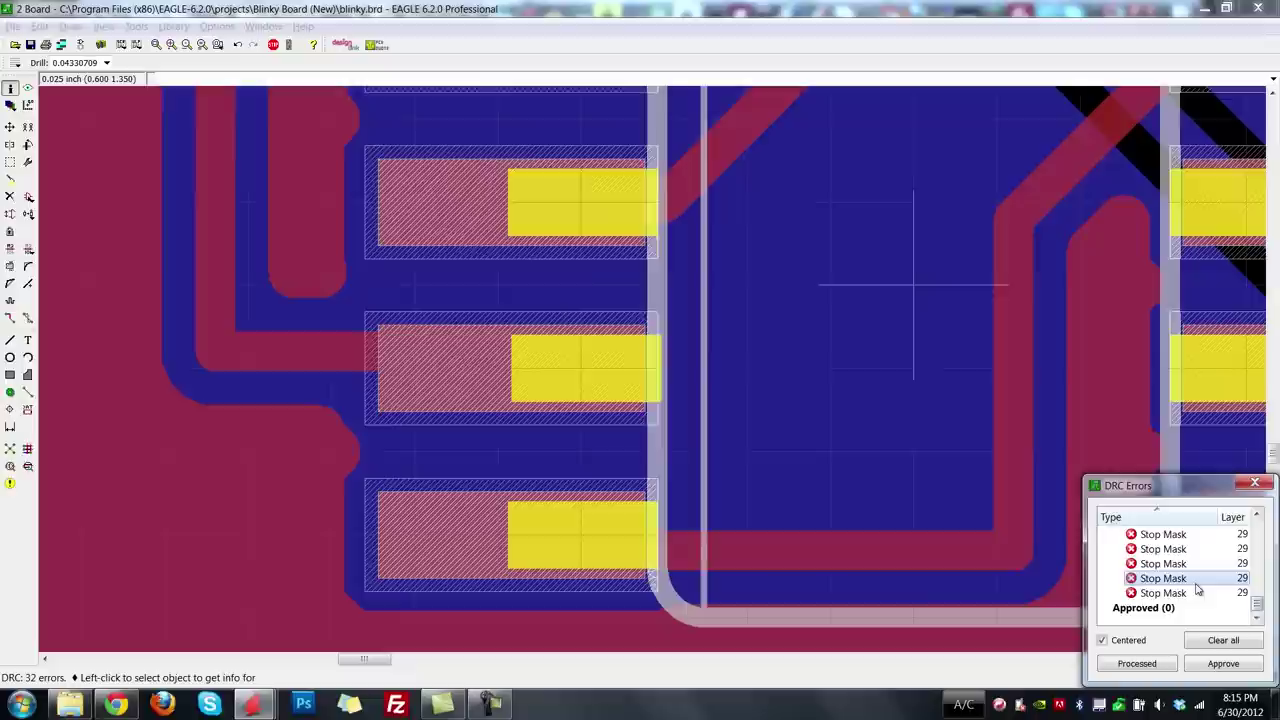
# Clear all entries from the DRC error list and close it.
pyautogui.click(1240, 644)
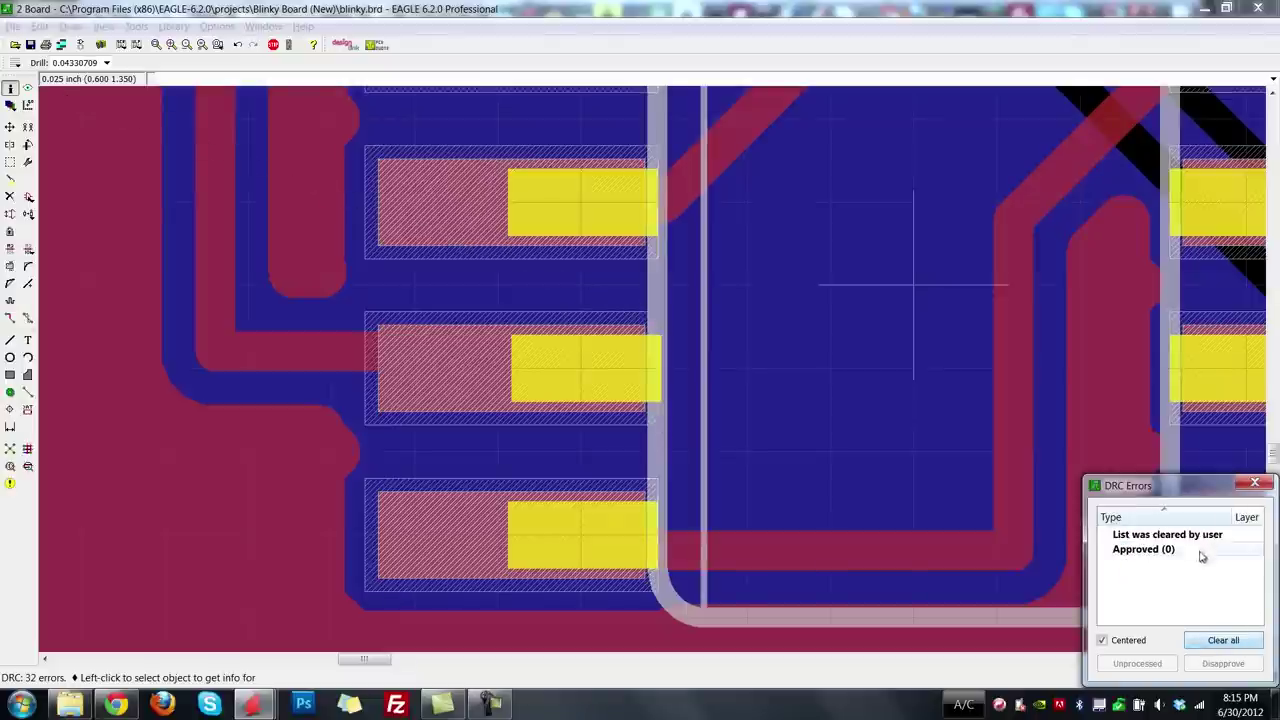
pyautogui.click(1254, 484)
pyautogui.scroll(-3, 351, 385)
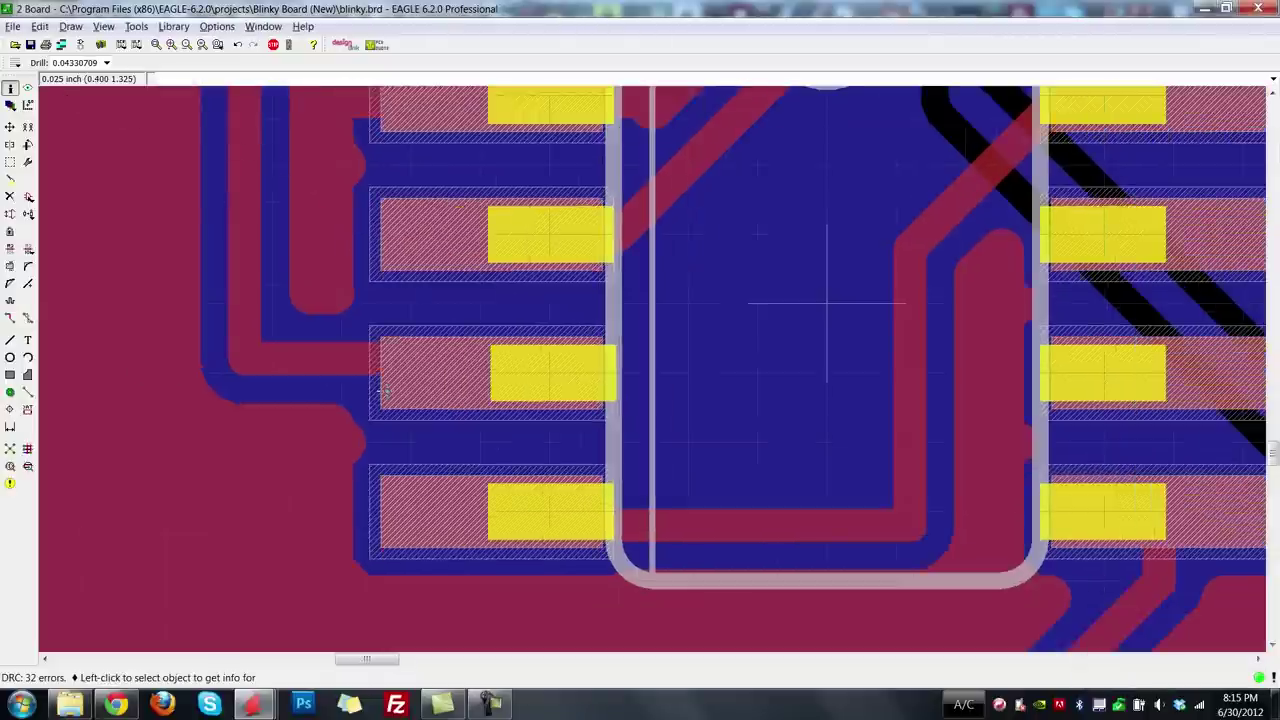
pyautogui.scroll(-6, 384, 391)
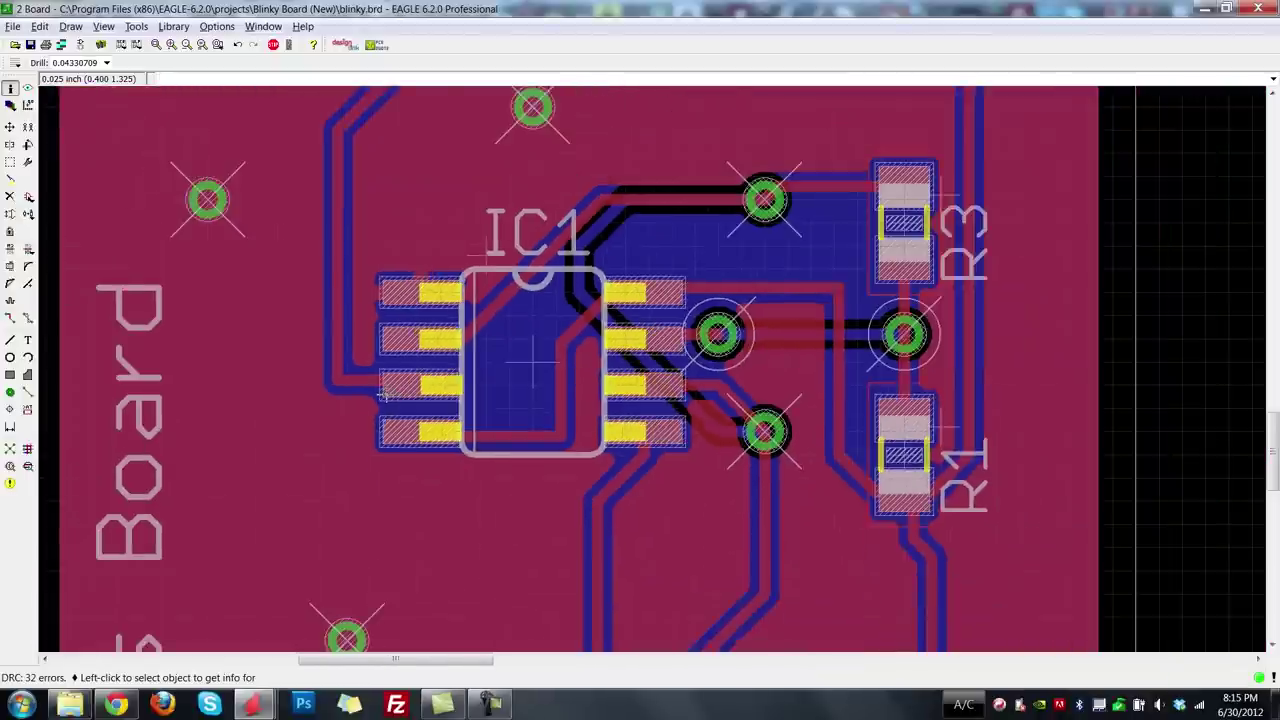
pyautogui.scroll(-2, 384, 396)
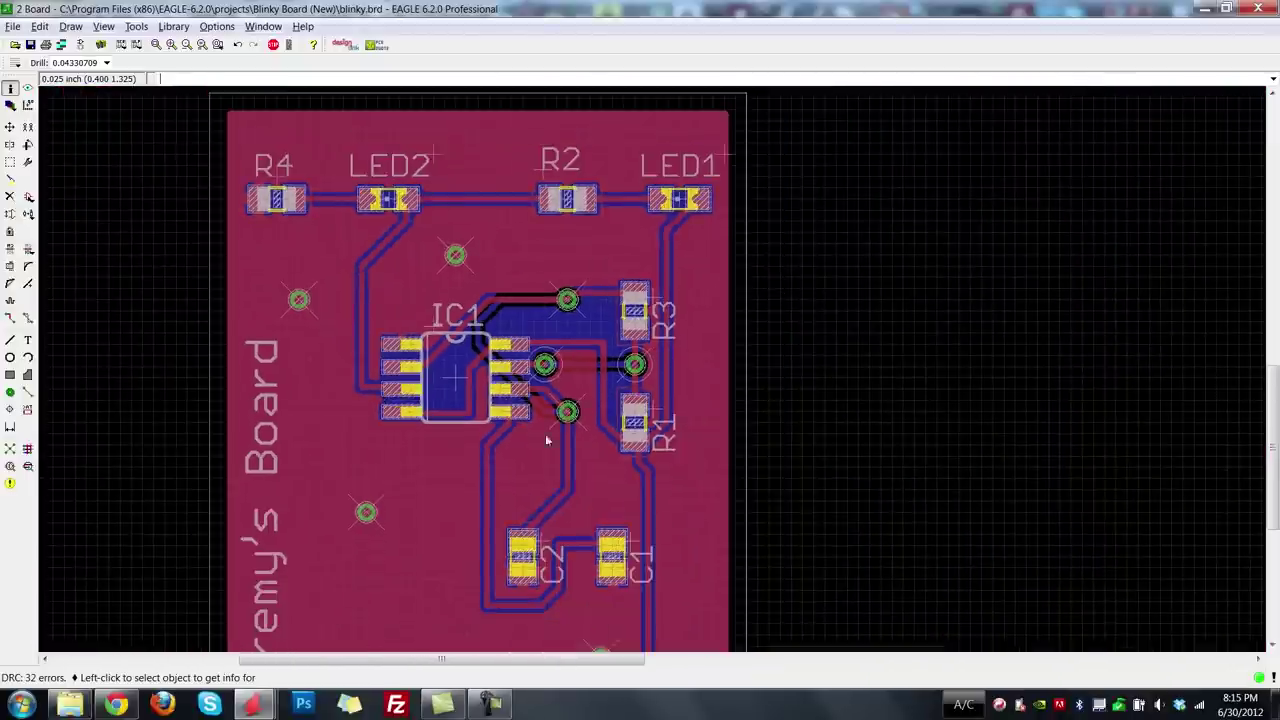
pyautogui.moveTo(630, 658); pyautogui.dragTo(580, 658)
pyautogui.moveTo(1274, 398); pyautogui.dragTo(1274, 411)
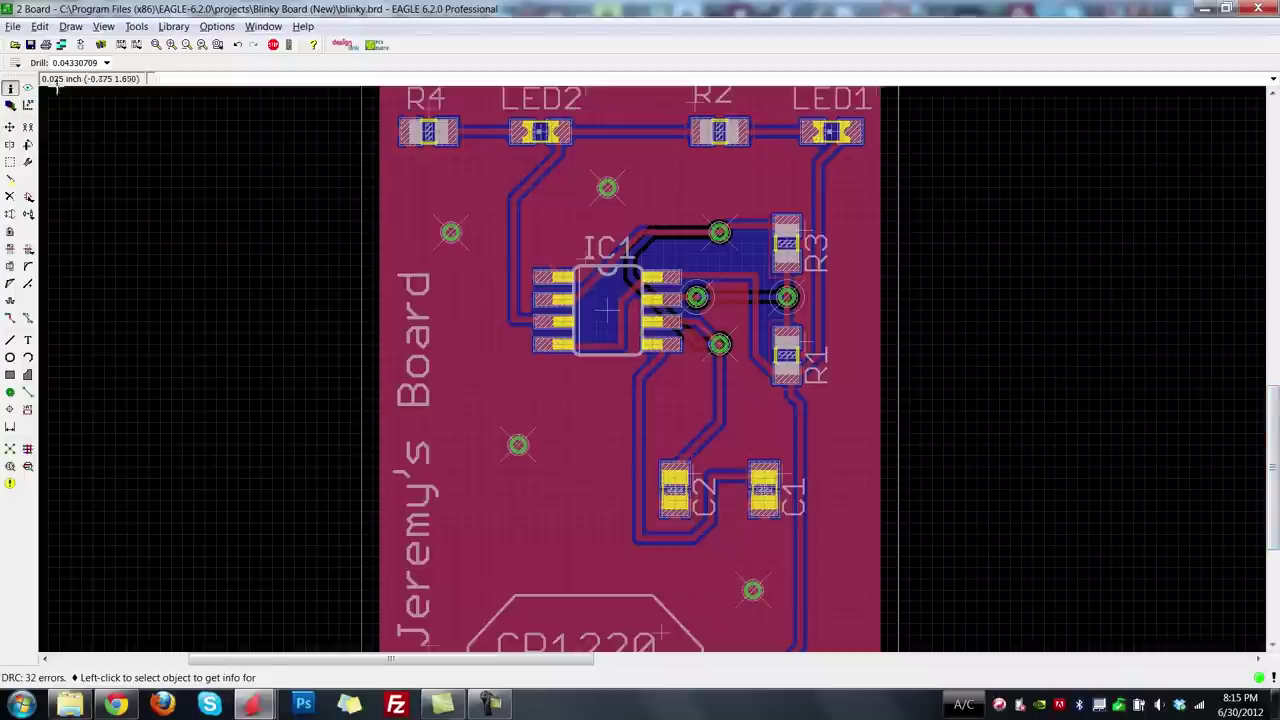
# Run cmd-renumber.ulp on the board and renumber the components horizontally, starting from the top left on the top side.
pyautogui.click(138, 46)
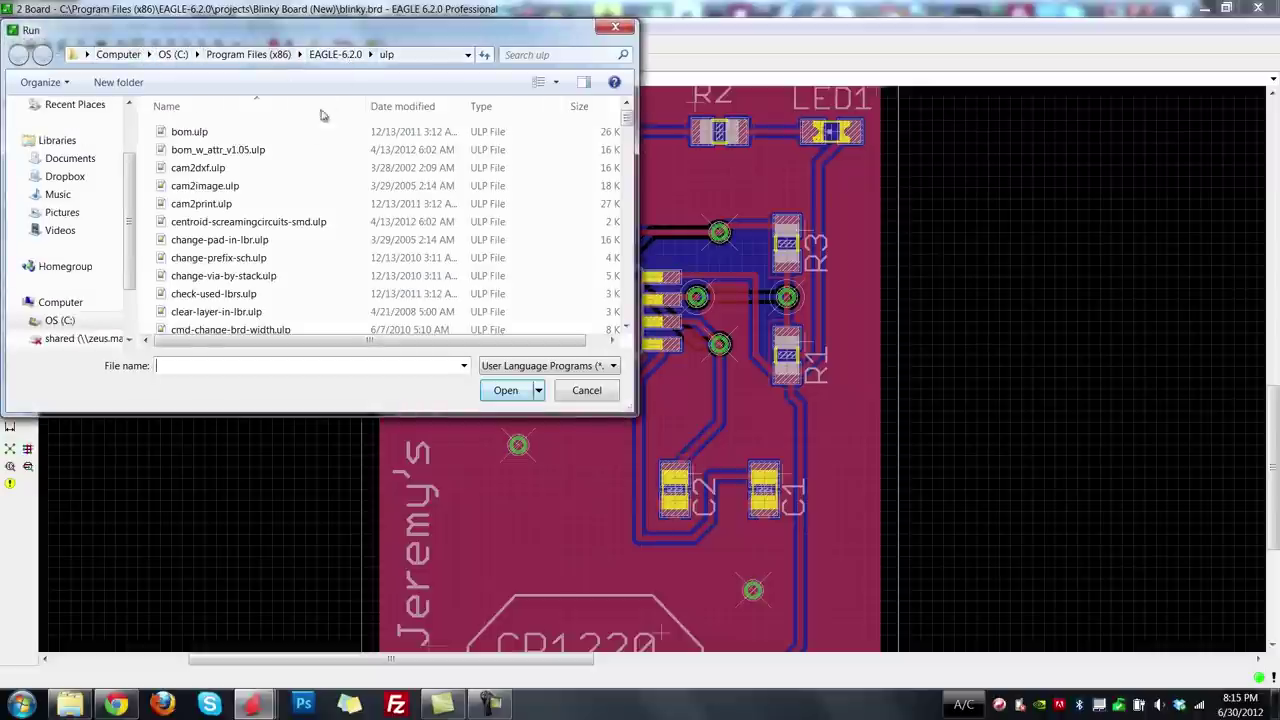
pyautogui.click(292, 205)
pyautogui.click(293, 218)
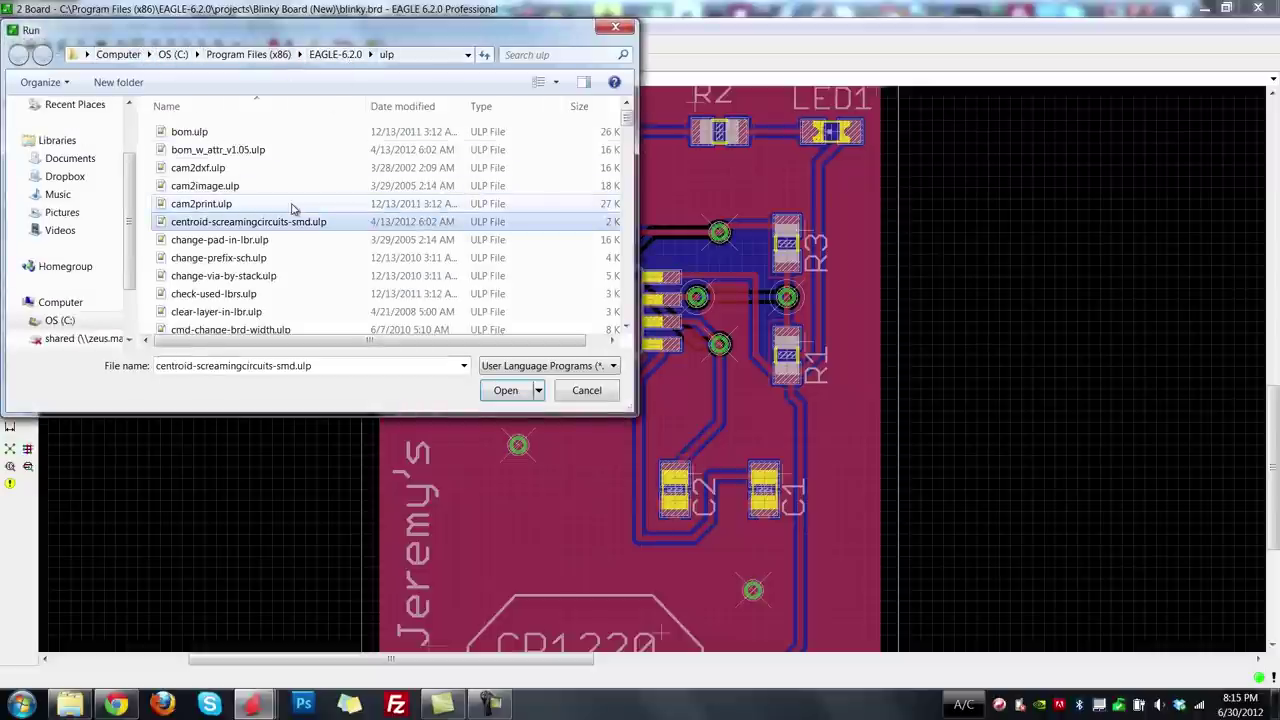
pyautogui.scroll(-4, 292, 218)
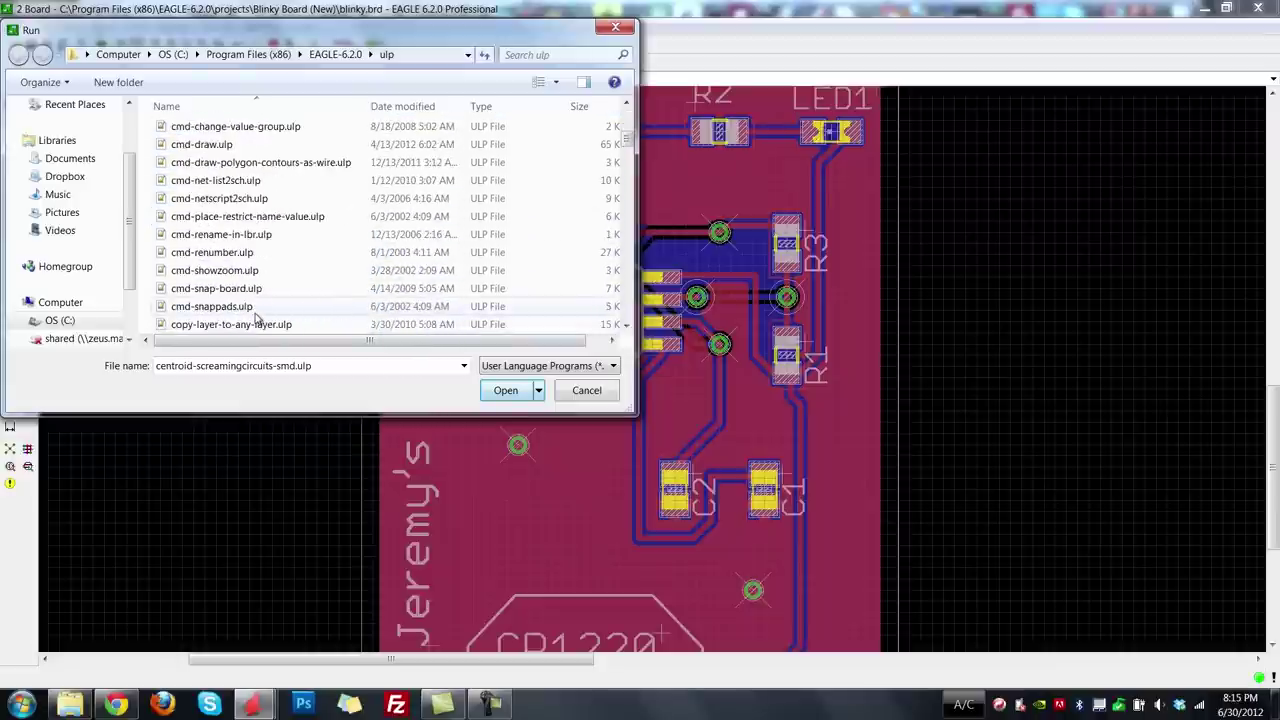
pyautogui.click(257, 253)
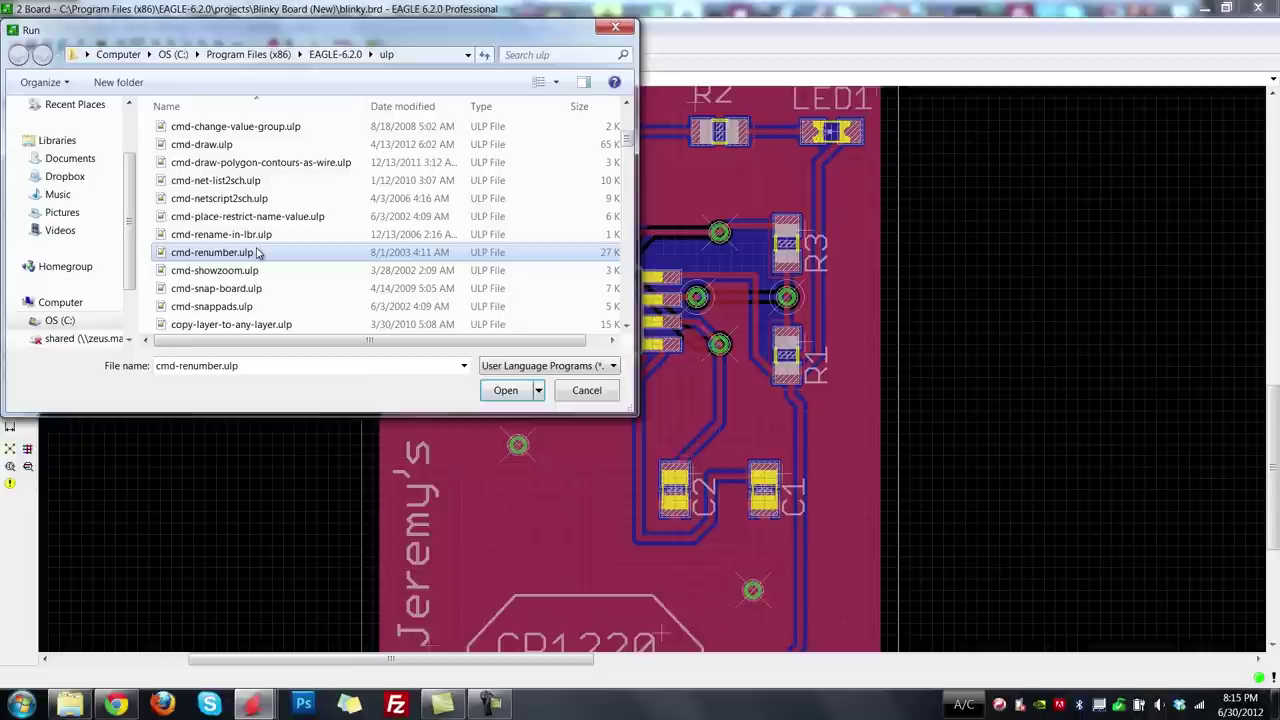
pyautogui.click(505, 390)
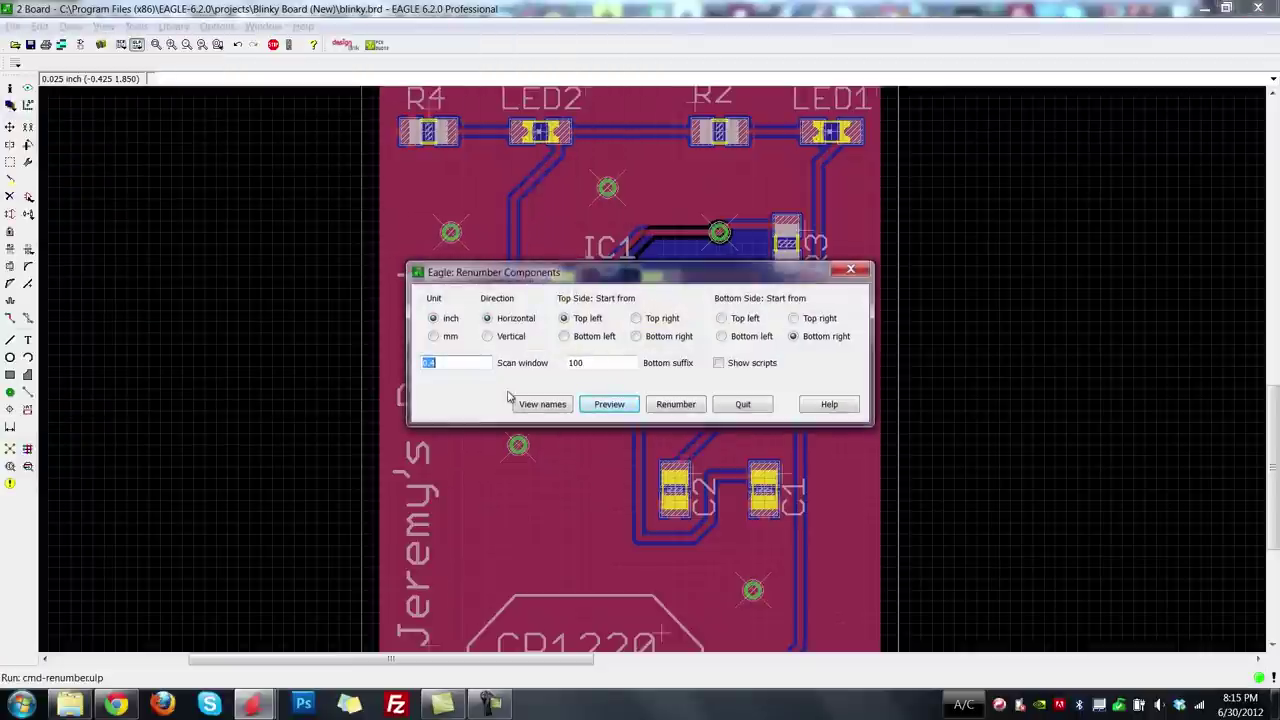
pyautogui.click(672, 404)
pyautogui.click(676, 428)
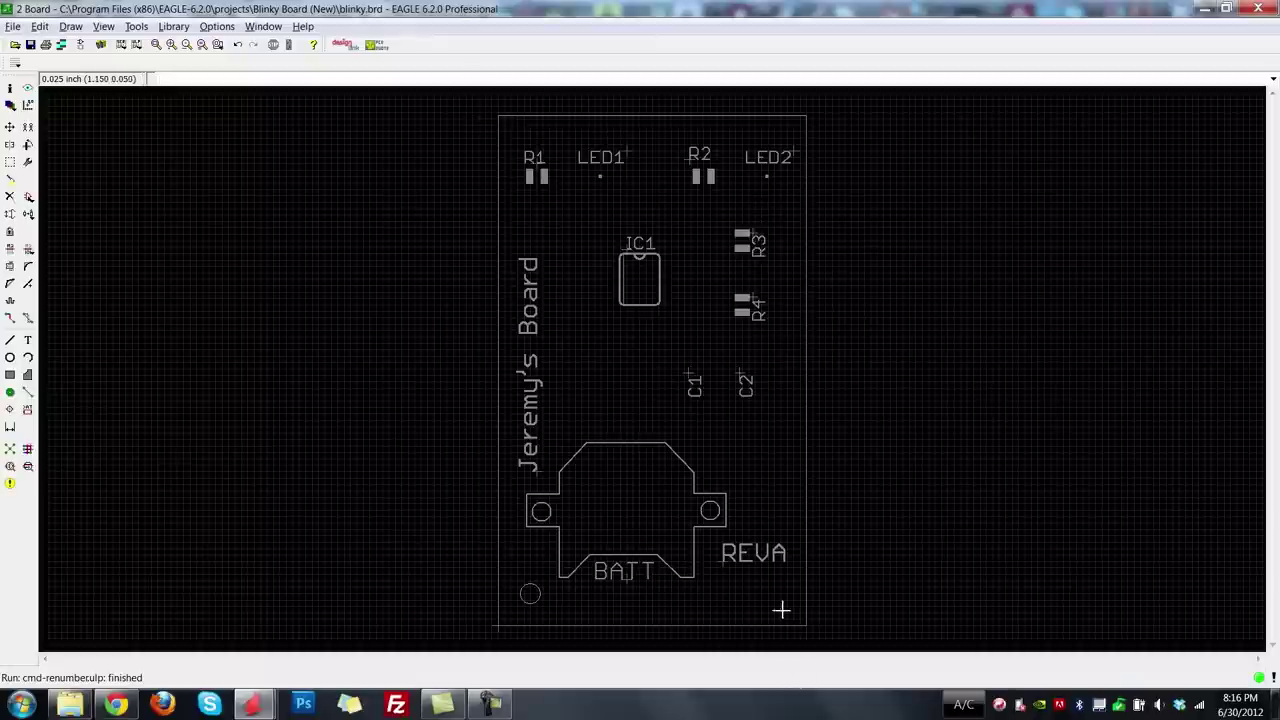
# Turn on the display of all board layers.
pyautogui.click(10, 104)
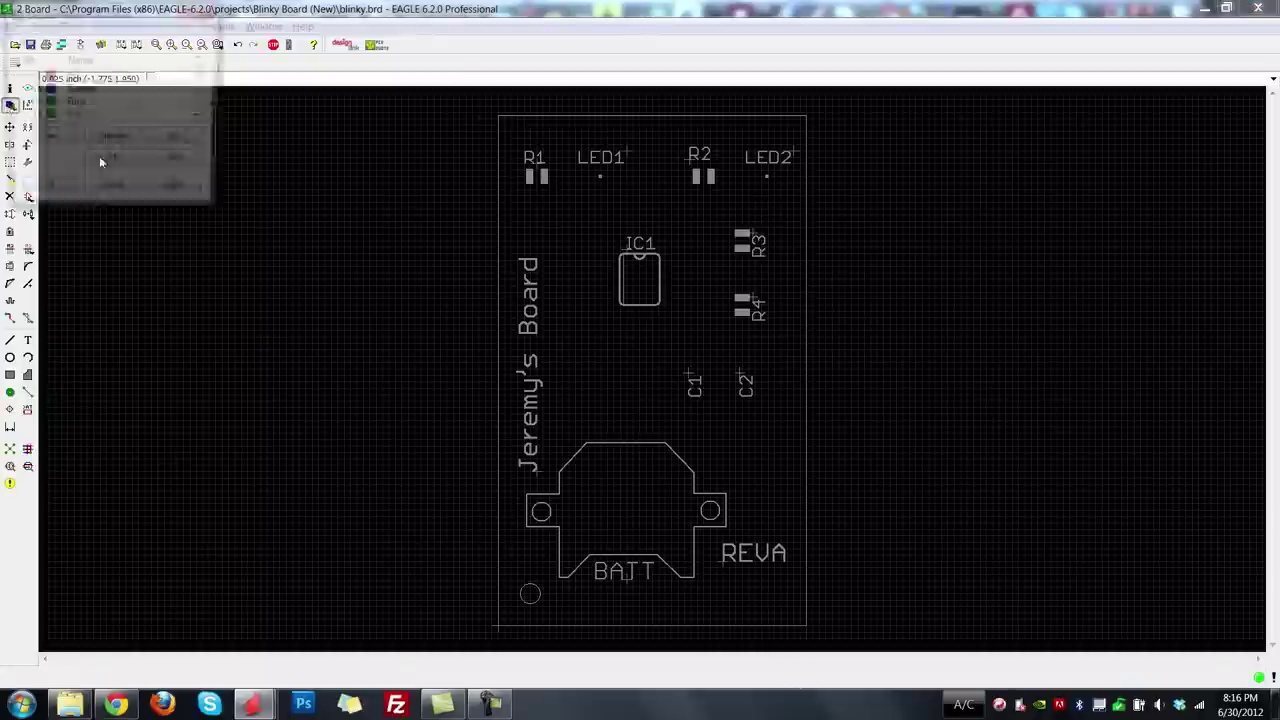
pyautogui.click(113, 164)
pyautogui.click(45, 193)
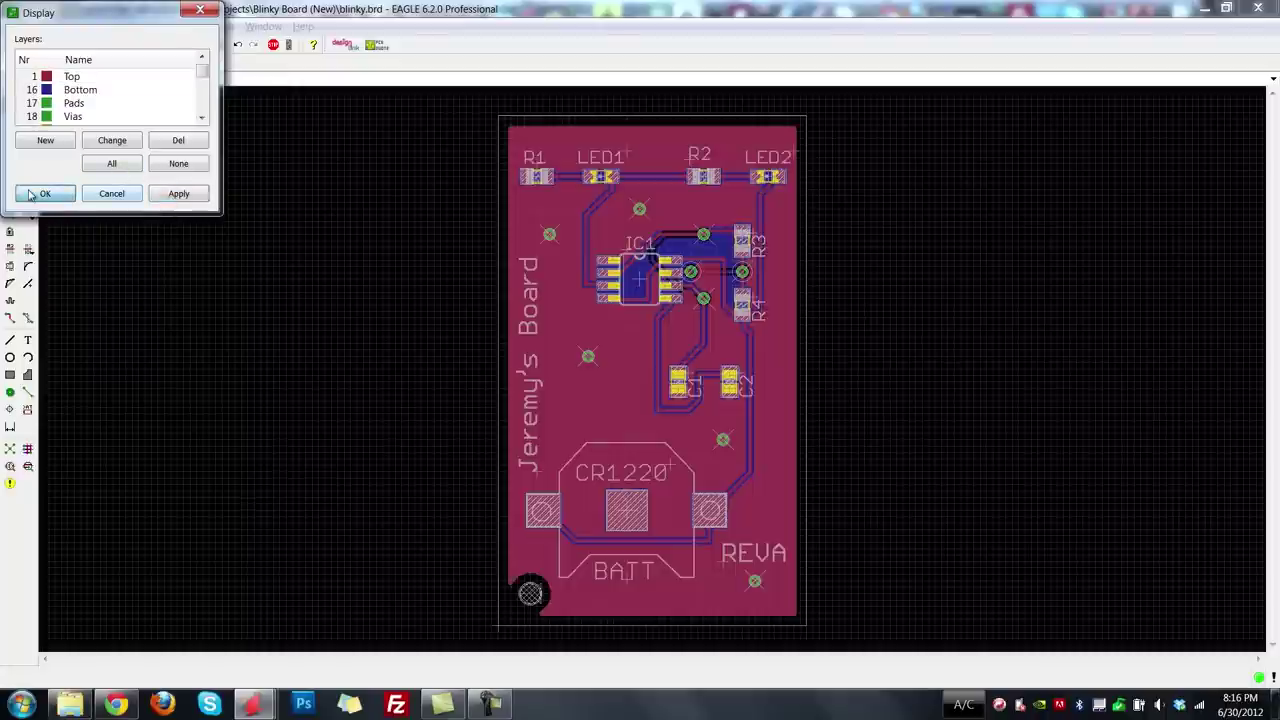